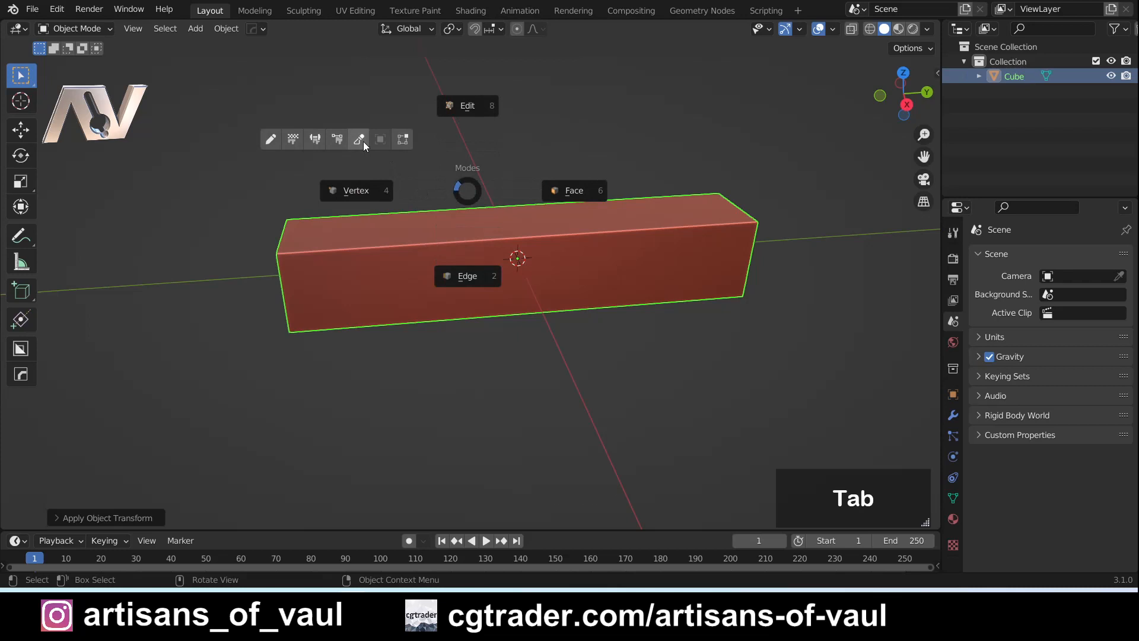
Switch the selected bar from Object Mode to Sculpt Mode
left_click(87, 29)
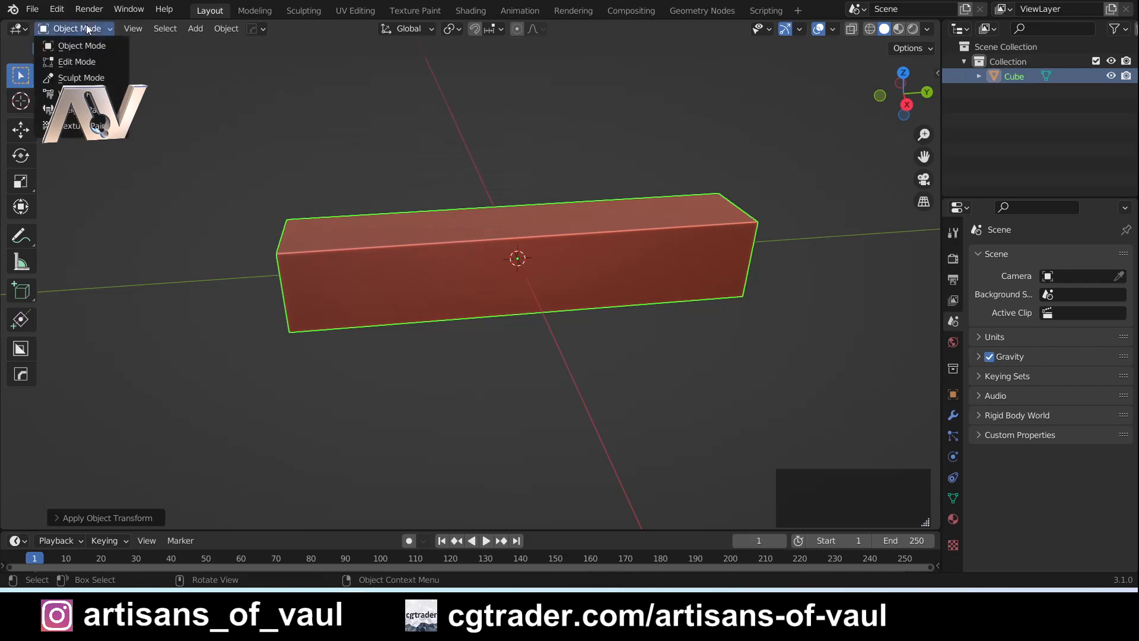
left_click(81, 78)
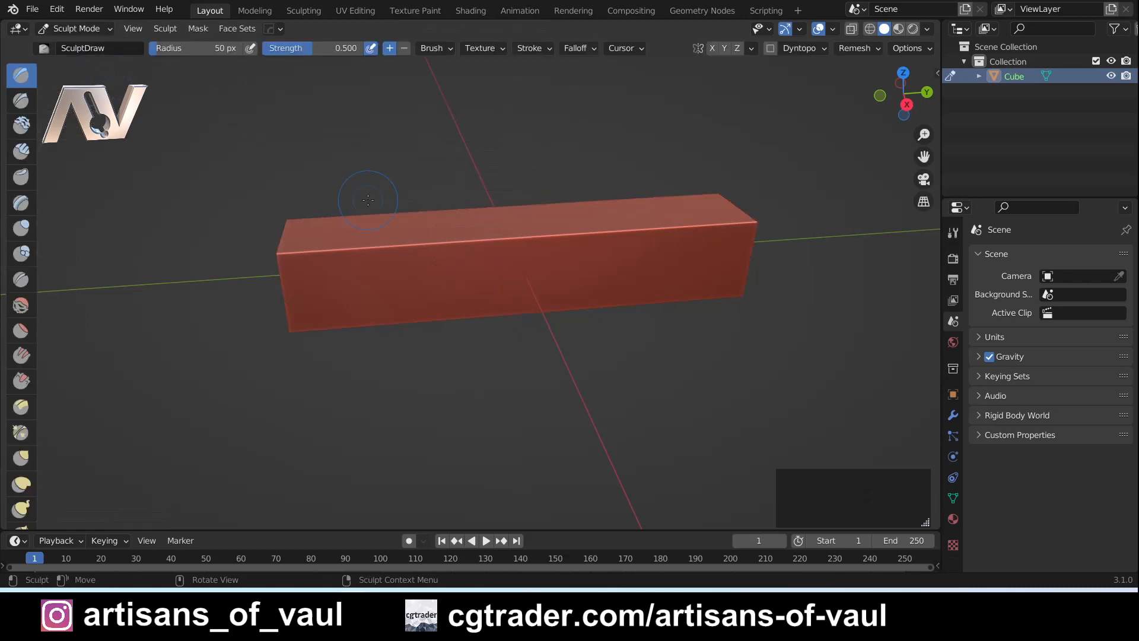
scroll(457, 261, "up", 4)
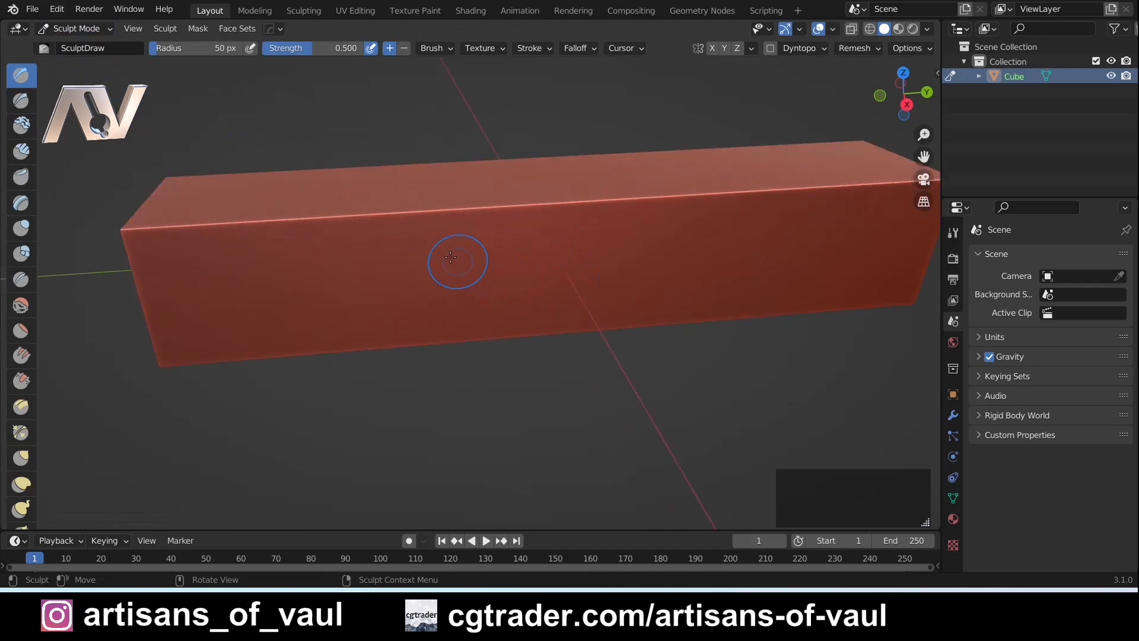
middle_click_drag(451, 257, 429, 320)
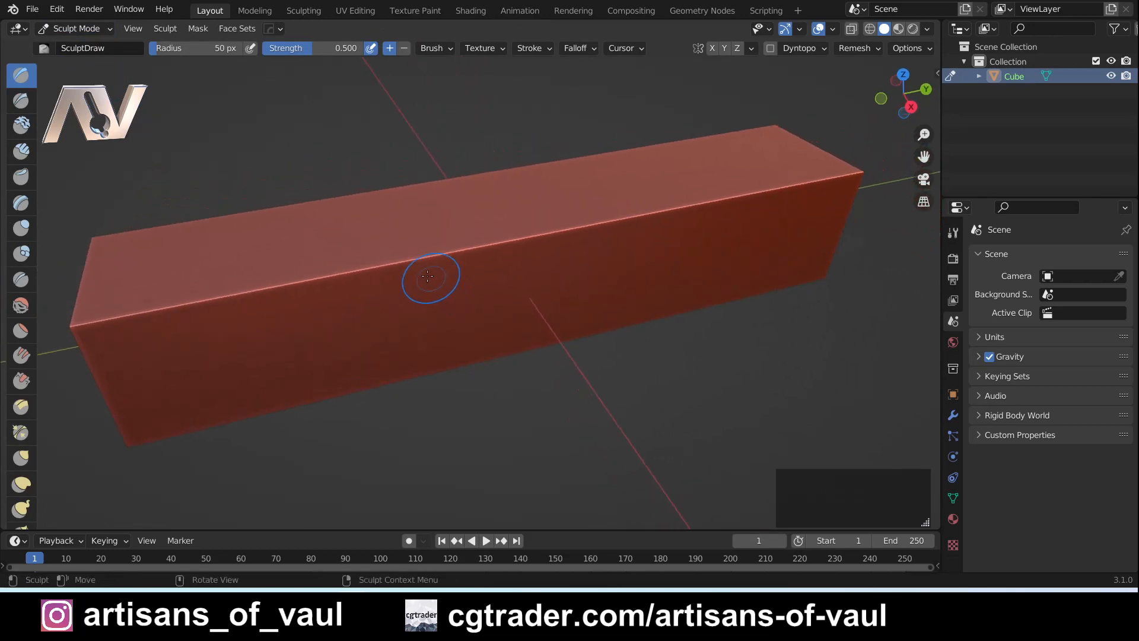
middle_click_drag(427, 276, 425, 224)
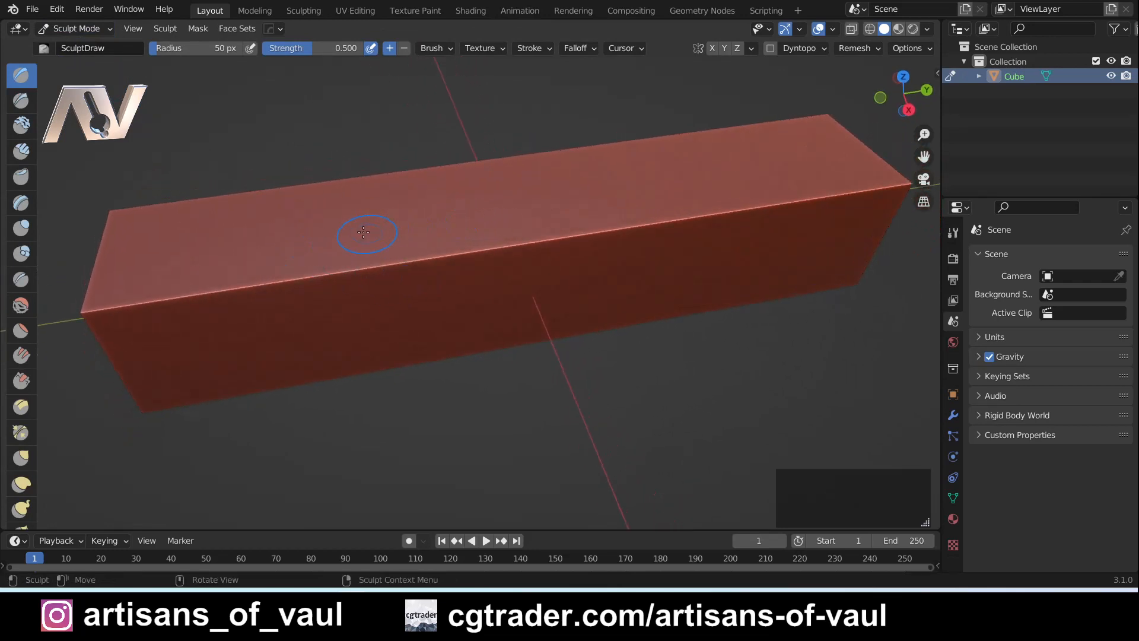
Try Draw brush strokes on the top face of the bar and undo them
mouse_move(221, 226)
left_mouse_down()
mouse_move(465, 216)
mouse_move(455, 265)
left_mouse_up()
left_click_drag(121, 302, 89, 296)
key("ctrl+z")
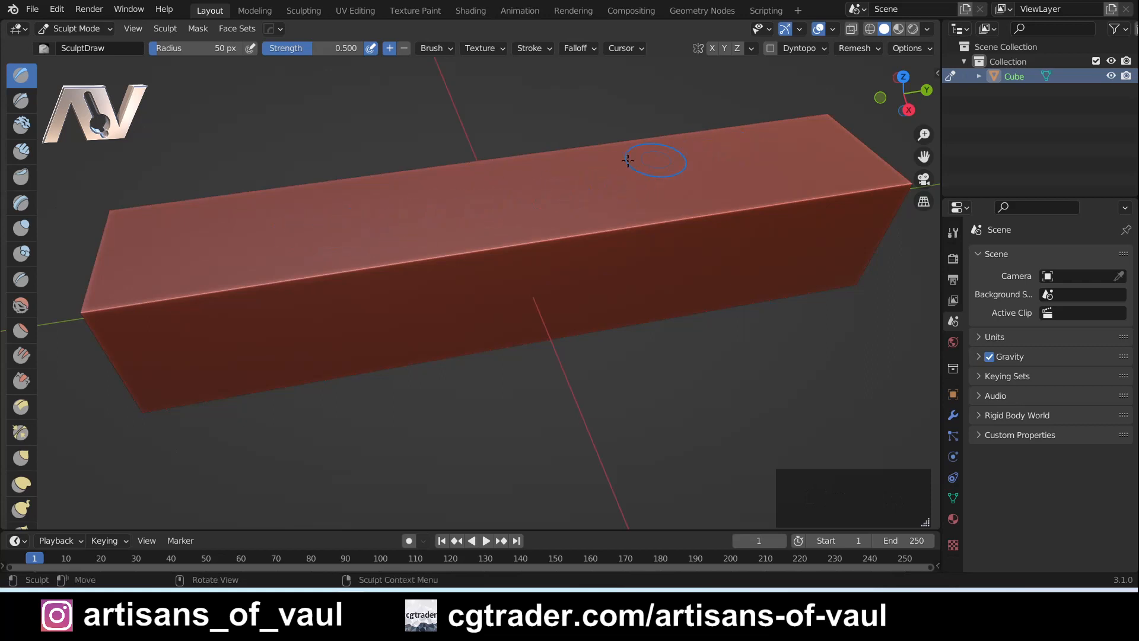
Set the remesh voxel size to about 0.013 m and remesh the bar
left_click(870, 49)
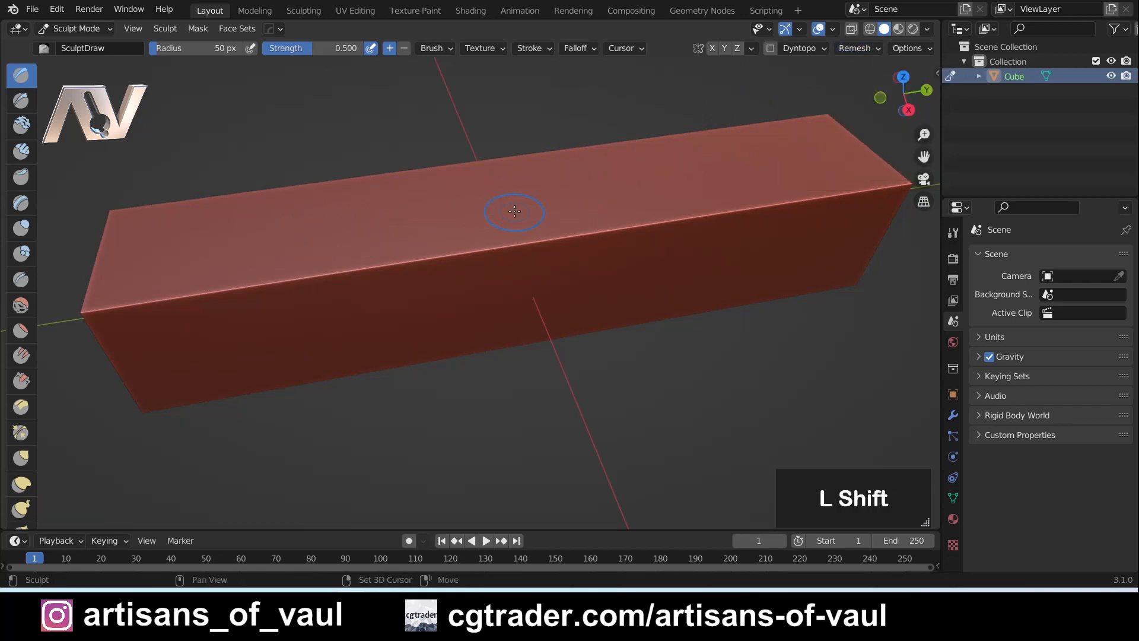
key("shift+r")
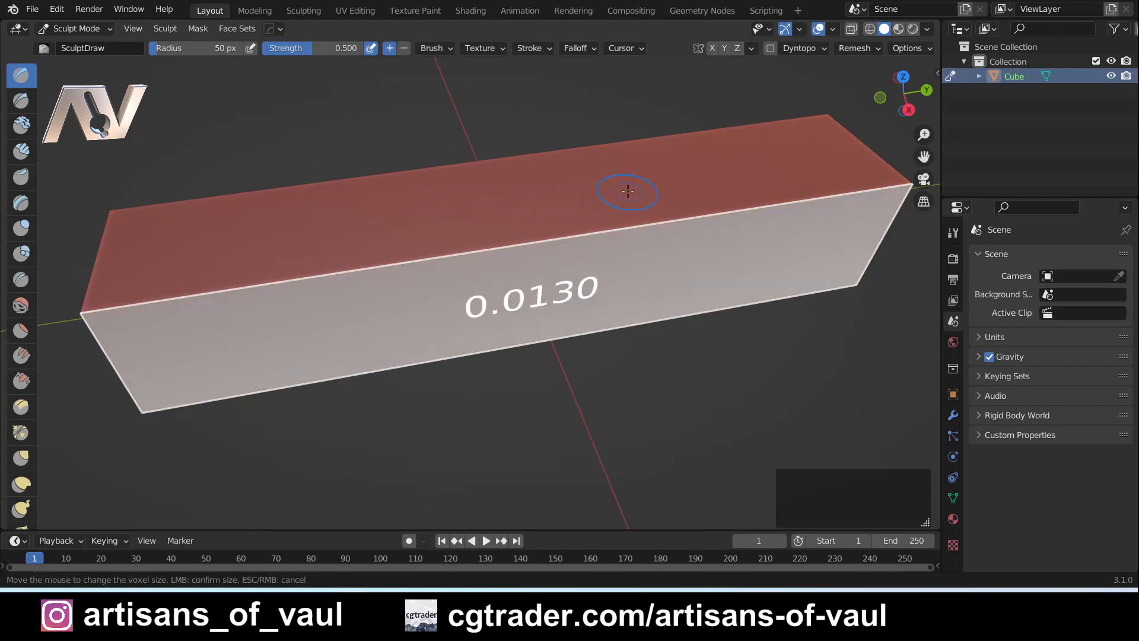
left_click(628, 192)
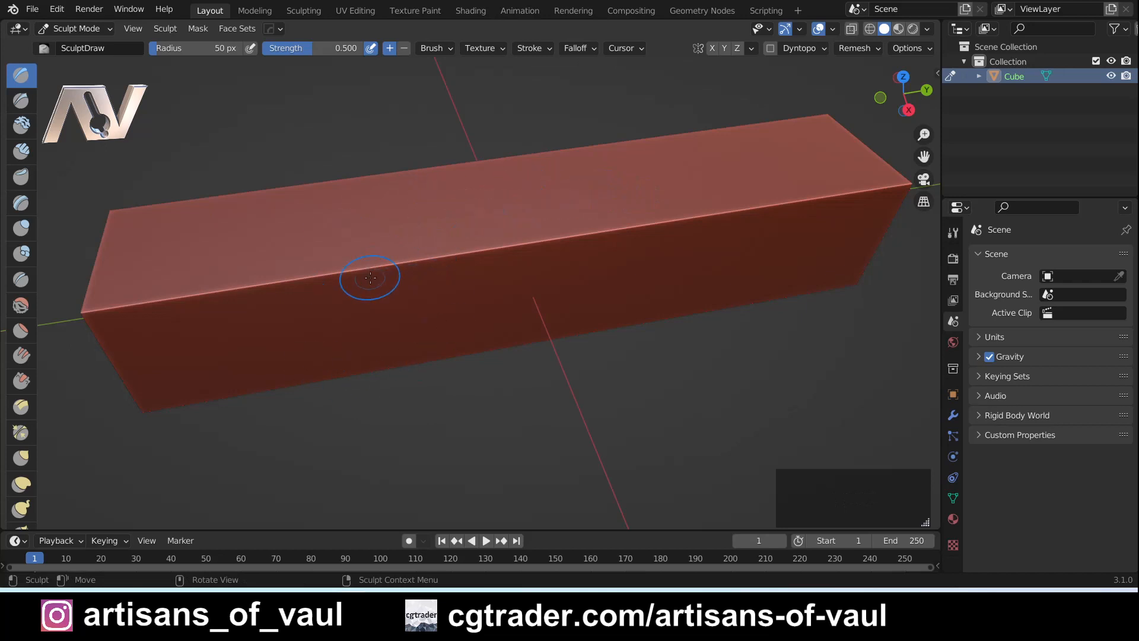
key("ctrl")
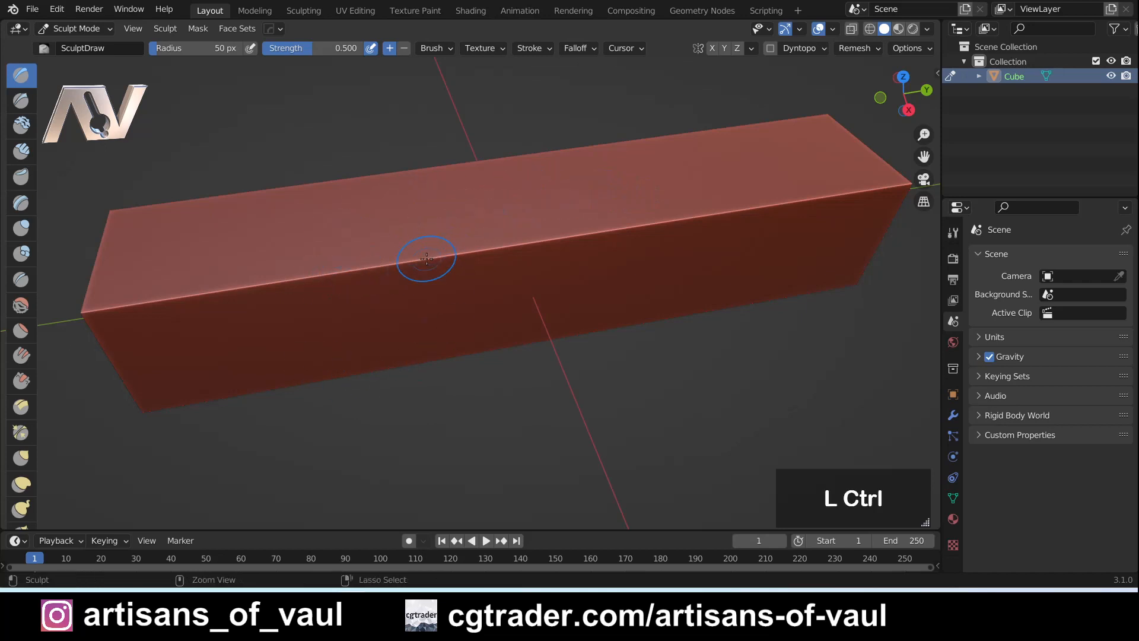
left_click(864, 50)
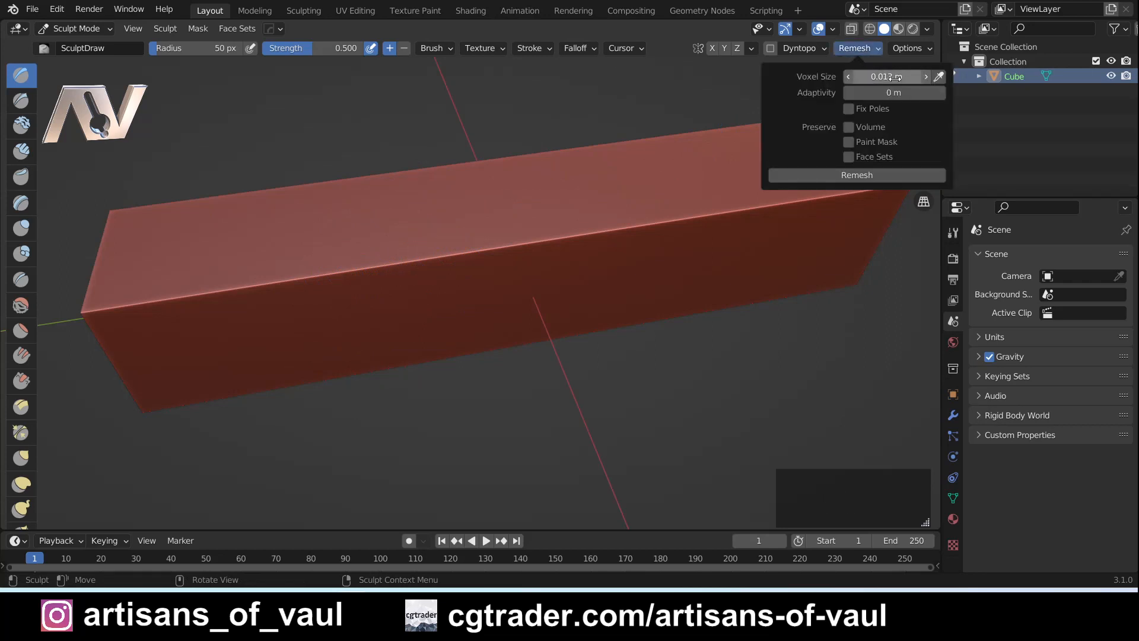
left_click(838, 172)
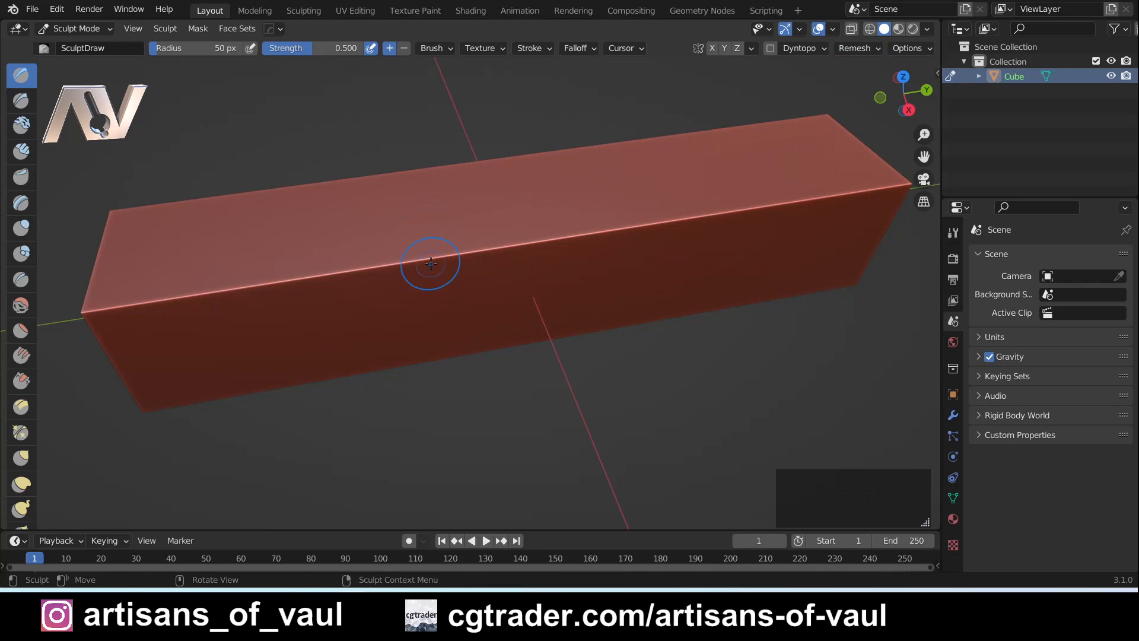
Examine the remeshed bar's face density up close in Edit Mode with face selection
key("ctrl+Tab")
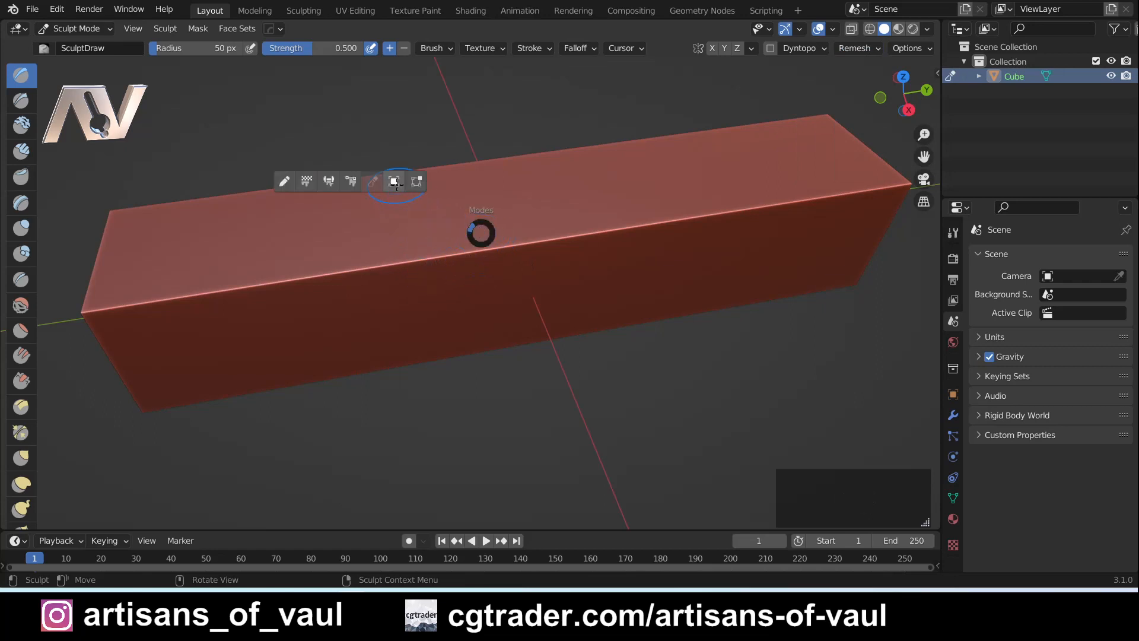
left_click(415, 180)
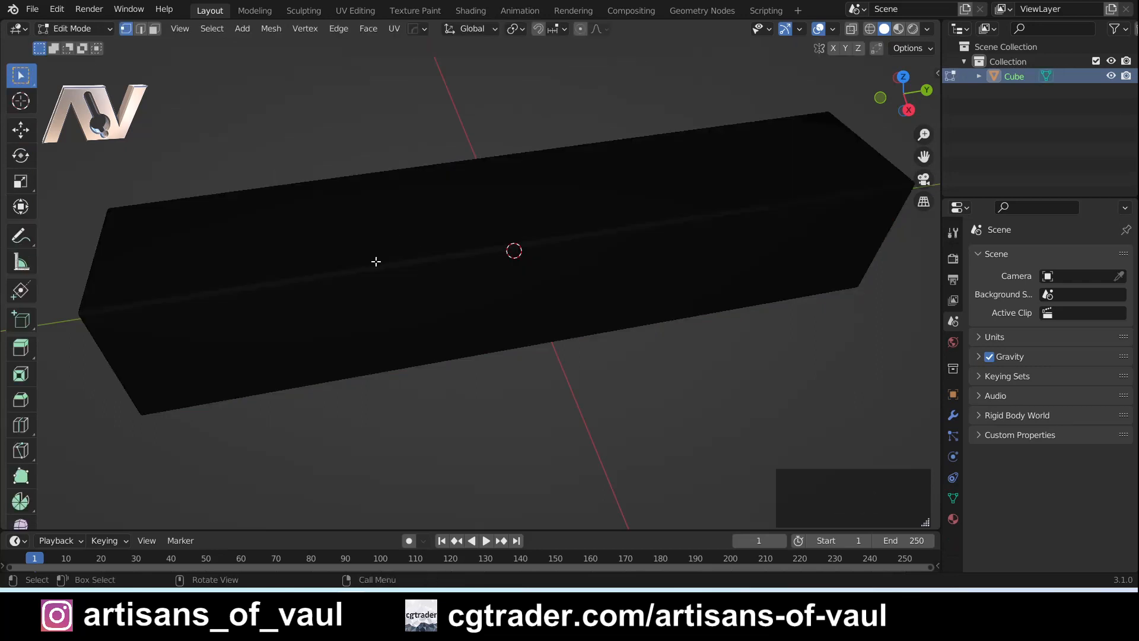
scroll(379, 260, "up", 3)
middle_click_drag(397, 255, 396, 279)
key("Tab")
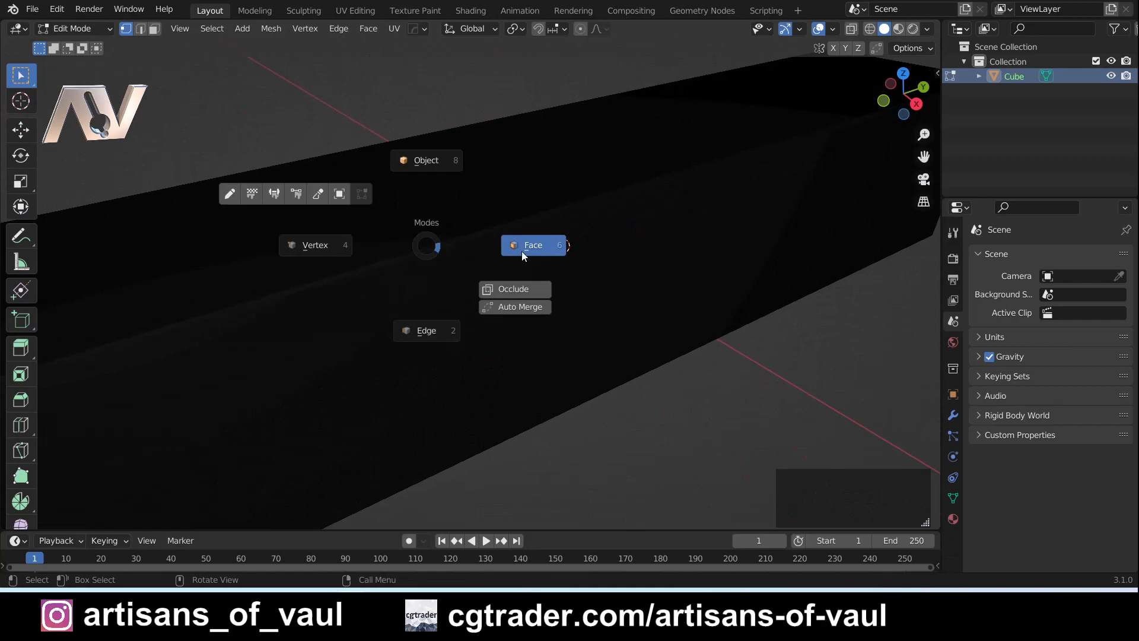
left_click(485, 243)
middle_click_drag(428, 234, 473, 231)
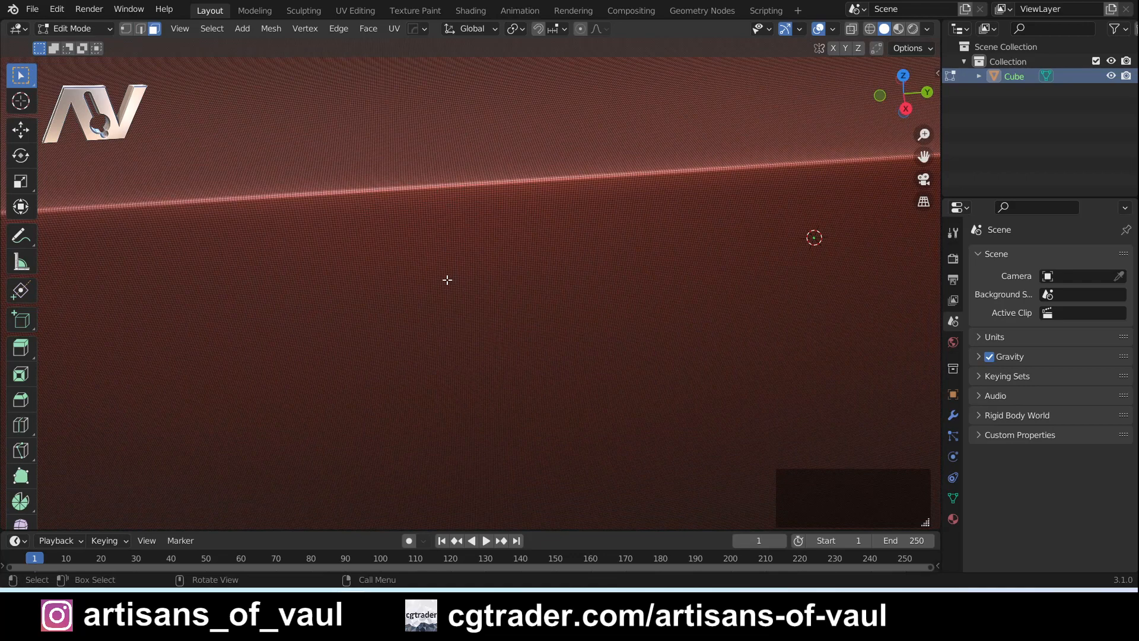
Return to Object Mode and duplicate the bar about 41.7 m along the global Y axis
scroll(447, 280, "down", 8)
key("Tab")
left_click(442, 201)
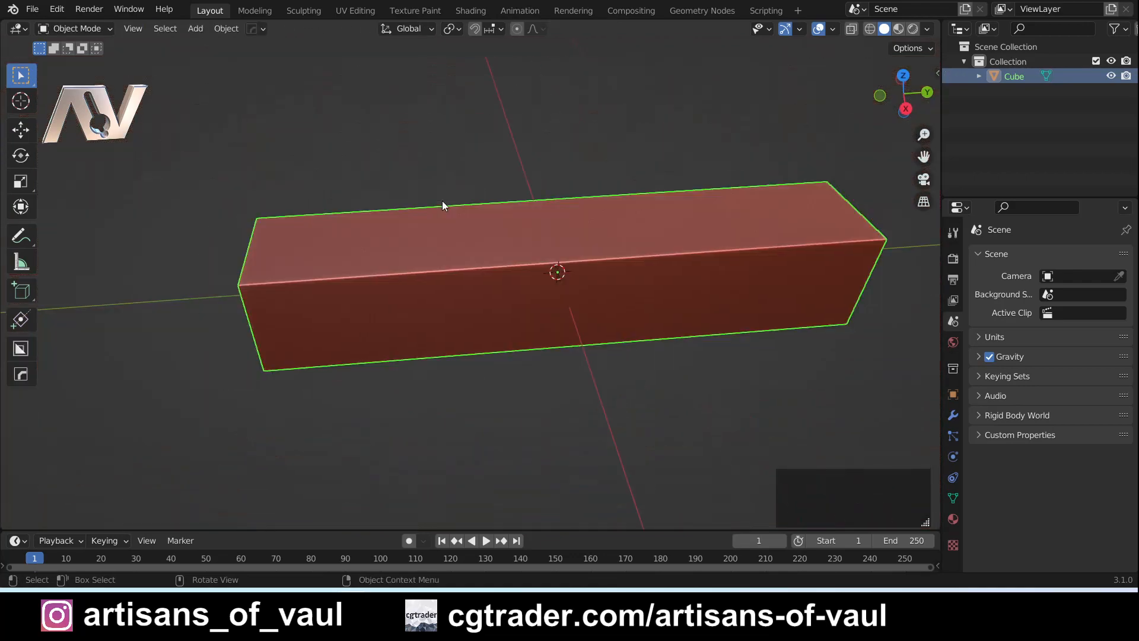
scroll(443, 201, "down", 4)
middle_click_drag(523, 264, 398, 299, "shift")
scroll(483, 312, "down", 3)
middle_click_drag(483, 315, 425, 318, "shift")
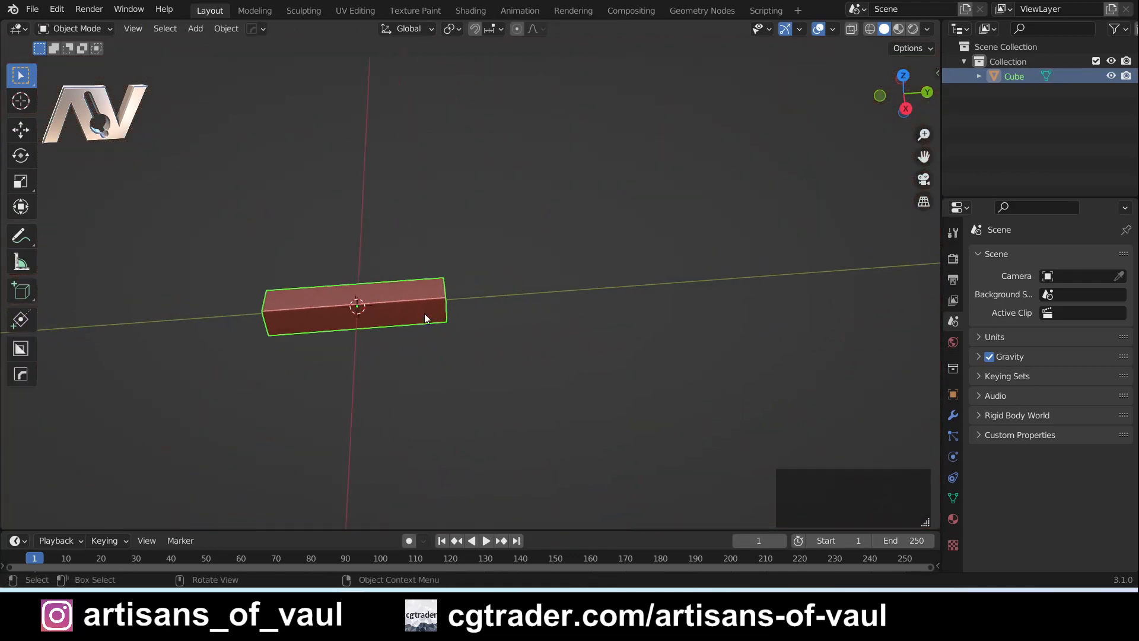
key("shift+d")
key("y")
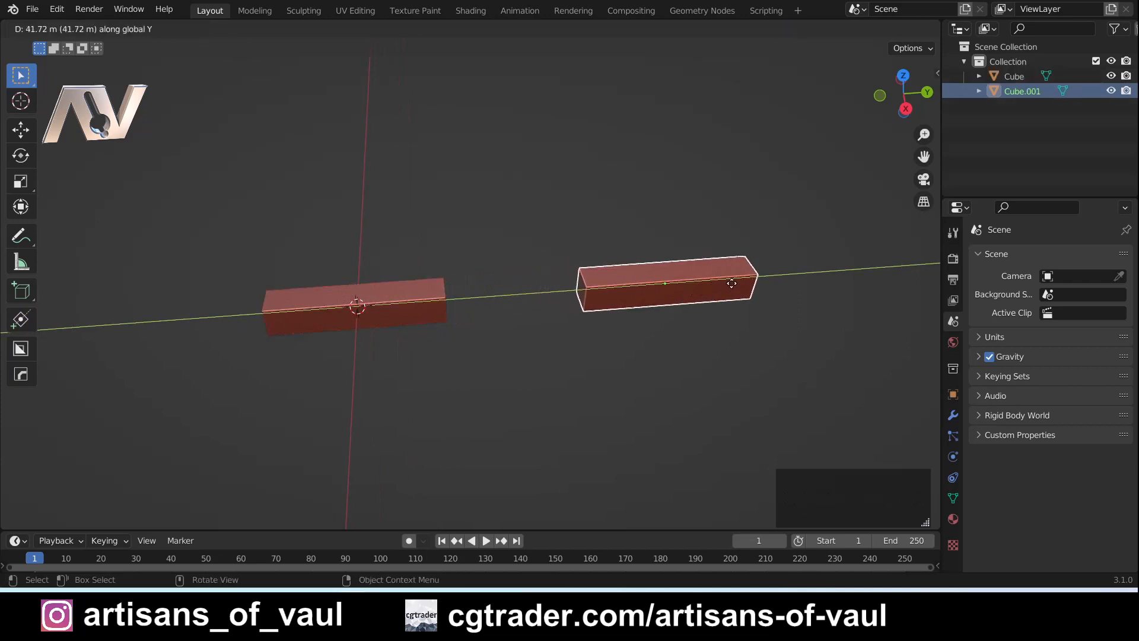
left_click(735, 285)
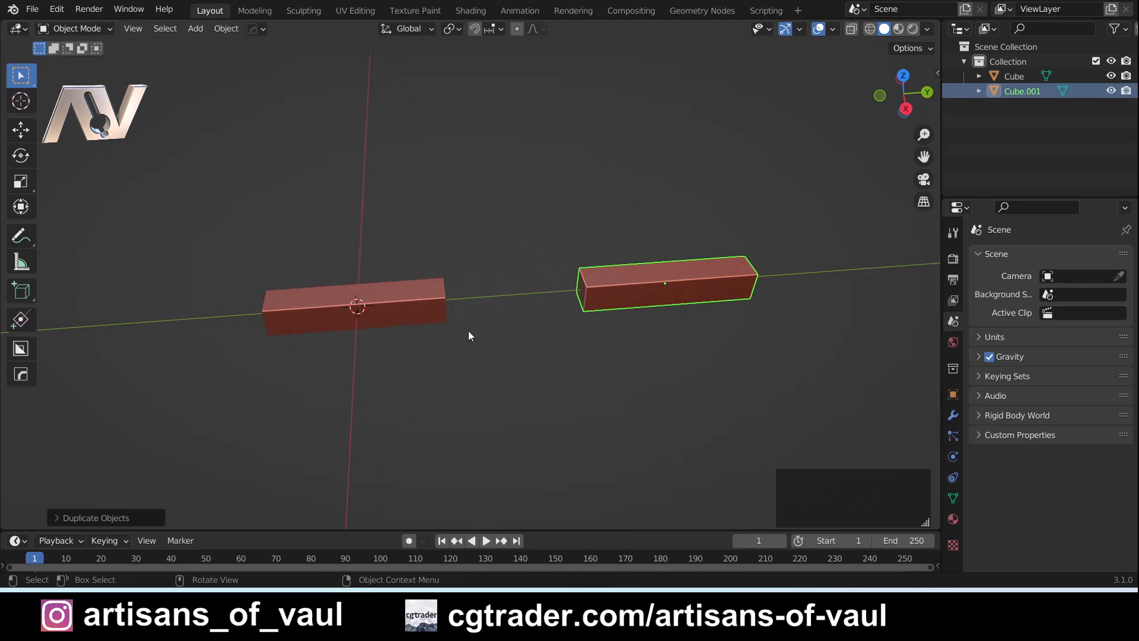
Select the original bar and switch it to Sculpt Mode
scroll(424, 325, "up", 4)
middle_click_drag(360, 340, 493, 346, "shift")
scroll(588, 297, "up", 4)
left_click(299, 313)
middle_click_drag(300, 314, 437, 299, "shift")
key("Tab")
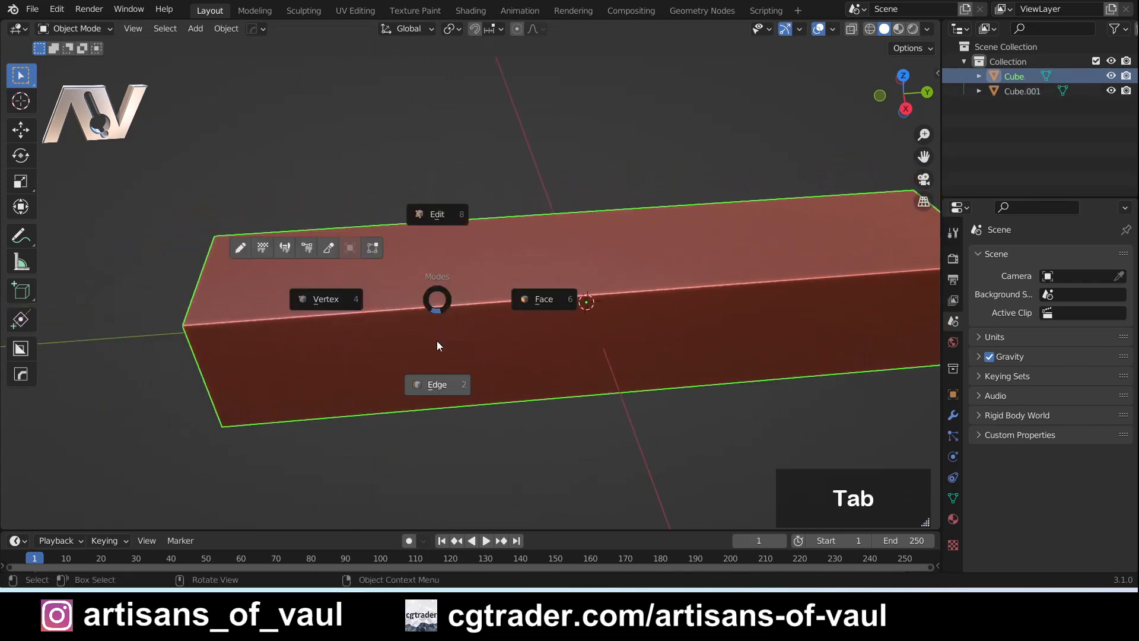
left_click(329, 248)
middle_click_drag(512, 277, 498, 279)
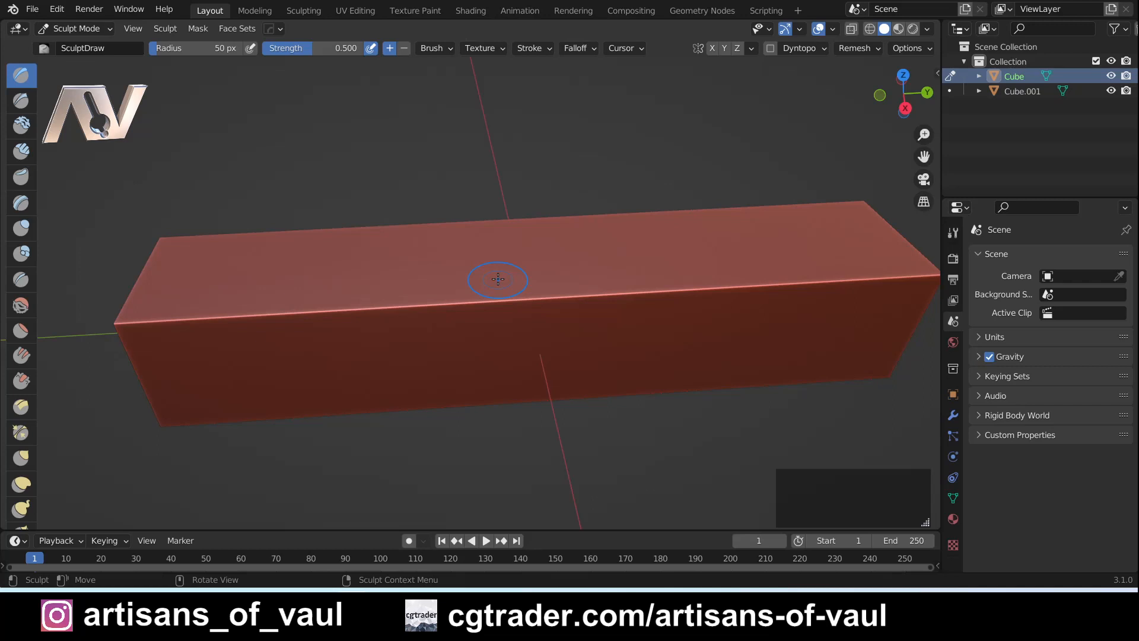
mouse_move(481, 316)
middle_mouse_down()
mouse_move(521, 322)
mouse_move(486, 269)
mouse_move(535, 265)
middle_mouse_up()
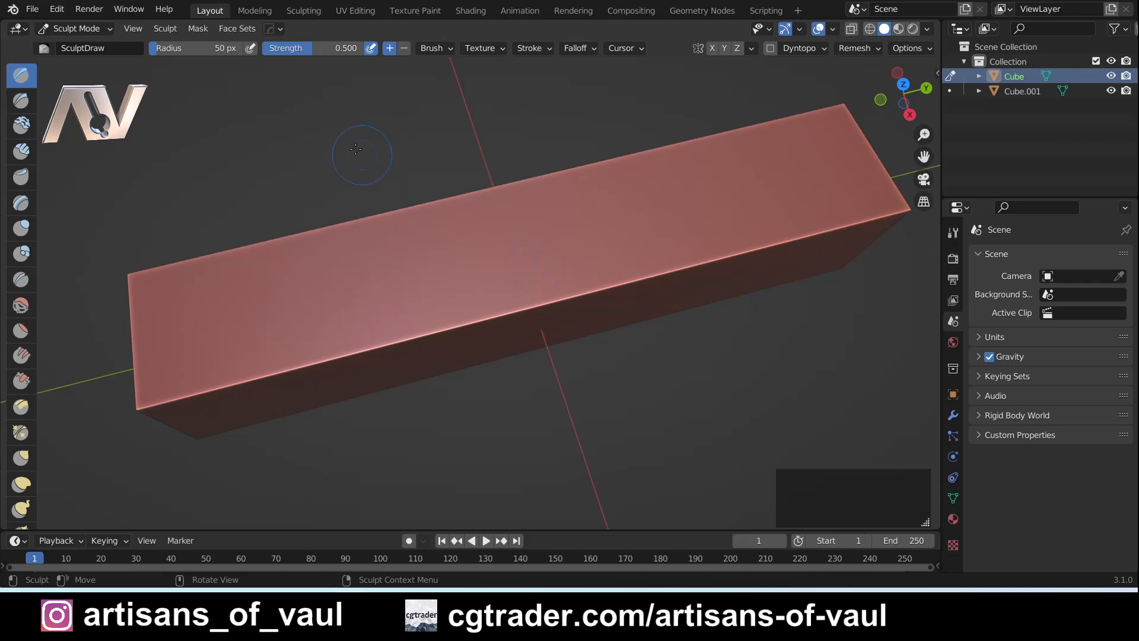
Widen the brush list to show names, choose the Crease brush, and undo a trial stroke on the bar's top face
left_click_drag(38, 273, 88, 273)
left_click(59, 283)
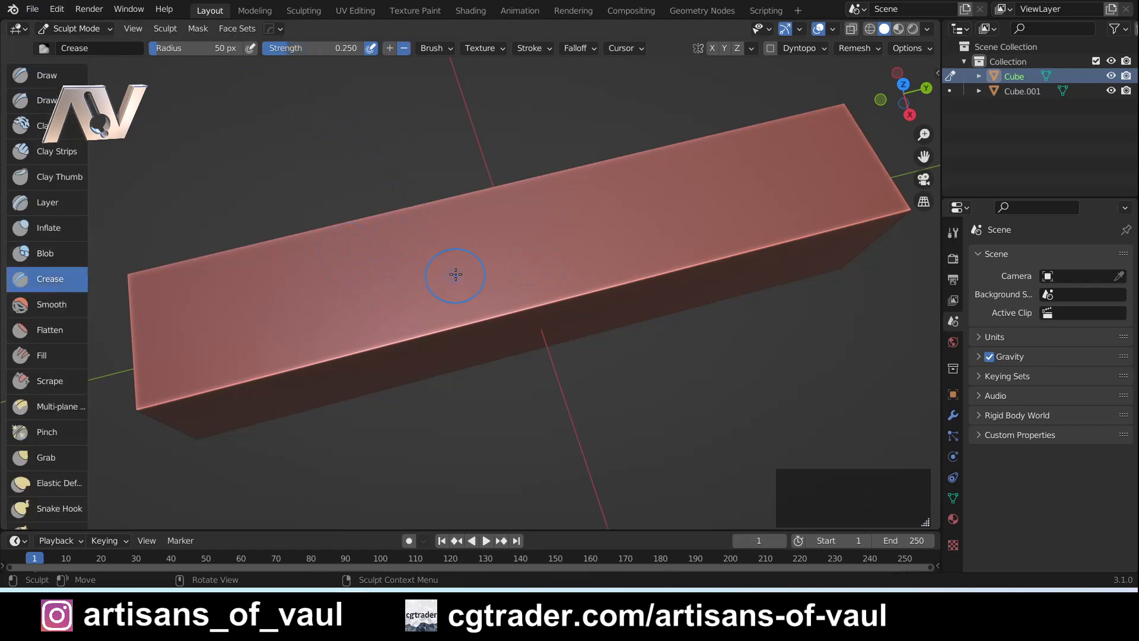
left_click_drag(453, 272, 325, 338)
key("ctrl+z")
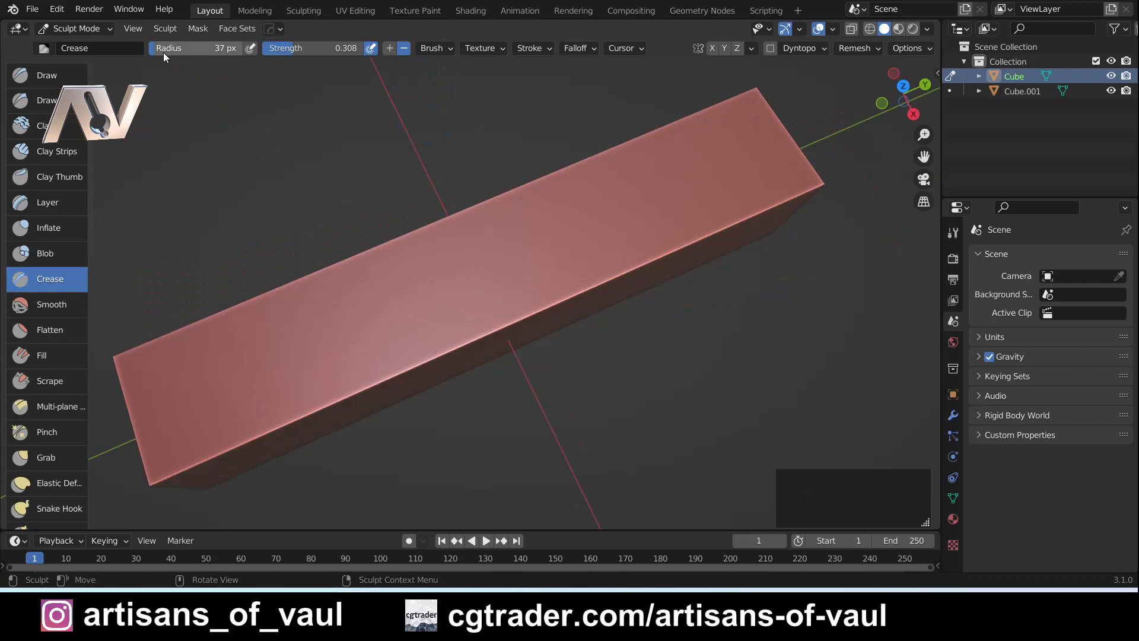
Set the Crease brush radius to 14 px
left_click(159, 52)
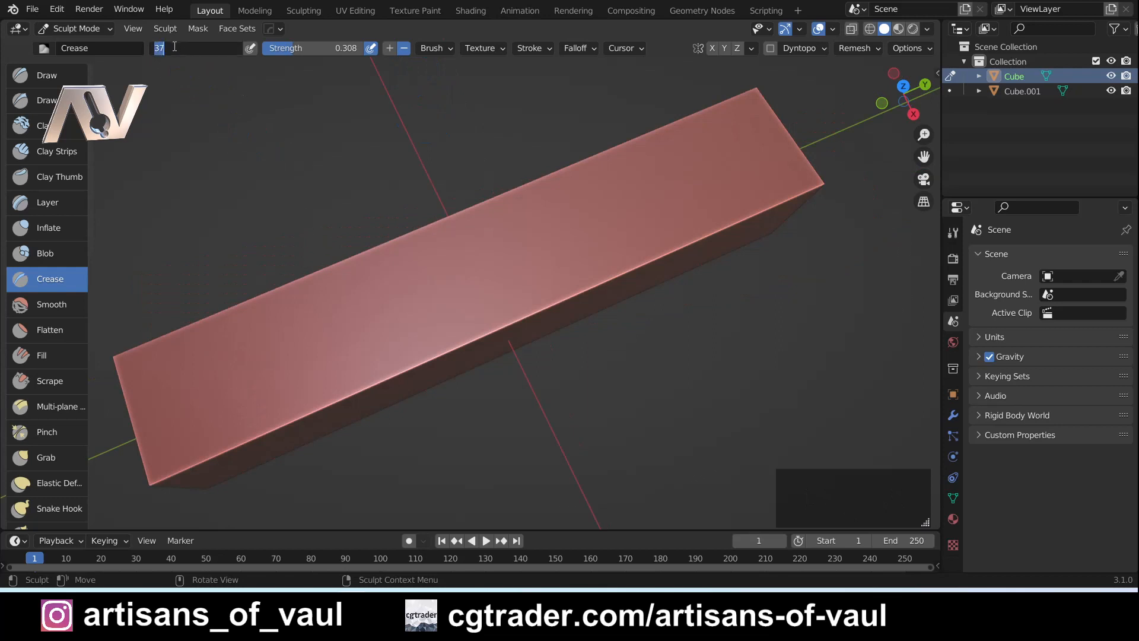
left_click(174, 46)
key("Return")
key("f")
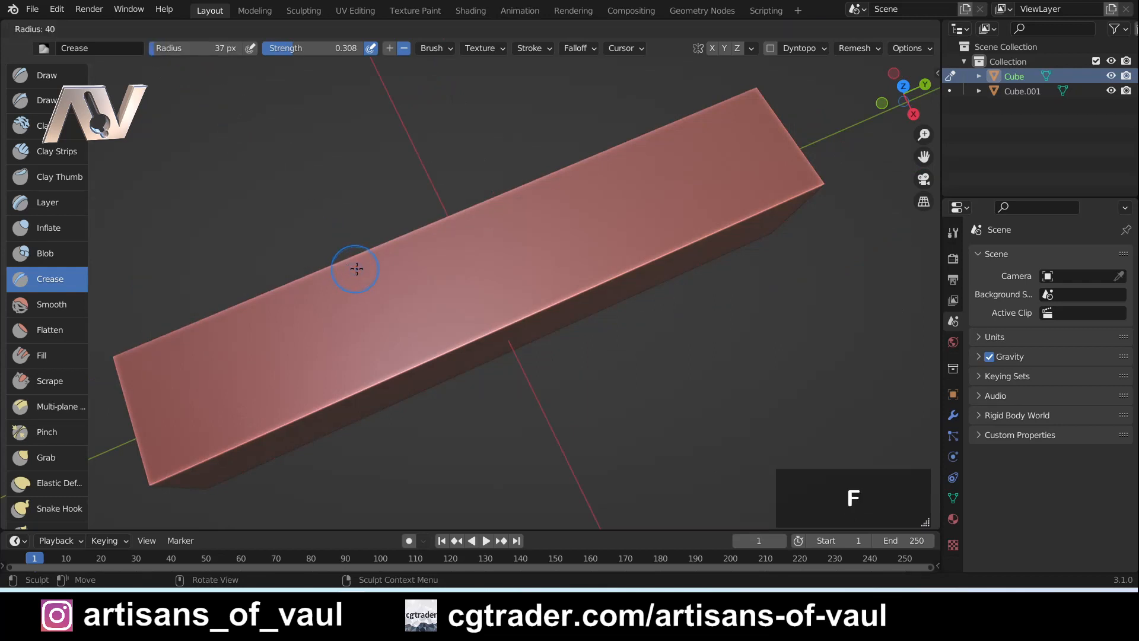
left_click(339, 274)
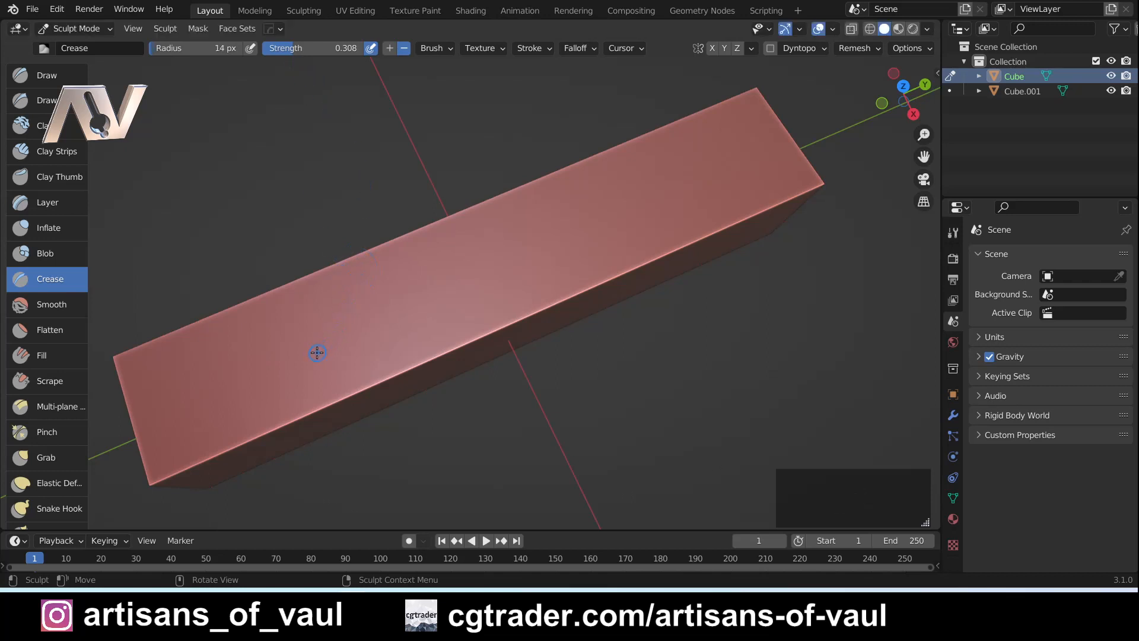
Try a diagonal Crease stroke on the bar's top face with strength 0.308
middle_click_drag(318, 353, 427, 300, "ctrl")
left_click(477, 277)
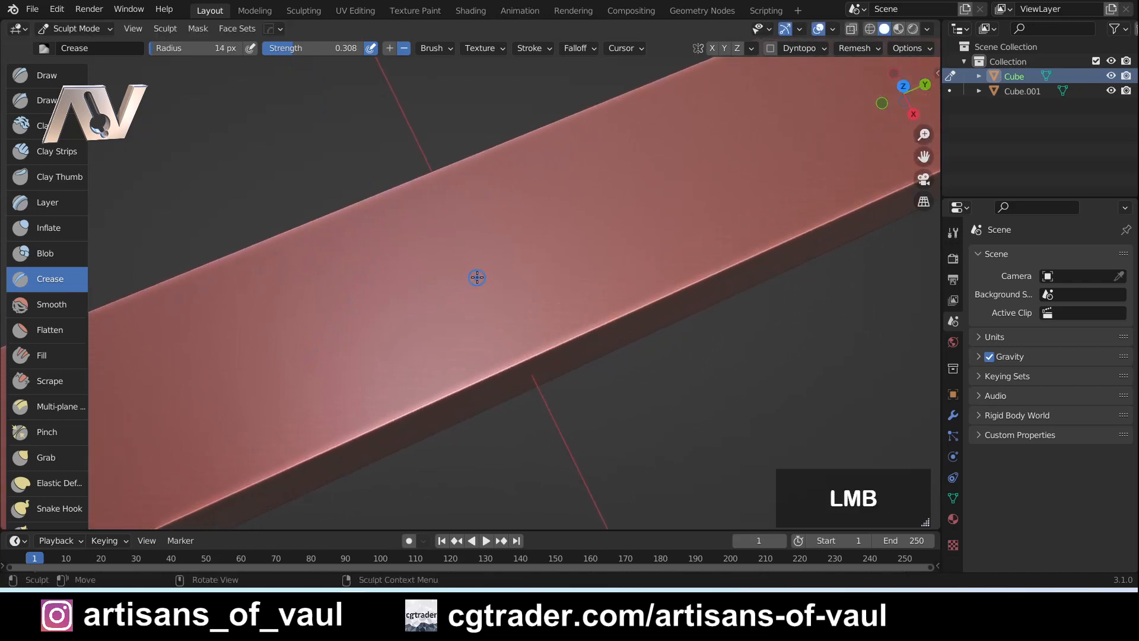
left_click_drag(477, 277, 302, 380)
mouse_move(356, 371)
middle_mouse_down()
mouse_move(409, 329)
mouse_move(365, 354)
middle_mouse_up()
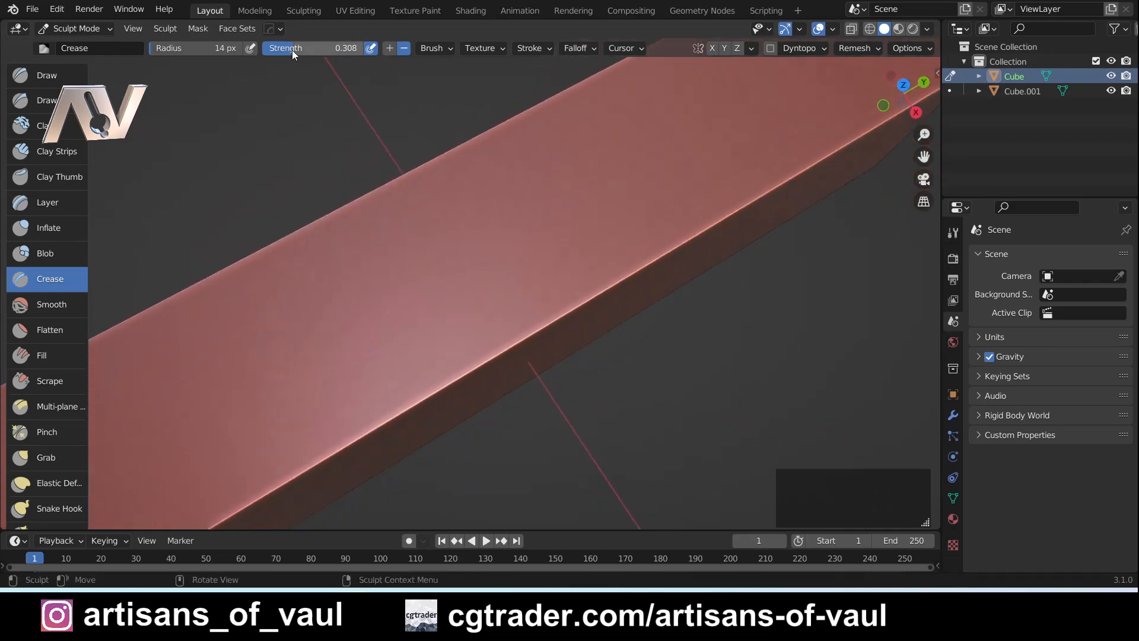
Set the Crease strength to 0.593, try a stroke along the bar's top face, and undo it
left_click_drag(292, 50, 322, 48)
left_click_drag(482, 268, 293, 383)
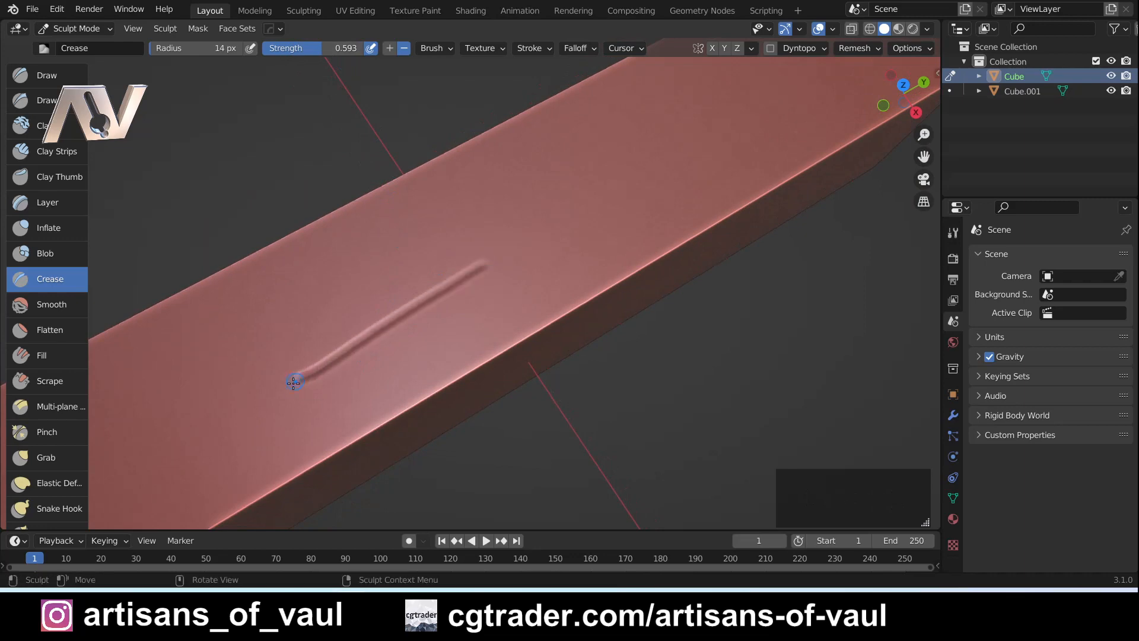
mouse_move(396, 360)
middle_mouse_down()
mouse_move(414, 349)
mouse_move(382, 320)
middle_mouse_up()
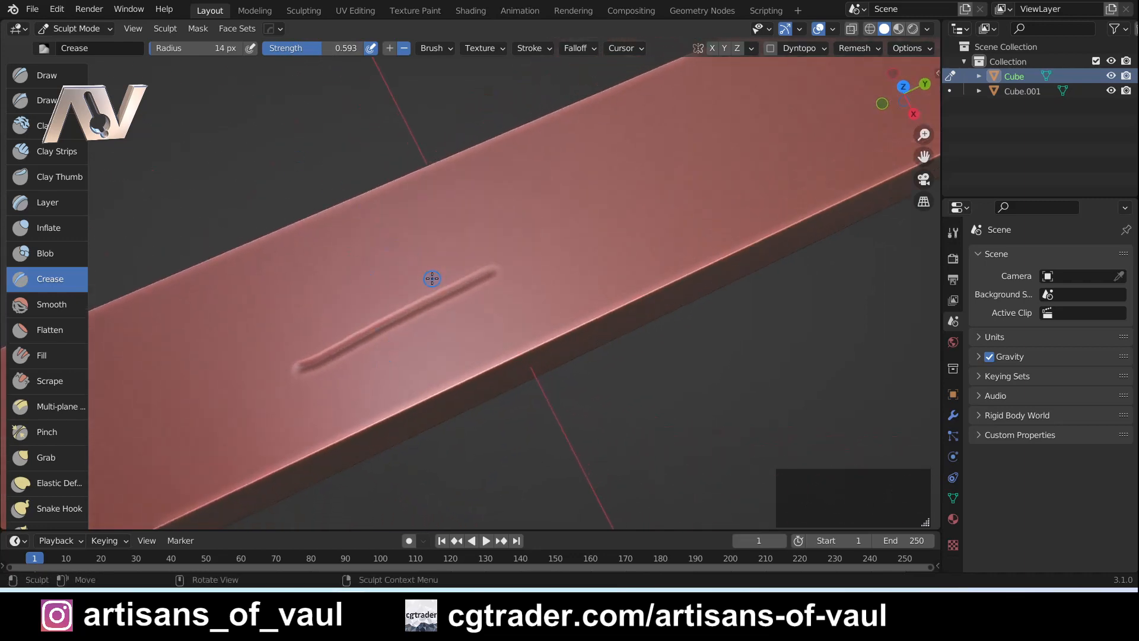
key("ctrl+z")
Try another Crease stroke along the top face, set the brush strength to 0.709, and undo the stroke
left_click_drag(549, 226, 339, 330)
mouse_move(368, 345)
middle_mouse_down()
mouse_move(503, 255)
mouse_move(437, 311)
mouse_move(384, 331)
middle_mouse_up()
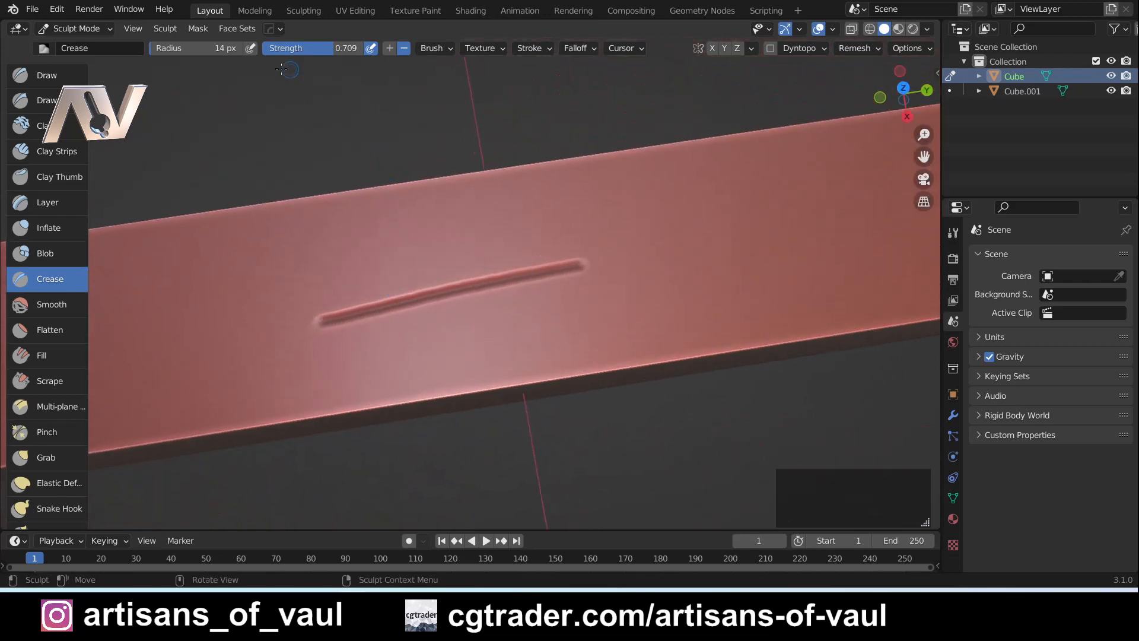
key("ctrl+z")
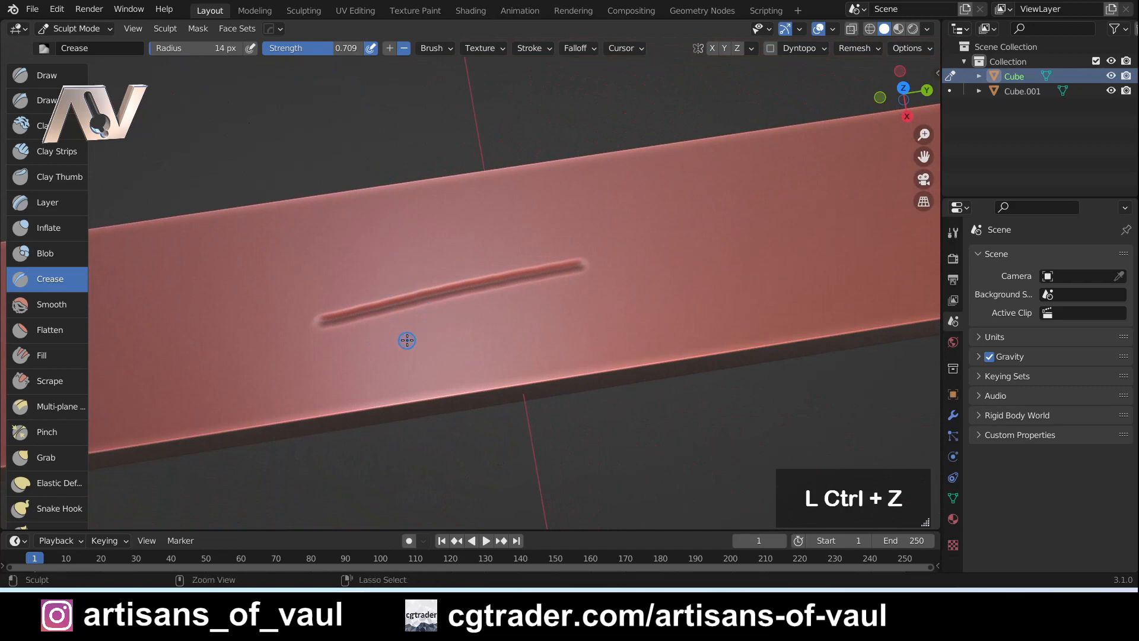
Set the Crease radius to 4 px and carve long, thin wood-grain lines across one half of the bar's top face
key("f")
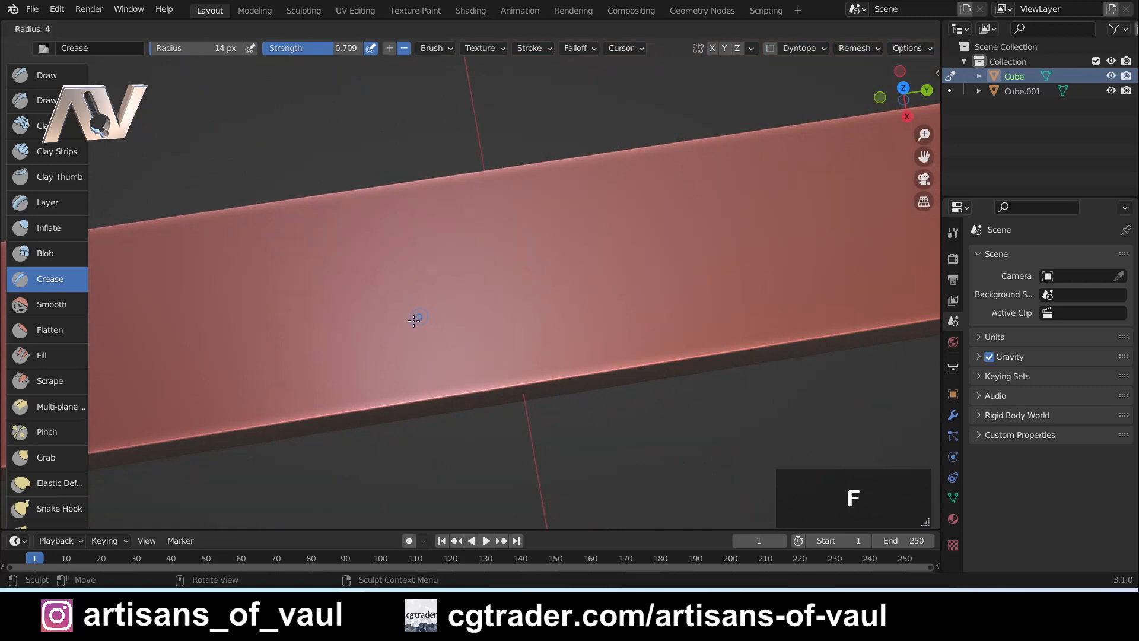
left_click(414, 320)
mouse_move(401, 315)
middle_mouse_down("ctrl")
mouse_move(376, 310)
mouse_move(304, 354)
mouse_move(336, 325)
mouse_move(557, 259)
mouse_move(462, 292)
mouse_move(470, 265)
middle_mouse_up("ctrl")
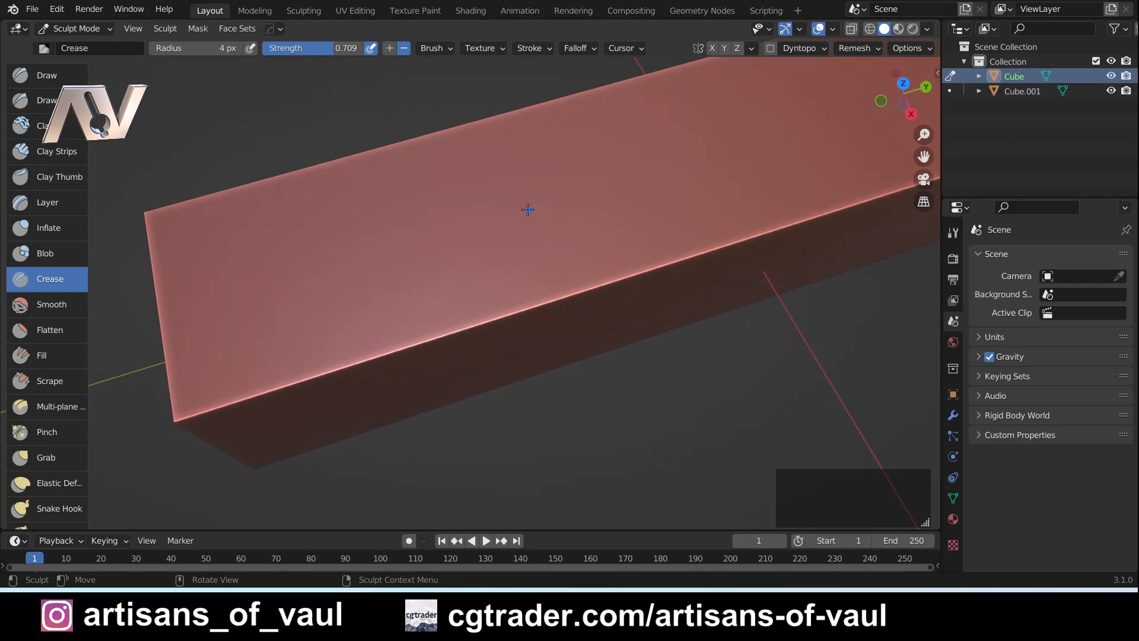
left_click_drag(536, 251, 320, 328)
left_click_drag(410, 285, 274, 349)
mouse_move(378, 312)
left_mouse_down()
mouse_move(220, 373)
mouse_move(533, 261)
left_mouse_up()
left_click_drag(231, 342, 679, 203)
left_click_drag(291, 340, 683, 162)
mouse_move(349, 336)
left_mouse_down()
mouse_move(790, 177)
mouse_move(399, 319)
left_mouse_up()
left_click_drag(342, 351, 769, 215)
left_click_drag(727, 222, 198, 389)
mouse_move(226, 273)
left_mouse_down()
mouse_move(562, 159)
mouse_move(710, 140)
mouse_move(261, 260)
mouse_move(637, 129)
left_mouse_up()
left_click_drag(810, 102, 364, 224)
mouse_move(440, 230)
left_mouse_down()
mouse_move(761, 127)
mouse_move(510, 242)
left_mouse_up()
left_click_drag(776, 166, 411, 299)
left_click_drag(725, 212, 402, 317)
left_click_drag(570, 290, 310, 354)
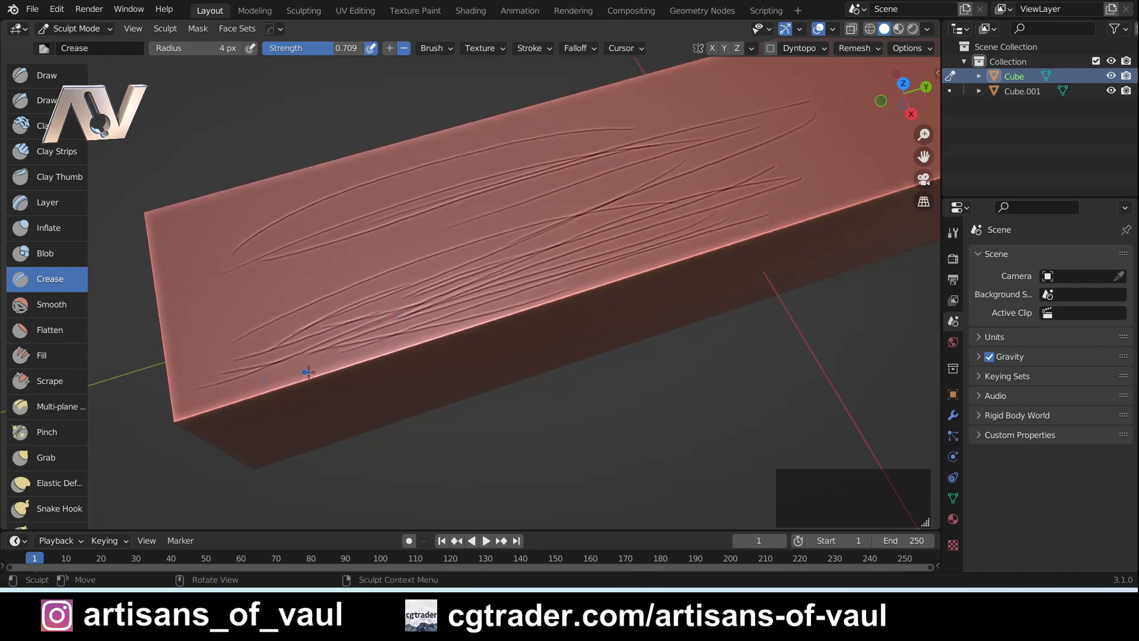
Fill the gaps between the grain lines with more Crease strokes, reaching the far long edge and the bar's near end
mouse_move(197, 402)
left_mouse_down()
mouse_move(728, 220)
mouse_move(593, 210)
left_mouse_up()
left_click_drag(225, 331, 688, 205)
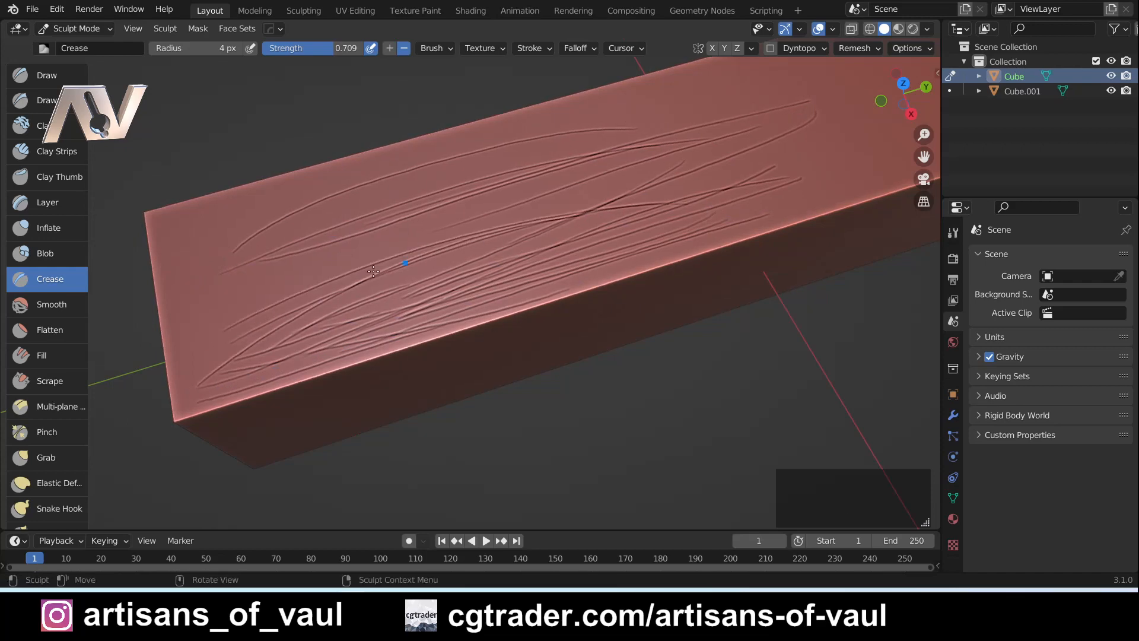
mouse_move(239, 311)
left_mouse_down()
mouse_move(737, 180)
mouse_move(734, 190)
left_mouse_up()
left_click_drag(236, 290, 781, 145)
left_click_drag(303, 278, 786, 159)
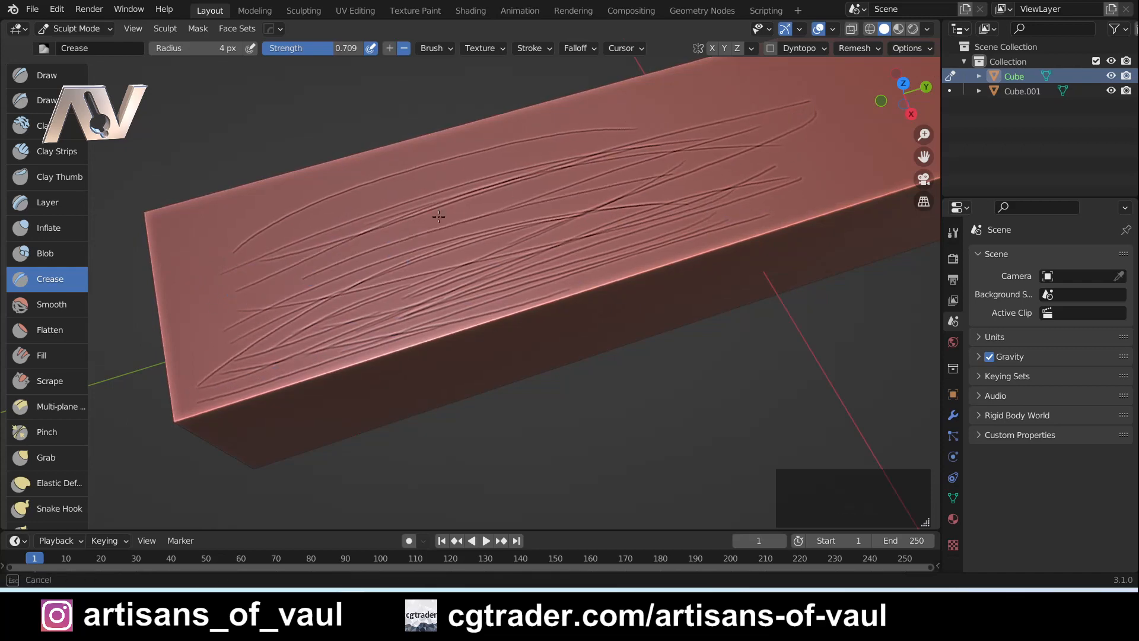
mouse_move(205, 237)
left_mouse_down()
mouse_move(481, 145)
mouse_move(697, 105)
left_mouse_up()
mouse_move(206, 248)
left_mouse_down()
mouse_move(508, 147)
mouse_move(766, 91)
left_mouse_up()
left_click_drag(304, 222, 705, 113)
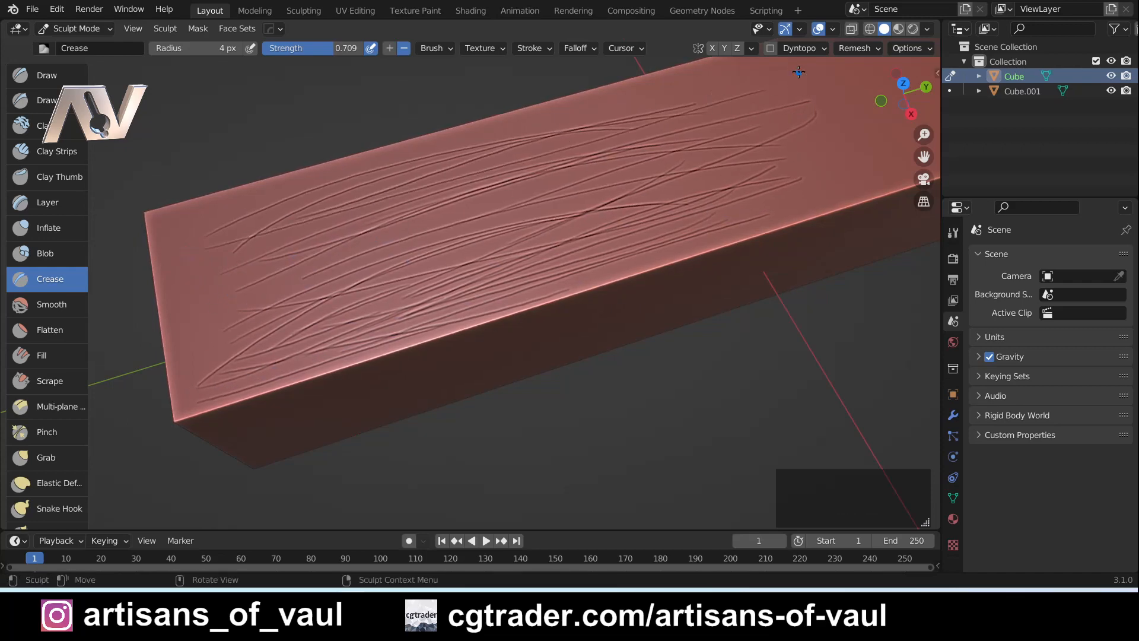
left_click_drag(791, 75, 230, 260)
left_click_drag(213, 215, 594, 108)
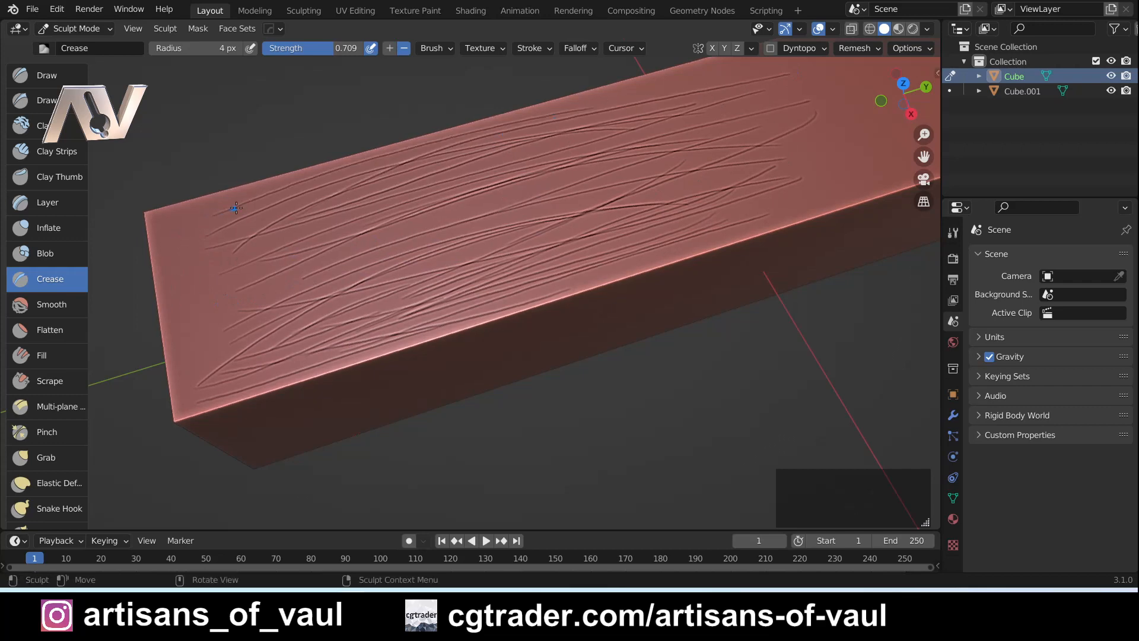
left_click_drag(236, 208, 144, 230)
mouse_move(274, 204)
left_mouse_down()
mouse_move(147, 250)
mouse_move(148, 277)
mouse_move(477, 158)
left_mouse_up()
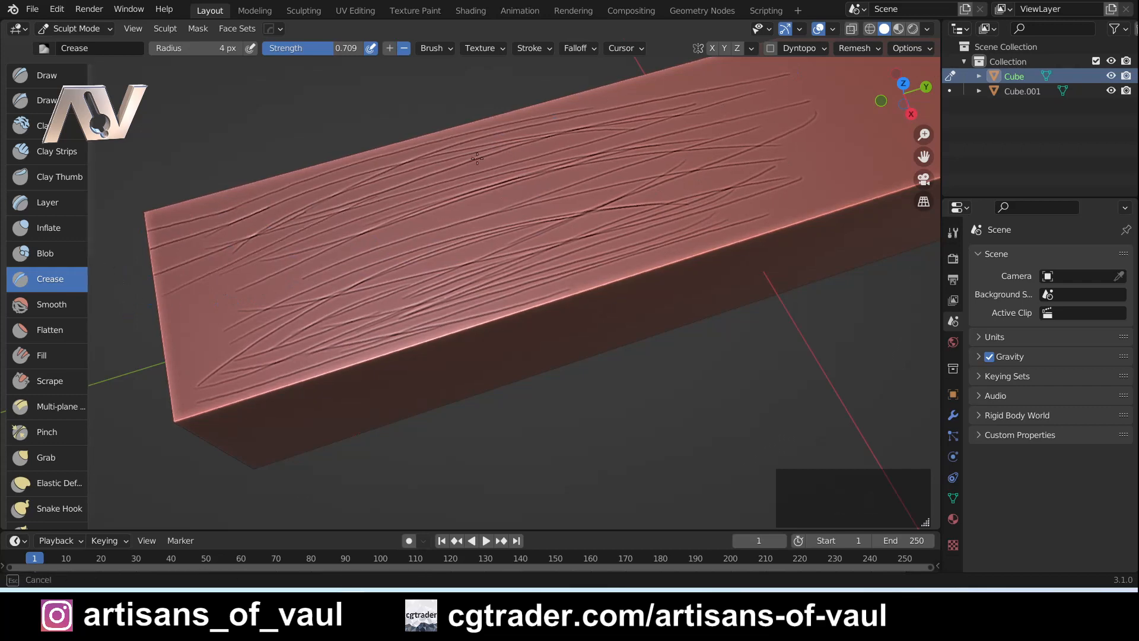
left_click_drag(161, 330, 511, 176)
mouse_move(198, 343)
left_mouse_down()
mouse_move(286, 286)
mouse_move(527, 205)
left_mouse_up()
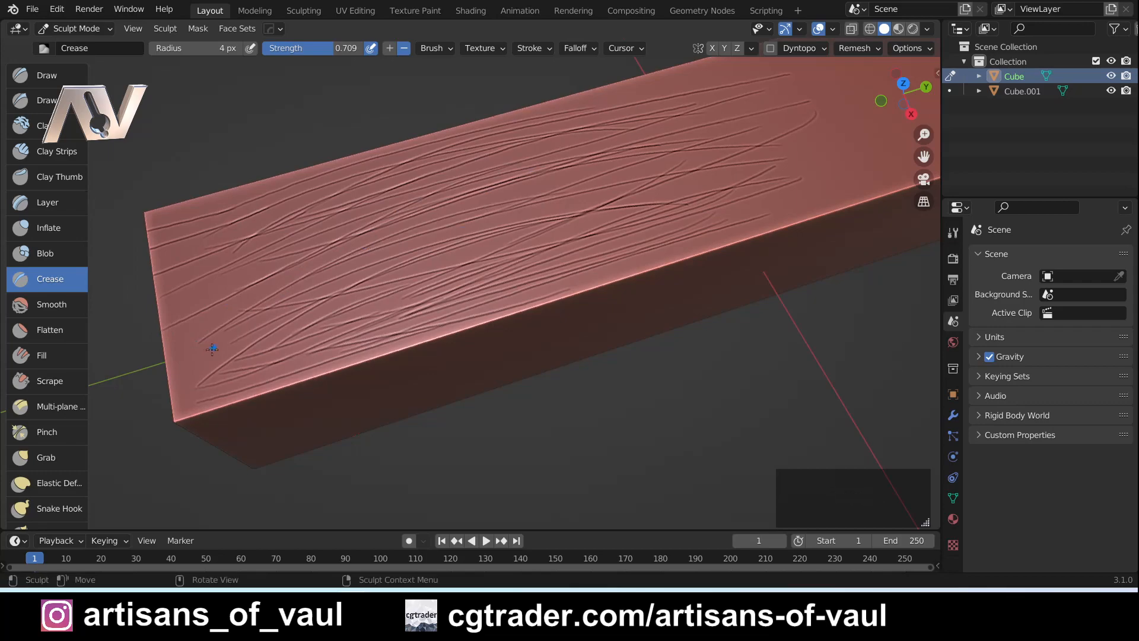
left_click_drag(238, 340, 541, 199)
left_click_drag(274, 352, 656, 167)
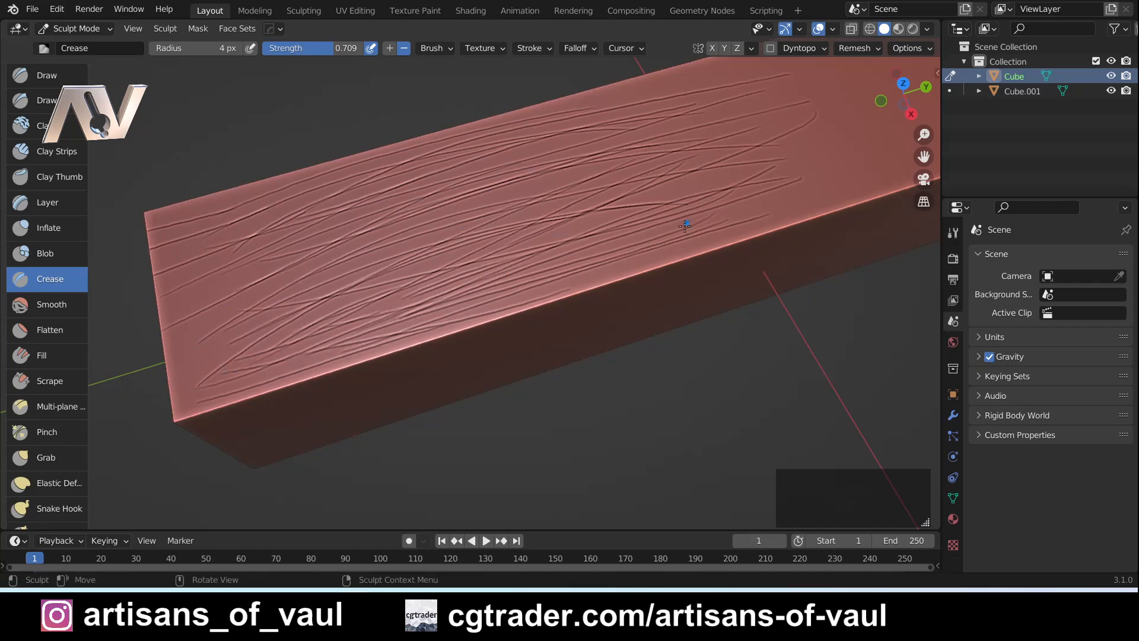
Add Crease lines along the top face's front edge and a few curved ones through its middle
middle_click_drag(685, 226, 698, 246)
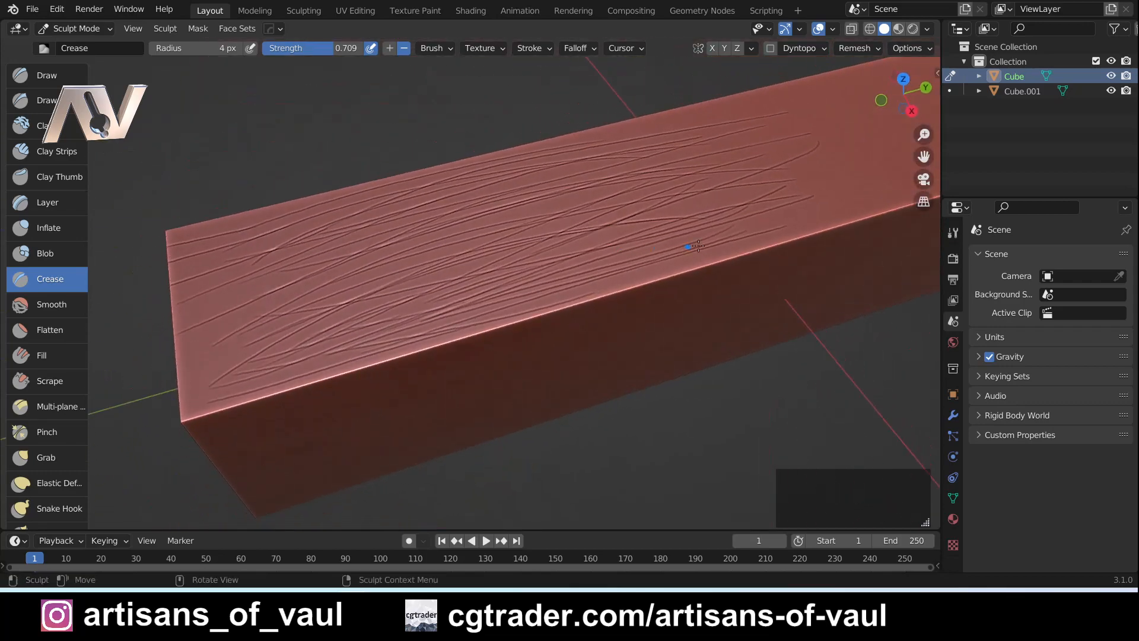
mouse_move(759, 232)
left_mouse_down()
mouse_move(331, 370)
mouse_move(323, 384)
left_mouse_up()
middle_click_drag(509, 295, 474, 323)
mouse_move(191, 329)
left_mouse_down()
mouse_move(425, 262)
mouse_move(184, 336)
left_mouse_up()
mouse_move(287, 323)
left_mouse_down()
mouse_move(643, 287)
mouse_move(305, 321)
left_mouse_up()
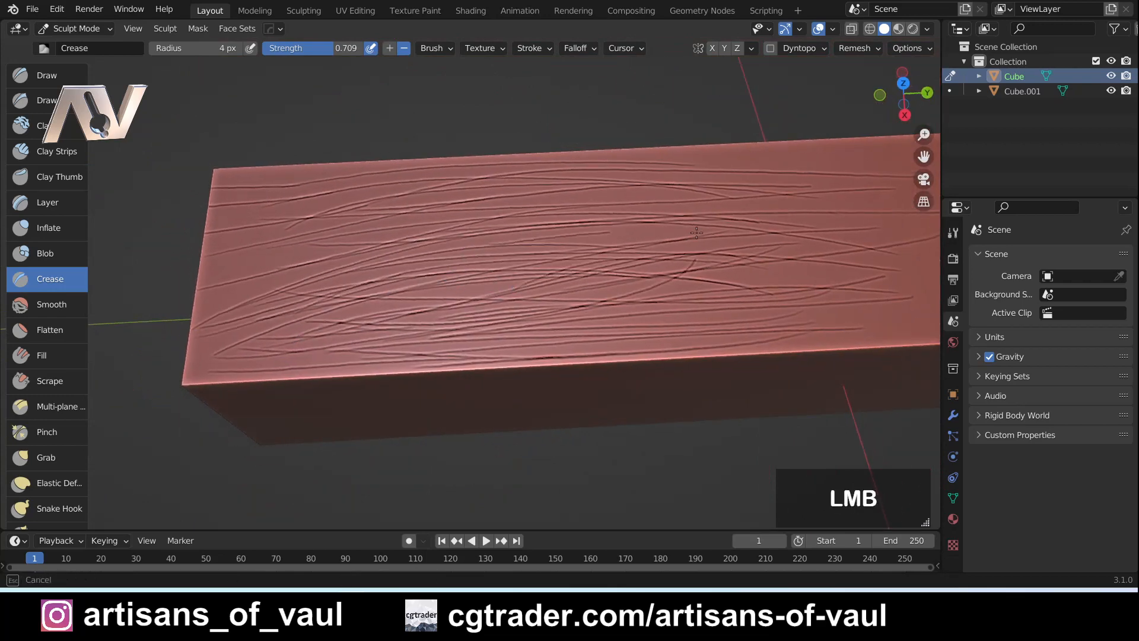
middle_click_drag(445, 291, 748, 213)
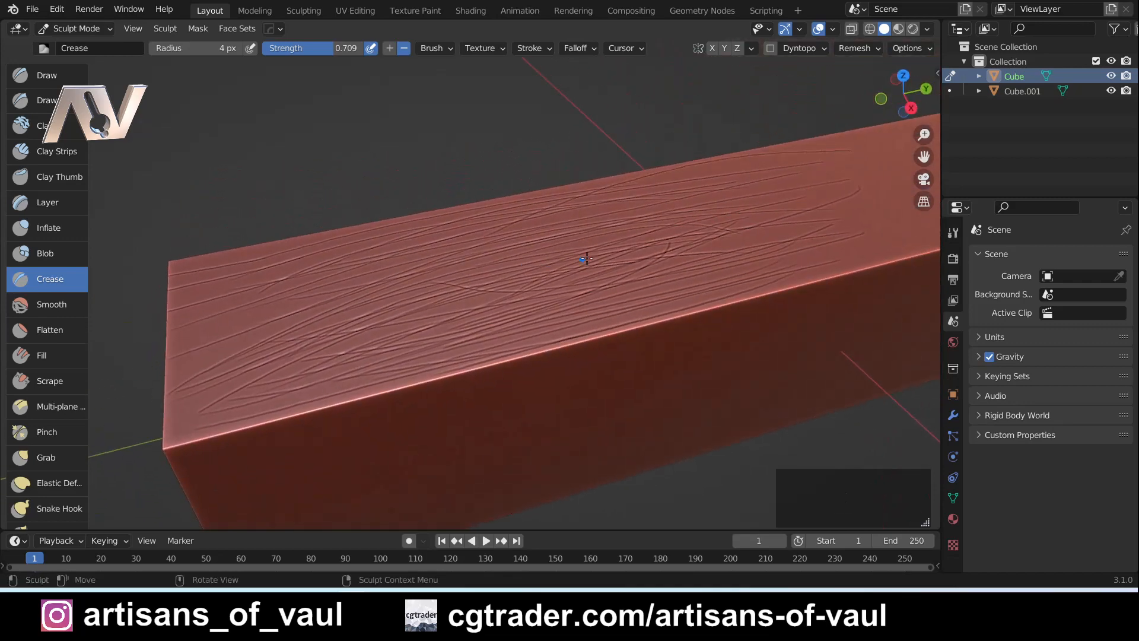
left_click_drag(882, 196, 884, 222)
Carve further Crease lines running in from the bar's near end edge to make the grain on this half denser
middle_click_drag(492, 336, 436, 382)
left_click_drag(324, 239, 445, 214)
left_click_drag(196, 287, 416, 229)
mouse_move(199, 346)
left_mouse_down()
mouse_move(501, 279)
mouse_move(498, 267)
left_mouse_up()
left_click_drag(183, 365, 428, 334)
left_click_drag(228, 241, 505, 206)
left_click_drag(205, 195, 507, 160)
left_click_drag(205, 166, 450, 157)
left_click_drag(240, 189, 660, 174)
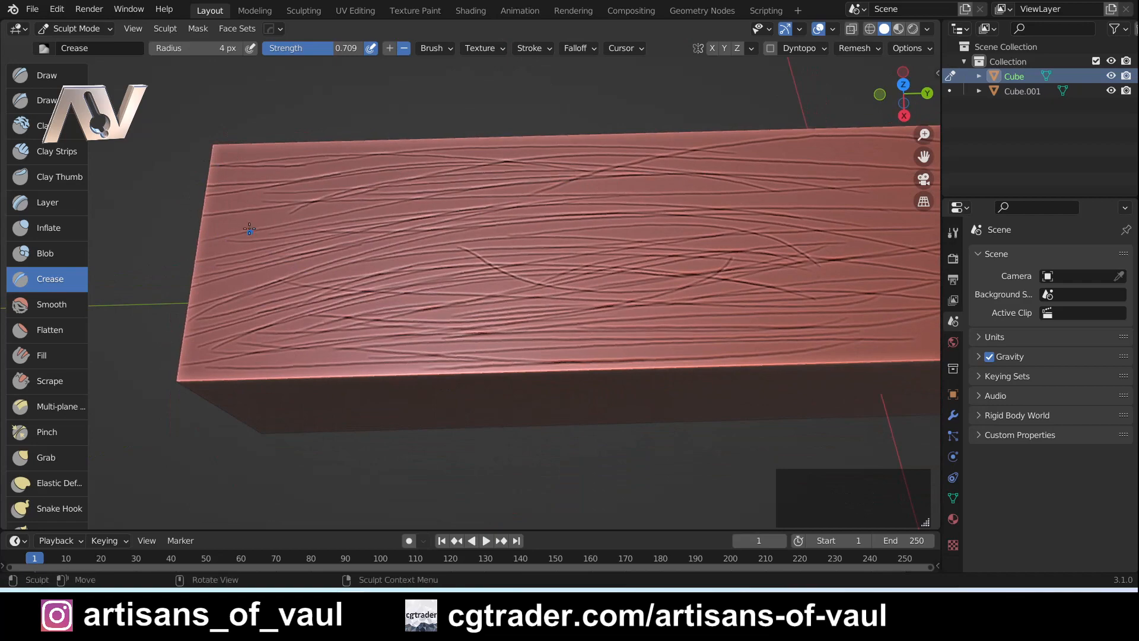
left_click_drag(242, 229, 795, 213)
mouse_move(419, 355)
middle_mouse_down()
mouse_move(506, 347)
mouse_move(320, 300)
middle_mouse_up()
mouse_move(225, 266)
left_mouse_down()
mouse_move(659, 229)
mouse_move(244, 265)
mouse_move(727, 245)
left_mouse_up()
left_click_drag(238, 364, 474, 372)
middle_click_drag(266, 430, 306, 419)
left_click_drag(138, 311, 393, 207)
left_click_drag(124, 256, 374, 149)
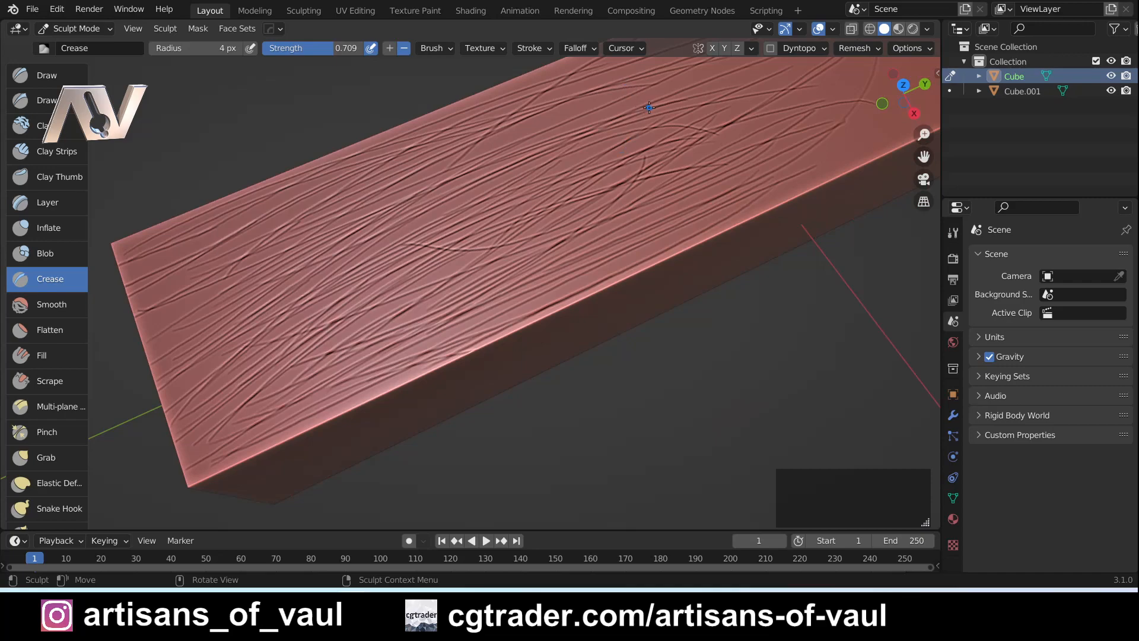
Carve long crossing Crease lines over the bare other half of the top face, out to the bar's far end
scroll(530, 161, "down", 3)
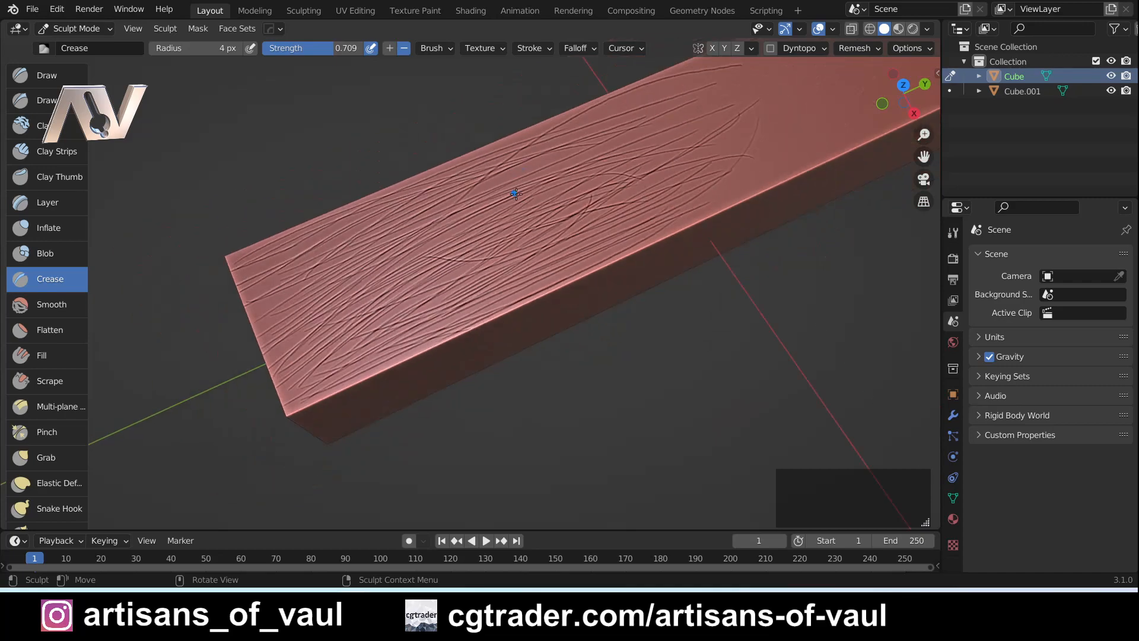
middle_click_drag(577, 226, 535, 212)
middle_click_drag(633, 203, 602, 114, "shift")
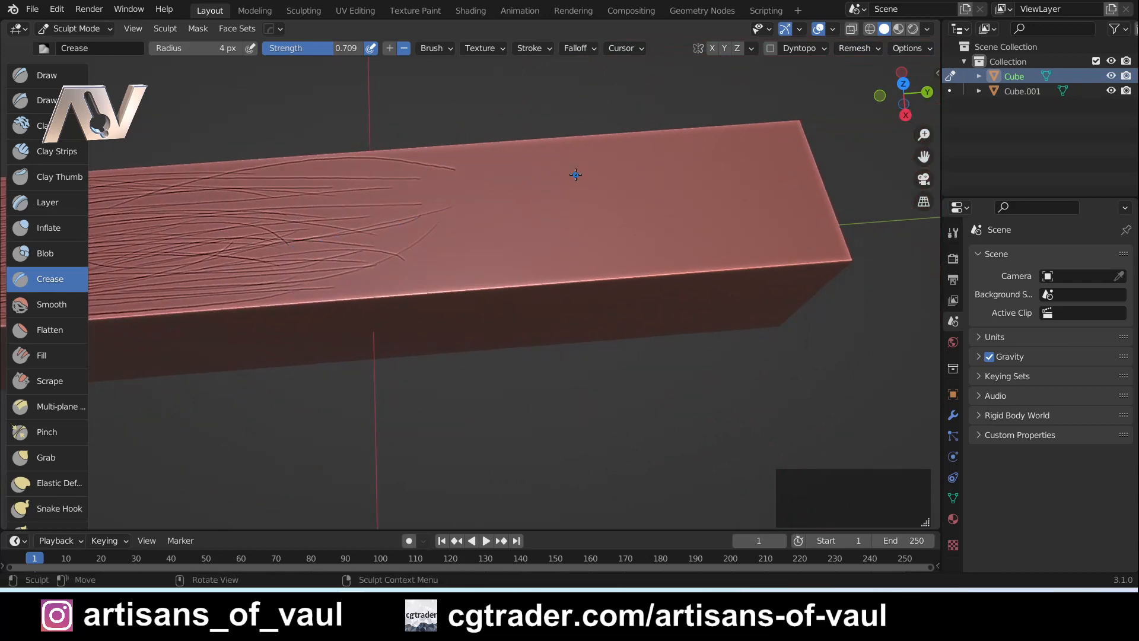
mouse_move(332, 163)
left_mouse_down()
mouse_move(816, 155)
mouse_move(508, 211)
mouse_move(244, 225)
left_mouse_up()
left_click_drag(247, 271, 835, 213)
mouse_move(814, 194)
left_mouse_down()
mouse_move(261, 218)
mouse_move(805, 198)
mouse_move(572, 159)
mouse_move(267, 201)
left_mouse_up()
mouse_move(252, 273)
left_mouse_down()
mouse_move(837, 220)
mouse_move(218, 291)
left_mouse_up()
mouse_move(237, 296)
left_mouse_down()
mouse_move(830, 231)
mouse_move(289, 297)
mouse_move(755, 251)
mouse_move(850, 257)
left_mouse_up()
mouse_move(836, 220)
left_mouse_down()
mouse_move(549, 258)
mouse_move(297, 272)
left_mouse_up()
mouse_move(279, 270)
left_mouse_down()
mouse_move(833, 208)
mouse_move(278, 267)
mouse_move(794, 145)
mouse_move(398, 168)
mouse_move(777, 129)
left_mouse_up()
left_click_drag(803, 197, 451, 193)
mouse_move(822, 219)
left_mouse_down()
mouse_move(617, 196)
mouse_move(391, 231)
left_mouse_up()
mouse_move(362, 216)
left_mouse_down()
mouse_move(650, 196)
mouse_move(825, 215)
left_mouse_up()
left_click_drag(305, 283, 705, 270)
left_click_drag(644, 220, 385, 285)
left_click_drag(329, 288, 644, 244)
mouse_move(367, 276)
left_mouse_down()
mouse_move(388, 273)
mouse_move(266, 286)
left_mouse_up()
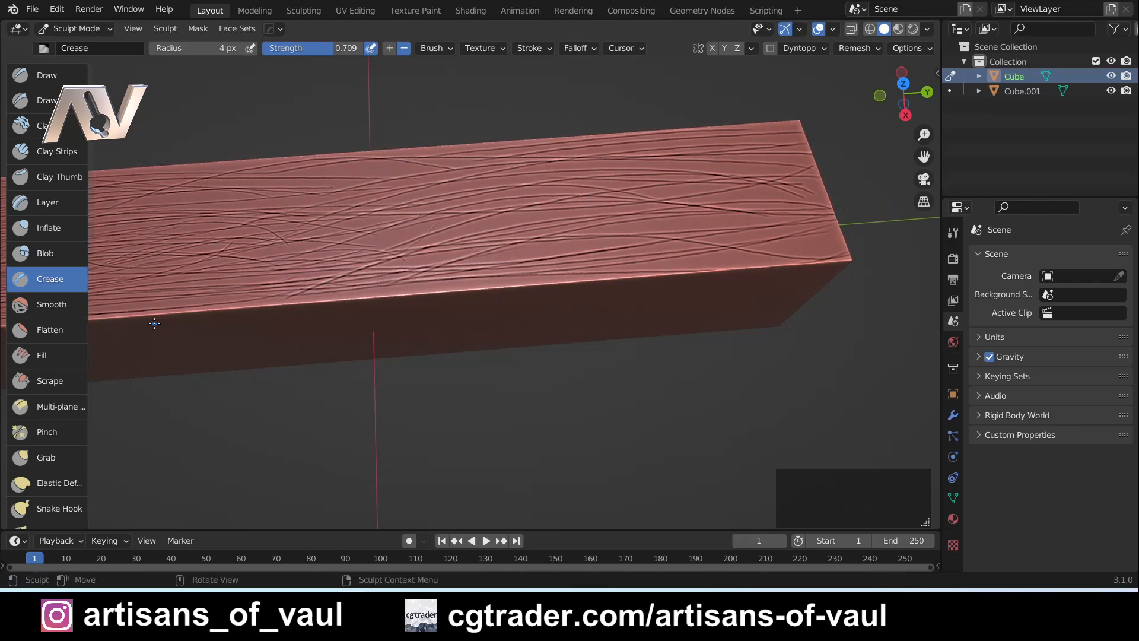
Switch to the Draw brush in subtract mode with a 14 px radius and 0.773 strength
middle_click_drag(394, 254, 510, 289)
scroll(382, 285, "down", 1)
scroll(496, 297, "up", 2)
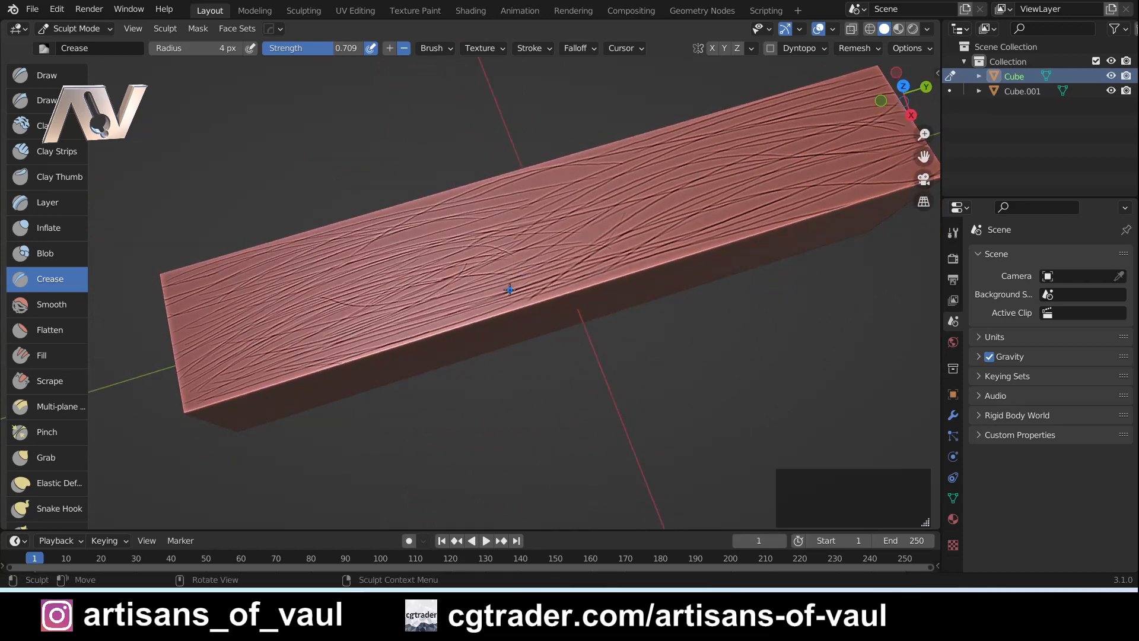
left_click(47, 75)
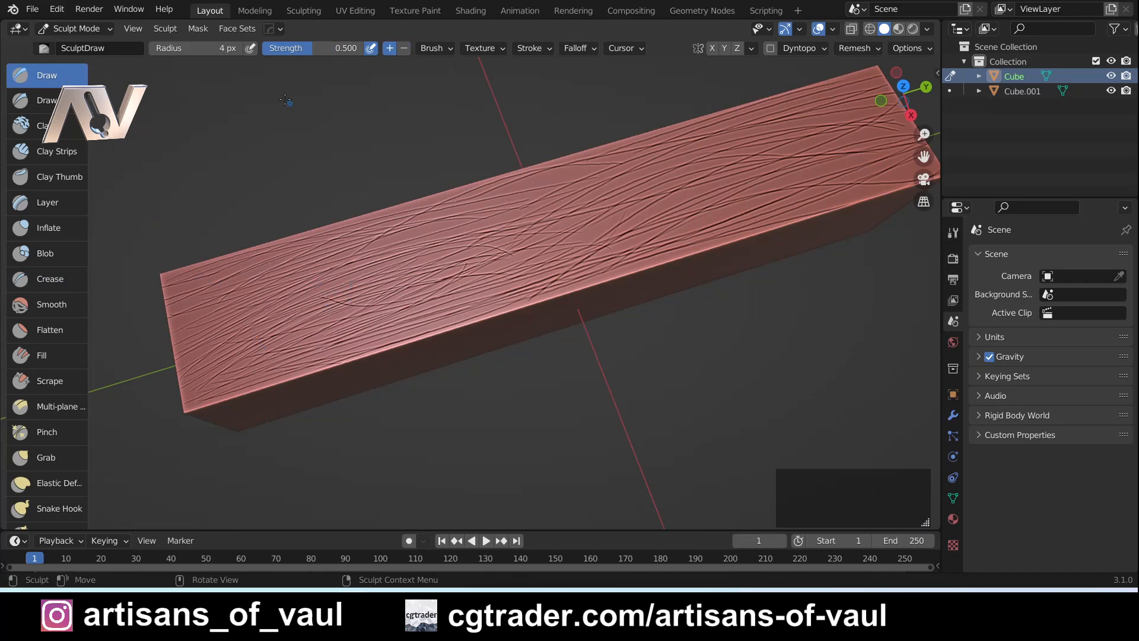
left_click_drag(155, 51, 193, 46)
key("f")
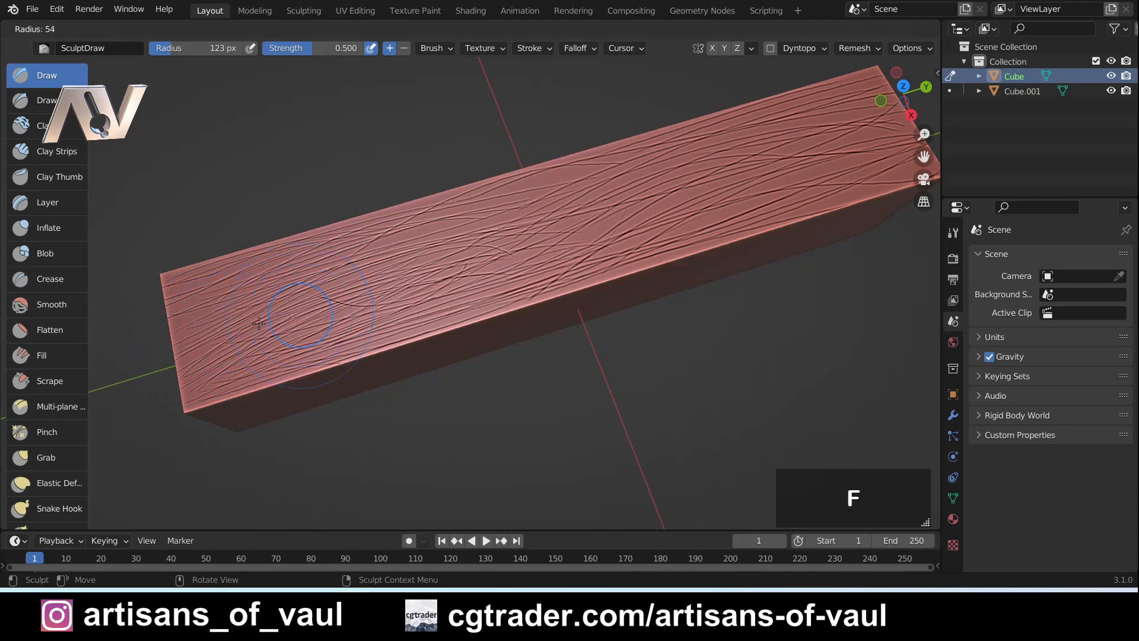
left_click(241, 326)
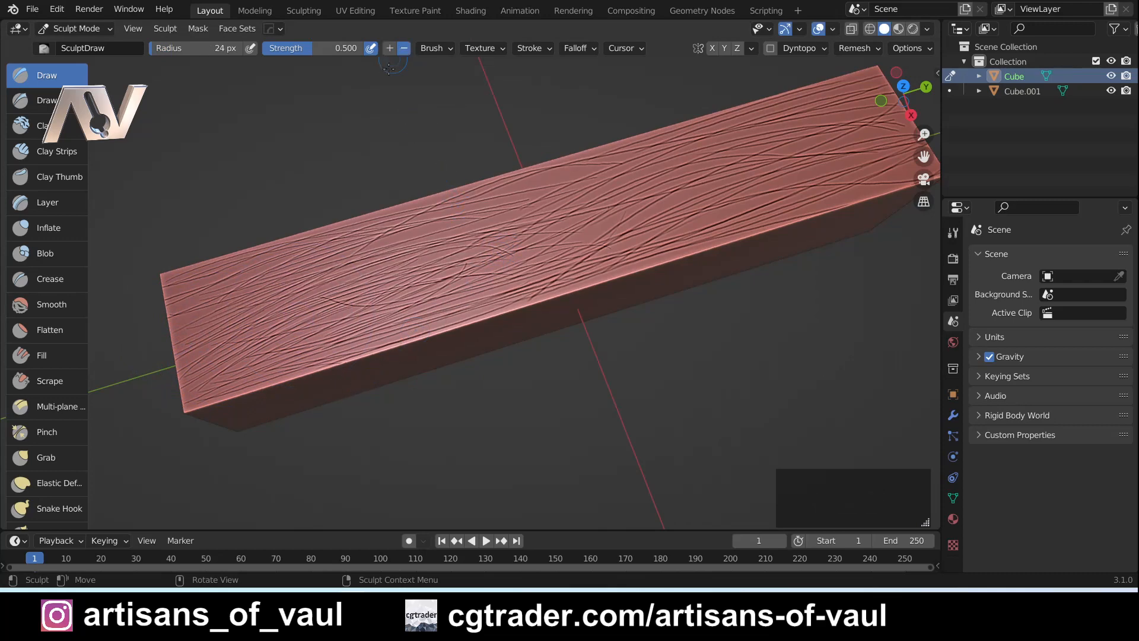
left_click_drag(316, 50, 351, 45)
key("f")
left_click(358, 300)
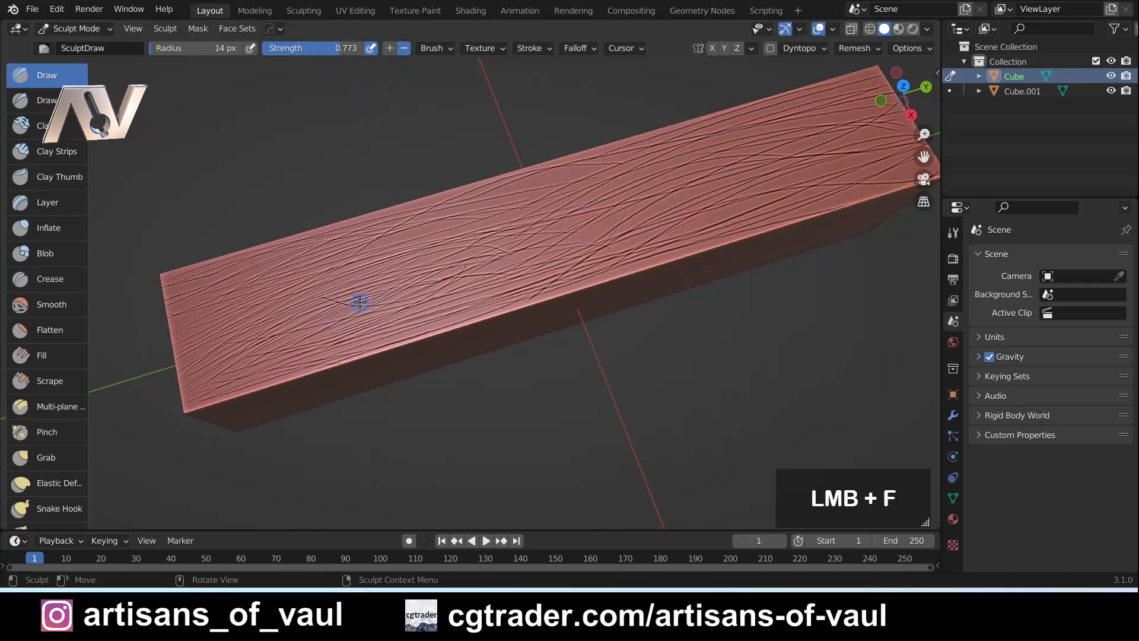
Try a curved Draw groove along the top face and undo it
left_click_drag(241, 338, 627, 202)
mouse_move(459, 281)
middle_mouse_down()
mouse_move(439, 351)
mouse_move(449, 303)
middle_mouse_up()
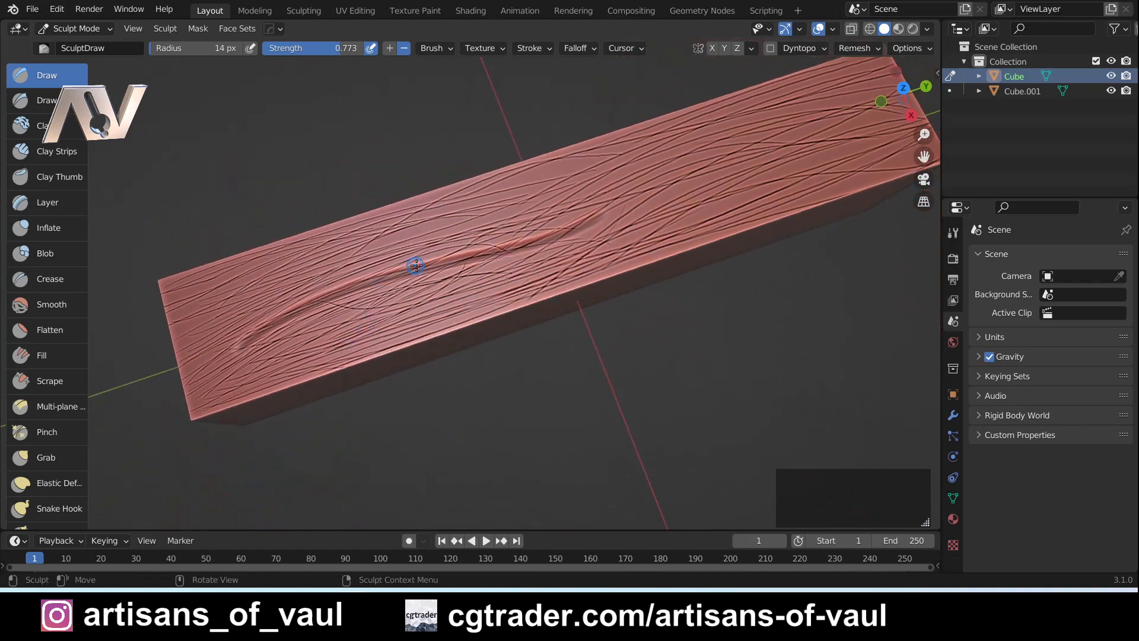
key("ctrl+z")
Set the Draw radius to 12 px and carve a deep wavy groove from the bar's near end along the top face
key("f")
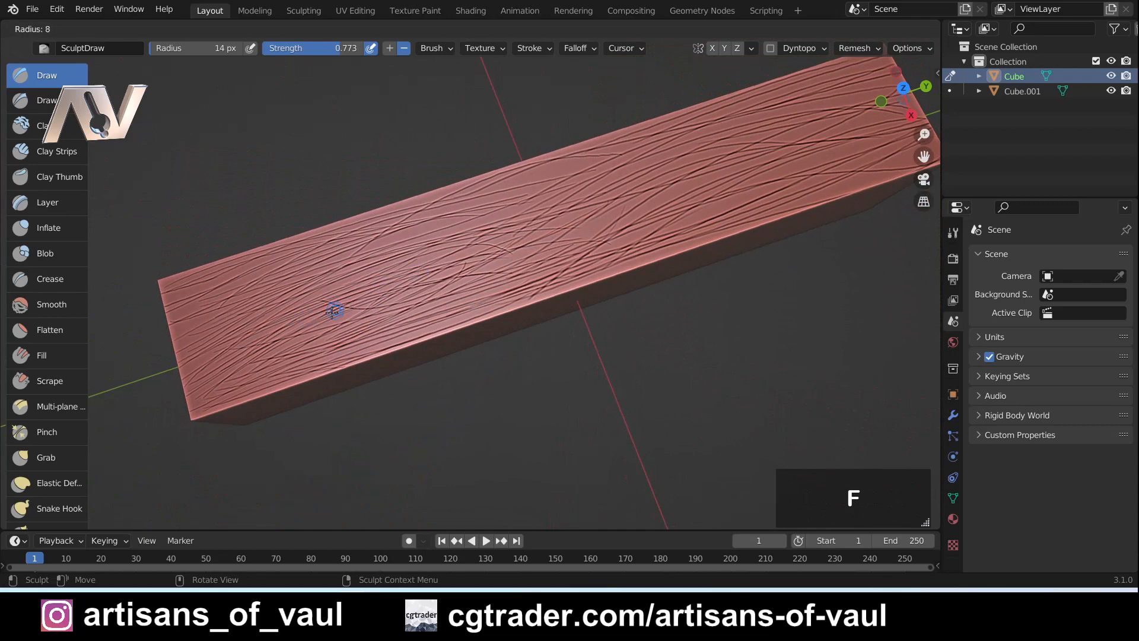
left_click(333, 311)
left_click_drag(176, 338, 533, 185)
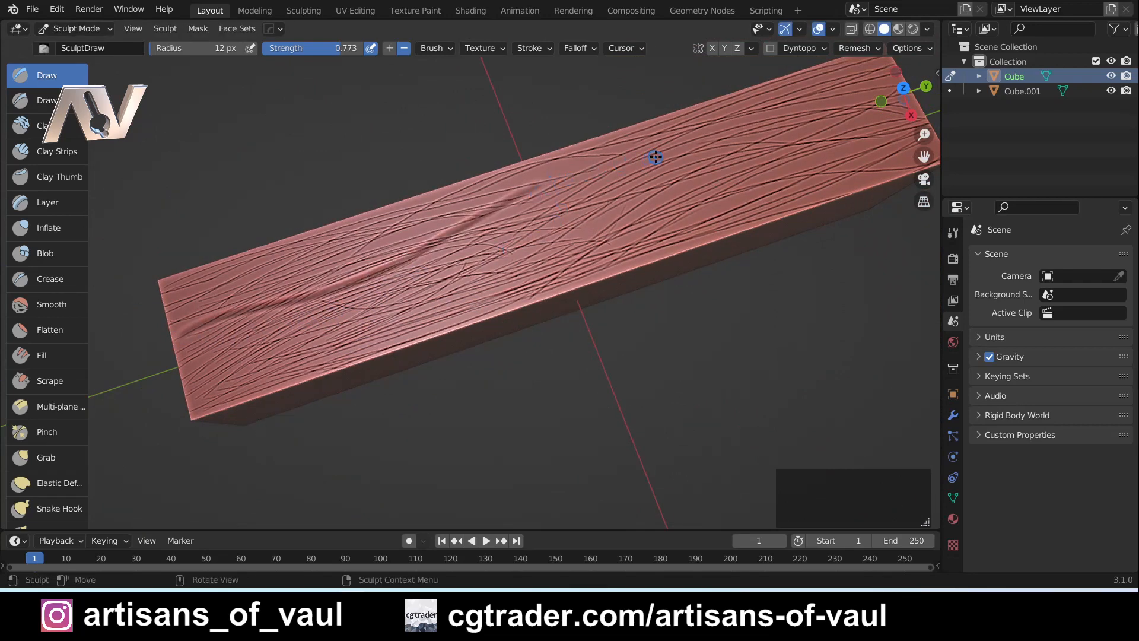
mouse_move(656, 157)
left_mouse_down()
mouse_move(558, 183)
mouse_move(397, 261)
left_mouse_up()
mouse_move(513, 195)
left_mouse_down()
mouse_move(388, 264)
mouse_move(460, 214)
mouse_move(292, 294)
mouse_move(468, 205)
left_mouse_up()
mouse_move(351, 268)
left_mouse_down()
mouse_move(167, 320)
mouse_move(303, 285)
left_mouse_up()
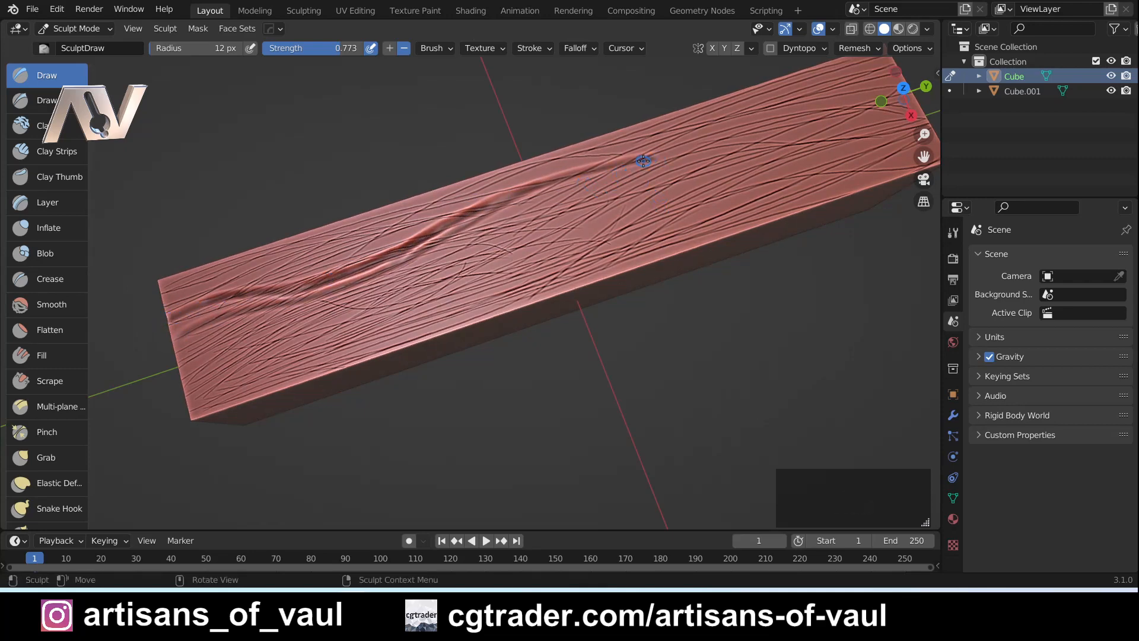
left_click_drag(643, 161, 742, 106)
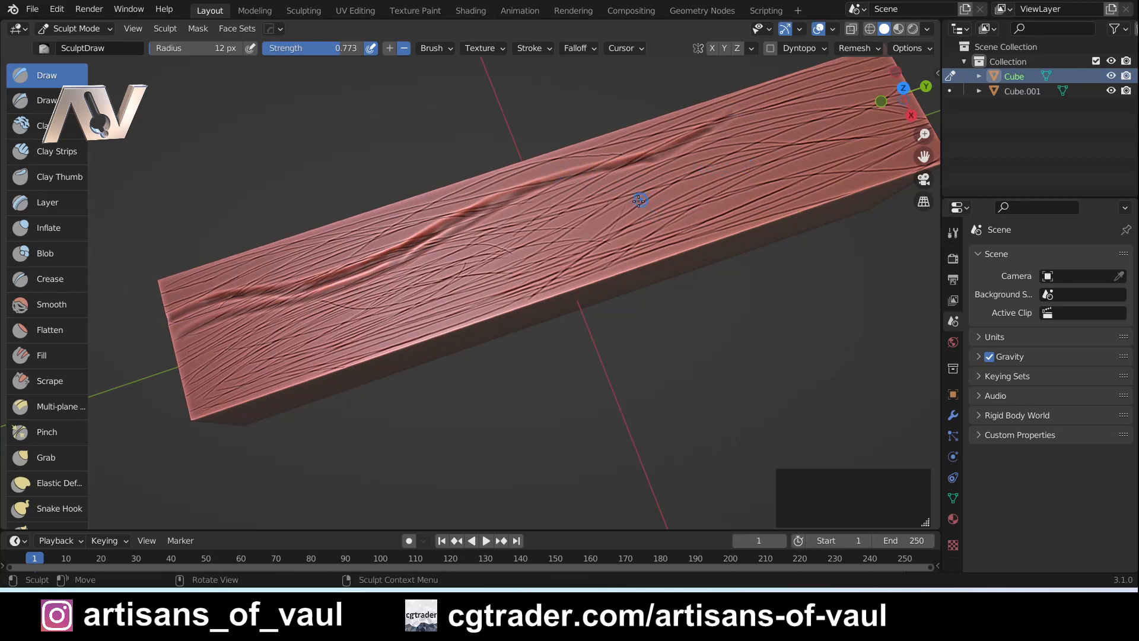
Carve a curved branch that splits off the deep groove near the bar's middle and rejoins it further along
left_click_drag(643, 171, 501, 219)
left_click_drag(617, 185, 653, 161)
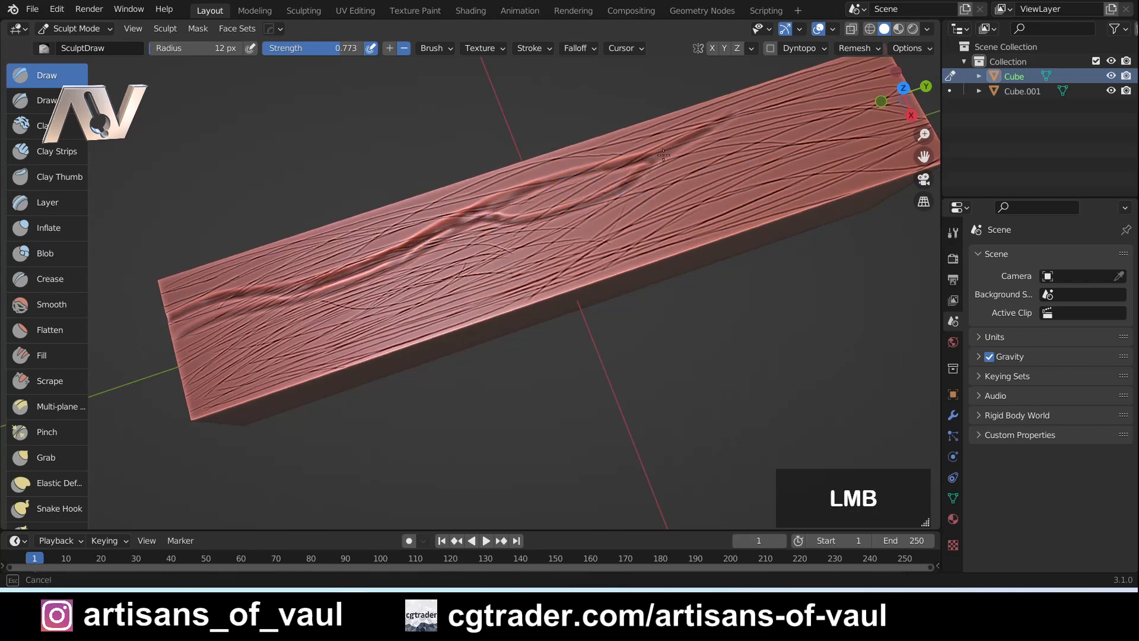
mouse_move(709, 131)
left_mouse_down()
mouse_move(555, 212)
mouse_move(484, 223)
left_mouse_up()
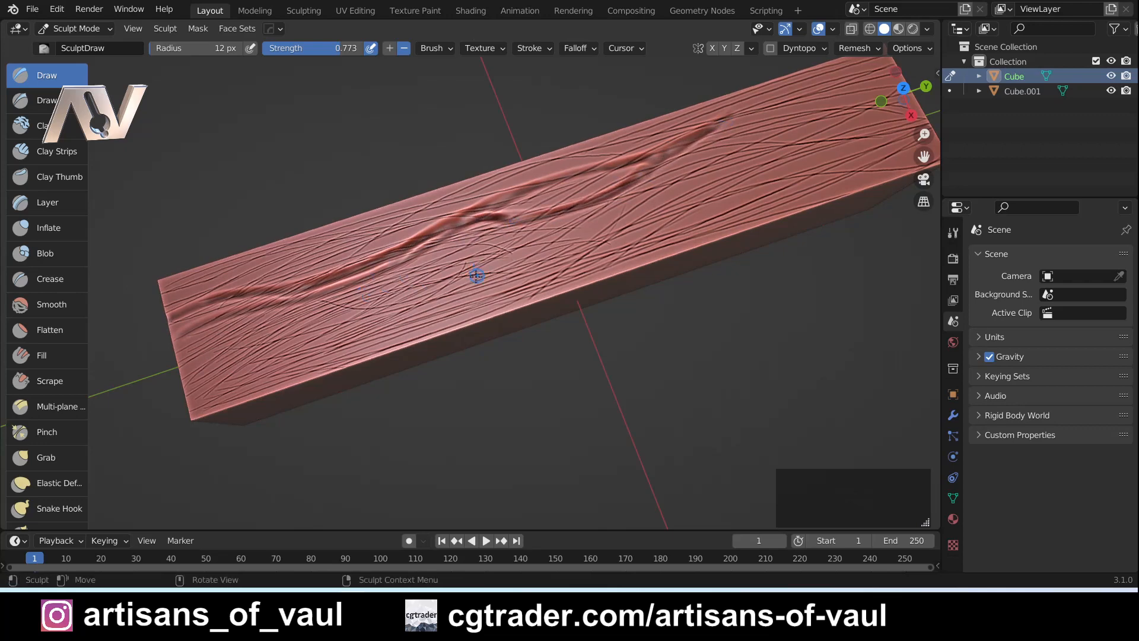
Carve a second deep groove below the first and a knot-like loop near the bar's end
mouse_move(476, 276)
left_mouse_down()
mouse_move(394, 278)
mouse_move(189, 388)
mouse_move(342, 305)
mouse_move(593, 222)
mouse_move(749, 141)
mouse_move(355, 298)
left_mouse_up()
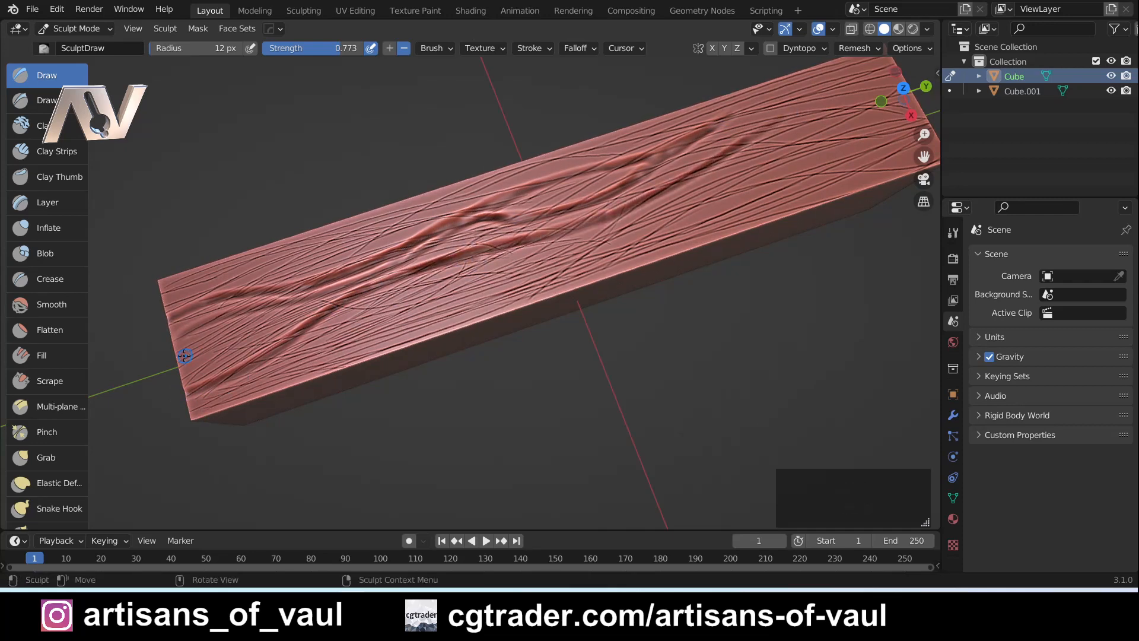
mouse_move(184, 356)
left_mouse_down()
mouse_move(293, 313)
mouse_move(169, 377)
left_mouse_up()
mouse_move(279, 321)
left_mouse_down()
mouse_move(181, 358)
mouse_move(232, 343)
left_mouse_up()
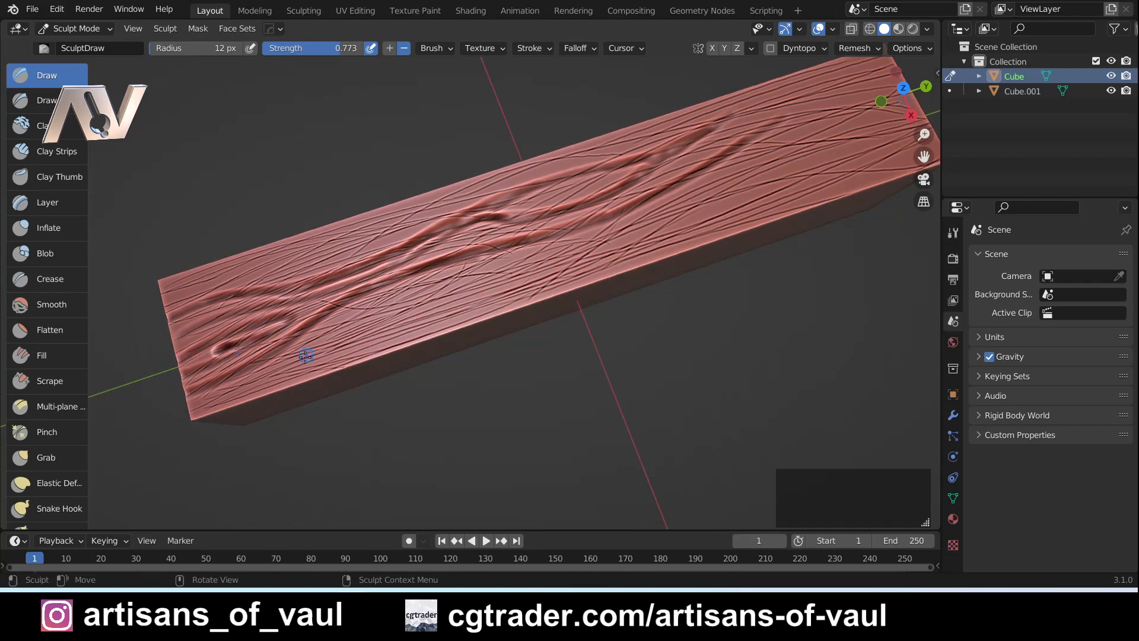
Extend the deep groove toward the bar's far end and deepen the knot near the near end
middle_click_drag(548, 248, 565, 253)
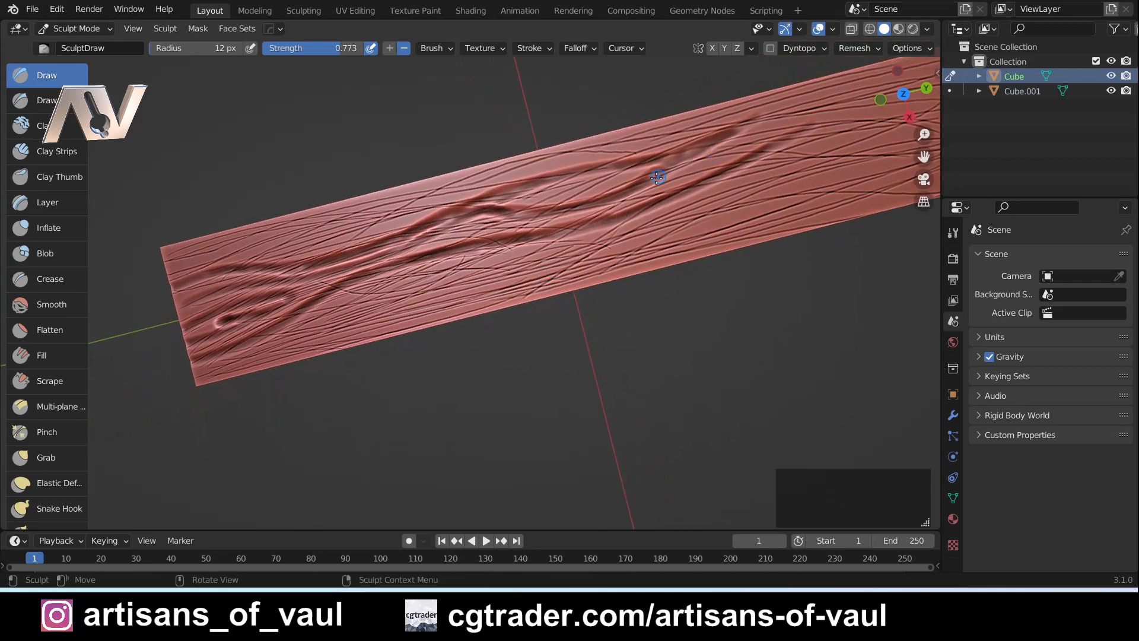
left_click_drag(656, 177, 843, 99)
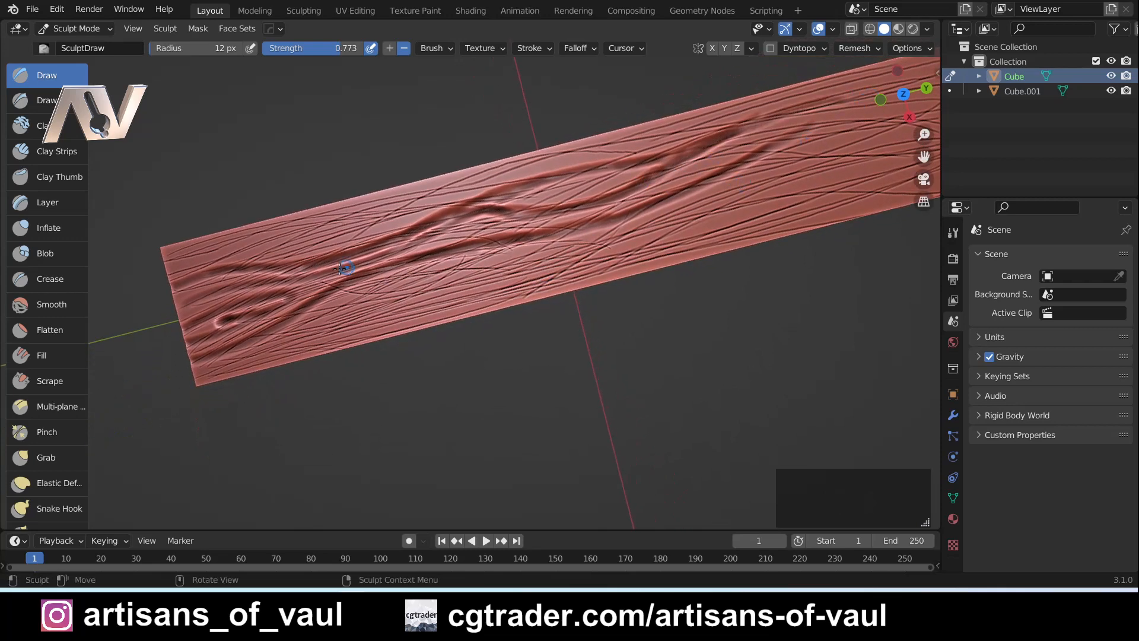
left_click_drag(223, 321, 212, 325)
mouse_move(220, 321)
left_mouse_down()
mouse_move(202, 328)
mouse_move(224, 322)
left_mouse_up()
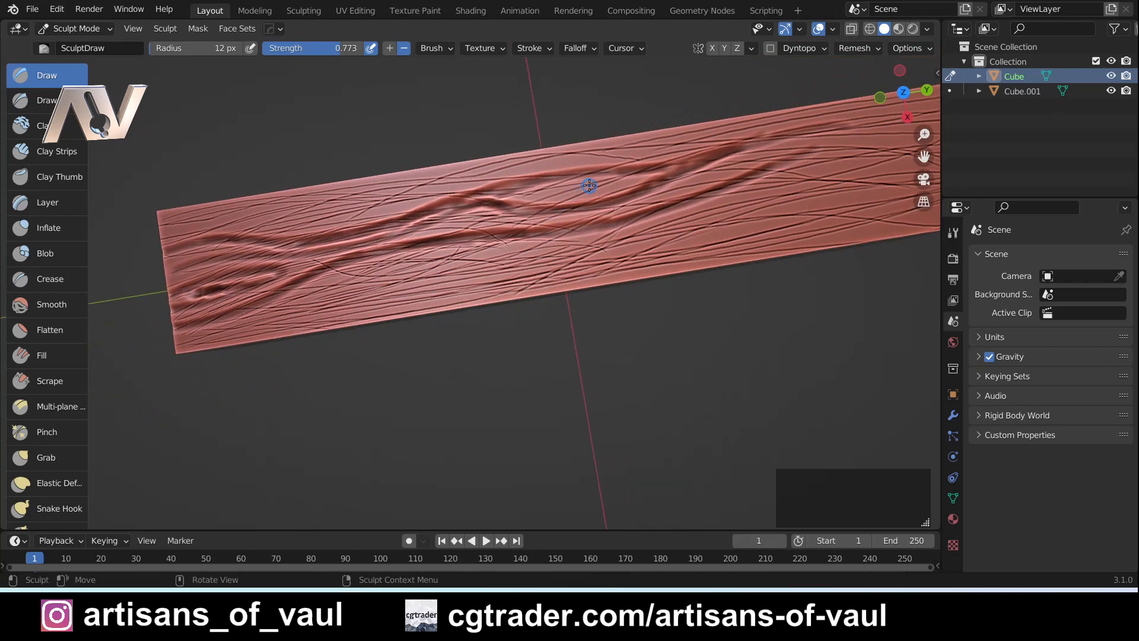
Carve an oval knot between the groove branches at the bar's middle and lengthen the lower deep groove to the far end
mouse_move(590, 183)
left_mouse_down()
mouse_move(534, 191)
mouse_move(680, 168)
left_mouse_up()
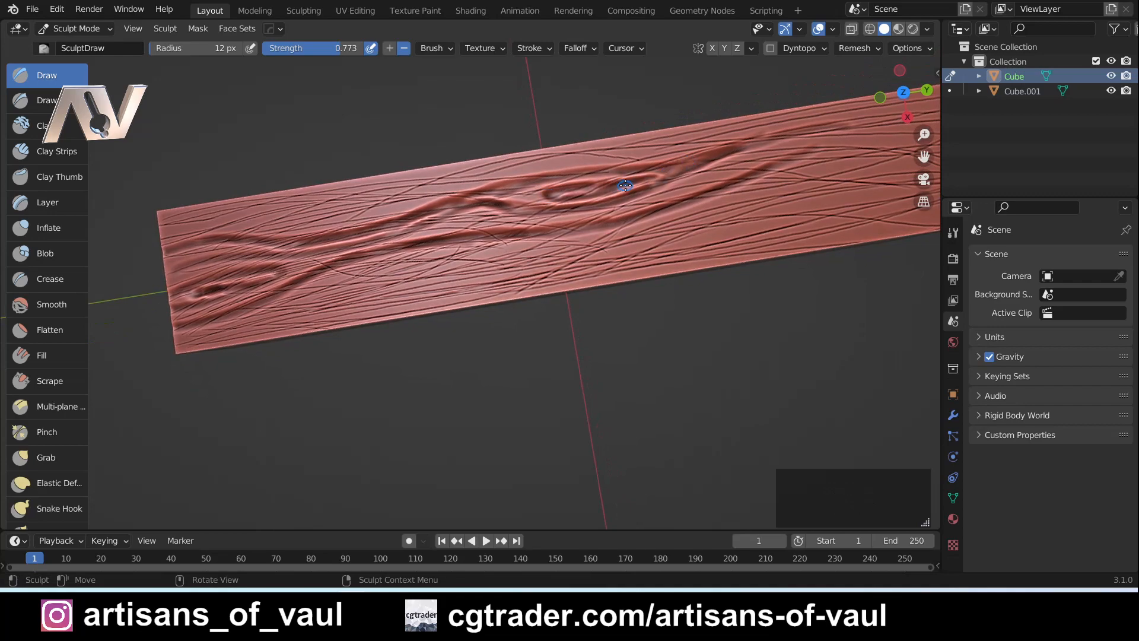
middle_click_drag(505, 248, 433, 243)
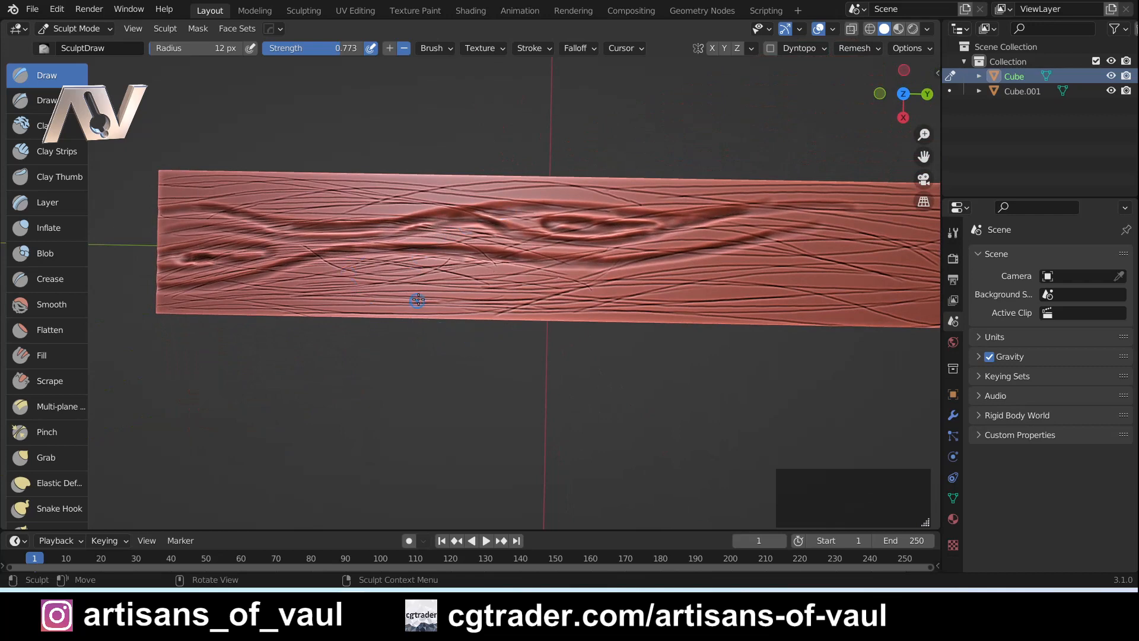
middle_click_drag(418, 300, 451, 280)
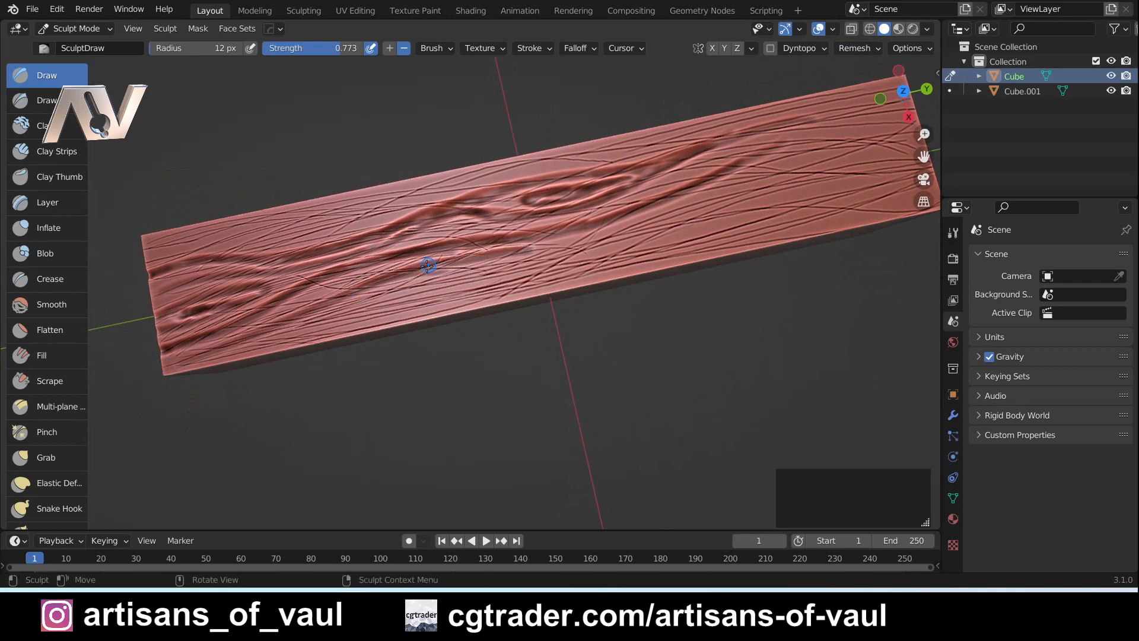
mouse_move(427, 262)
left_mouse_down()
mouse_move(582, 246)
mouse_move(887, 165)
left_mouse_up()
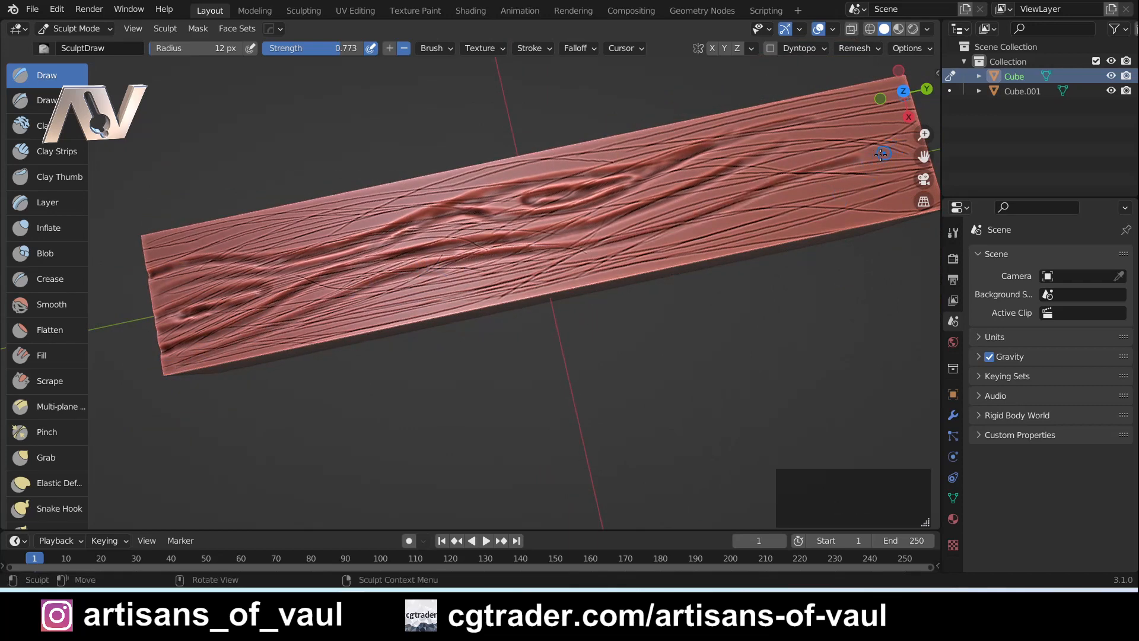
mouse_move(880, 154)
middle_mouse_down()
mouse_move(863, 177)
mouse_move(797, 210)
middle_mouse_up()
mouse_move(882, 154)
left_mouse_down()
mouse_move(314, 279)
mouse_move(225, 318)
left_mouse_up()
Carve a deep wavy groove along the top face's upper long edge, from the near end to the far end
mouse_move(105, 240)
left_mouse_down()
mouse_move(275, 216)
mouse_move(610, 127)
mouse_move(317, 207)
mouse_move(106, 240)
mouse_move(119, 237)
left_mouse_up()
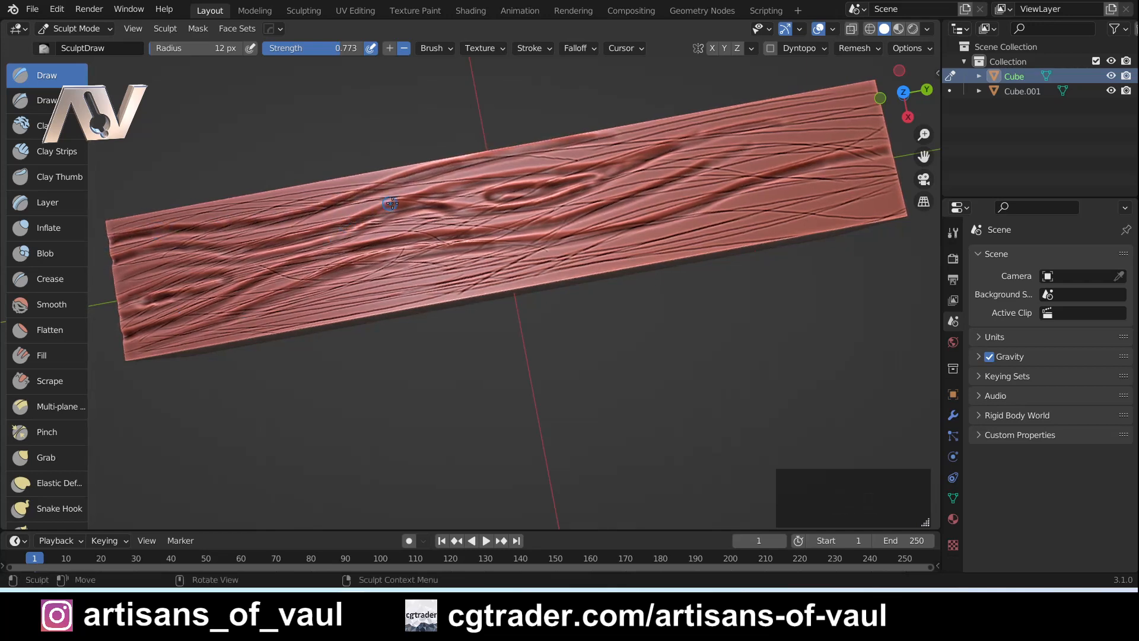
left_click_drag(596, 138, 873, 106)
left_click_drag(669, 134, 404, 178)
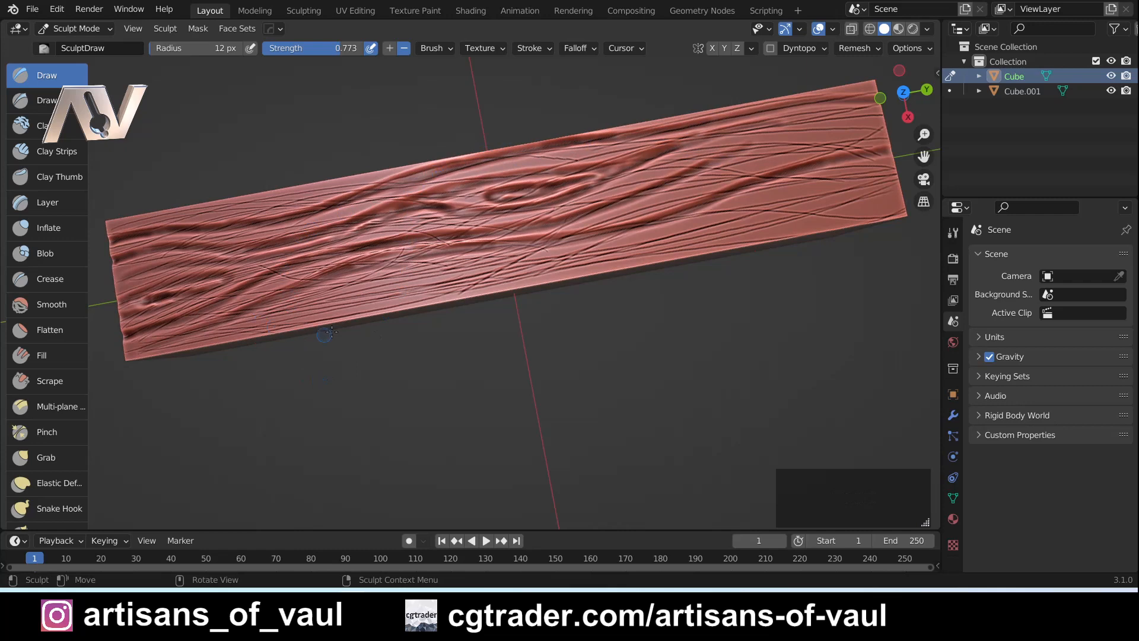
Carve another deep groove close to the lower long edge, from the bar's near end to past the middle
left_click_drag(230, 317, 160, 343)
left_click_drag(267, 327, 692, 224)
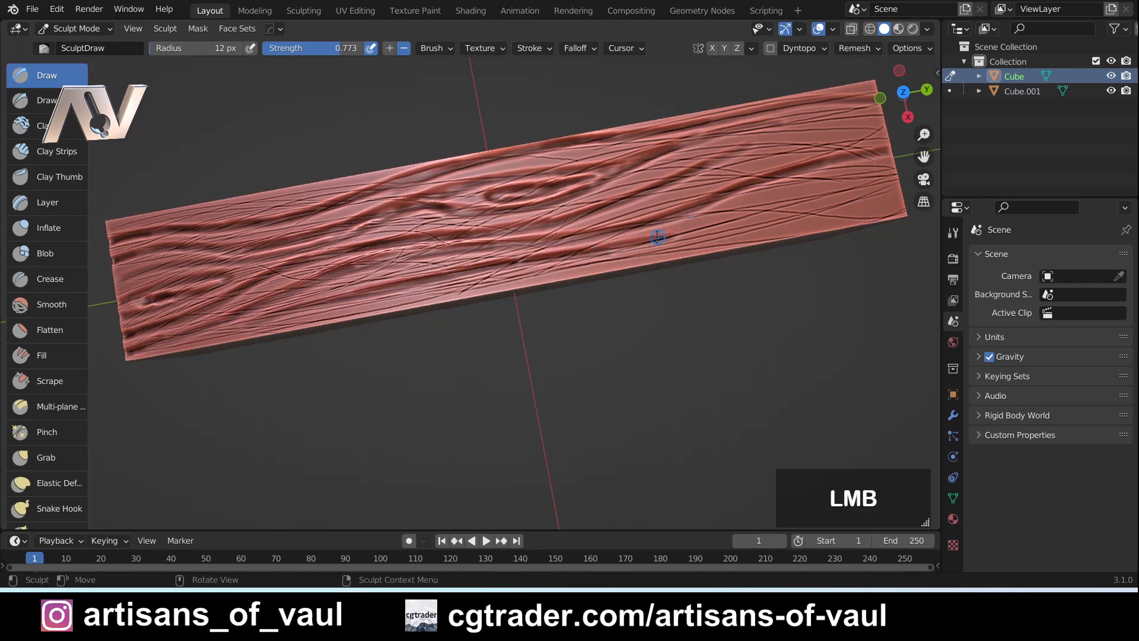
mouse_move(400, 305)
left_mouse_down()
mouse_move(332, 303)
mouse_move(148, 357)
left_mouse_up()
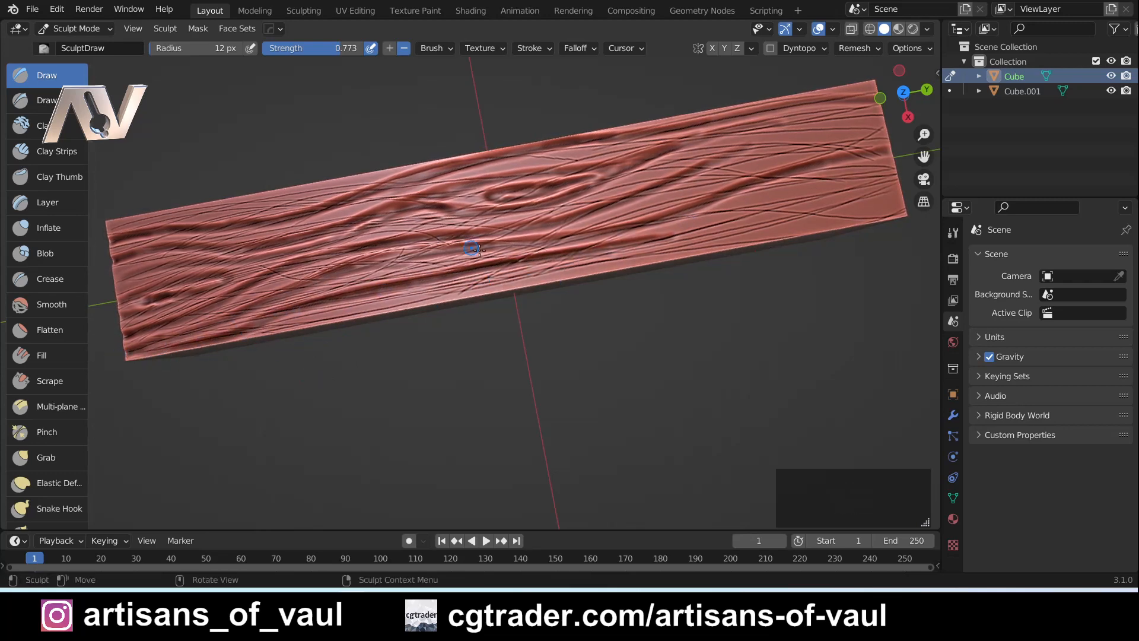
Extend the groove by the lower long edge to the bar's far end and deepen it there
middle_click_drag(473, 248, 748, 221)
left_click_drag(656, 236, 784, 207)
left_click_drag(761, 212, 881, 192)
left_click_drag(881, 191, 721, 220)
mouse_move(811, 205)
left_mouse_down()
mouse_move(654, 247)
mouse_move(718, 223)
left_mouse_up()
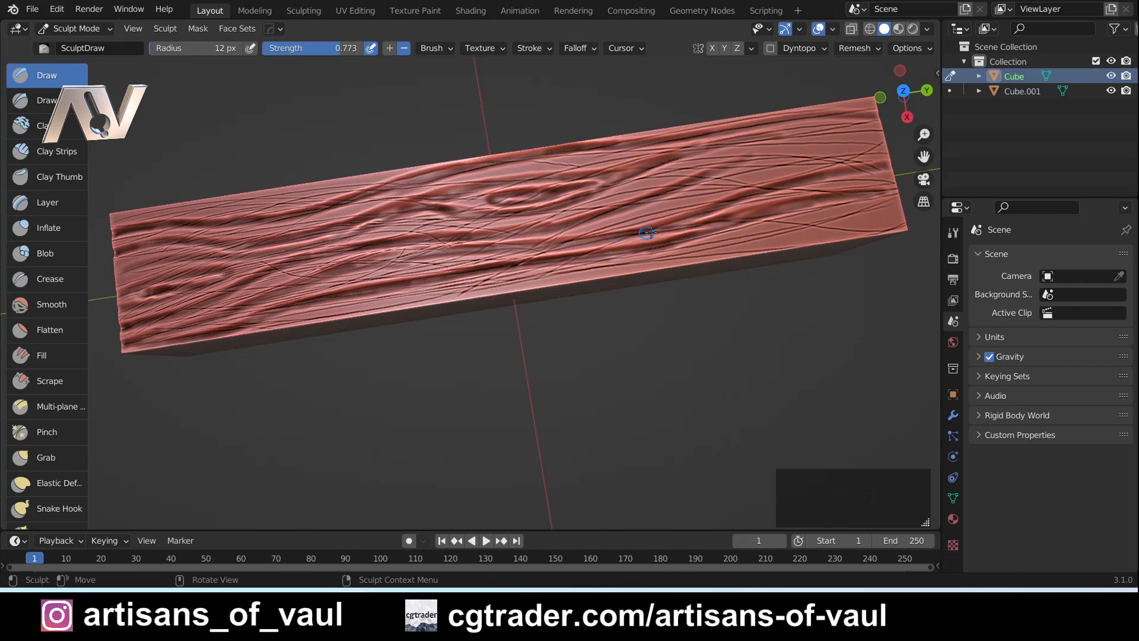
mouse_move(649, 232)
left_mouse_down()
mouse_move(899, 182)
mouse_move(894, 191)
left_mouse_up()
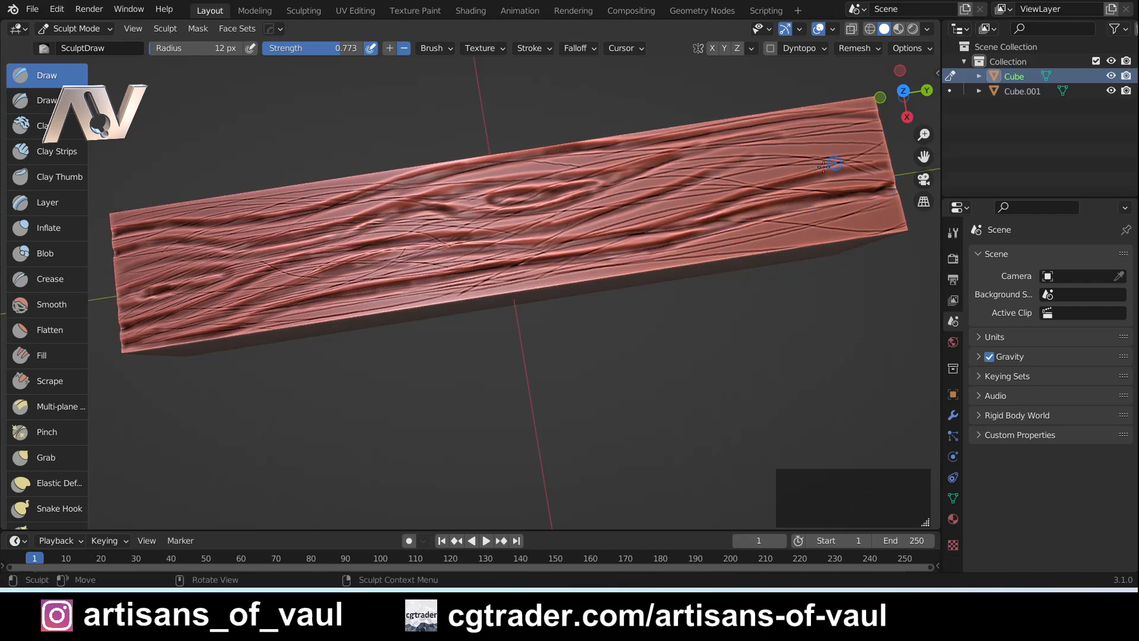
Carve several curved grooves in the upper part of the bar's far end, flowing out from the central groove
left_click_drag(716, 174, 821, 144)
left_click_drag(682, 186, 831, 144)
left_click_drag(725, 169, 869, 140)
left_click_drag(766, 145, 866, 137)
mouse_move(761, 138)
left_mouse_down()
mouse_move(882, 137)
mouse_move(649, 158)
left_mouse_up()
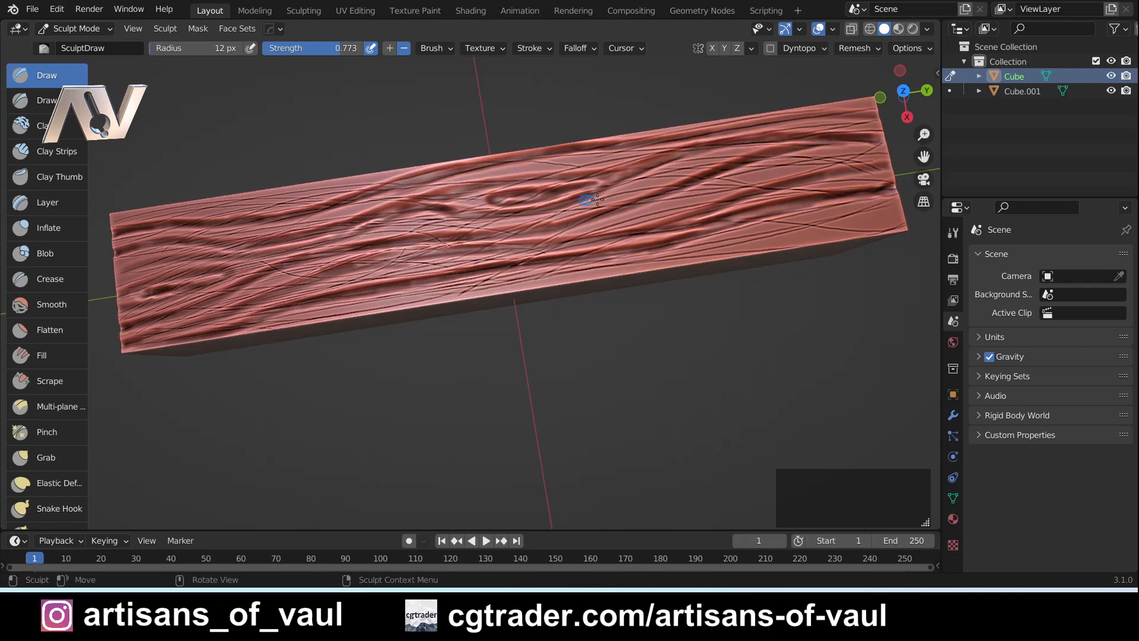
Carve grooves along the upper long edge by the near end and along the lower long edge from the far end
left_click_drag(360, 178, 205, 210)
left_click_drag(294, 194, 95, 229)
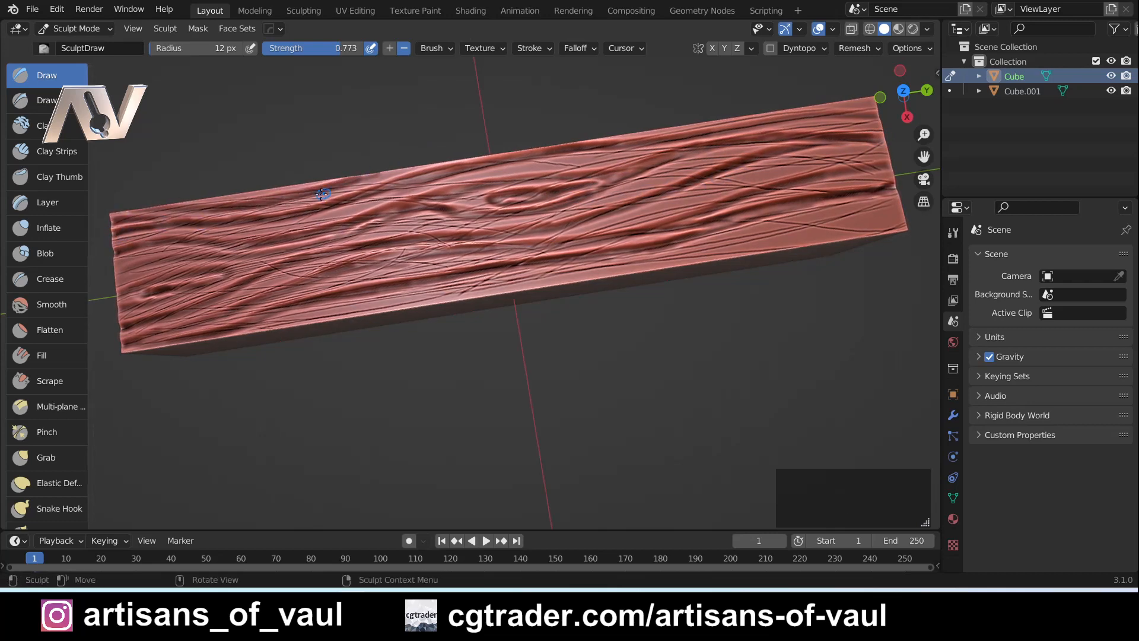
mouse_move(860, 214)
left_mouse_down()
mouse_move(297, 330)
mouse_move(409, 303)
left_mouse_up()
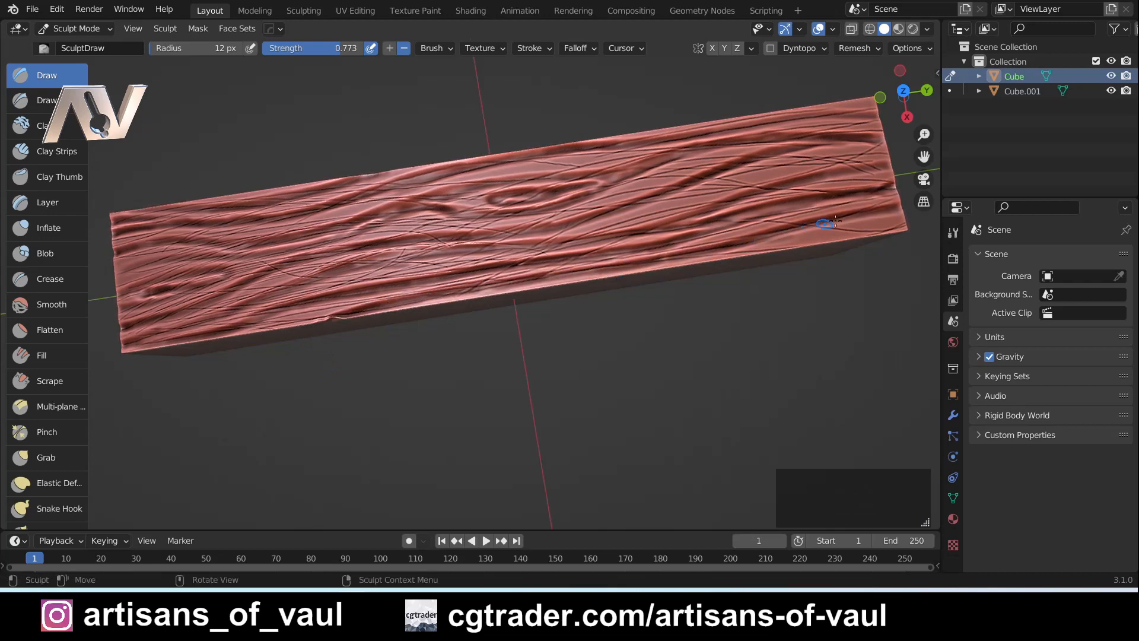
middle_click_drag(890, 208, 348, 304)
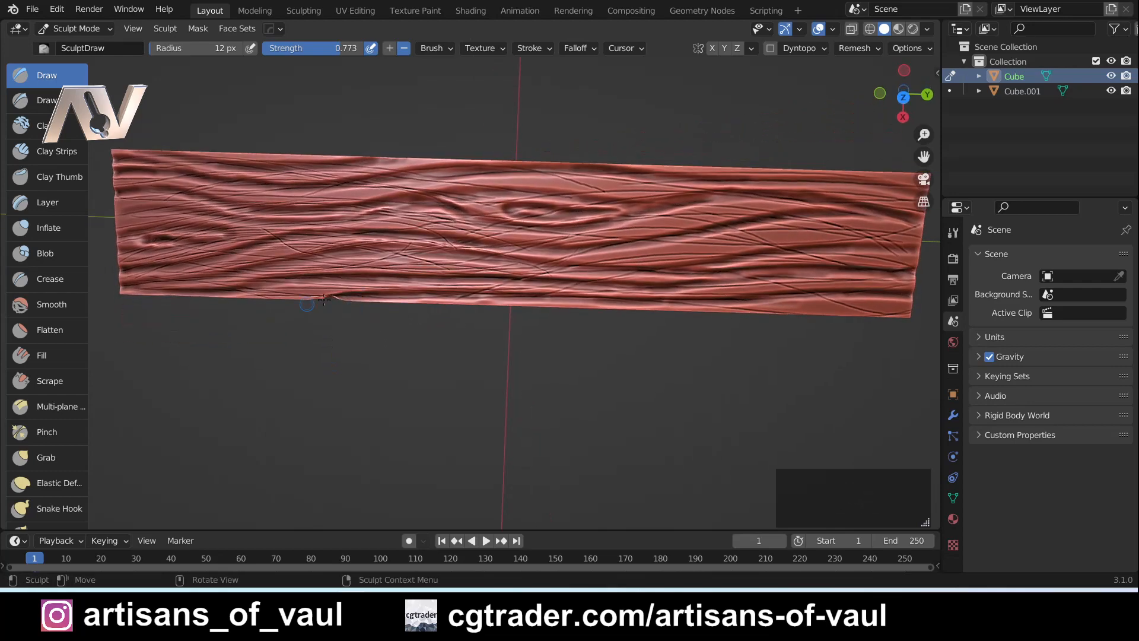
Switch to the Draw Sharp brush and cut a sharp groove through the bar's lower middle, from far to near end
middle_click_drag(273, 326, 213, 237)
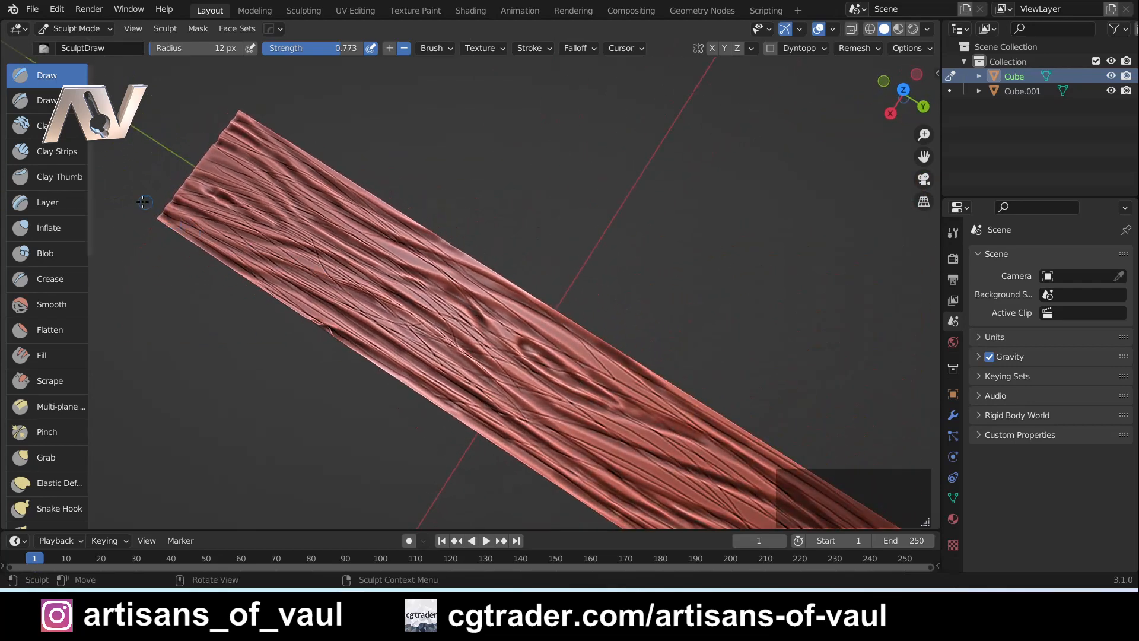
middle_click_drag(144, 201, 490, 317)
left_click(41, 100)
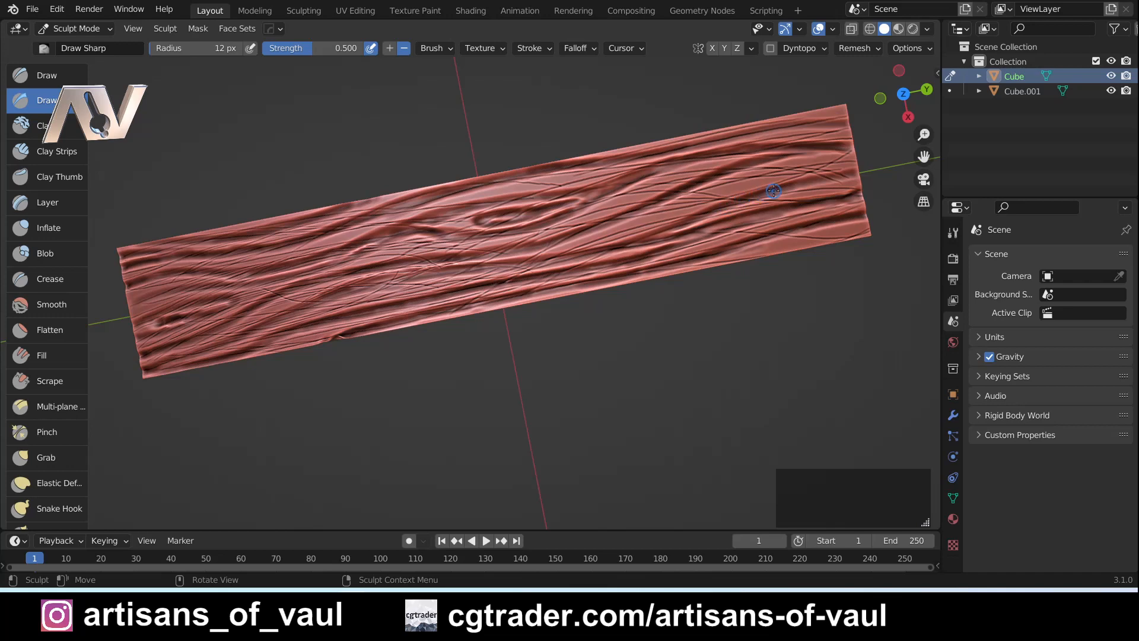
left_click_drag(786, 189, 626, 222)
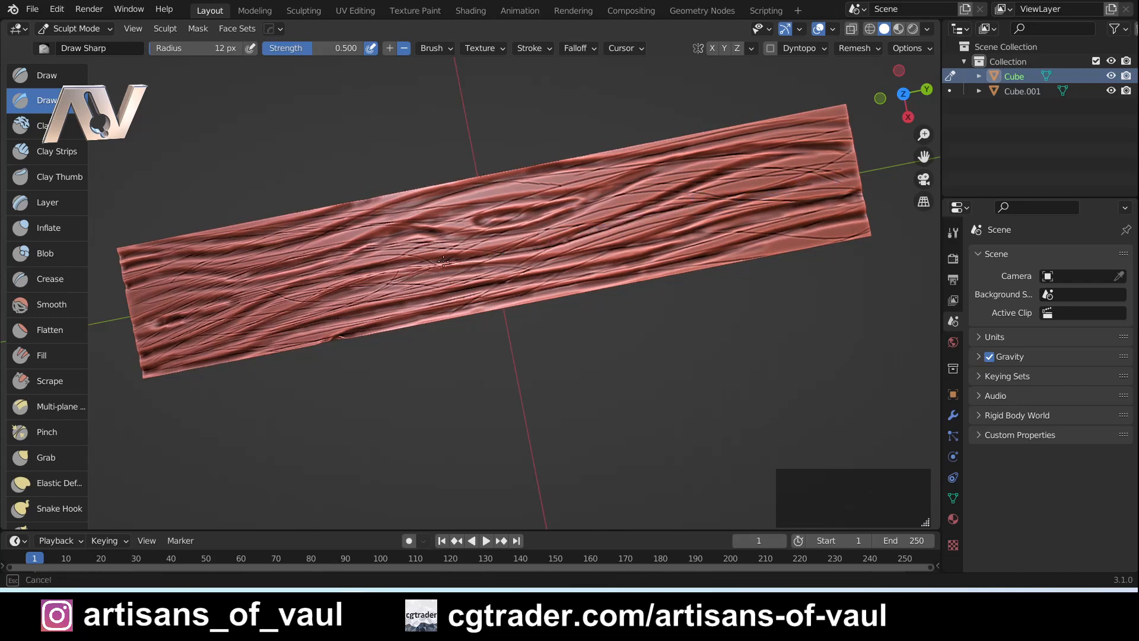
mouse_move(444, 261)
left_mouse_down()
mouse_move(364, 274)
mouse_move(207, 332)
mouse_move(163, 366)
left_mouse_up()
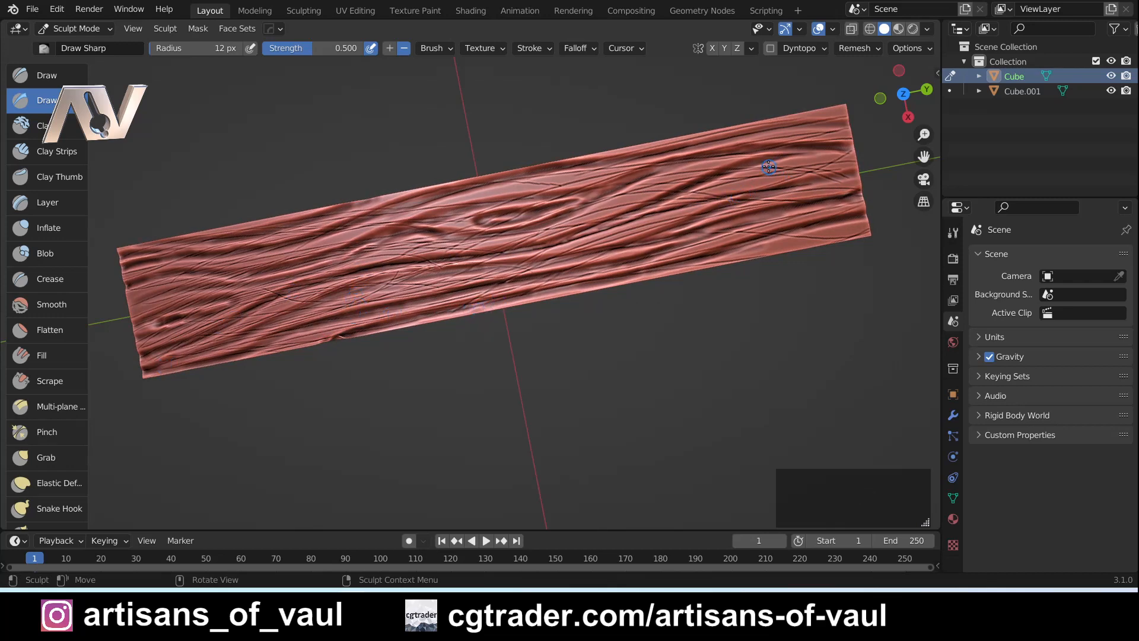
Cut sharp curved grain lines into the far end with Draw Sharp, leading toward the bar's middle
left_click_drag(855, 156, 727, 164)
left_click_drag(856, 154, 693, 177)
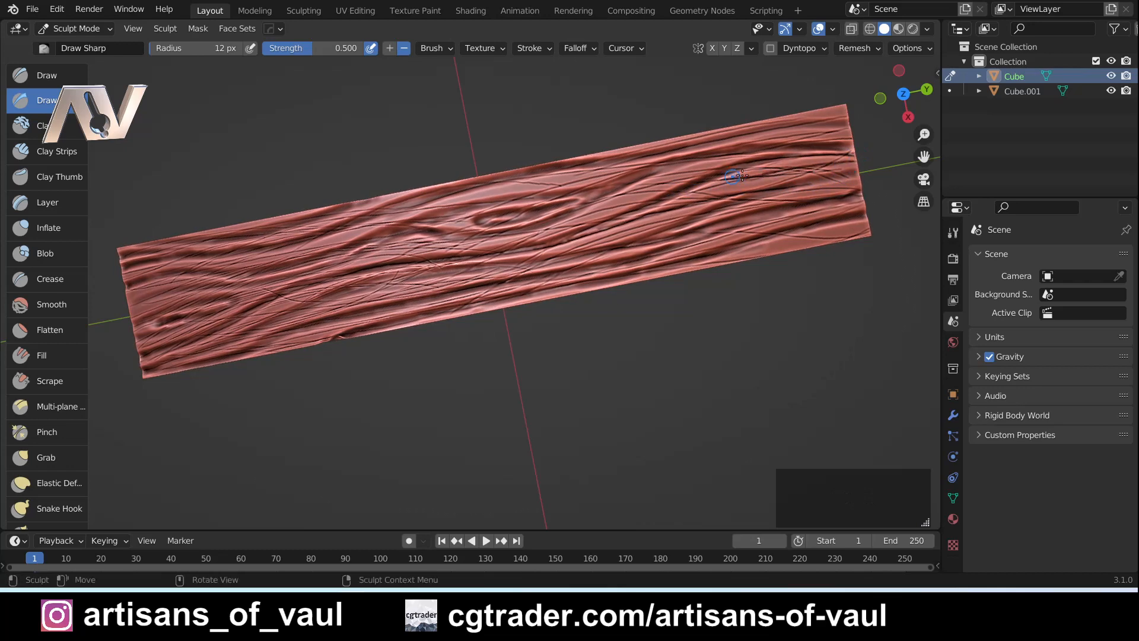
left_click_drag(765, 171, 654, 209)
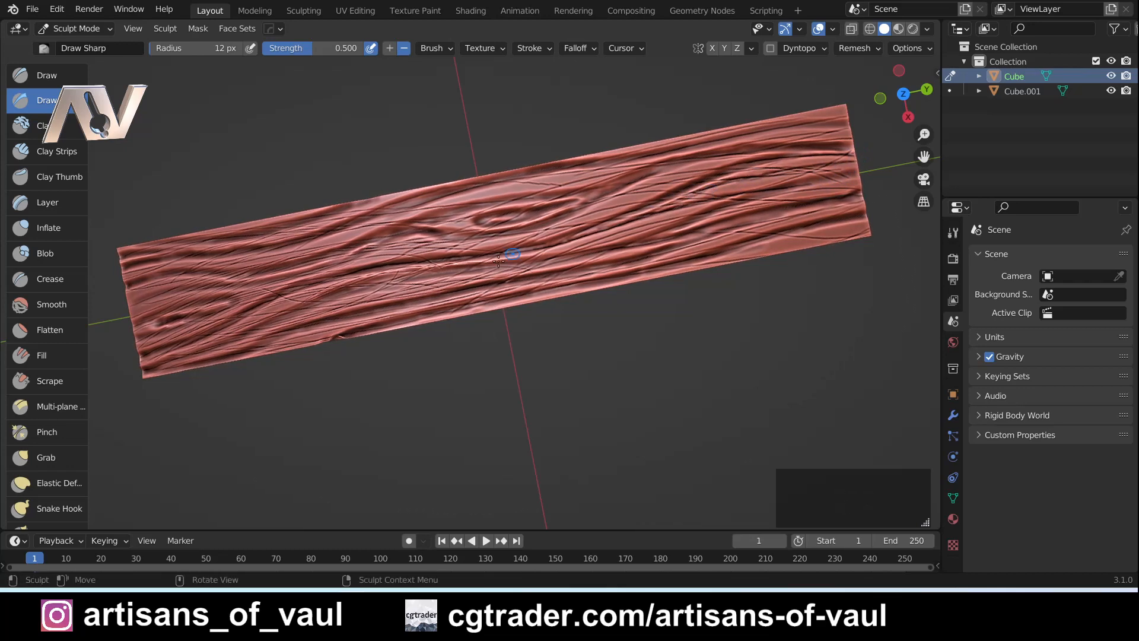
Set the Draw Sharp radius to 19 px and cut a deep crosswise gash over the bar's full width, just past the middle
middle_click_drag(362, 306, 442, 264)
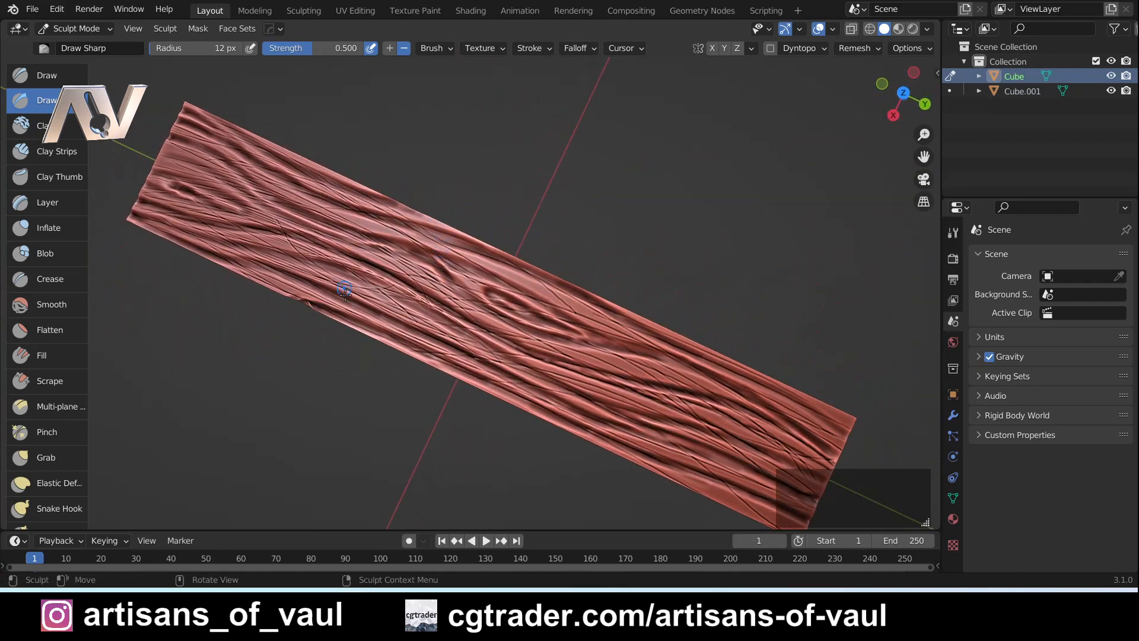
key("f")
left_click(432, 314)
key("f")
left_click(449, 301)
middle_click_drag(449, 301, 560, 303)
left_click_drag(587, 261, 573, 305)
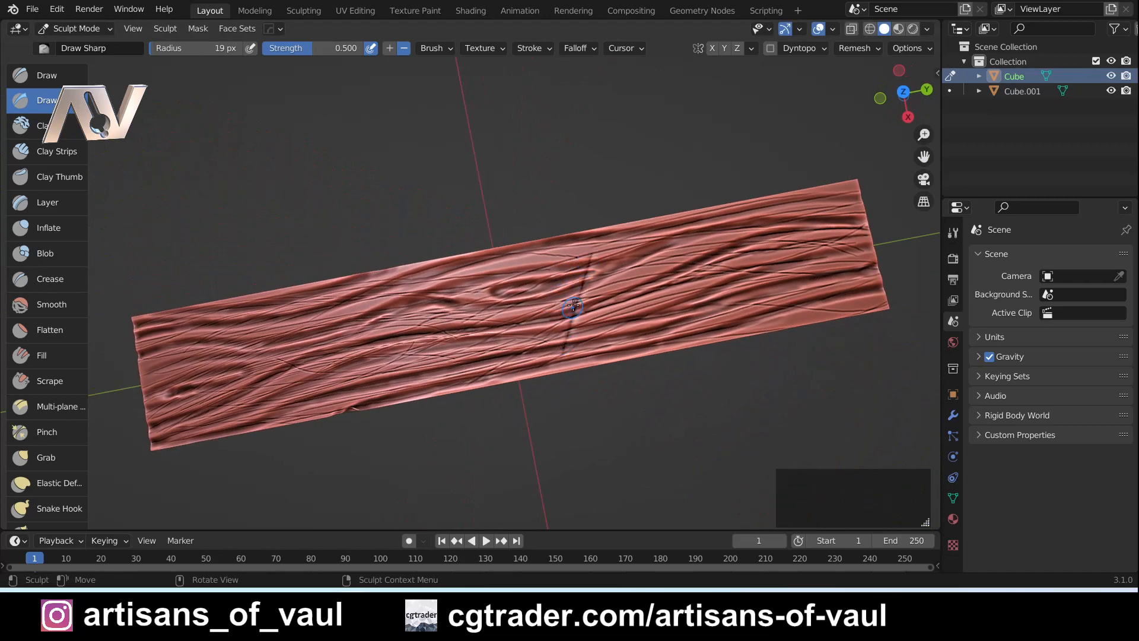
left_click_drag(580, 258, 570, 311)
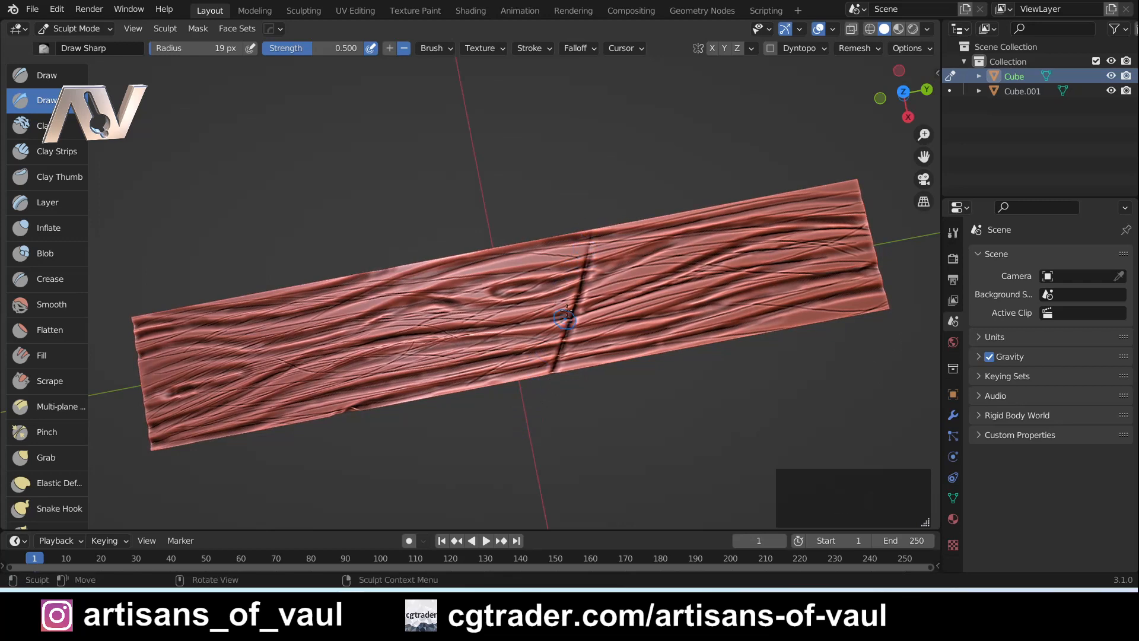
Cut a diagonal gash from beside the middle knot, across the first gash, to the lower long edge
mouse_move(555, 350)
middle_mouse_down()
mouse_move(557, 329)
mouse_move(552, 356)
middle_mouse_up()
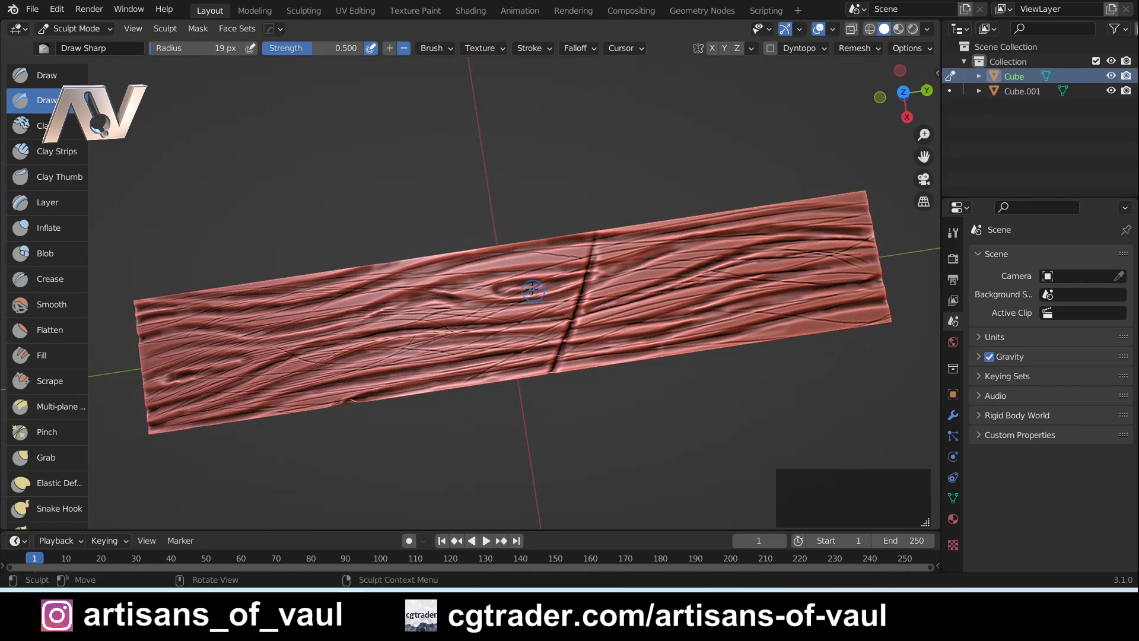
left_click_drag(504, 292, 712, 347)
mouse_move(567, 313)
left_mouse_down()
mouse_move(475, 297)
mouse_move(750, 348)
left_mouse_up()
left_click_drag(749, 345, 469, 299)
left_click_drag(475, 300, 753, 344)
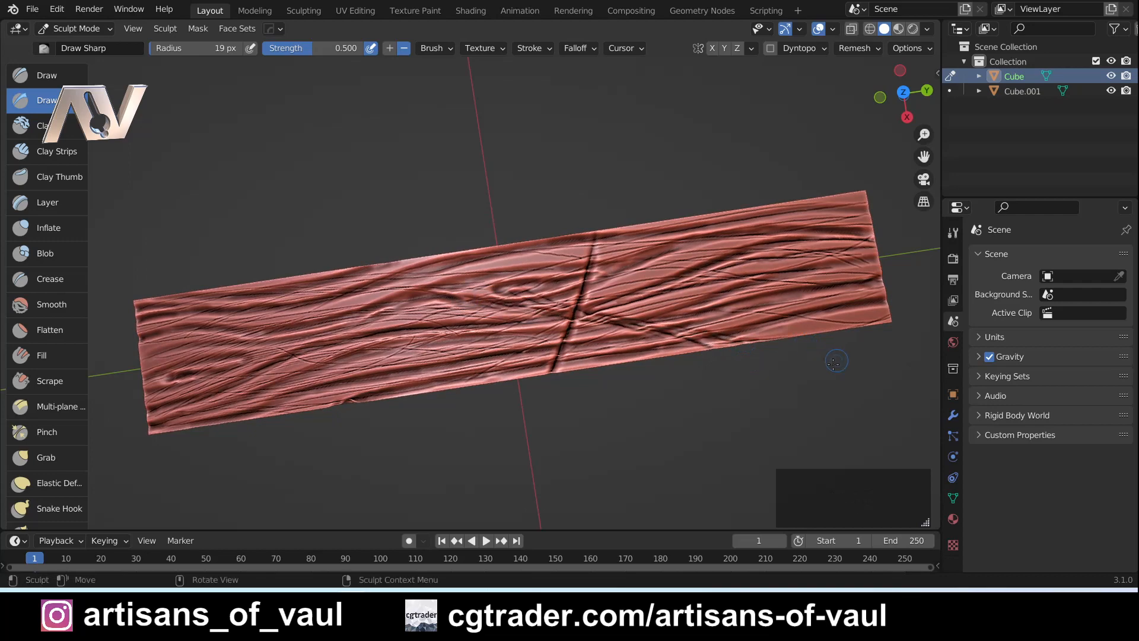
Deepen the long curved groove between the bar's near end and the crosswise gash
middle_click_drag(667, 372, 514, 335)
middle_click_drag(218, 405, 280, 386)
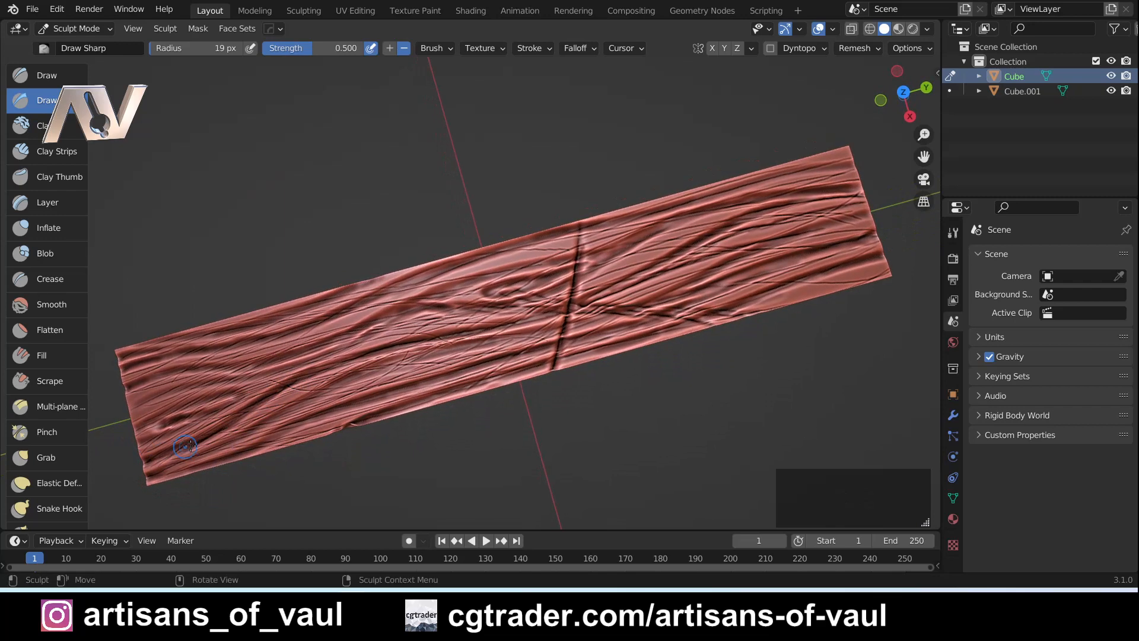
left_click_drag(508, 327, 523, 337)
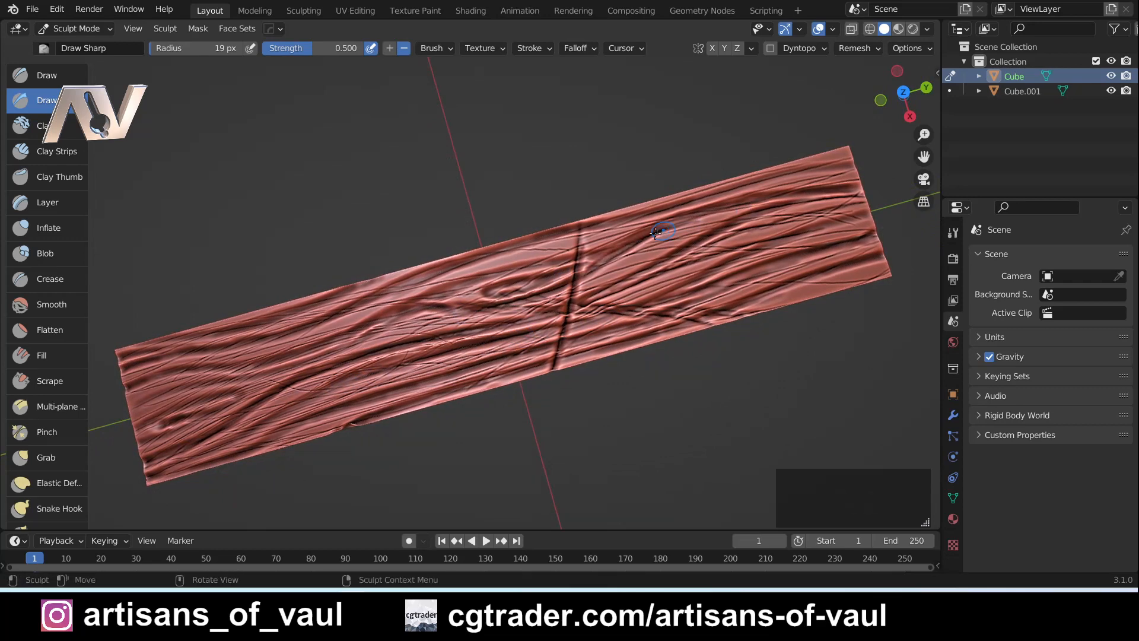
Sharpen the grooves in the upper part of the far end and the one along the upper edge toward the near end
left_click_drag(654, 232, 851, 189)
left_click_drag(738, 209, 857, 193)
left_click_drag(757, 177, 862, 161)
left_click_drag(861, 162, 665, 204)
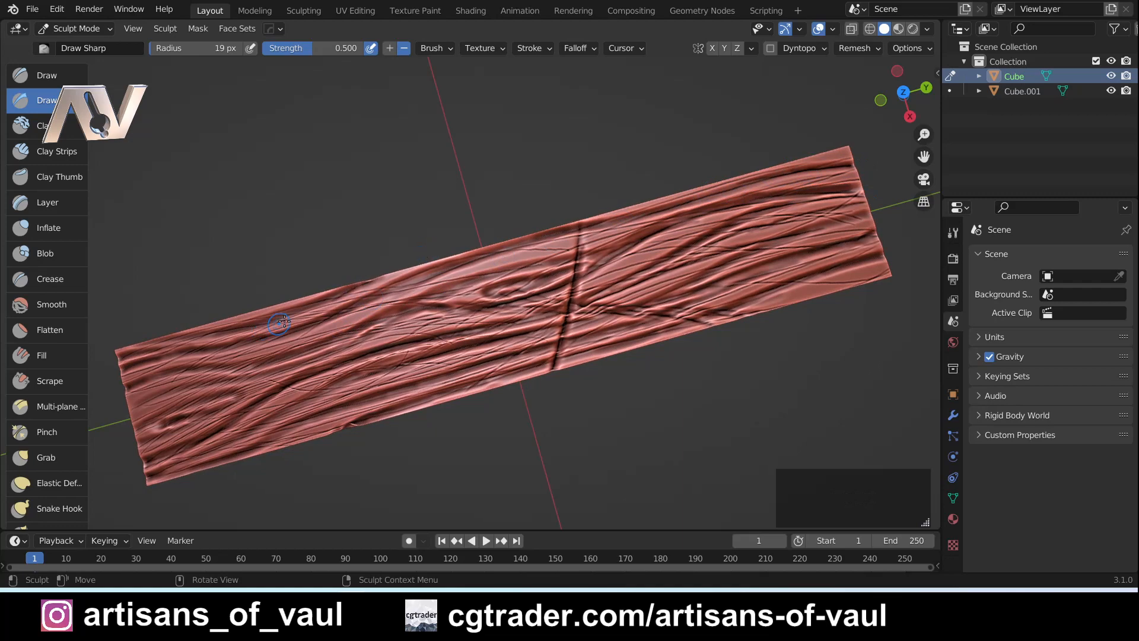
mouse_move(284, 320)
left_mouse_down()
mouse_move(172, 348)
mouse_move(340, 291)
mouse_move(159, 357)
mouse_move(364, 288)
left_mouse_up()
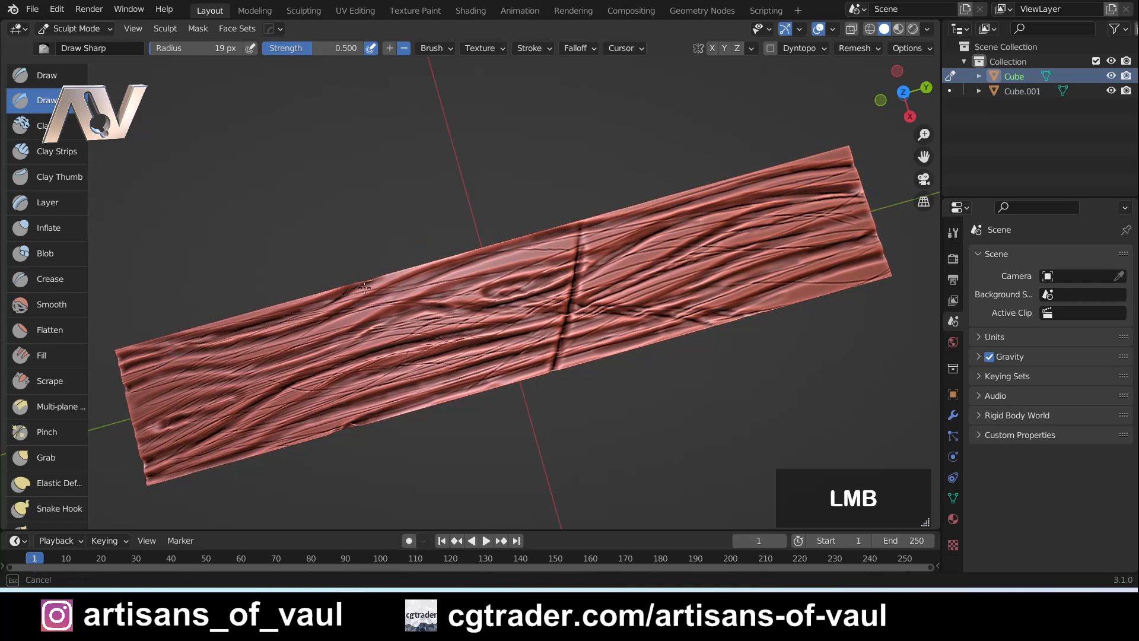
Deepen the grooves around the knot at the near end and the grain lines running from it toward the middle
middle_click_drag(156, 347, 341, 402)
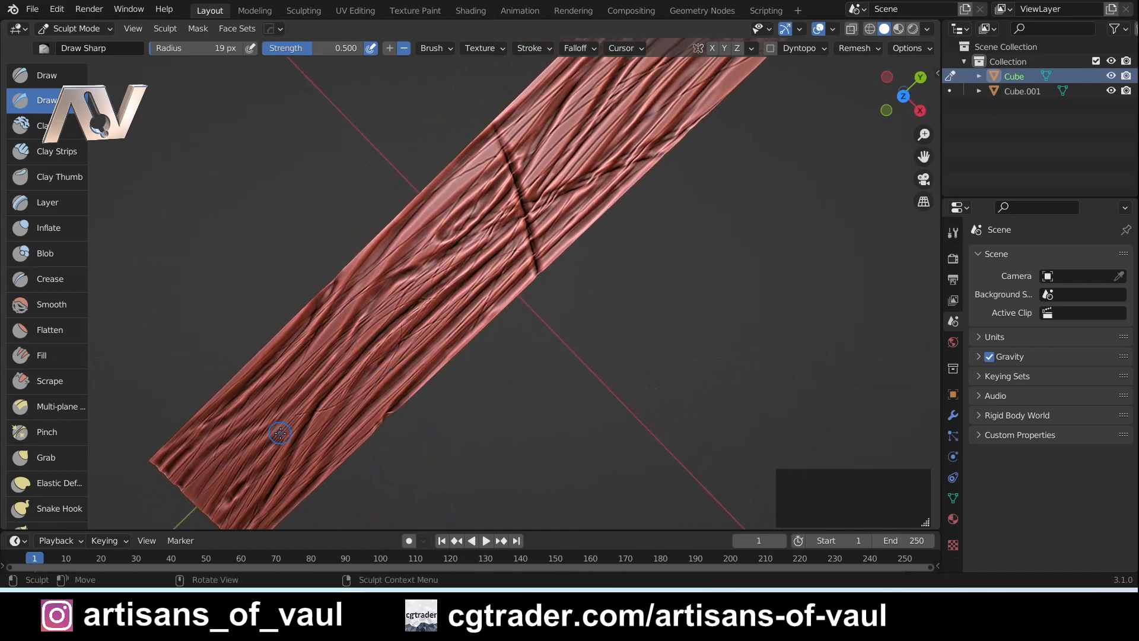
middle_click_drag(259, 448, 360, 315, "shift")
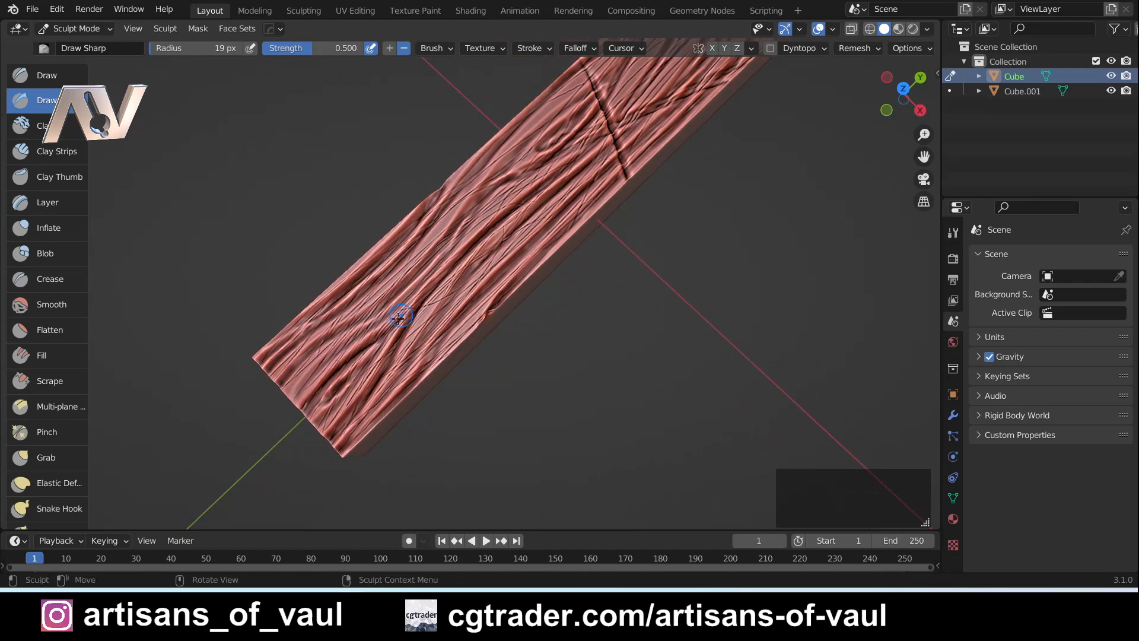
left_click_drag(399, 318, 318, 417)
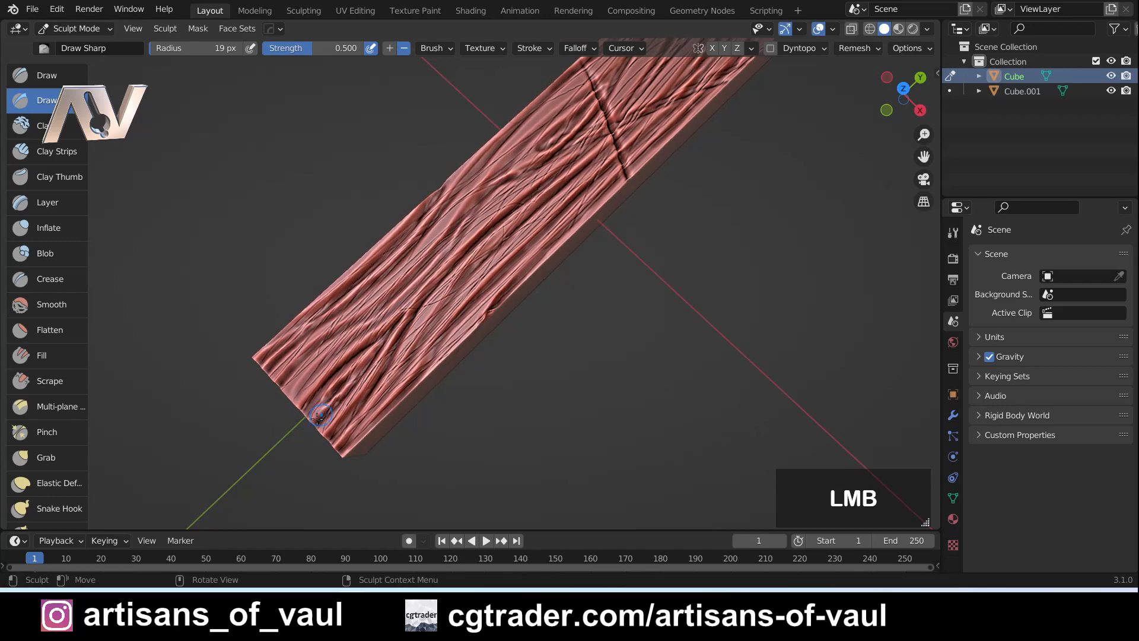
left_click_drag(401, 325, 365, 389)
left_click_drag(436, 299, 381, 393)
left_click_drag(440, 295, 387, 383)
left_click_drag(497, 233, 440, 296)
Sharpen the upper groove between the bar's far end and the crosswise gash
middle_click_drag(499, 222, 527, 175)
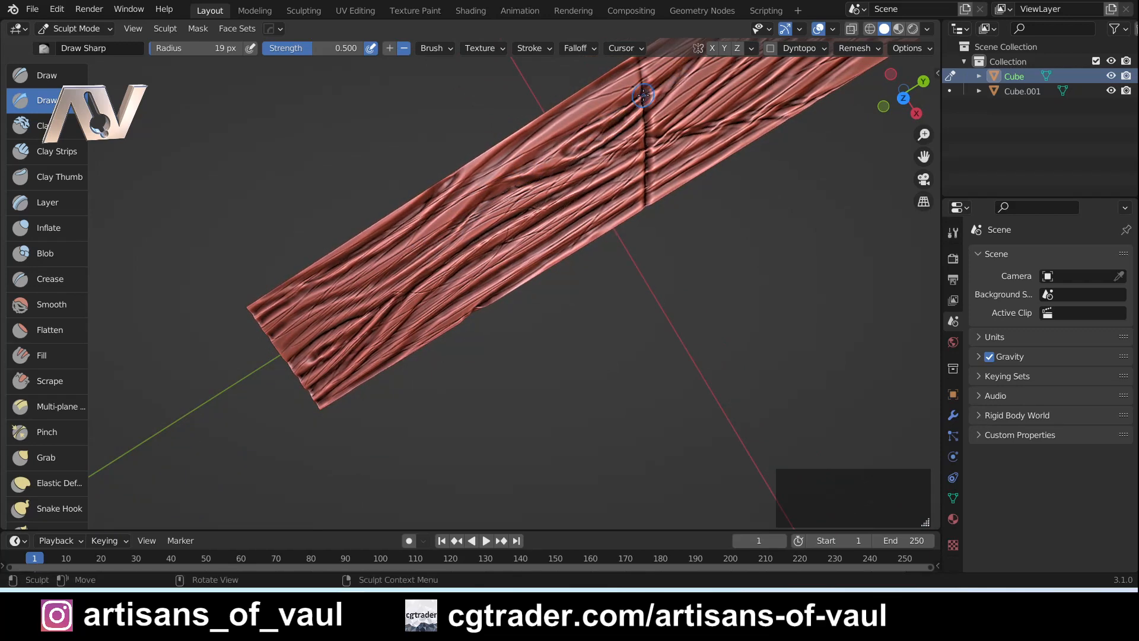
mouse_move(472, 232)
middle_mouse_down()
mouse_move(632, 203)
mouse_move(482, 280)
middle_mouse_up()
middle_click_drag(653, 183, 629, 205)
left_click_drag(715, 183, 667, 193)
left_click_drag(552, 232, 643, 199)
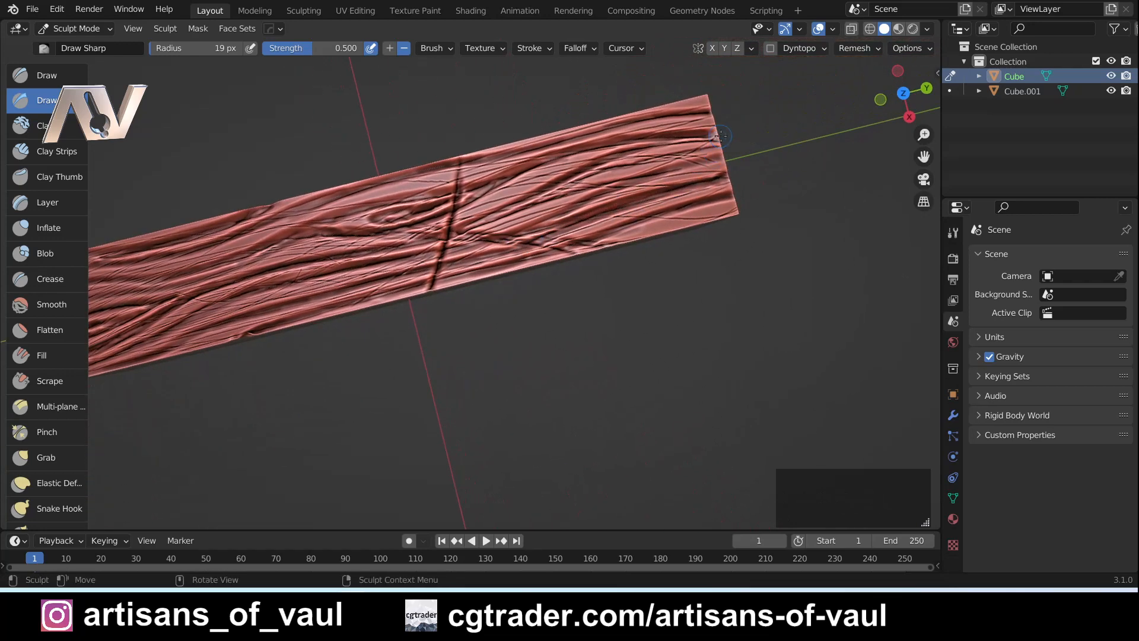
mouse_move(720, 136)
left_mouse_down()
mouse_move(579, 136)
mouse_move(462, 159)
left_mouse_up()
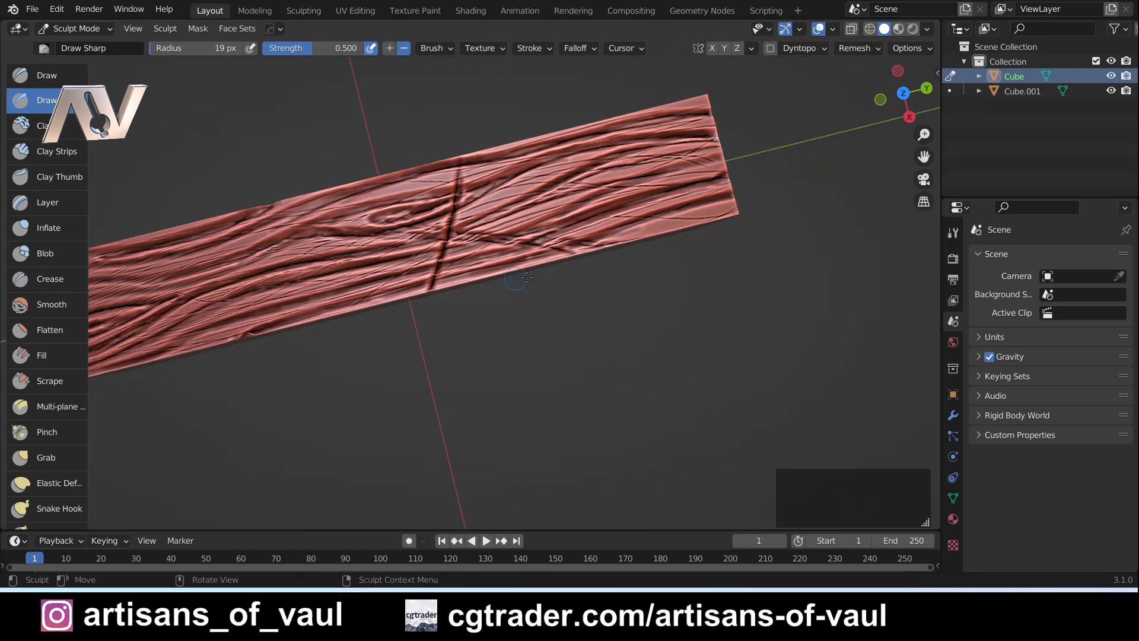
Deepen the grooves in the lower part of the far end, close to the front long edge
middle_click_drag(526, 277, 584, 242)
left_click_drag(584, 241, 559, 252)
mouse_move(558, 252)
middle_mouse_down("shift")
mouse_move(588, 267)
mouse_move(676, 276)
mouse_move(403, 303)
mouse_move(386, 368)
mouse_move(390, 343)
mouse_move(350, 373)
mouse_move(401, 330)
middle_mouse_up("shift")
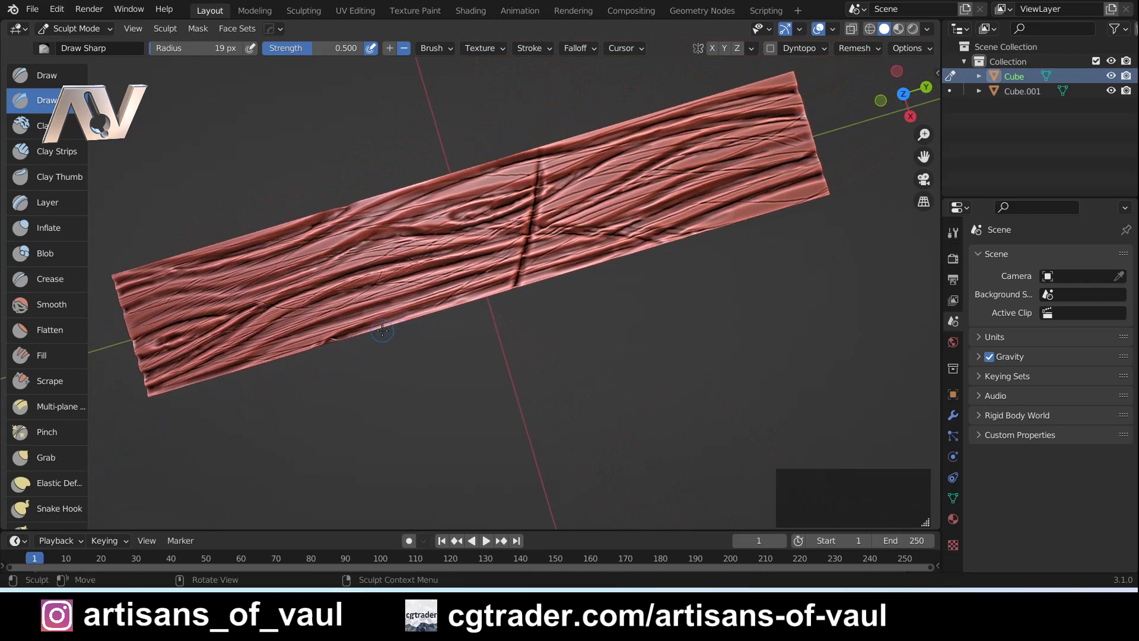
Wear down the front long edge from the crosswise gash to the near end, using the Scrape brush at a 31 px radius
left_click(53, 381)
mouse_move(498, 332)
middle_mouse_down()
mouse_move(509, 274)
mouse_move(405, 297)
mouse_move(448, 270)
middle_mouse_up()
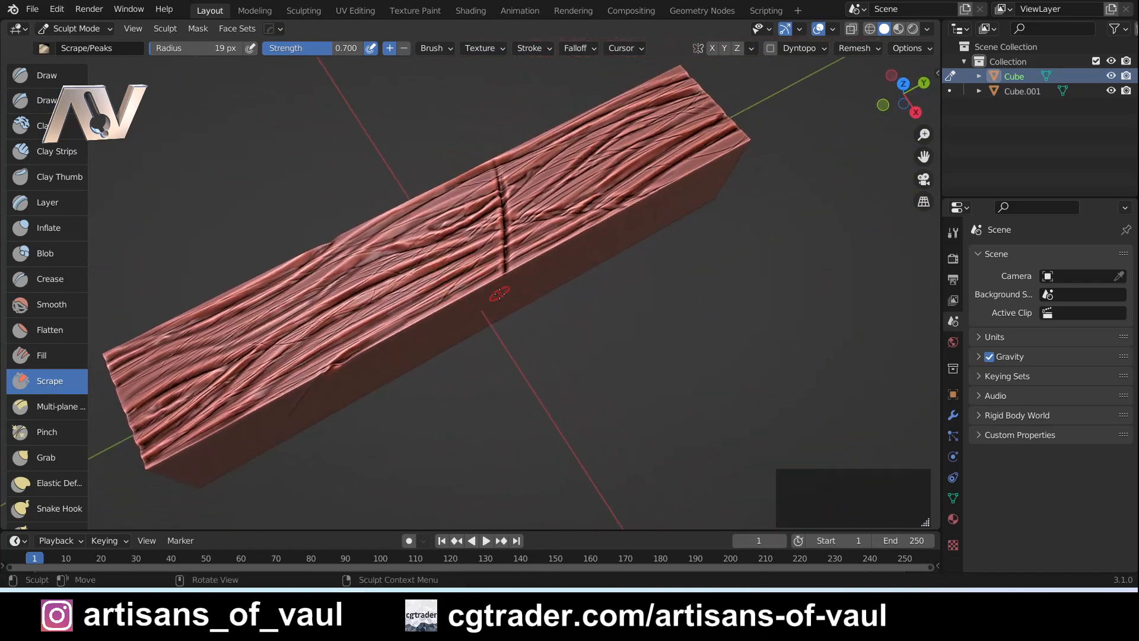
key("f")
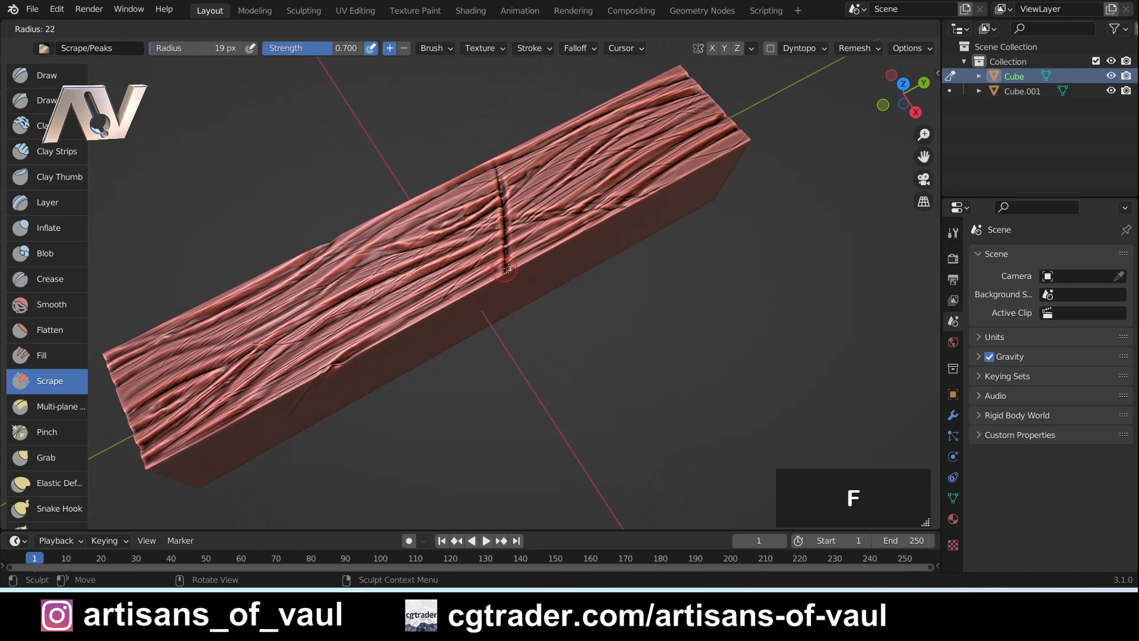
left_click(527, 263)
left_click_drag(538, 255, 428, 313)
left_click_drag(504, 273, 425, 315)
left_click_drag(507, 271, 377, 341)
left_click_drag(422, 316, 363, 349)
left_click_drag(415, 319, 367, 345)
left_click_drag(418, 318, 290, 386)
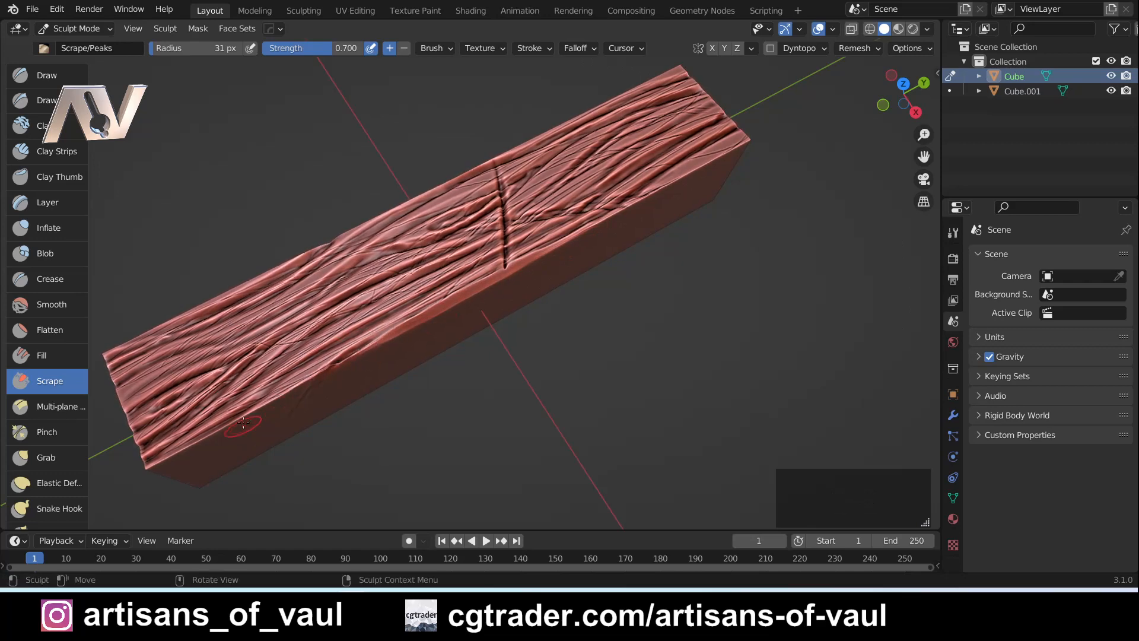
left_click_drag(193, 443, 252, 413)
left_click_drag(181, 450, 255, 411)
left_click_drag(174, 453, 279, 393)
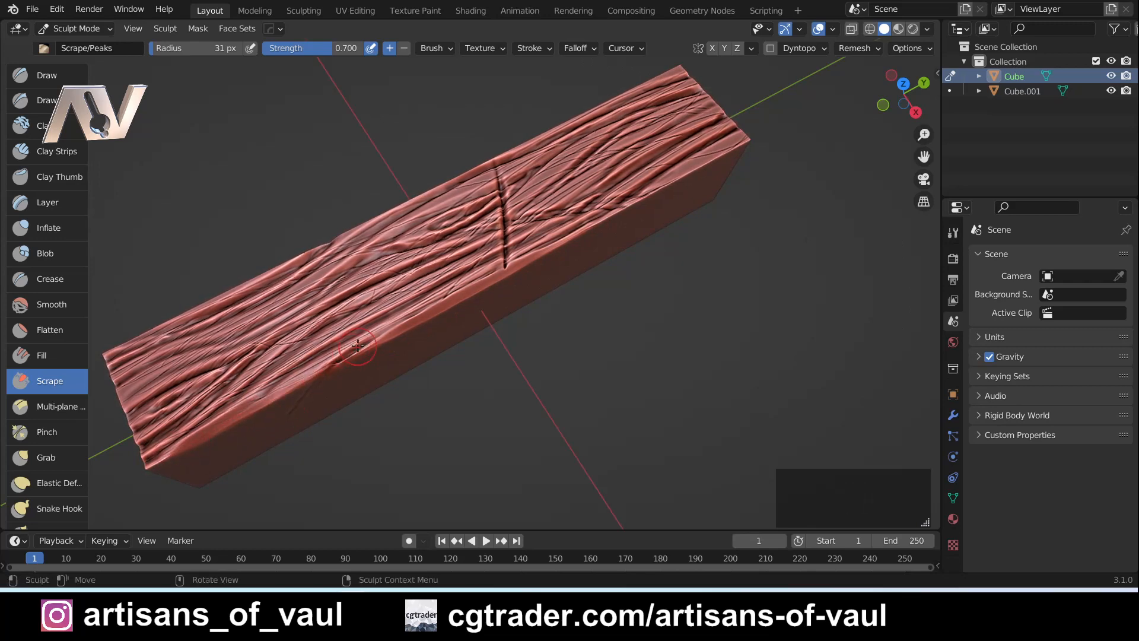
Scrape the far stretch of the front long edge and the corner where it meets the far end
middle_click_drag(308, 380, 660, 236)
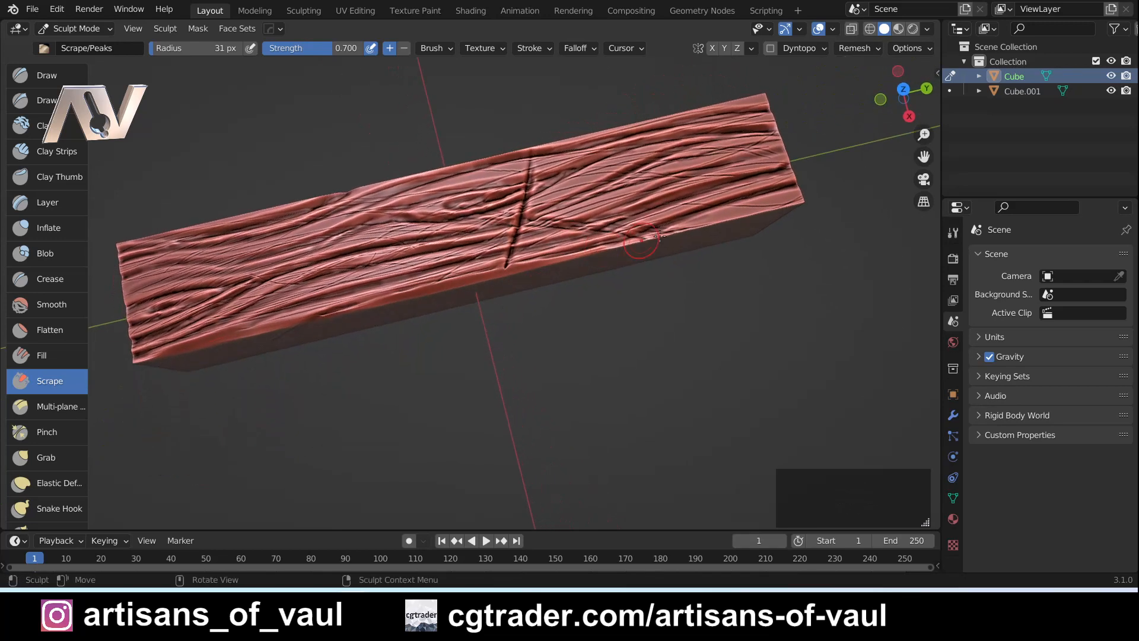
left_click_drag(799, 200, 726, 219)
left_click_drag(793, 201, 672, 230)
middle_click_drag(788, 217, 646, 191)
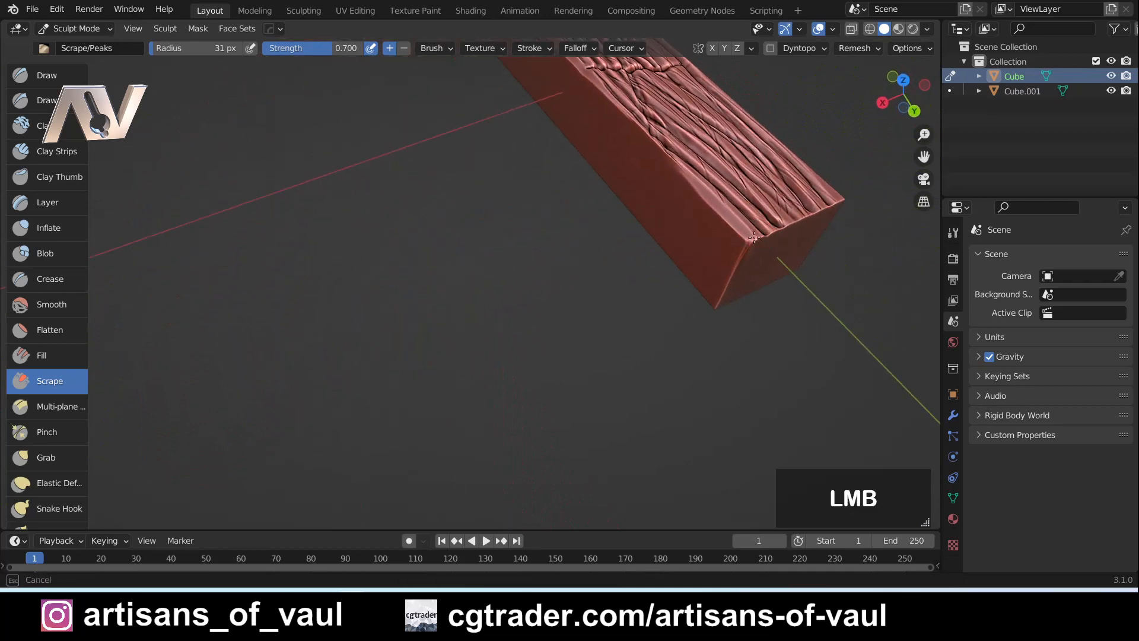
middle_click_drag(759, 245, 420, 282)
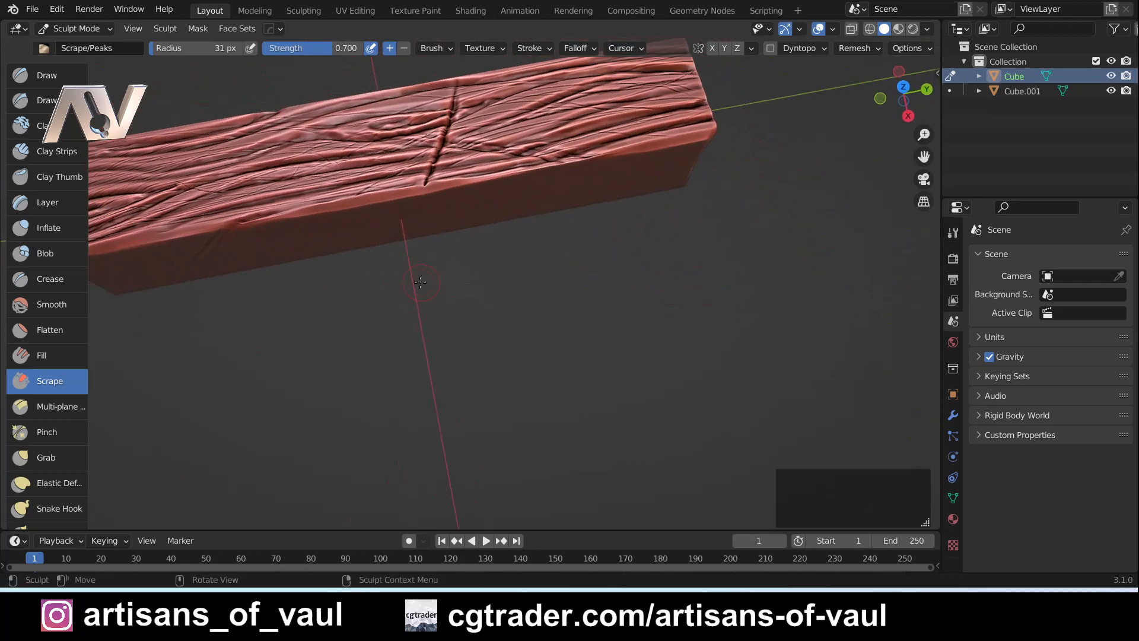
Scrape the opposite long edge of the carved face from the near end past the crosswise gash
middle_click_drag(341, 204, 384, 208, "shift")
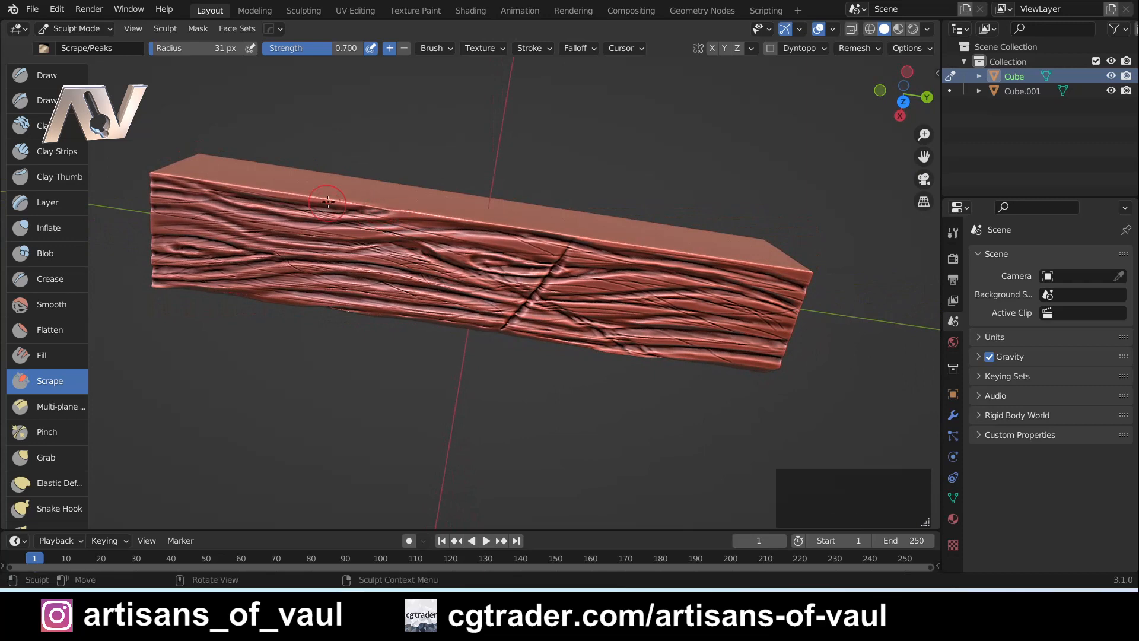
mouse_move(328, 202)
left_mouse_down()
mouse_move(419, 208)
mouse_move(292, 195)
mouse_move(385, 206)
left_mouse_up()
left_click_drag(411, 203, 477, 213)
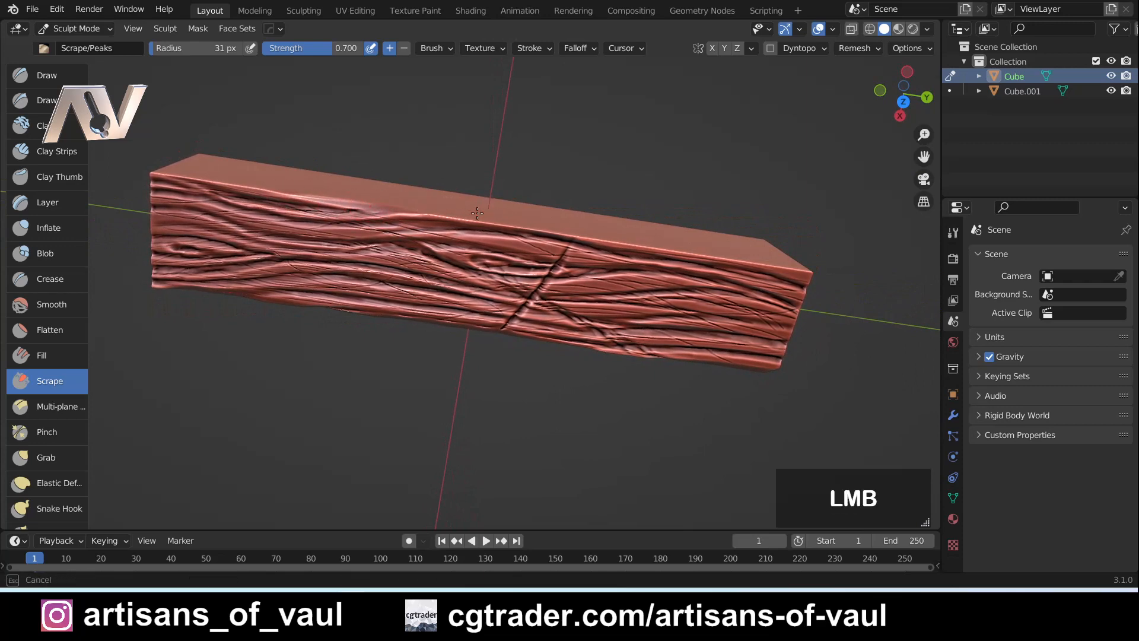
mouse_move(477, 213)
middle_mouse_down()
mouse_move(587, 252)
mouse_move(566, 259)
middle_mouse_up()
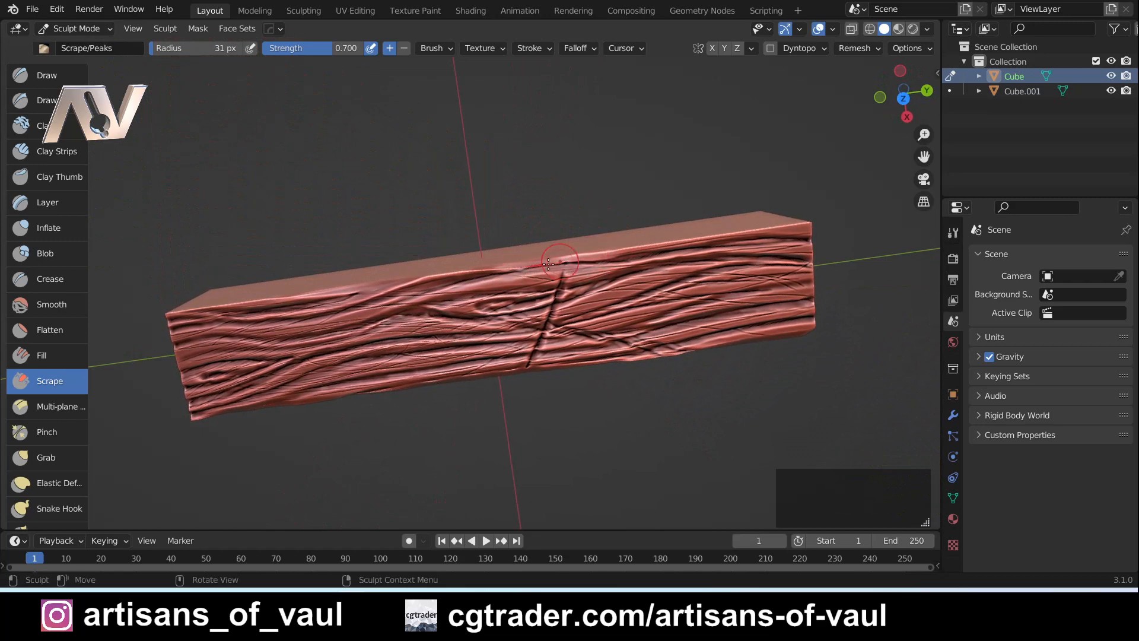
middle_click_drag(532, 261, 564, 288)
left_click_drag(542, 290, 629, 248)
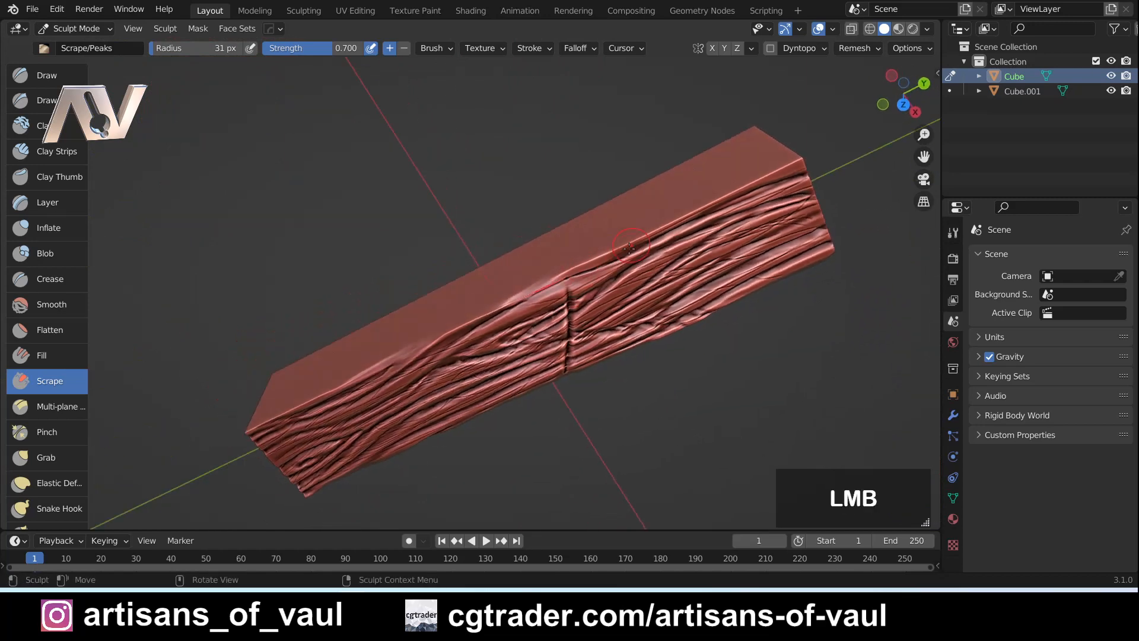
middle_click_drag(512, 300, 617, 243)
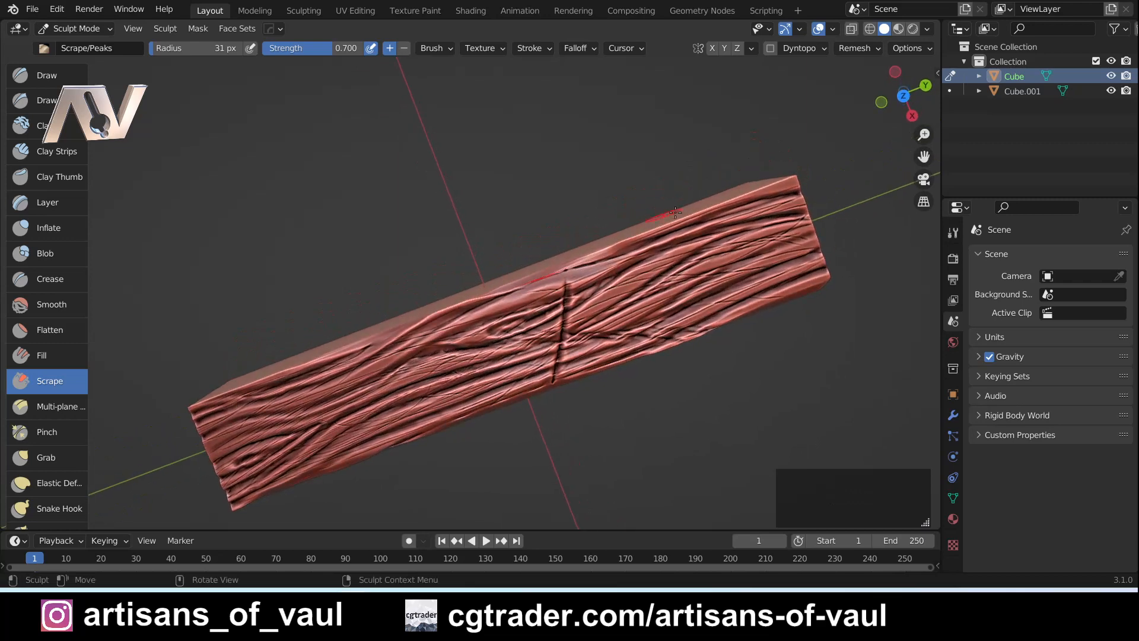
mouse_move(685, 213)
middle_mouse_down()
mouse_move(571, 301)
mouse_move(611, 313)
middle_mouse_up()
Refine the far stretch of the back long edge with the Scrape brush at a 15 px radius
key("f")
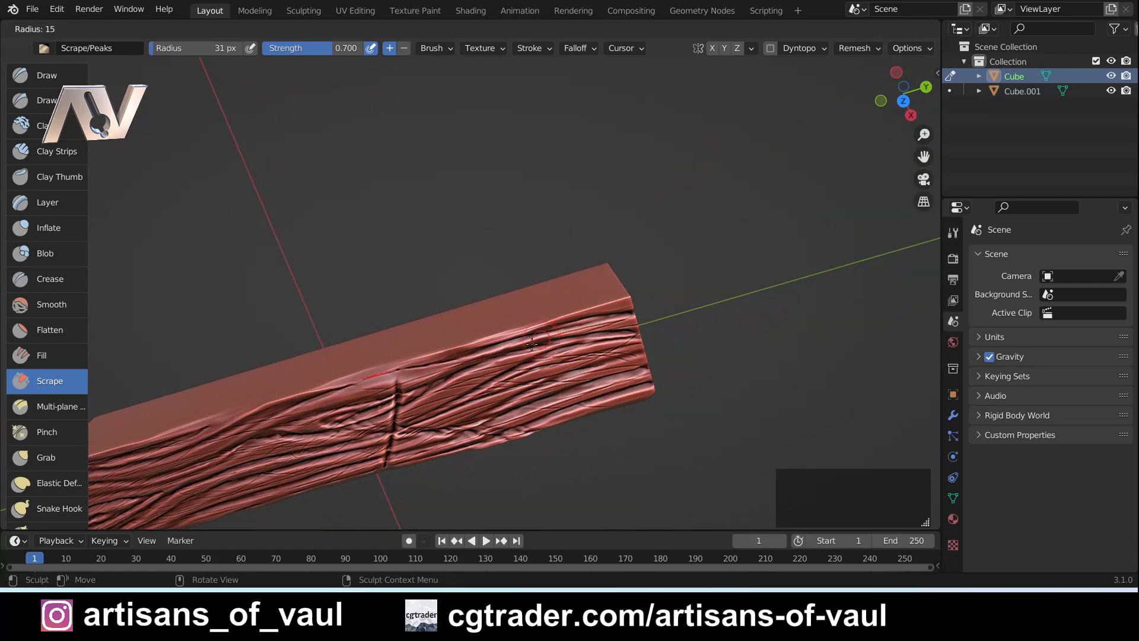
left_click(532, 344)
middle_click_drag(533, 341, 529, 359, "ctrl")
left_click_drag(531, 359, 694, 313)
Set the Scrape radius to 39 px and round off the back corner at the bar's far end
key("f")
left_click(596, 337)
middle_click_drag(694, 313, 697, 326)
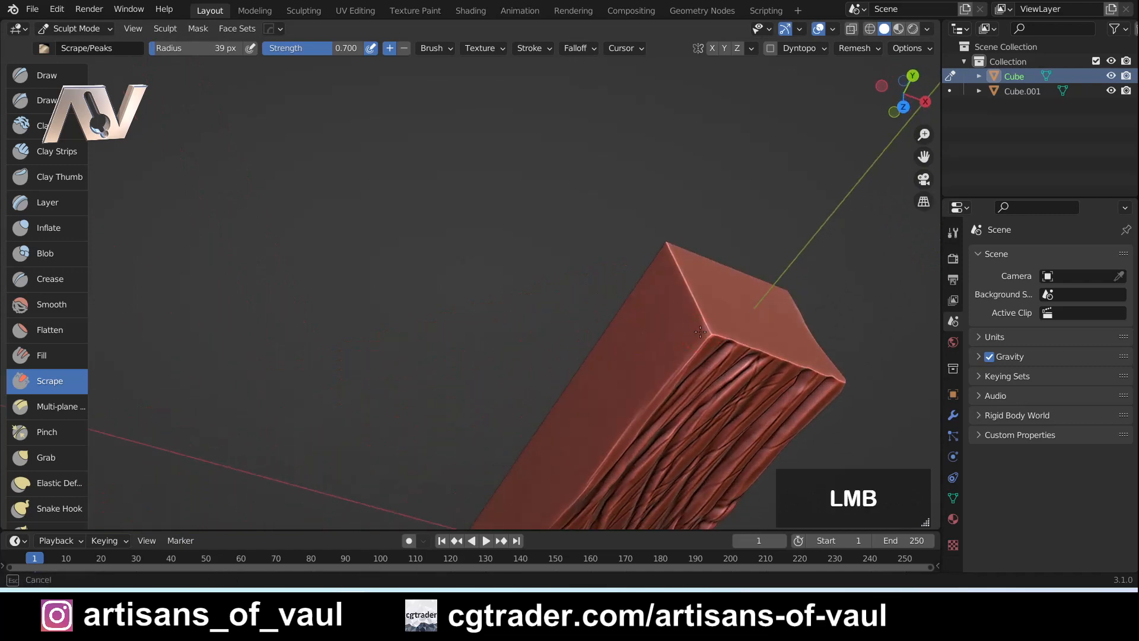
mouse_move(704, 338)
left_mouse_down()
mouse_move(723, 337)
mouse_move(697, 316)
left_mouse_up()
middle_click_drag(706, 303, 699, 337)
left_click_drag(699, 337, 674, 331)
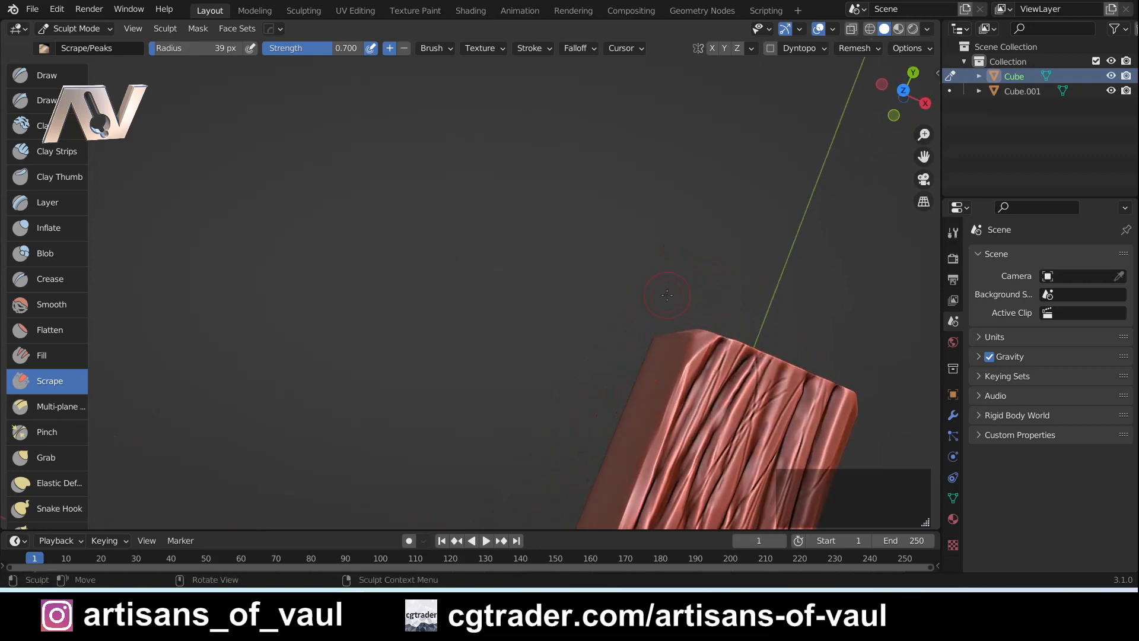
Scrape down the short edge and corners of the carved face at the far end
middle_click_drag(667, 295, 757, 312)
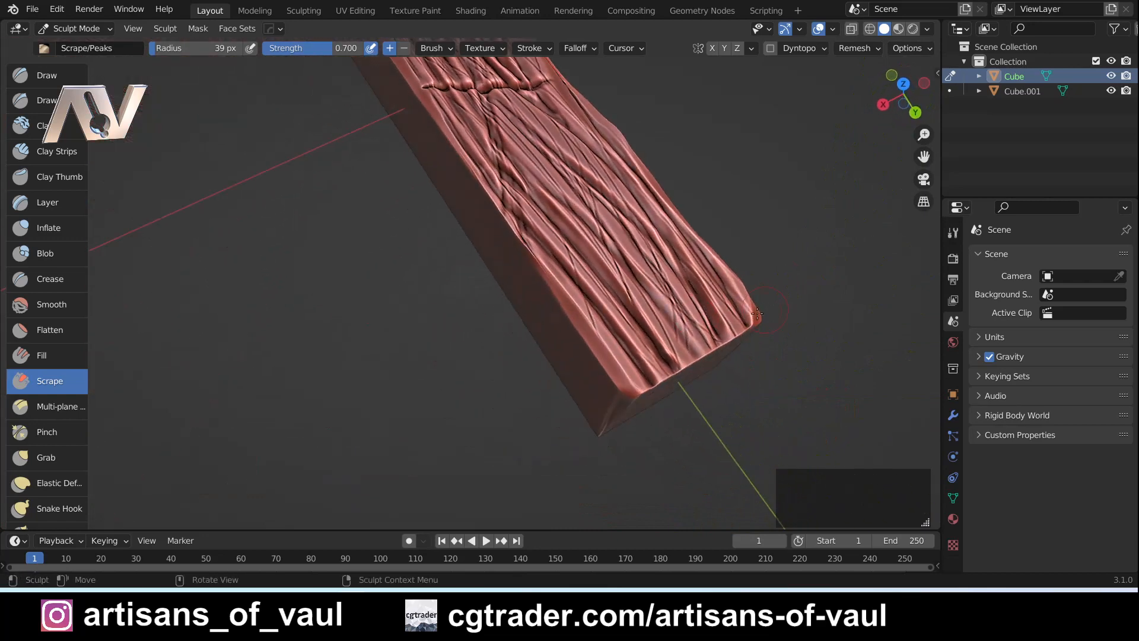
middle_click_drag(651, 382, 622, 399)
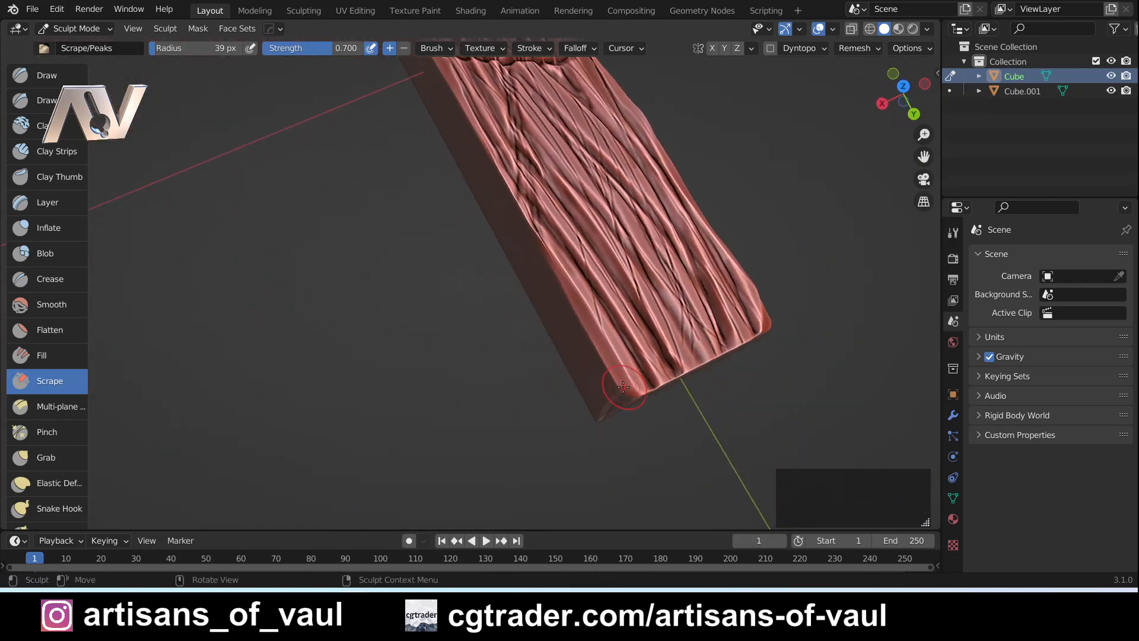
middle_click_drag(635, 395, 718, 344)
left_click_drag(731, 336, 624, 384)
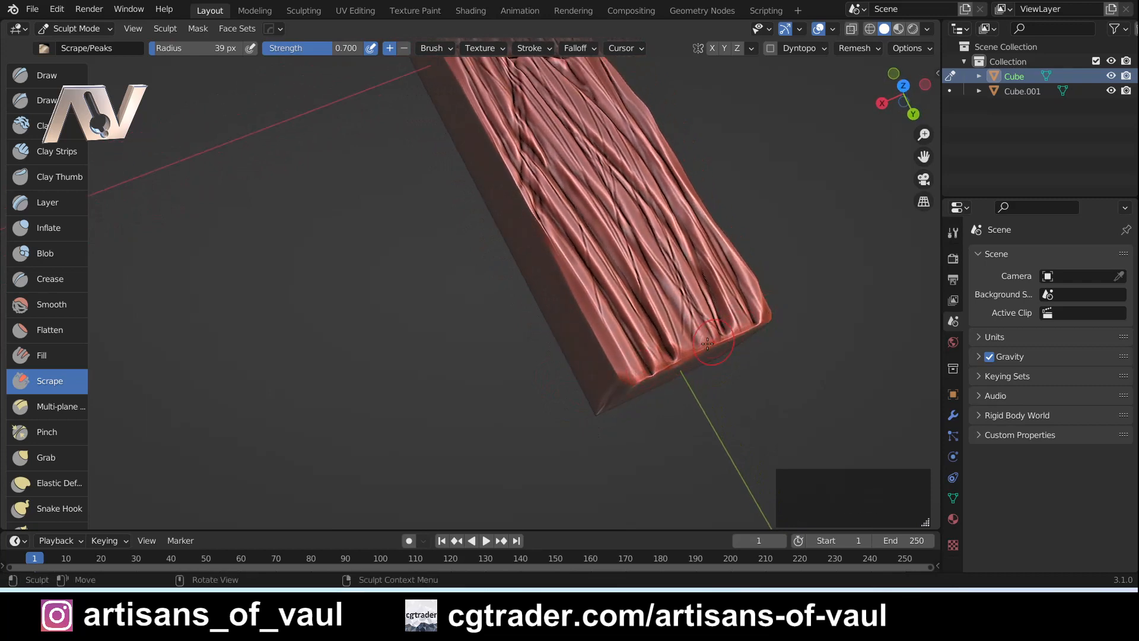
Round off the corners and the short edge of the carved face at the near end with Scrape
mouse_move(629, 365)
middle_mouse_down()
mouse_move(659, 347)
mouse_move(326, 296)
middle_mouse_up()
mouse_move(332, 286)
left_mouse_down()
mouse_move(344, 338)
mouse_move(339, 309)
left_mouse_up()
middle_click_drag(332, 249, 347, 259)
left_click_drag(339, 271, 346, 256)
middle_click_drag(350, 261, 400, 342)
left_click_drag(335, 301, 217, 275)
middle_click_drag(341, 315, 383, 321)
left_click_drag(285, 316, 199, 305)
mouse_move(353, 311)
middle_mouse_down()
mouse_move(300, 287)
mouse_move(302, 304)
middle_mouse_up()
Examine the scraped edges and the carved grain along the whole bar
middle_click_drag(314, 285, 332, 380, "ctrl")
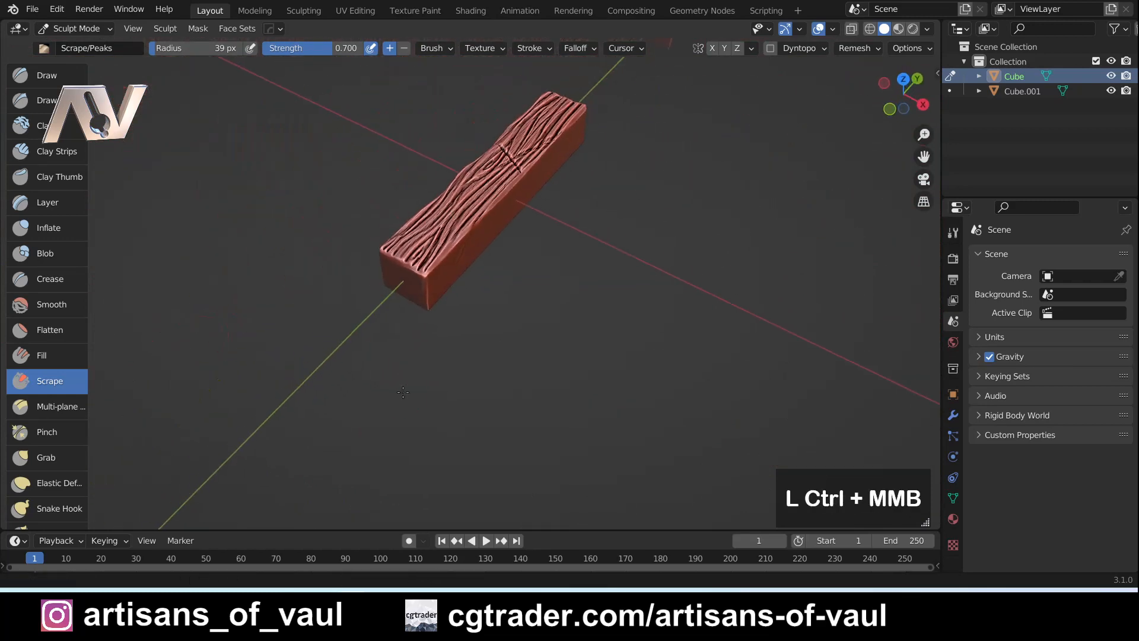
middle_click_drag(404, 237, 323, 362, "shift")
middle_click_drag(474, 267, 410, 324)
middle_click_drag(463, 332, 490, 249, "ctrl")
middle_click_drag(492, 248, 452, 216, "shift")
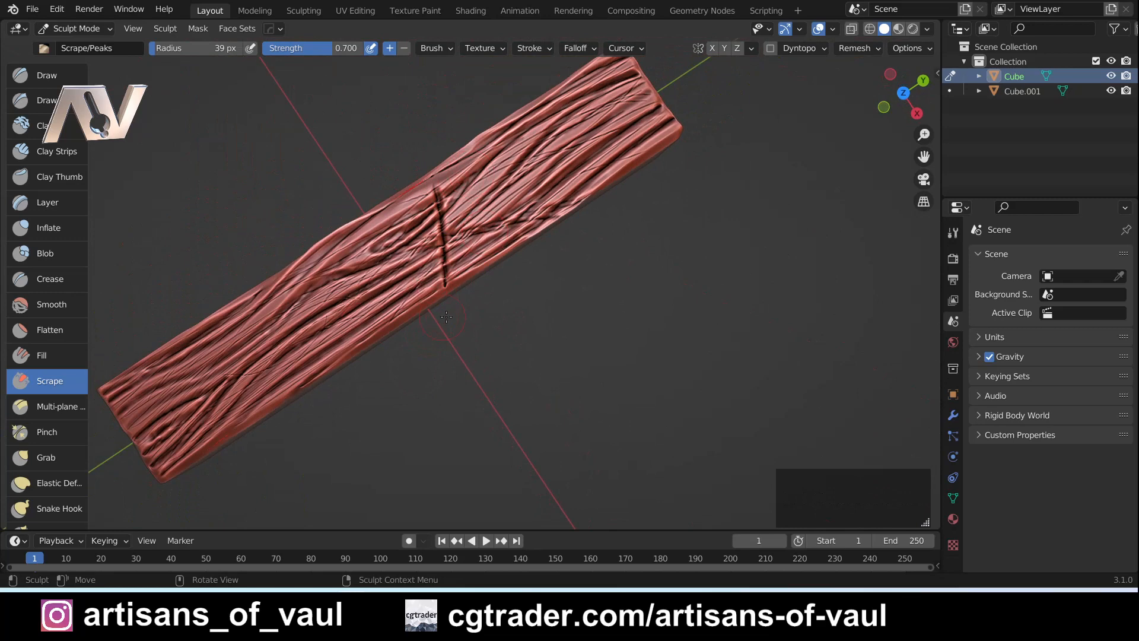
middle_click_drag(446, 316, 424, 290)
middle_click_drag(383, 362, 570, 284, "ctrl")
middle_click_drag(571, 284, 448, 329)
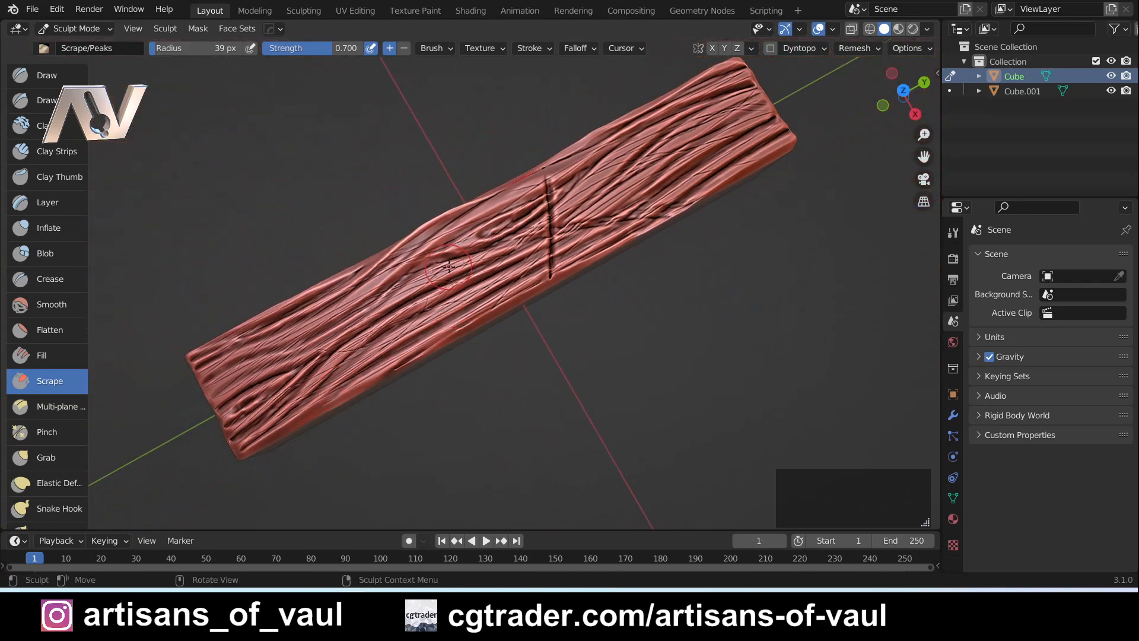
Lightly scrape the carved face along its length with Scrape strength 0.153 and a 227 px radius
left_click(340, 51)
left_click_drag(275, 55, 271, 56)
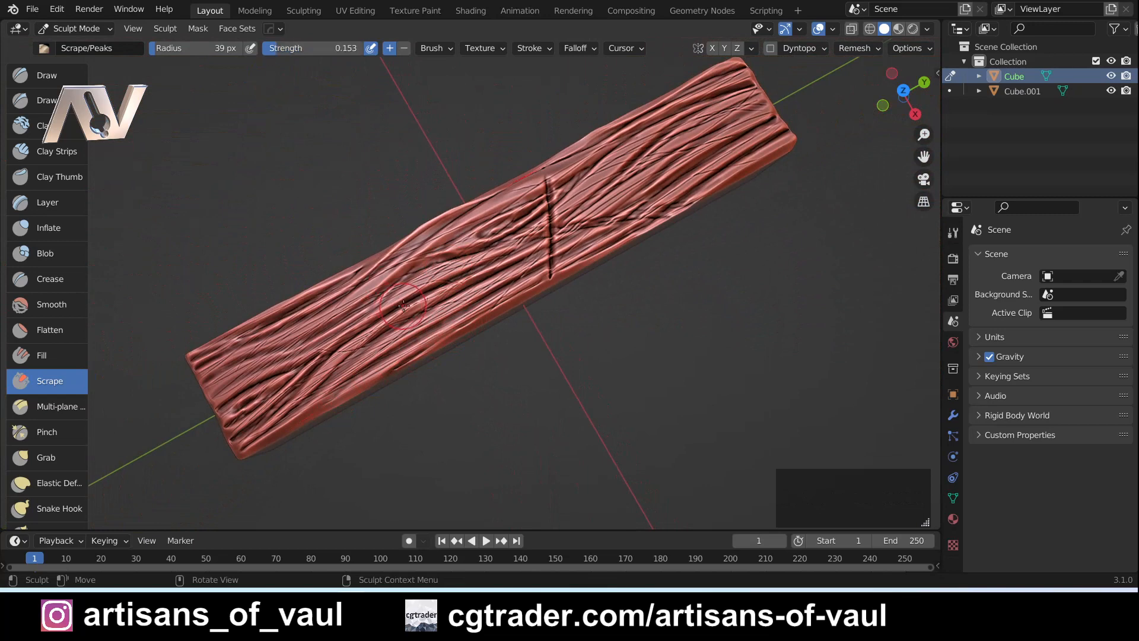
key("f")
left_click(471, 243)
left_click_drag(479, 255, 260, 394)
left_click_drag(451, 279, 665, 156)
left_click_drag(297, 360, 296, 360)
Raise the Scrape strength to 0.467 and flatten the raised grain from the gash toward the near end
left_click(278, 49)
left_click_drag(325, 47, 327, 48)
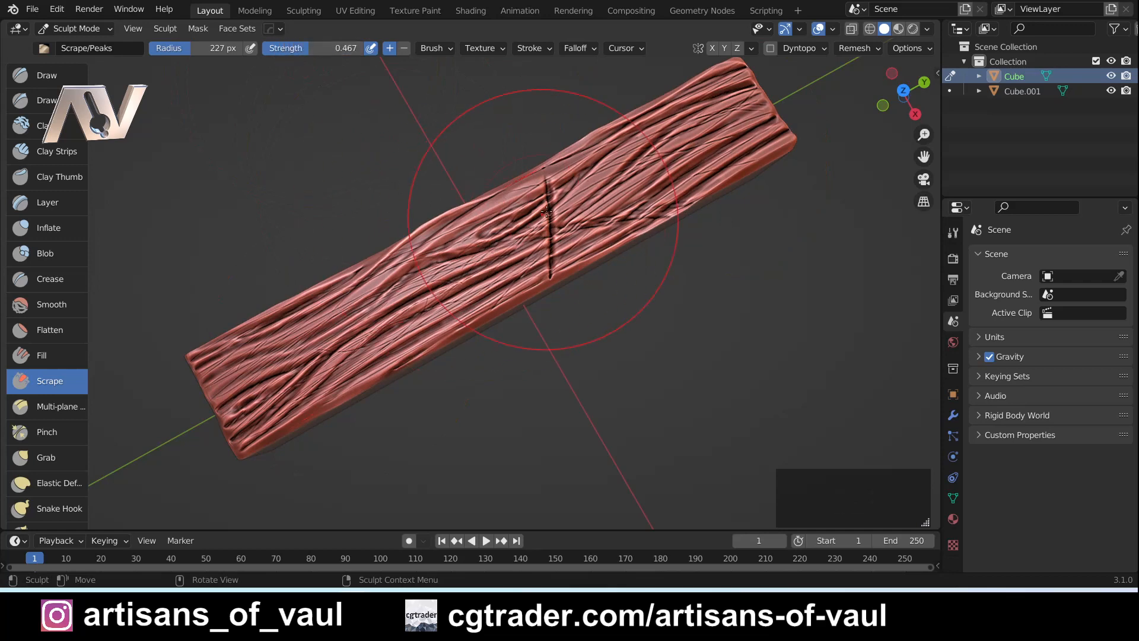
left_click_drag(579, 221, 315, 350)
left_click_drag(617, 202, 296, 363)
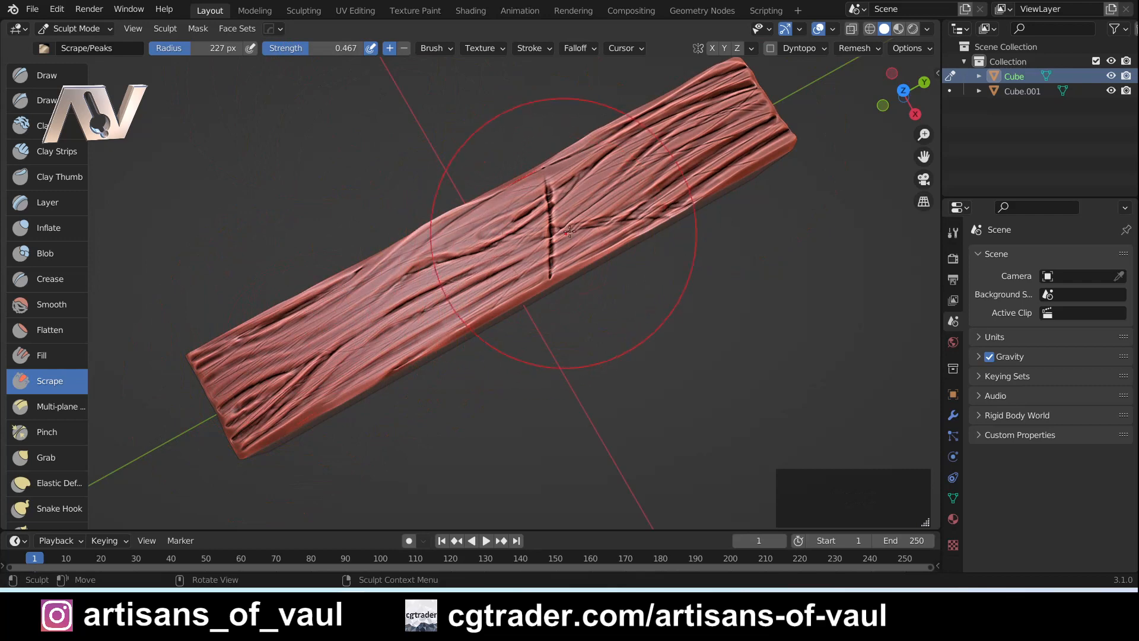
Flatten the raised grain around the crosswise gash and toward the far end with the large Scrape brush
middle_click_drag(570, 231, 425, 326, "shift")
left_click_drag(514, 203, 425, 292)
left_click_drag(522, 216, 418, 290)
left_click_drag(488, 292, 573, 240)
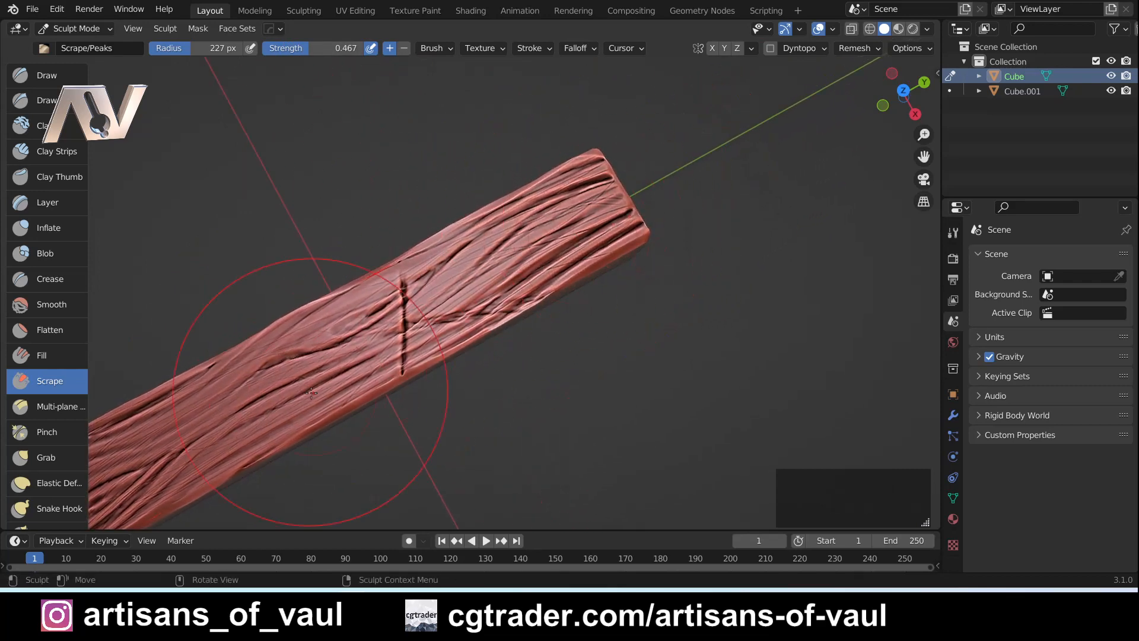
middle_click_drag(311, 392, 456, 303, "shift")
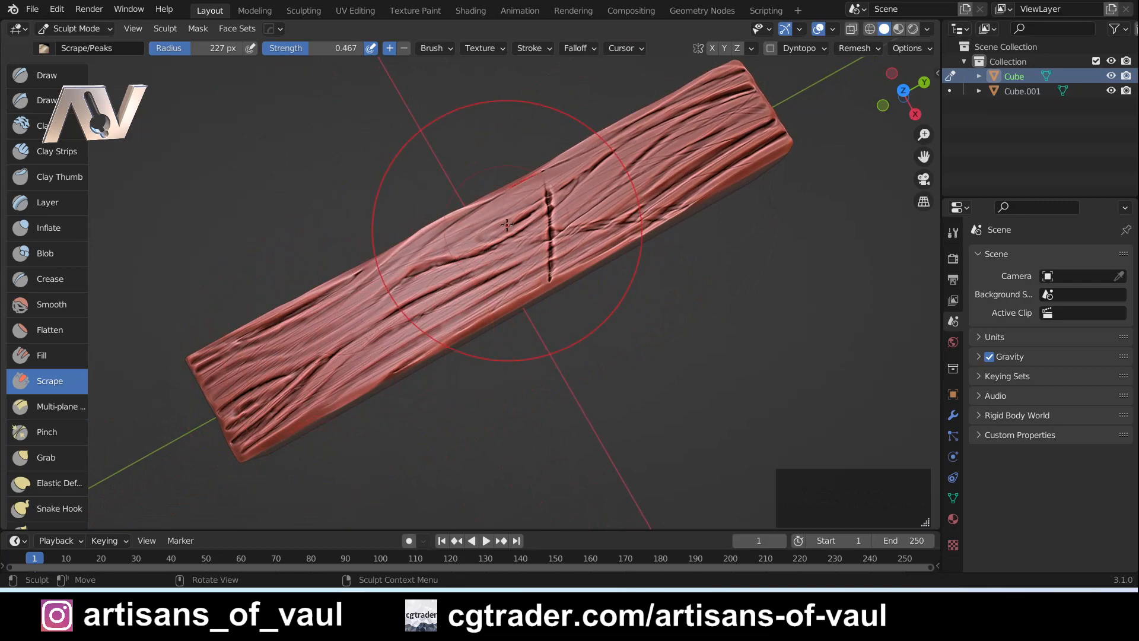
Try to flatten the grain in the middle of the carved face further with the large Scrape brush
middle_click_drag(331, 330, 448, 326)
scroll(360, 231, "down", 4)
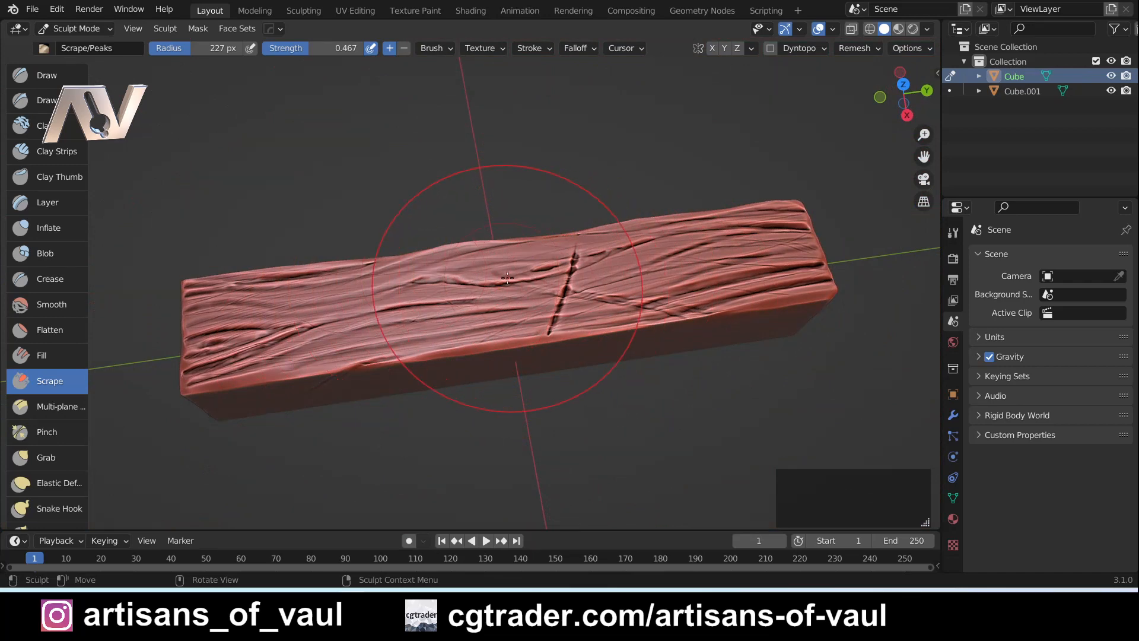
mouse_move(507, 274)
middle_mouse_down()
mouse_move(475, 255)
mouse_move(508, 267)
mouse_move(525, 242)
mouse_move(528, 293)
middle_mouse_up()
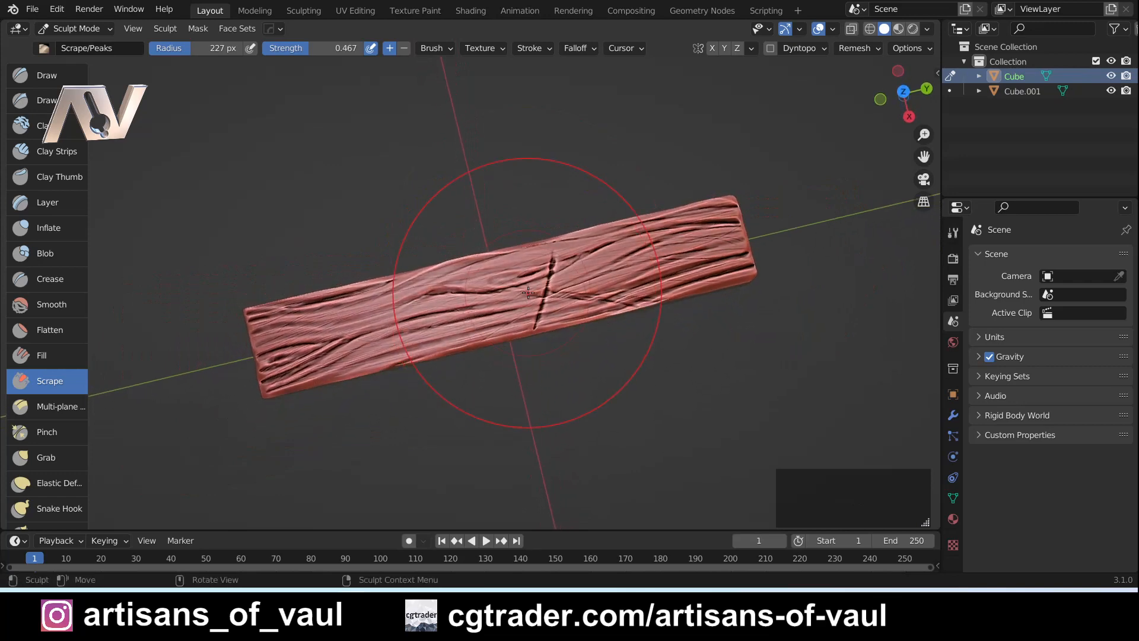
mouse_move(568, 286)
left_mouse_down()
mouse_move(575, 261)
mouse_move(574, 291)
mouse_move(442, 347)
left_mouse_up()
mouse_move(504, 291)
left_mouse_down()
mouse_move(530, 291)
mouse_move(431, 302)
mouse_move(503, 285)
left_mouse_up()
scroll(504, 283, "up", 2)
mouse_move(503, 282)
middle_mouse_down()
mouse_move(435, 261)
mouse_move(415, 330)
mouse_move(392, 332)
middle_mouse_up()
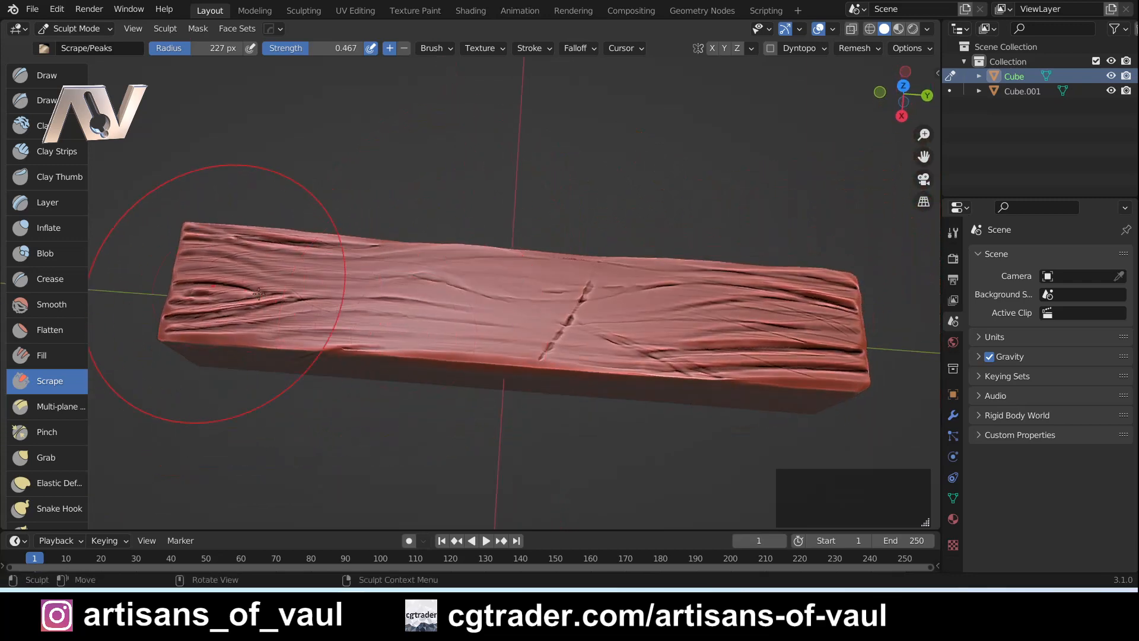
middle_click_drag(512, 350, 515, 365)
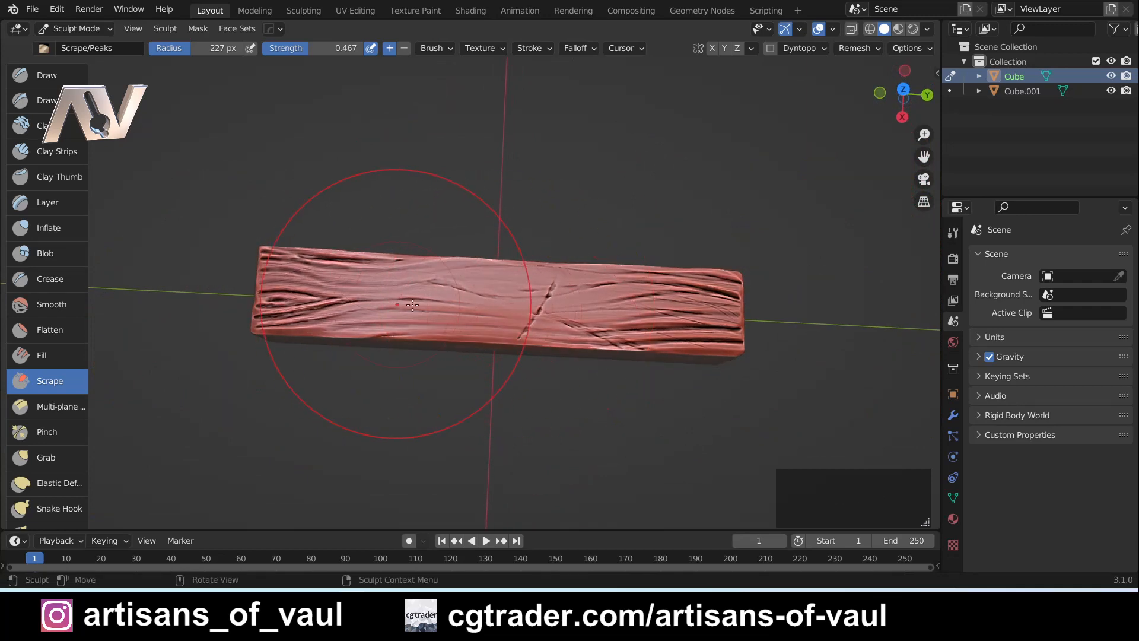
Undo the last heavy Scrape strokes on the middle of the carved face
key("ctrl")
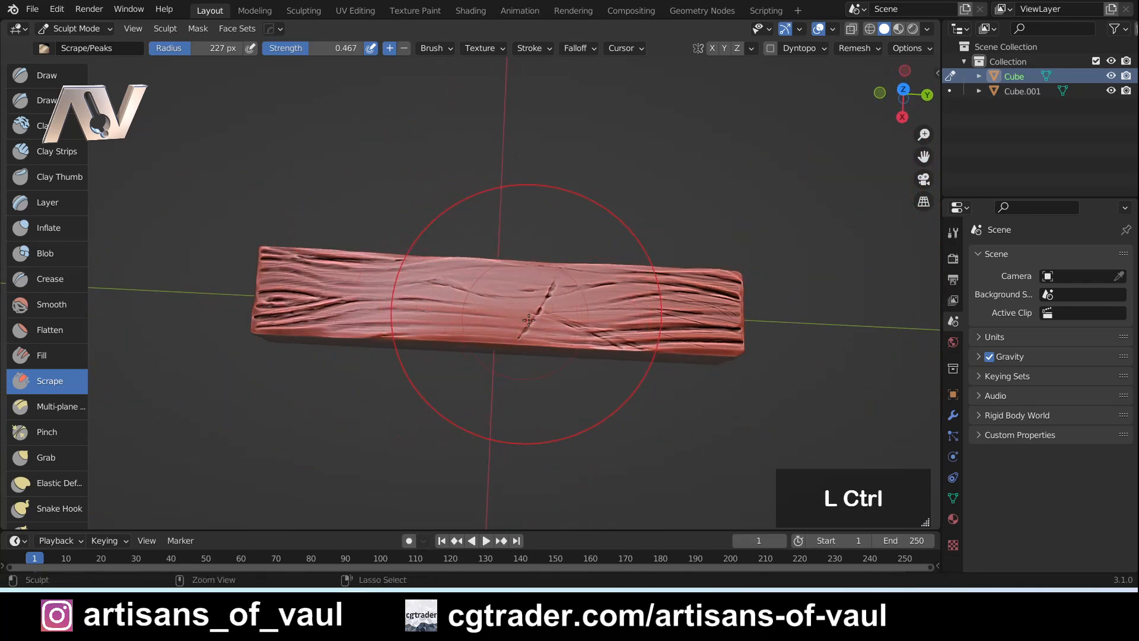
key("ctrl+z")
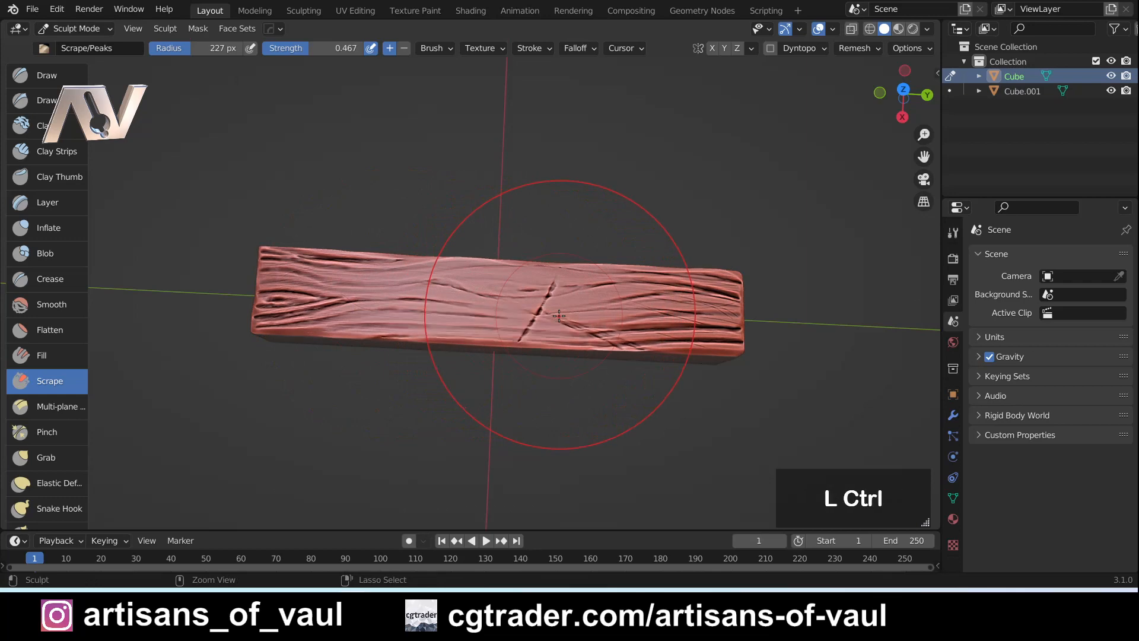
middle_click_drag(537, 304, 514, 288)
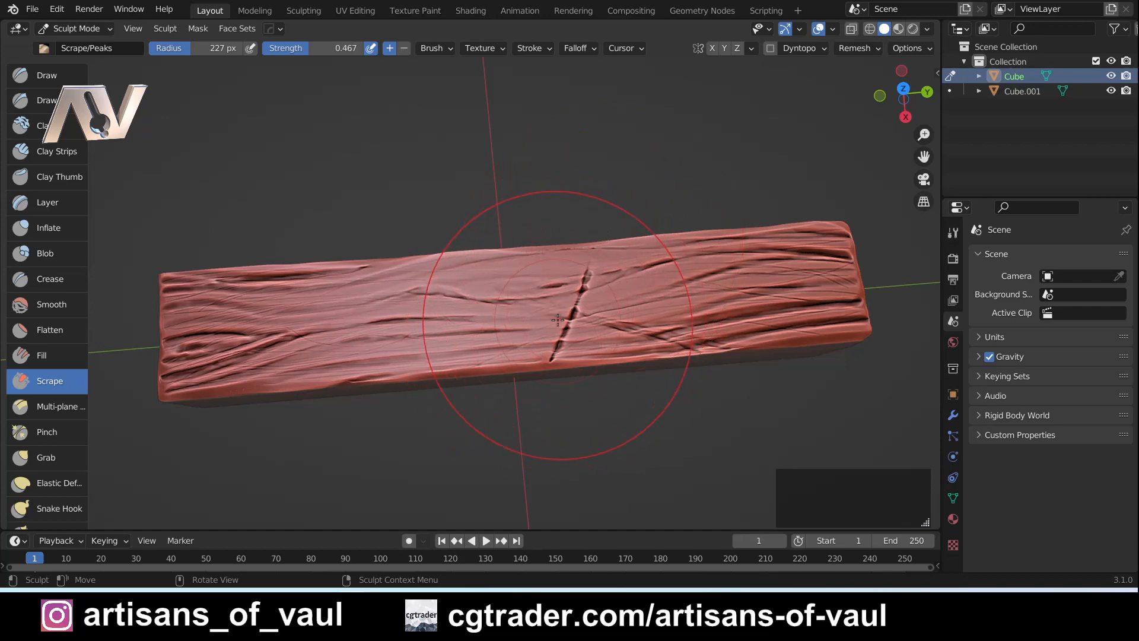
key("ctrl+z")
key("ctrl+z")
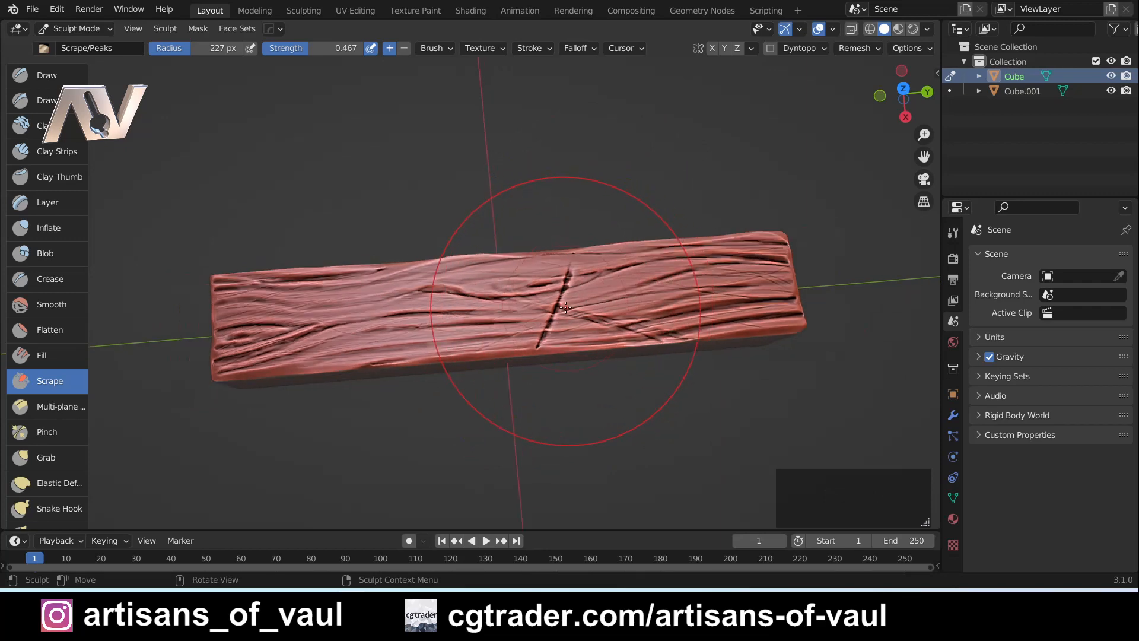
Switch to the Draw Sharp brush and reduce its radius to 22 px
mouse_move(576, 293)
middle_mouse_down()
mouse_move(584, 312)
mouse_move(580, 293)
middle_mouse_up()
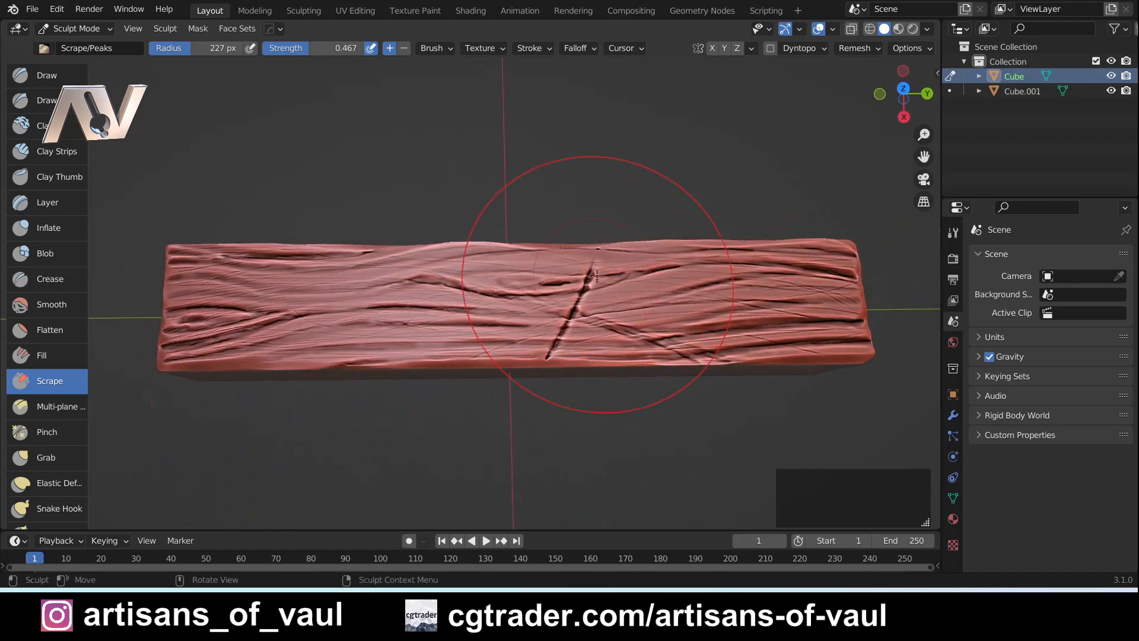
left_click(70, 101)
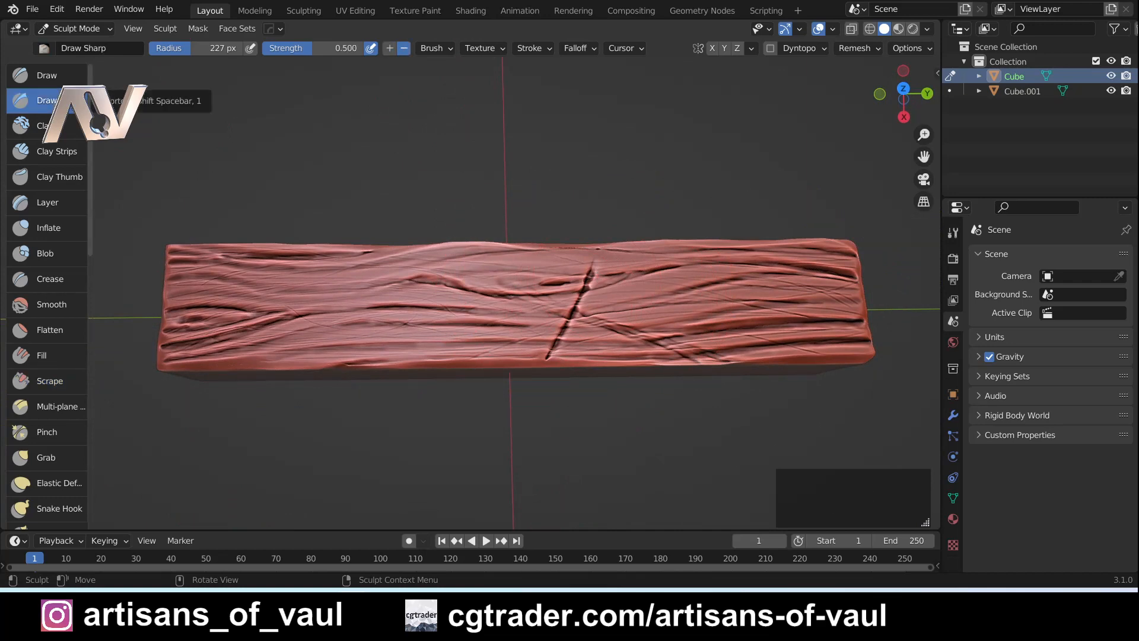
key("f")
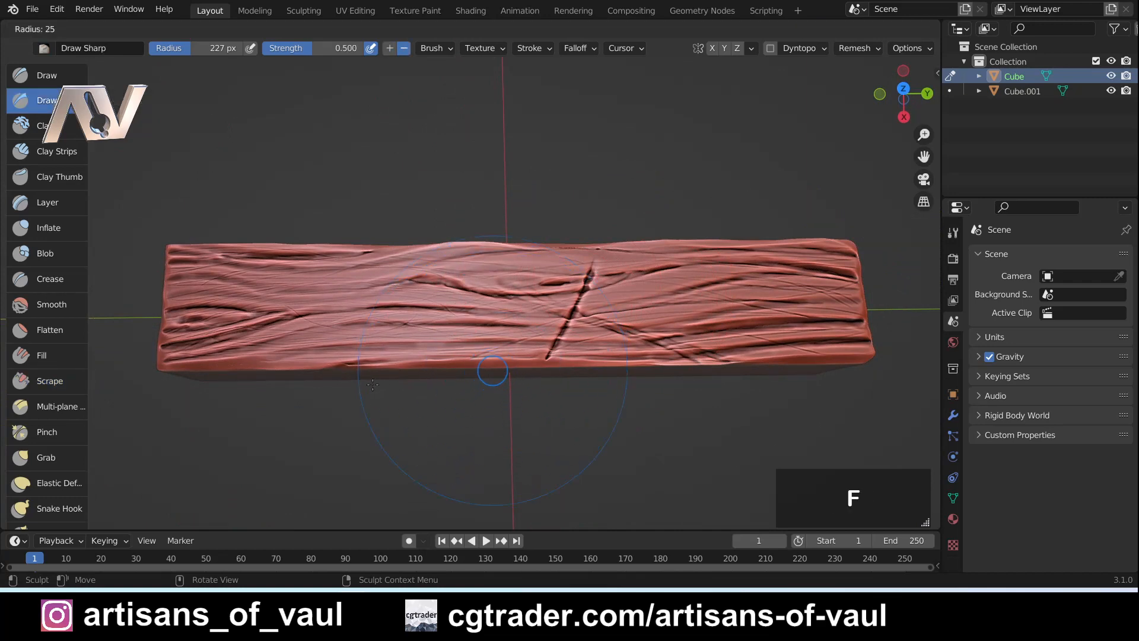
left_click(389, 374)
Try to cut a second slanted gash across the carved face between the middle and the knot end
left_click_drag(353, 279, 417, 390)
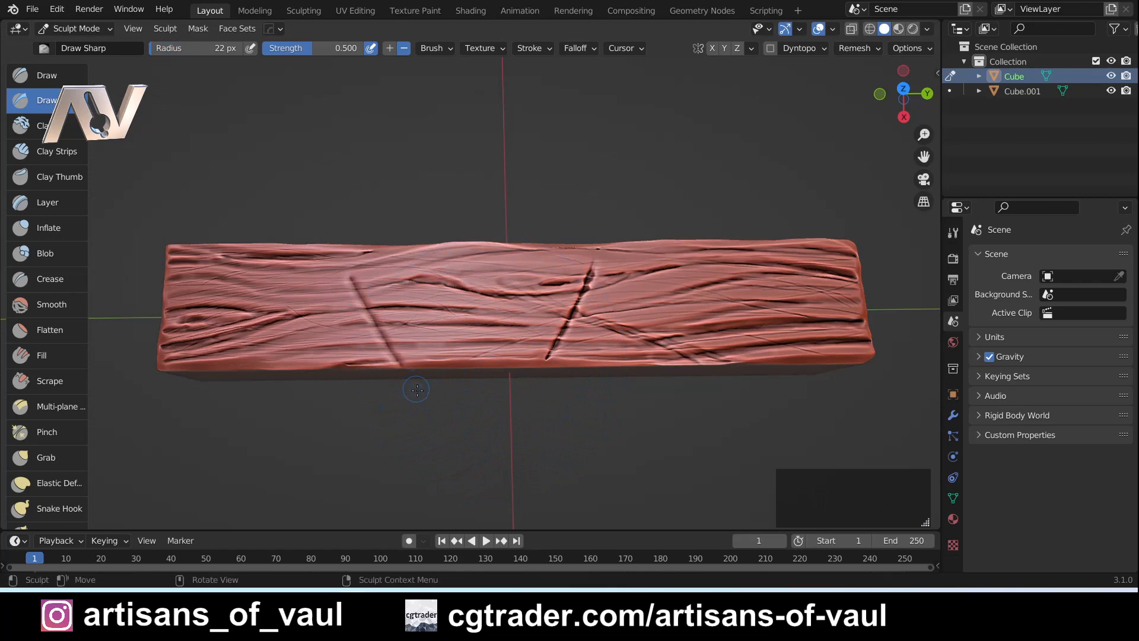
middle_click_drag(407, 495, 421, 385)
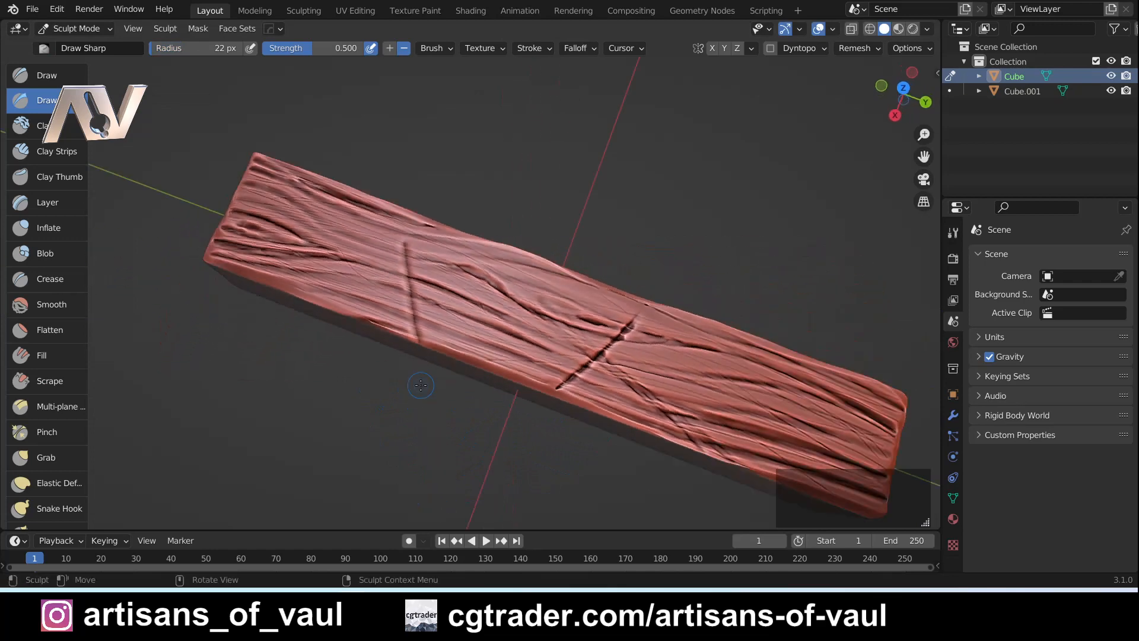
left_click_drag(406, 247, 413, 343)
left_click_drag(402, 249, 411, 340)
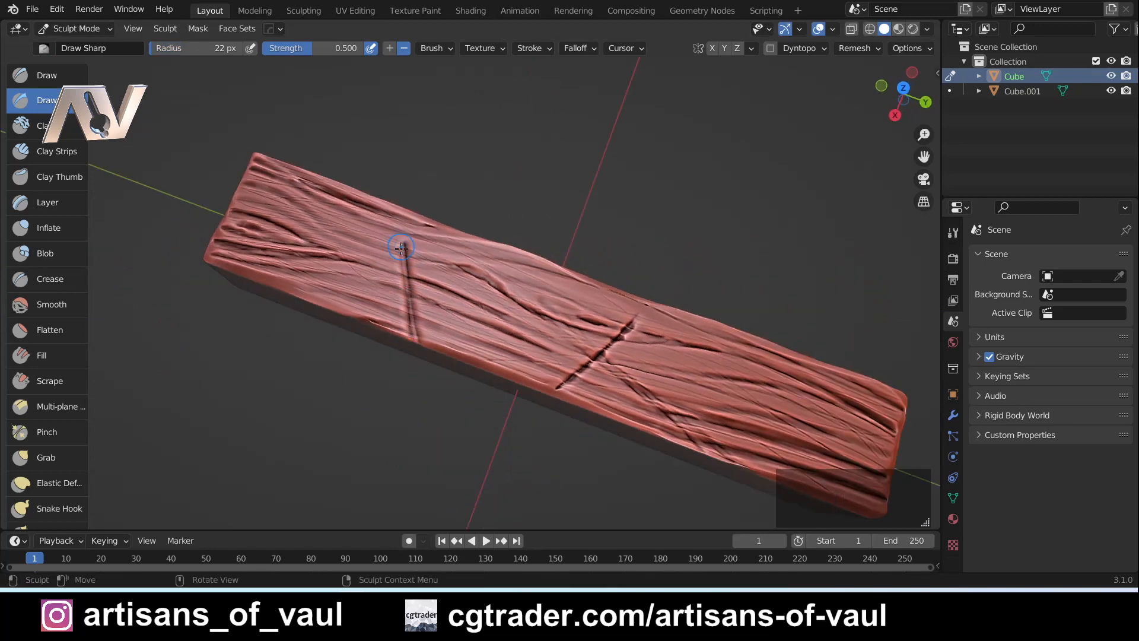
Undo the trial strokes of the second gash on the carved face
key("ctrl+z")
key("ctrl+z")
key("ctrl+z")
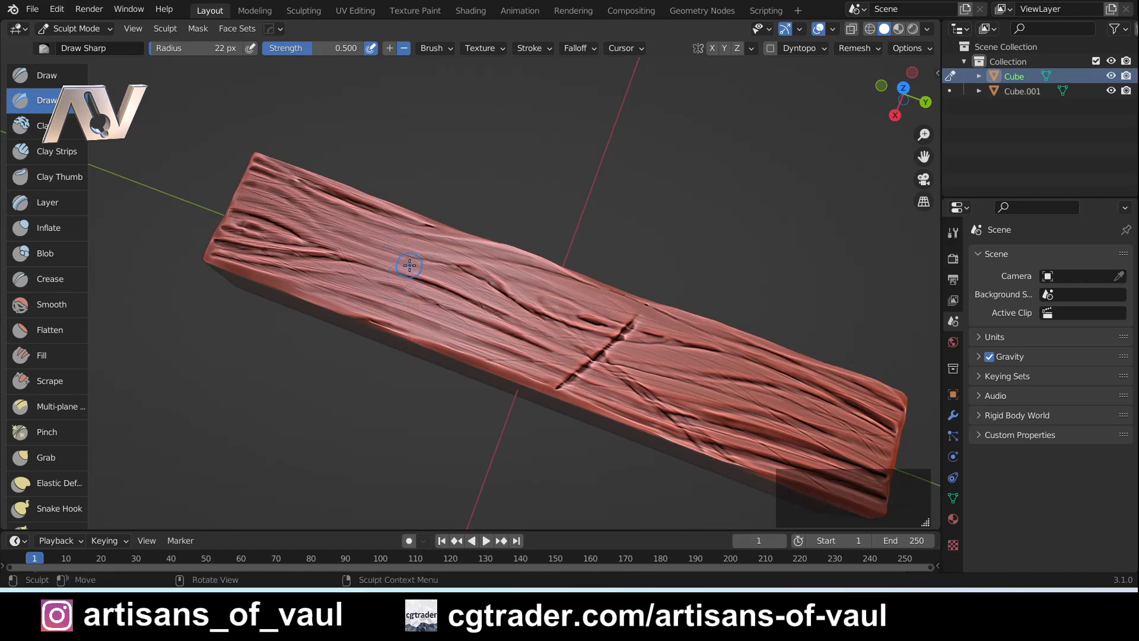
Carve a deep slanted gash to the front edge between the middle and the knot end, using two overlapping Draw Sharp strokes
left_click_drag(405, 235, 420, 344)
left_click_drag(402, 232, 419, 344)
scroll(419, 258, "up", 2)
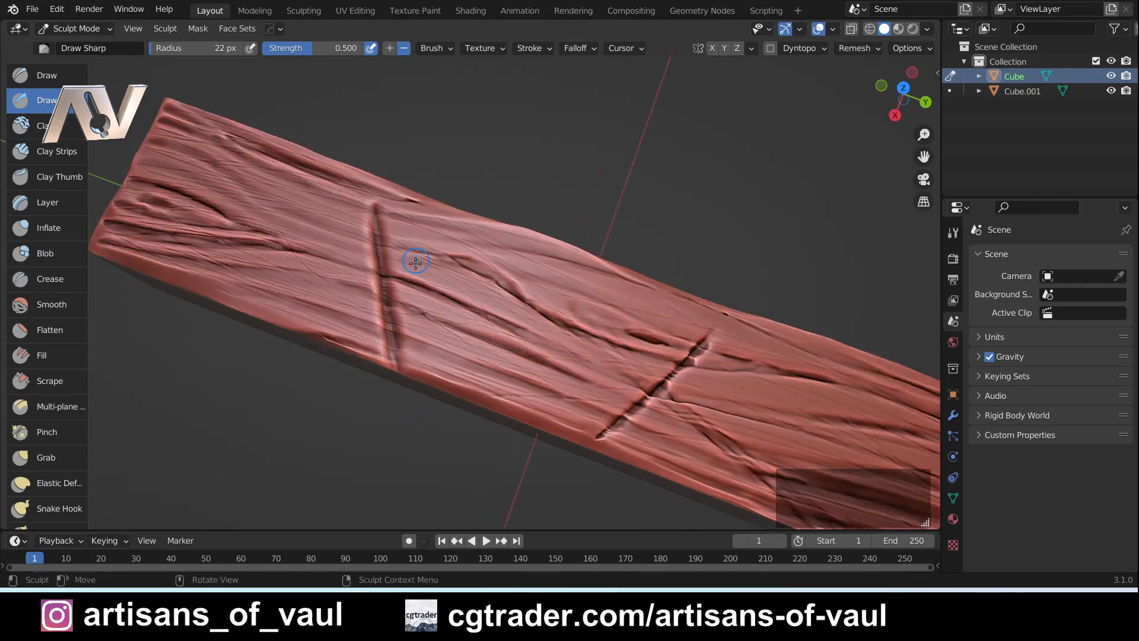
middle_click_drag(415, 259, 746, 251)
scroll(673, 272, "down", 1)
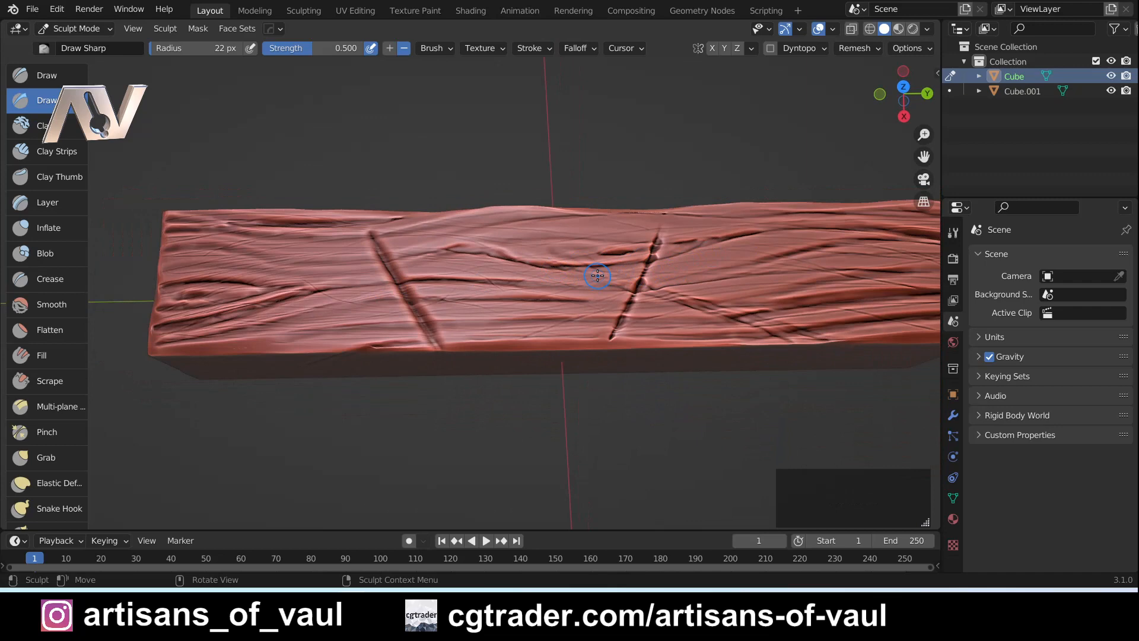
Flatten the raised wood around the two crosswise gashes with the Scrape brush at a 177 px radius
left_click(64, 381)
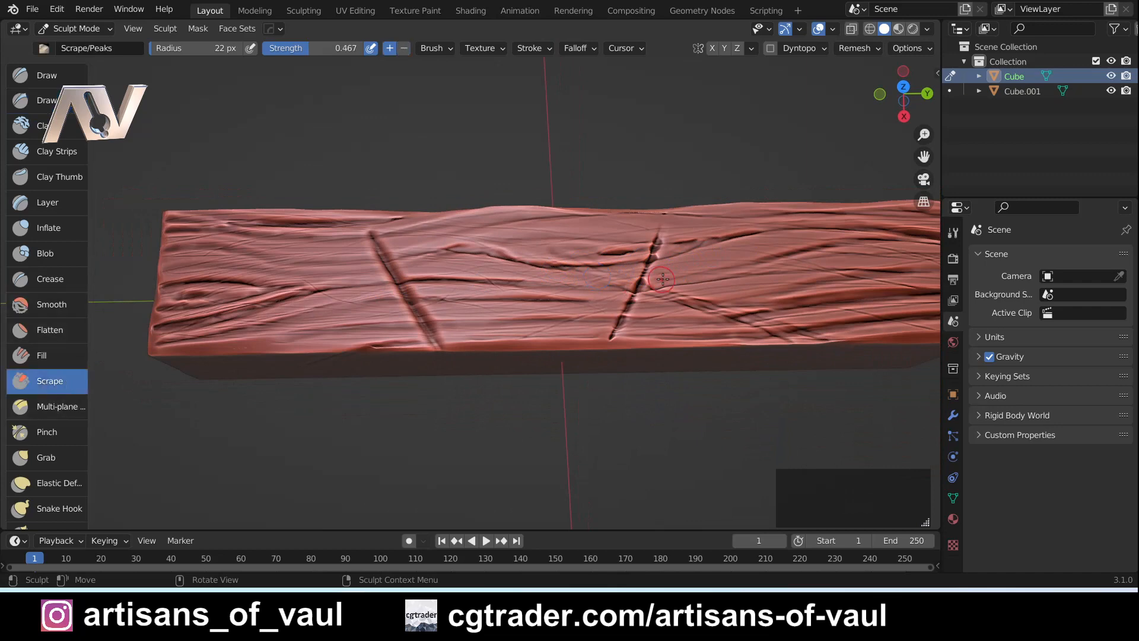
key("f")
left_click(718, 329)
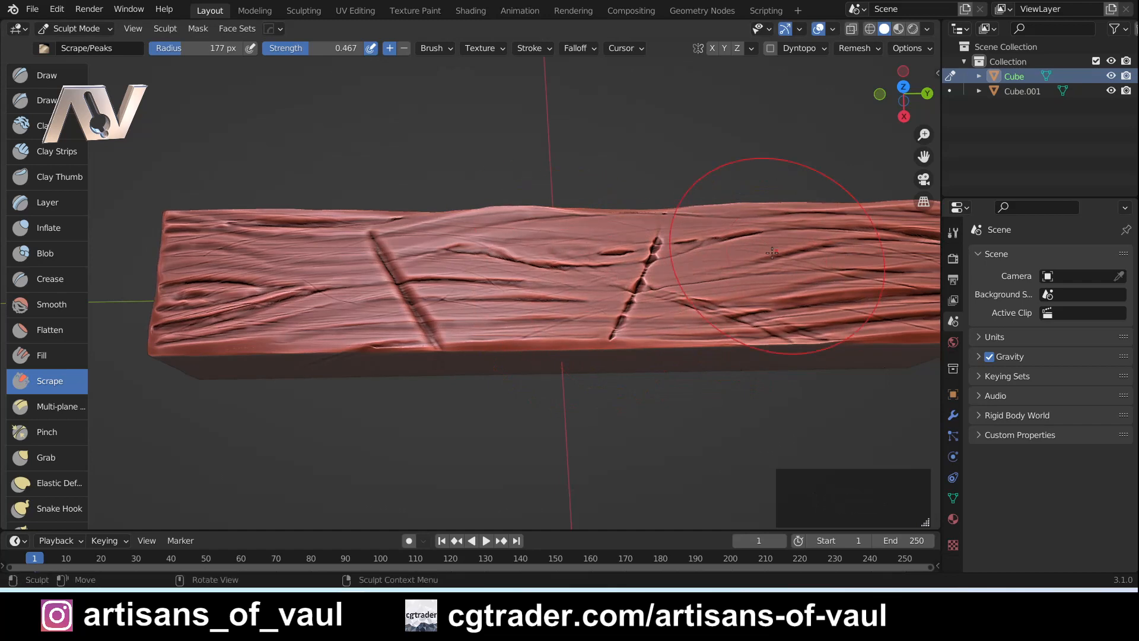
scroll(682, 292, "down", 4)
middle_click_drag(683, 293, 672, 300)
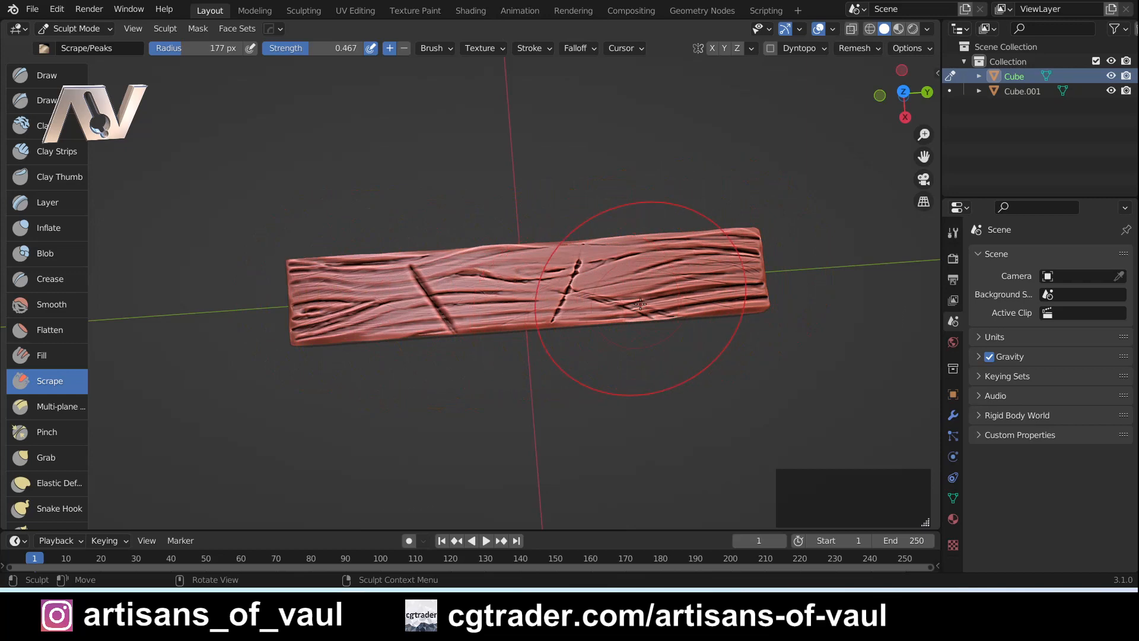
Switch from Sculpt Mode to Object Mode and bring the smooth, uncarved bar into close view
scroll(616, 306, "up", 3)
key("Tab")
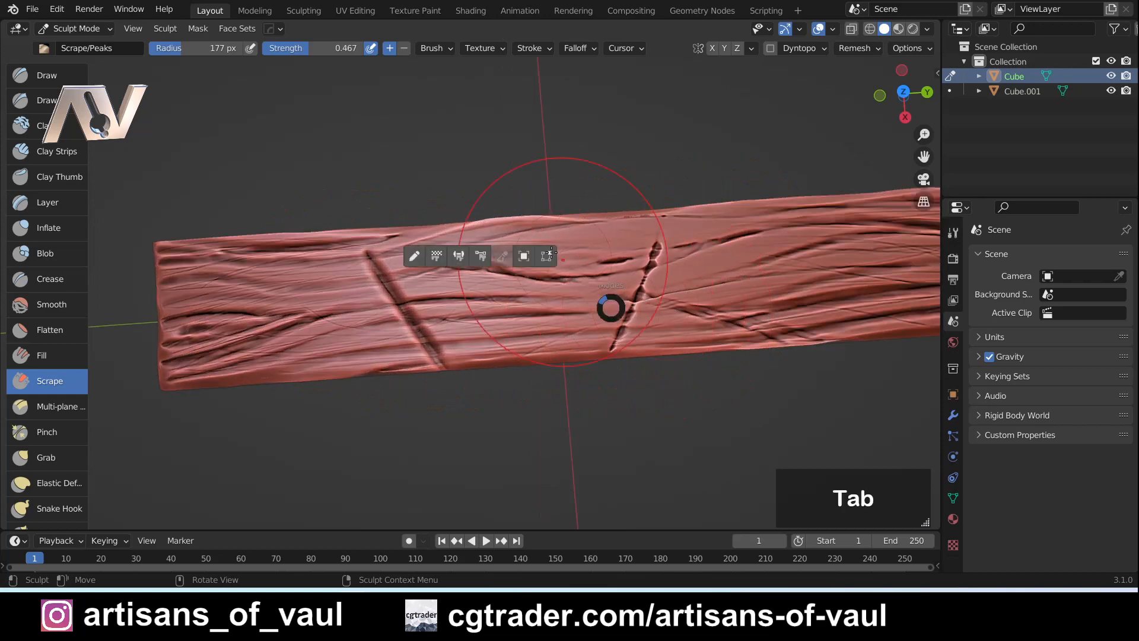
left_click(530, 255)
scroll(617, 261, "down", 4)
middle_click_drag(675, 265, 30, 279, "shift")
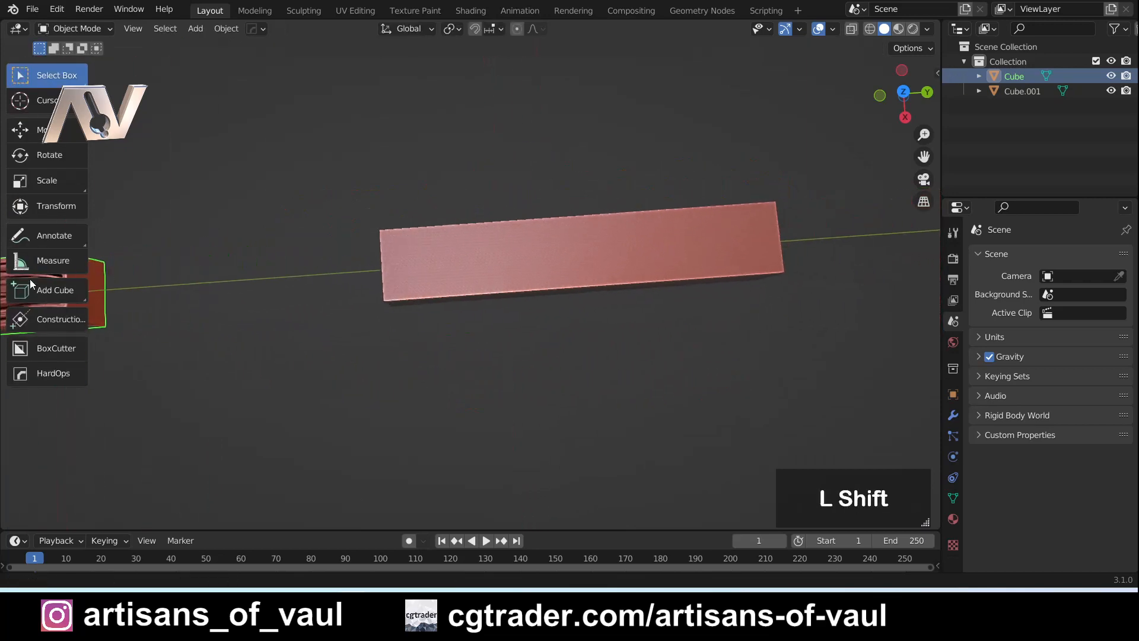
scroll(445, 280, "up", 3)
middle_click_drag(445, 280, 386, 318)
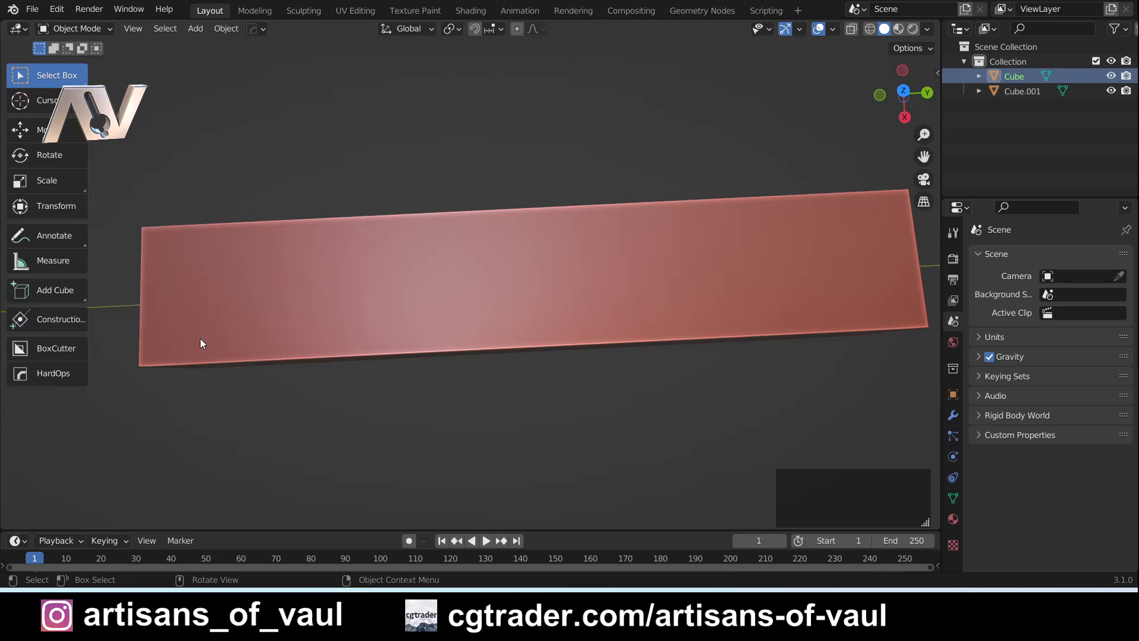
Return to Sculpt Mode, choose the Draw brush and set its direction to Add
middle_click_drag(201, 343, 262, 348)
key("Tab")
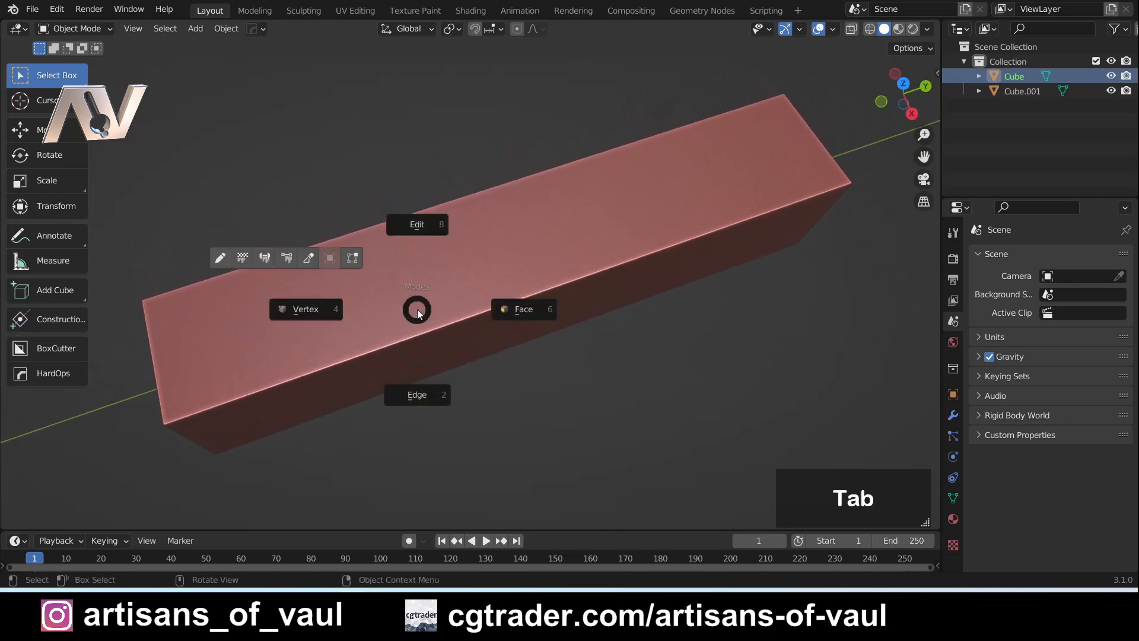
left_click(310, 258)
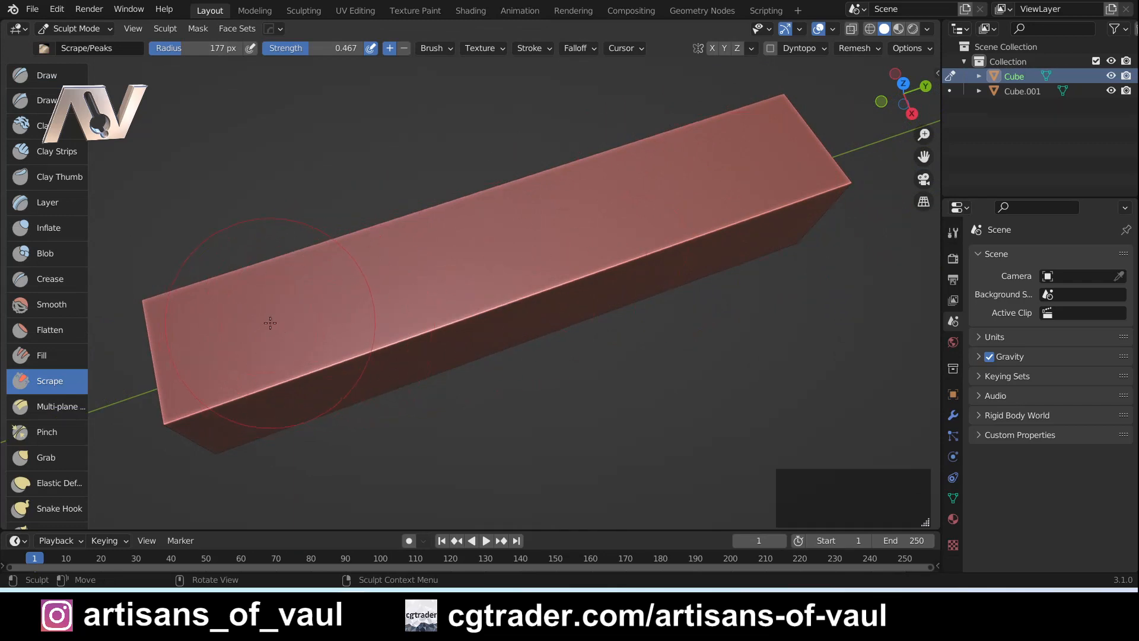
left_click(46, 76)
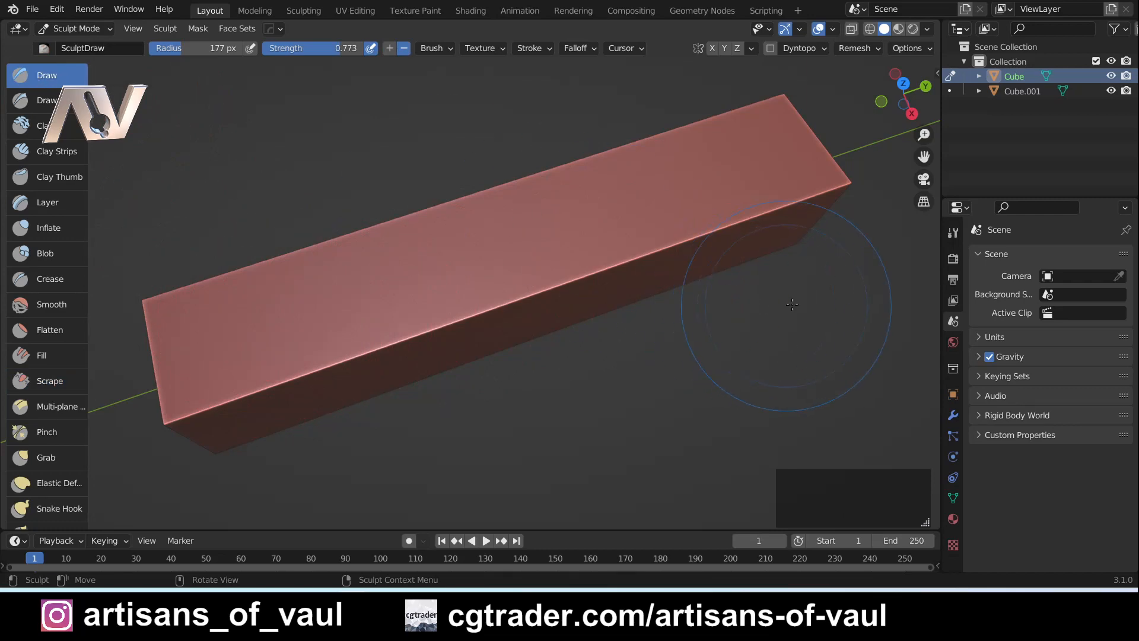
left_click(953, 235)
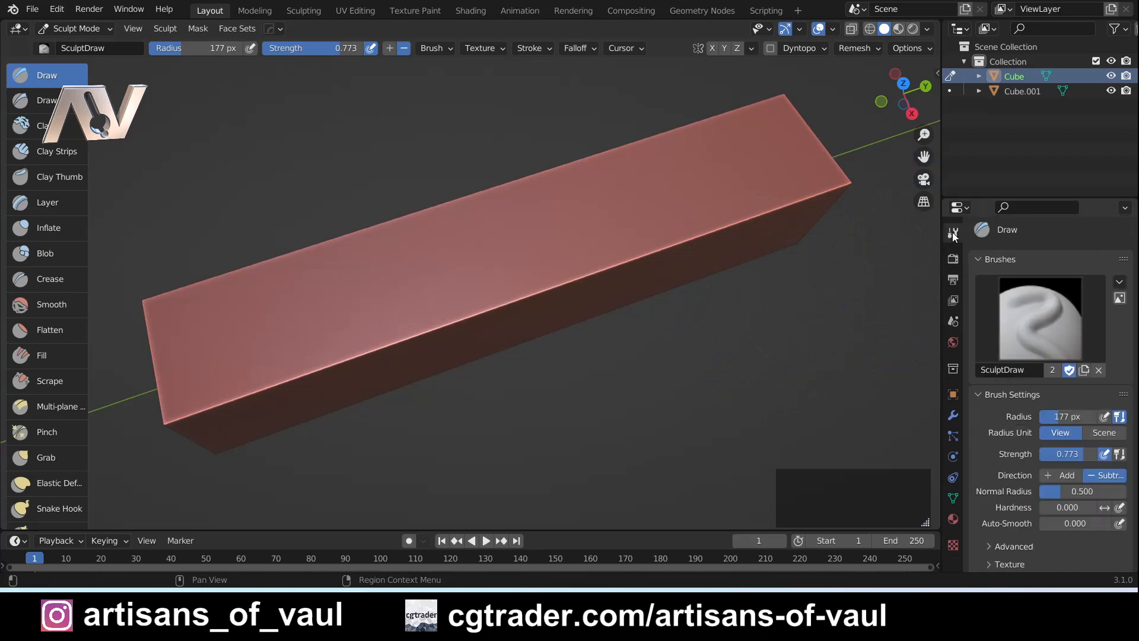
scroll(1076, 404, "down", 1)
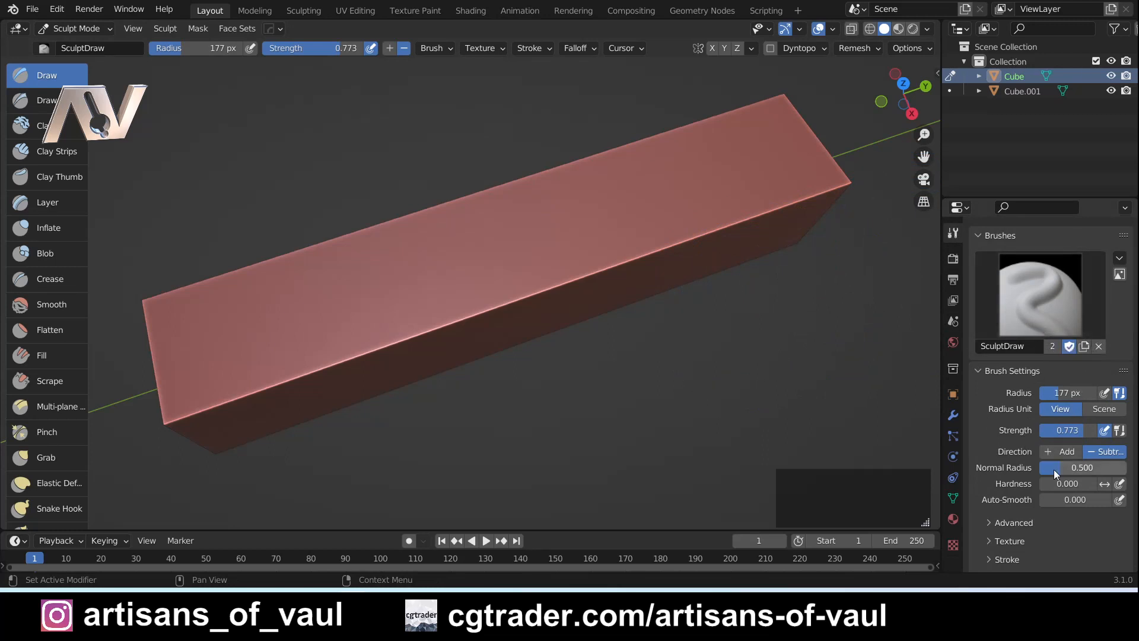
left_click(1048, 451)
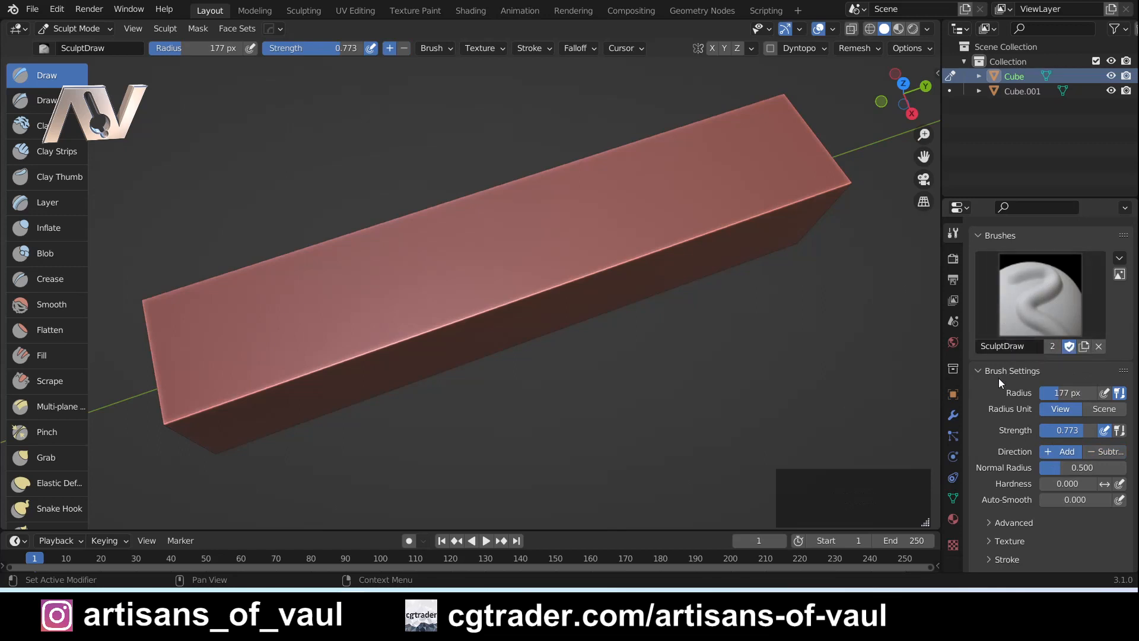
Create a new texture for the Draw brush and give it a wood-related name
scroll(1003, 303, "down", 4)
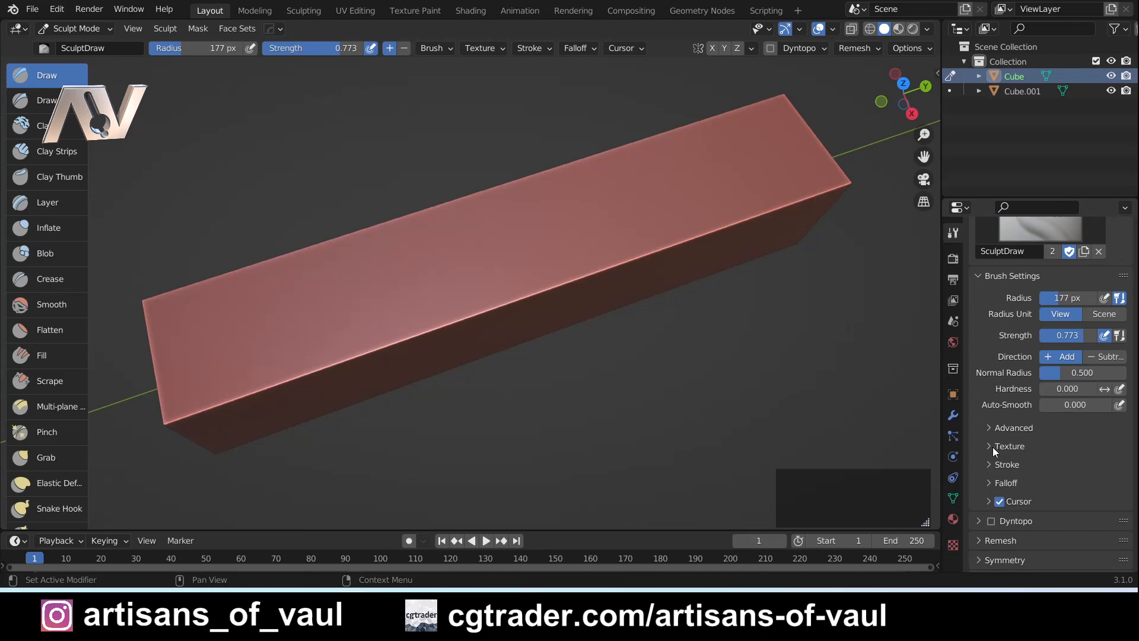
left_click(992, 447)
scroll(991, 447, "down", 5)
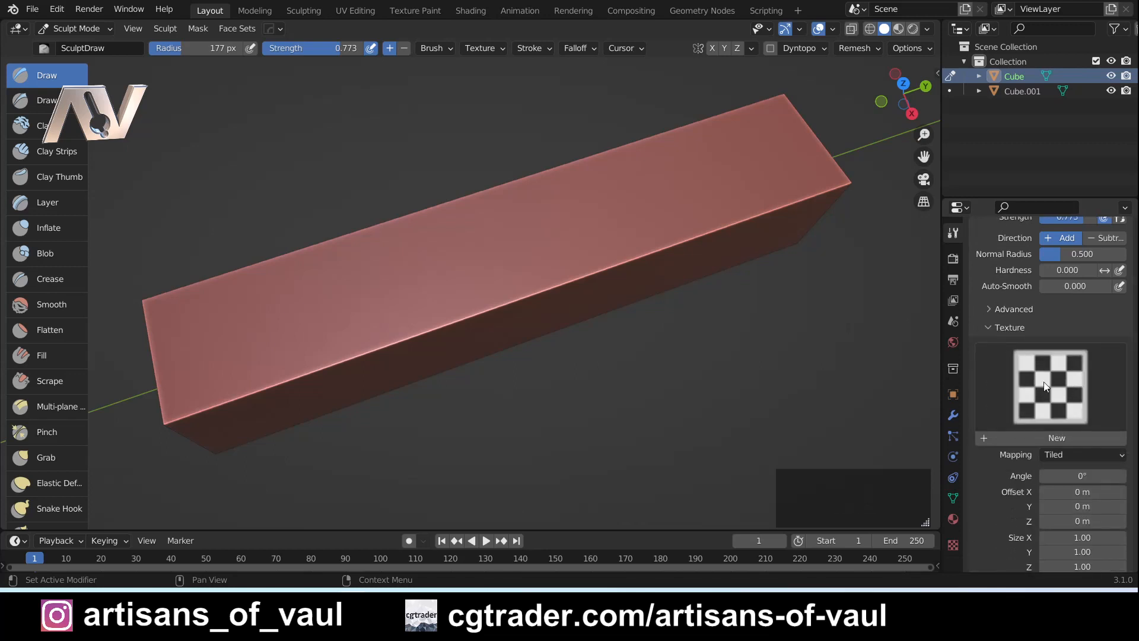
left_click(983, 437)
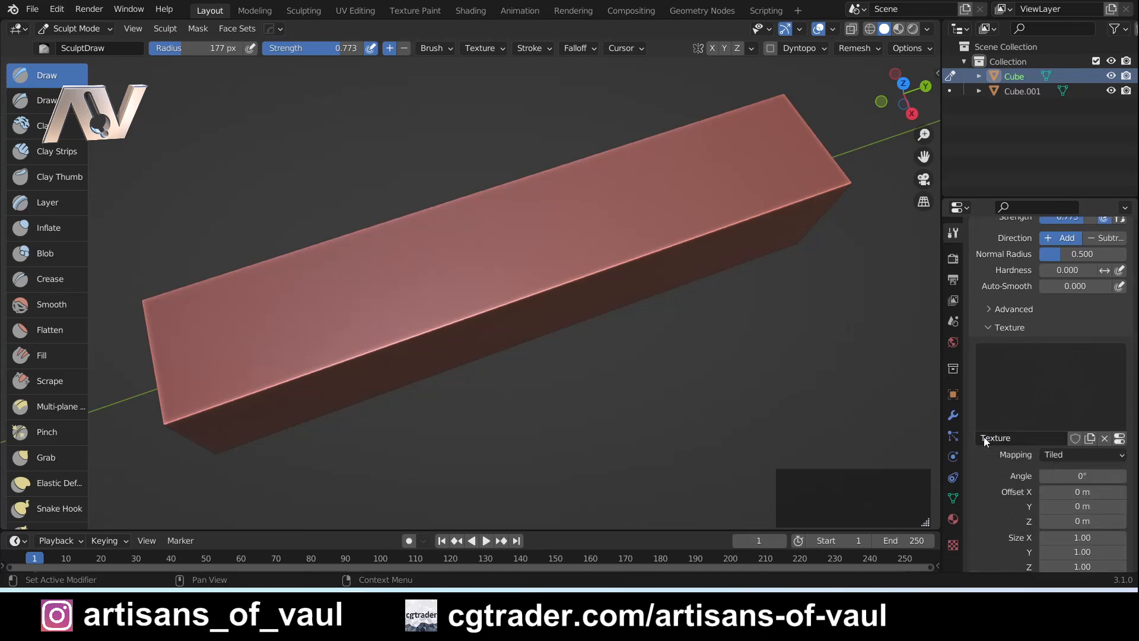
double_click(1018, 443)
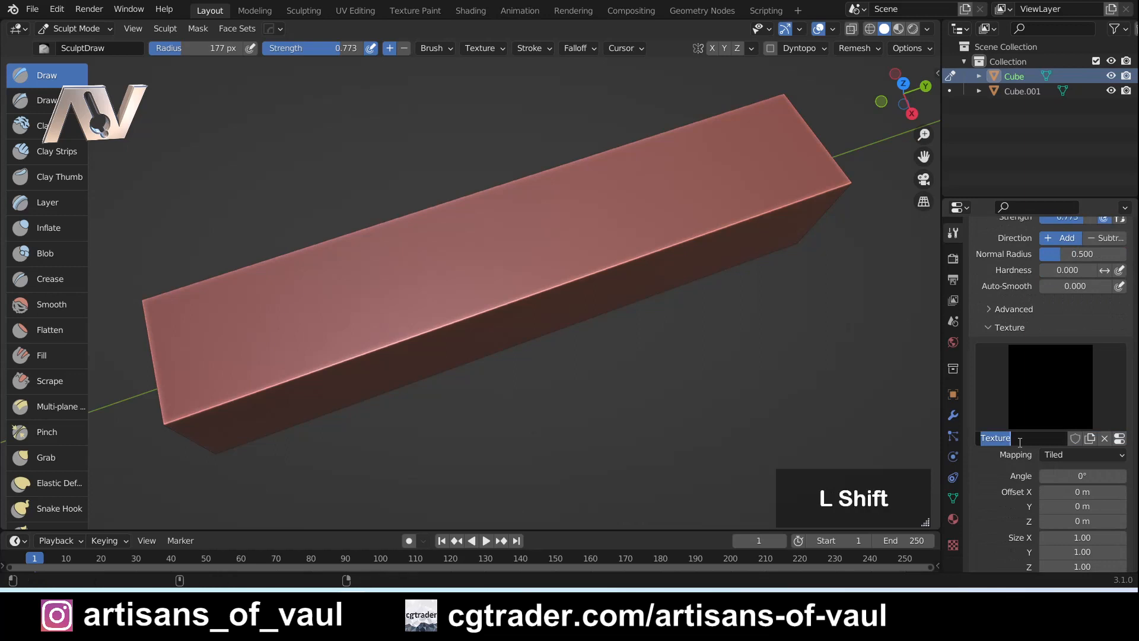
type("Woo")
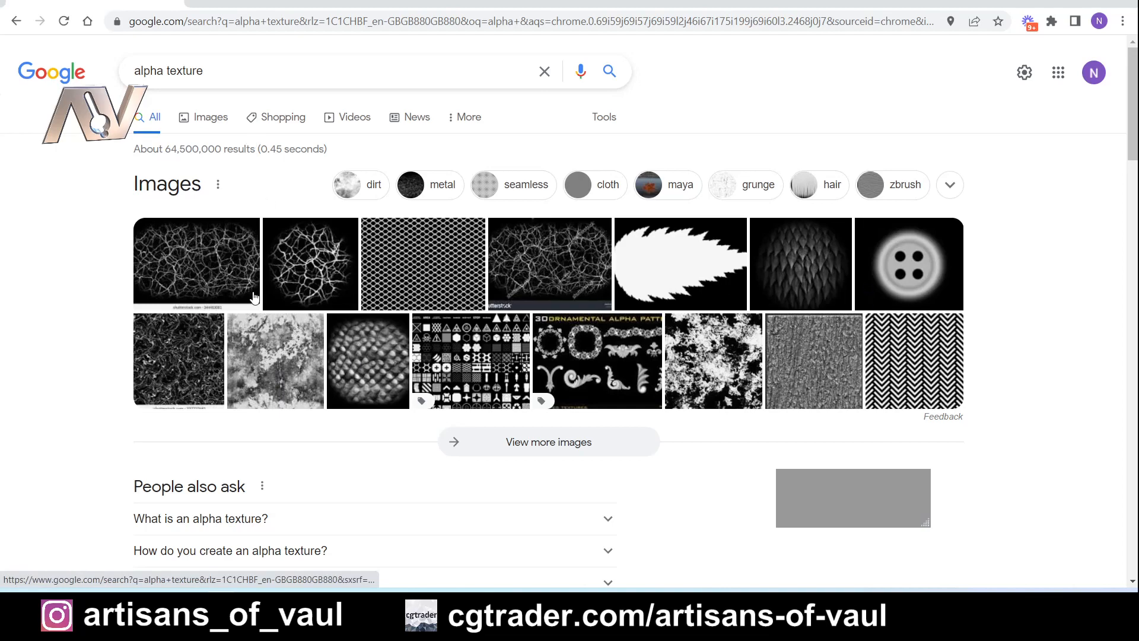
In the web browser, look through the Google results for "alpha texture" and open the ZBrush Alpha Library page
scroll(253, 297, "down", 5)
scroll(252, 231, "down", 1)
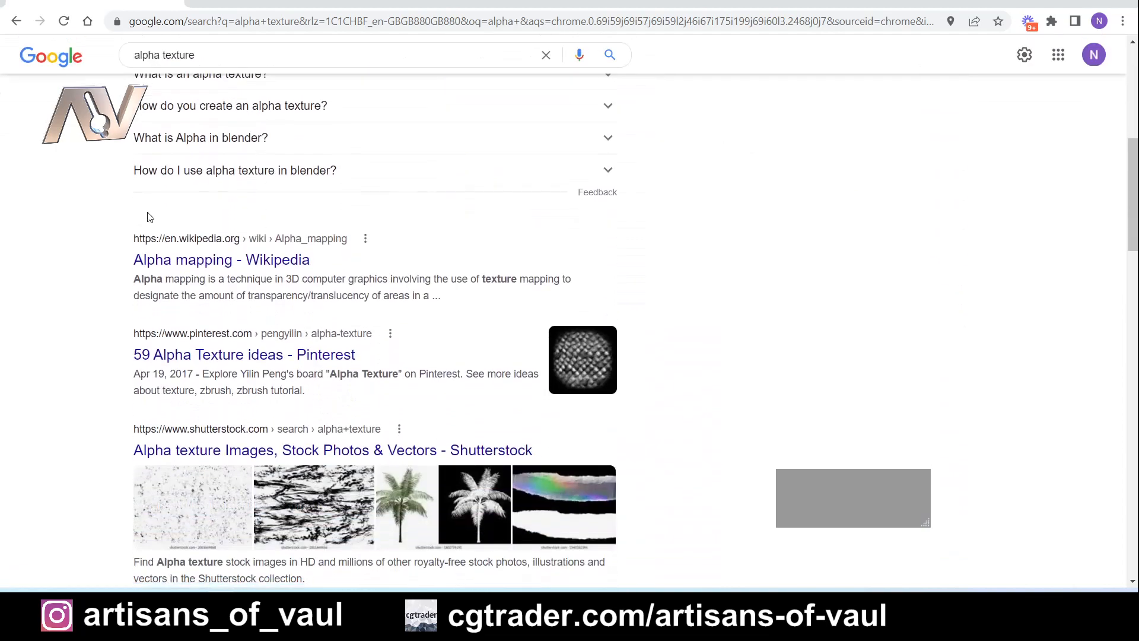
scroll(115, 213, "down", 6)
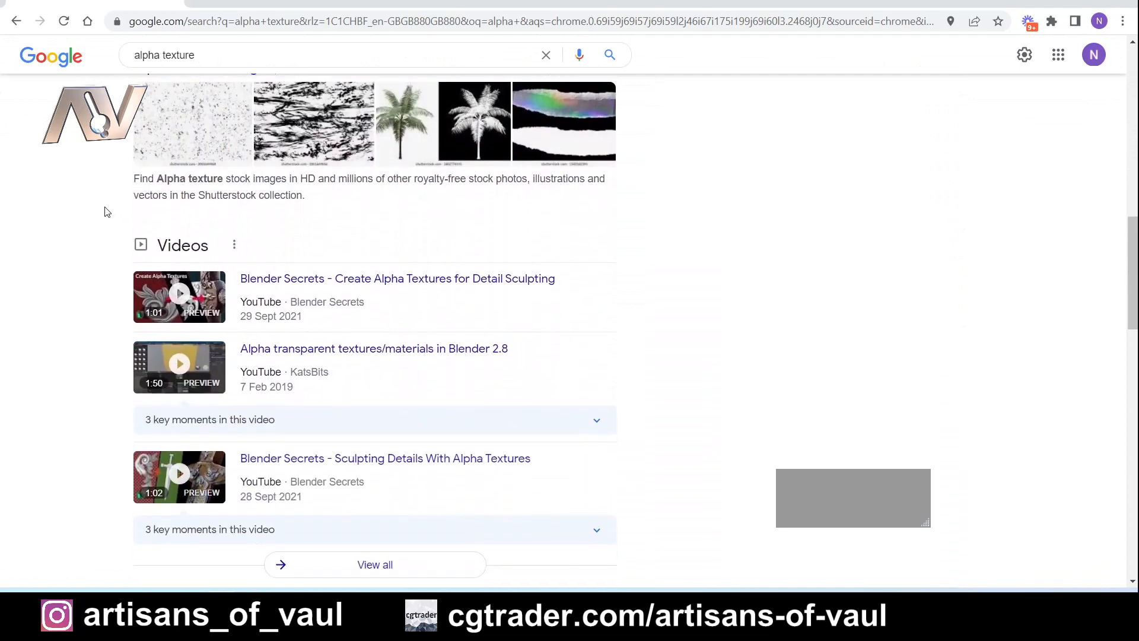
scroll(106, 211, "down", 7)
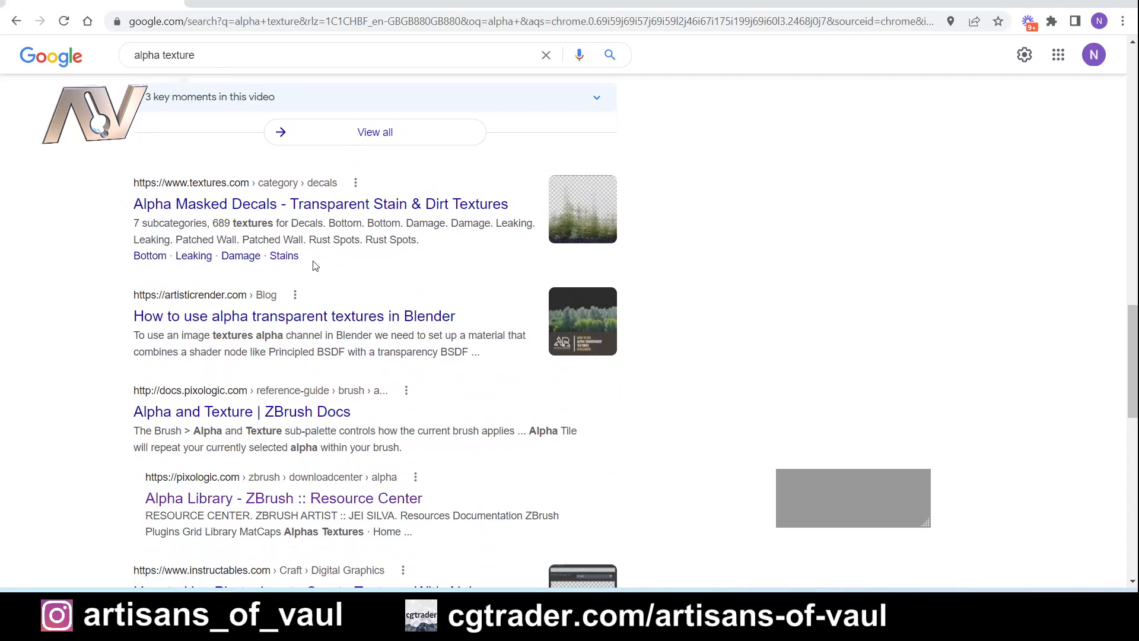
scroll(315, 265, "down", 2)
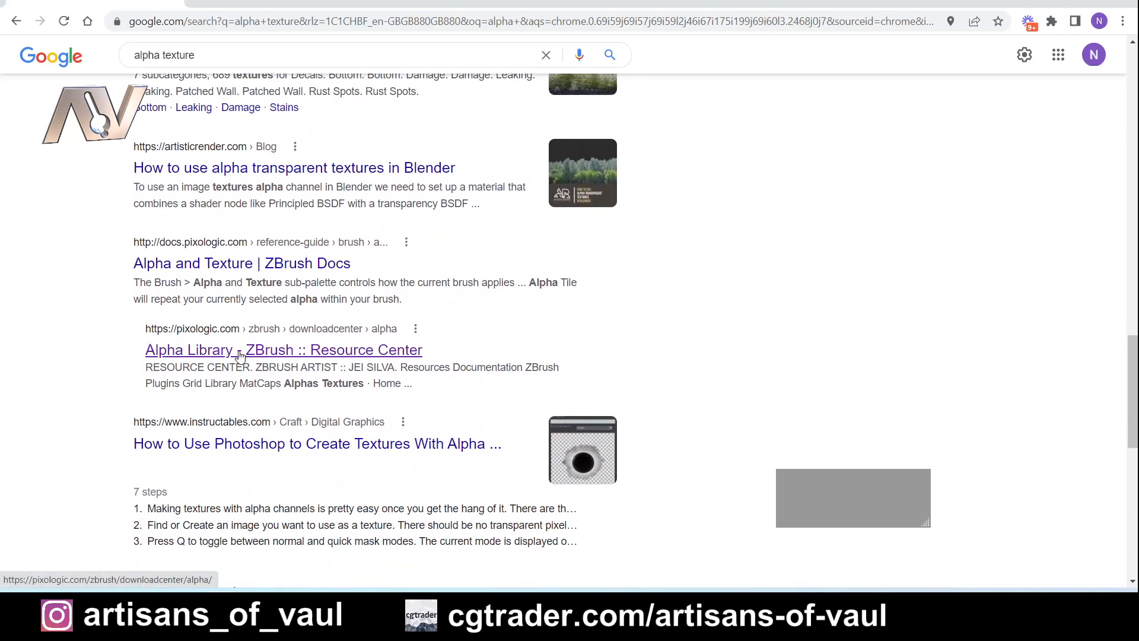
left_click(352, 352)
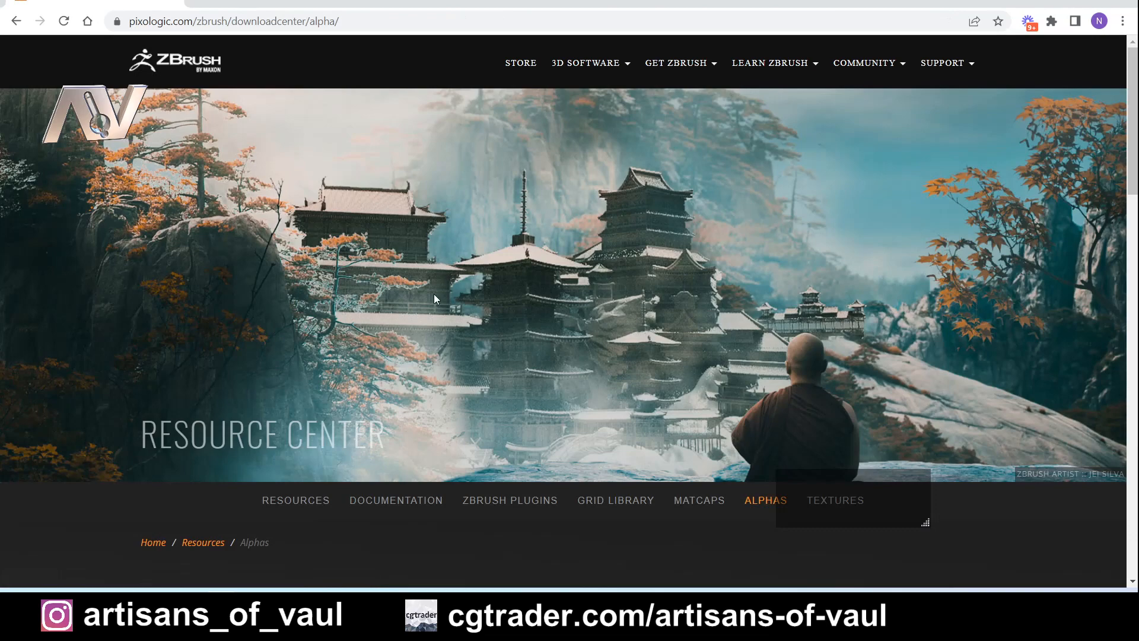
Look through the New, Ground and Nature categories of the ZBrush Alpha Library for alphas suited to wood
scroll(433, 294, "down", 8)
scroll(431, 280, "down", 4)
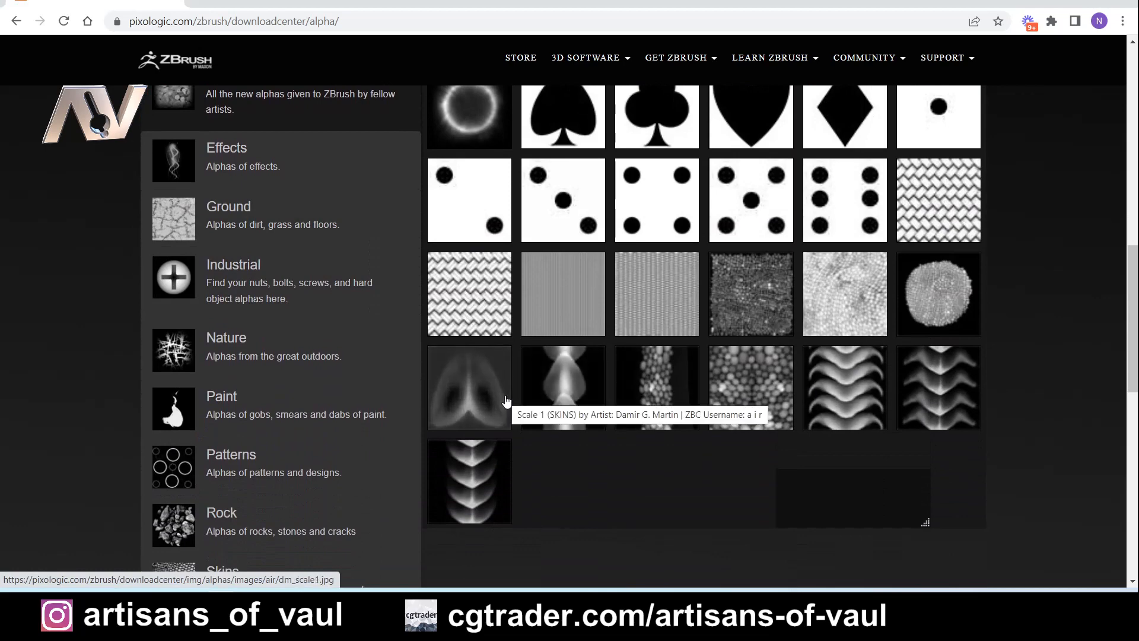
scroll(489, 392, "up", 1)
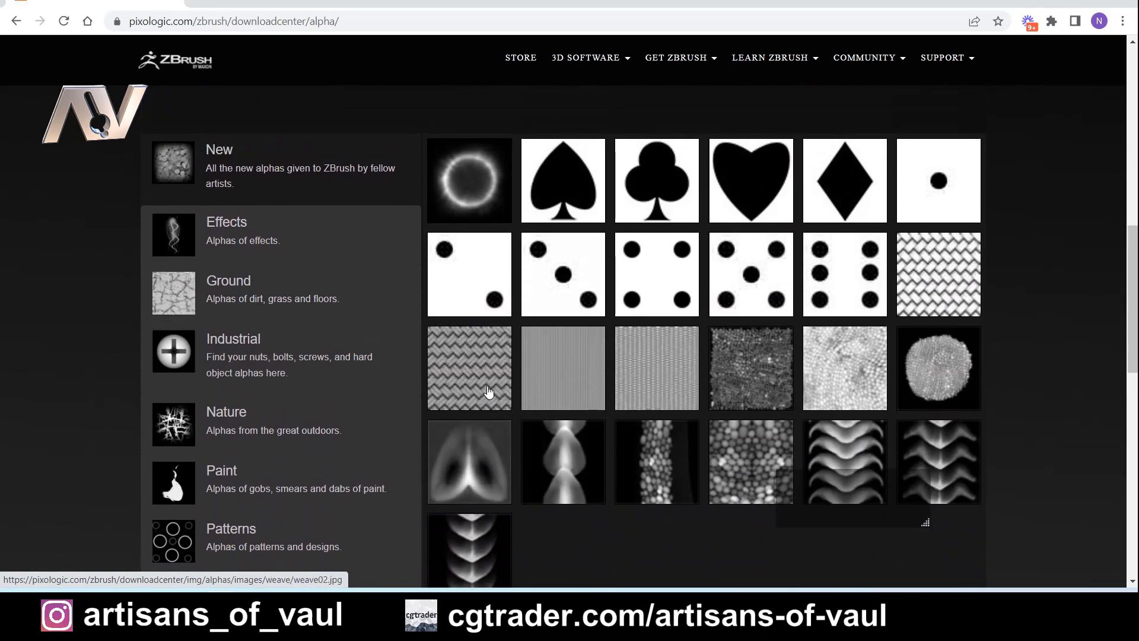
scroll(488, 392, "down", 1)
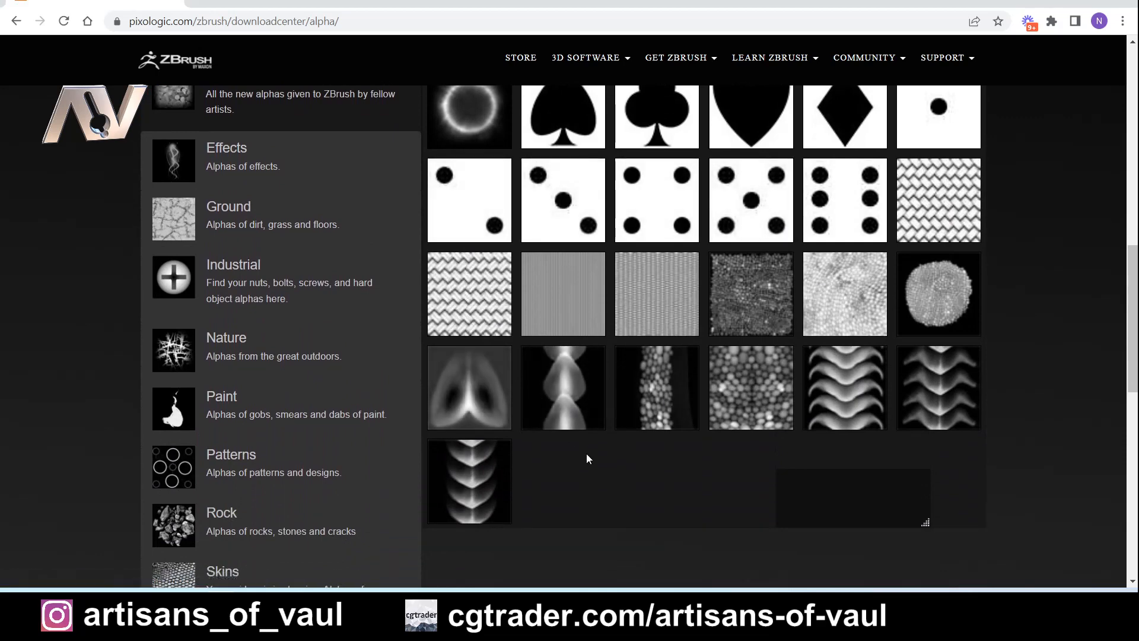
scroll(258, 178, "down", 1)
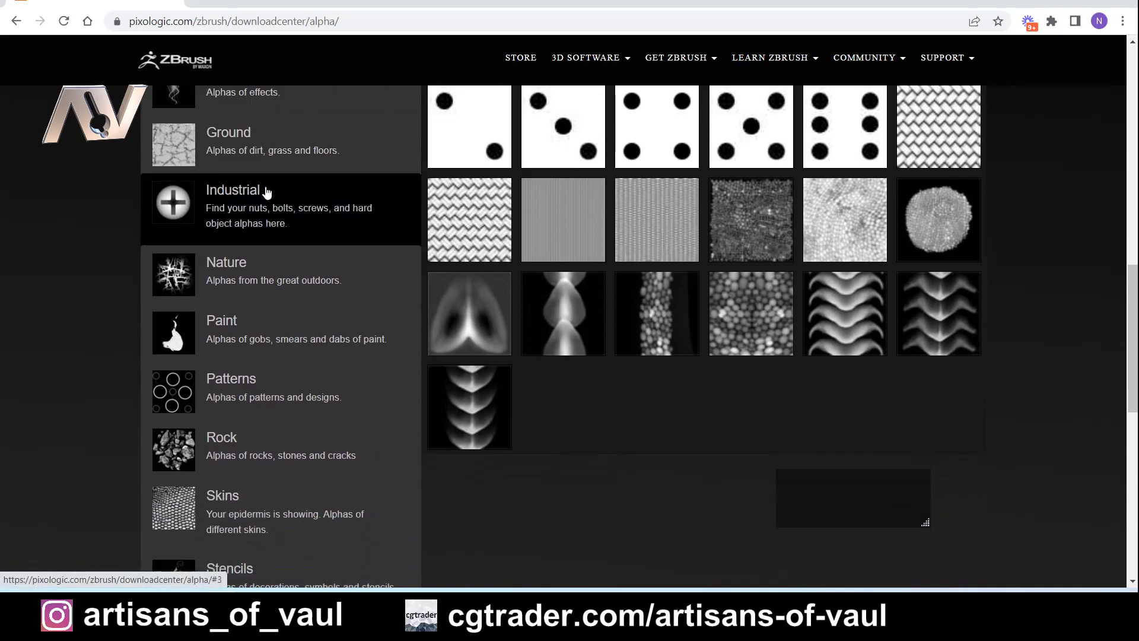
left_click(267, 157)
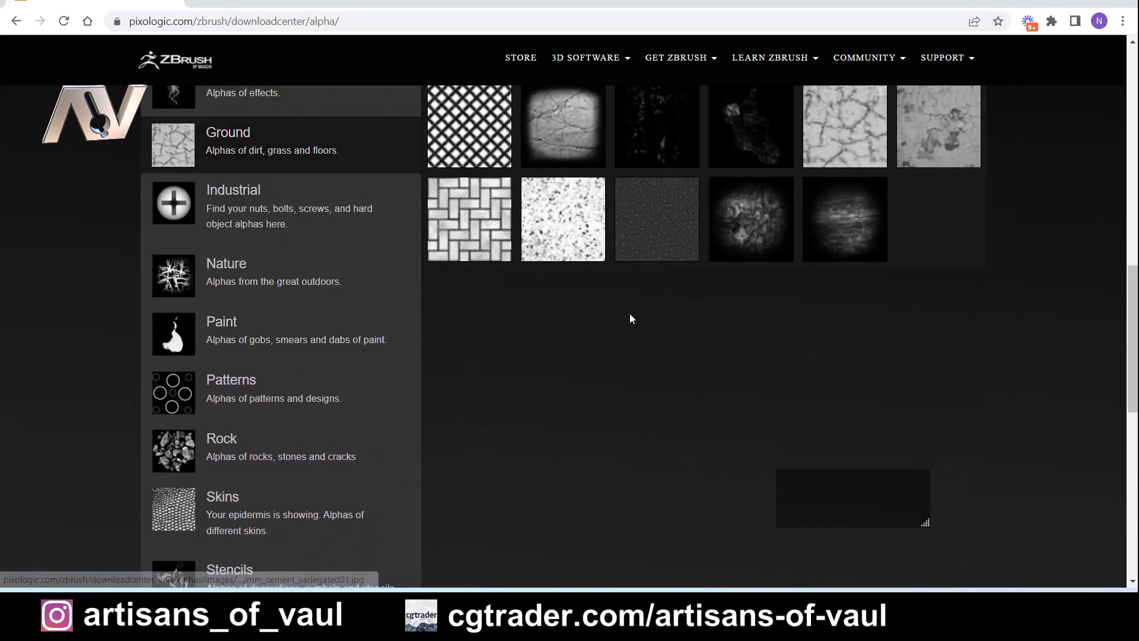
left_click(266, 274)
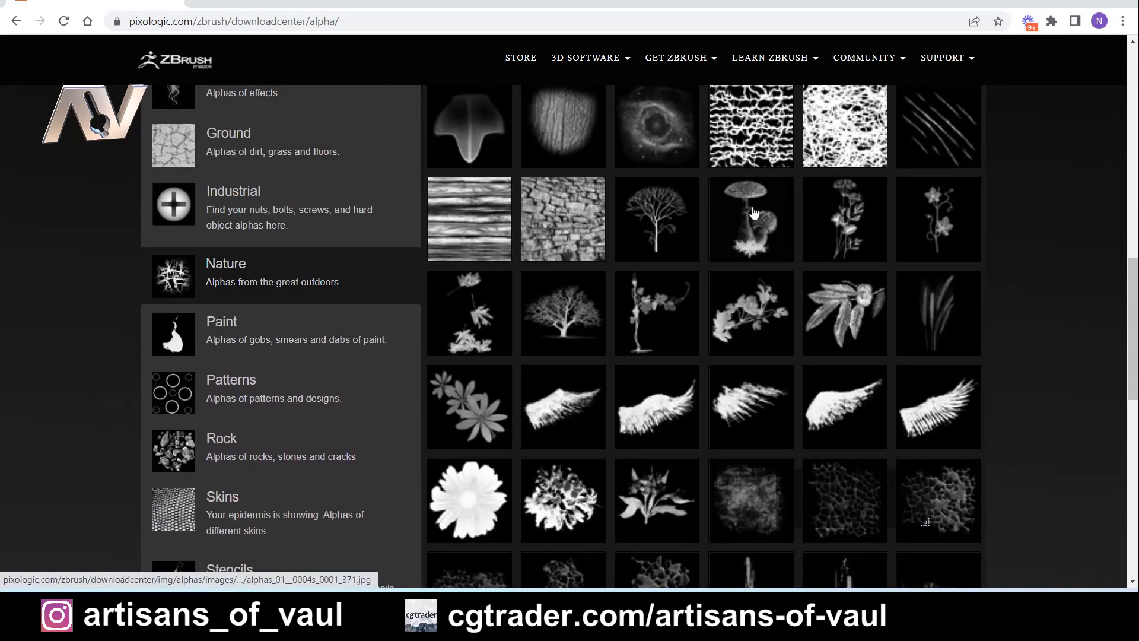
scroll(485, 353, "down", 1)
scroll(484, 353, "down", 2)
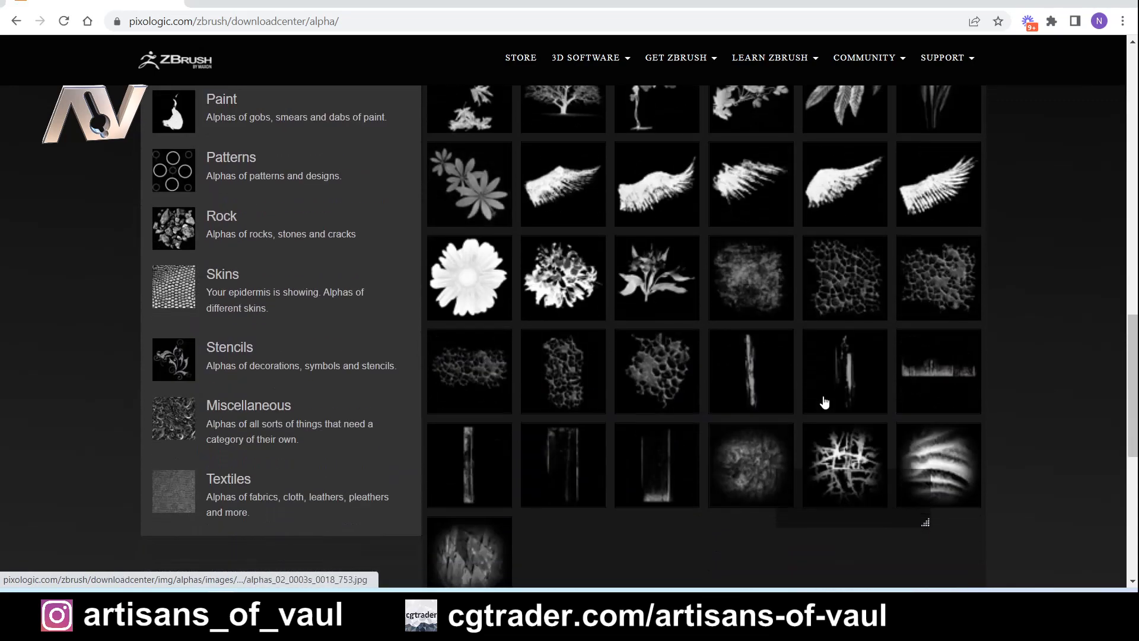
scroll(589, 338, "down", 3)
scroll(588, 338, "up", 5)
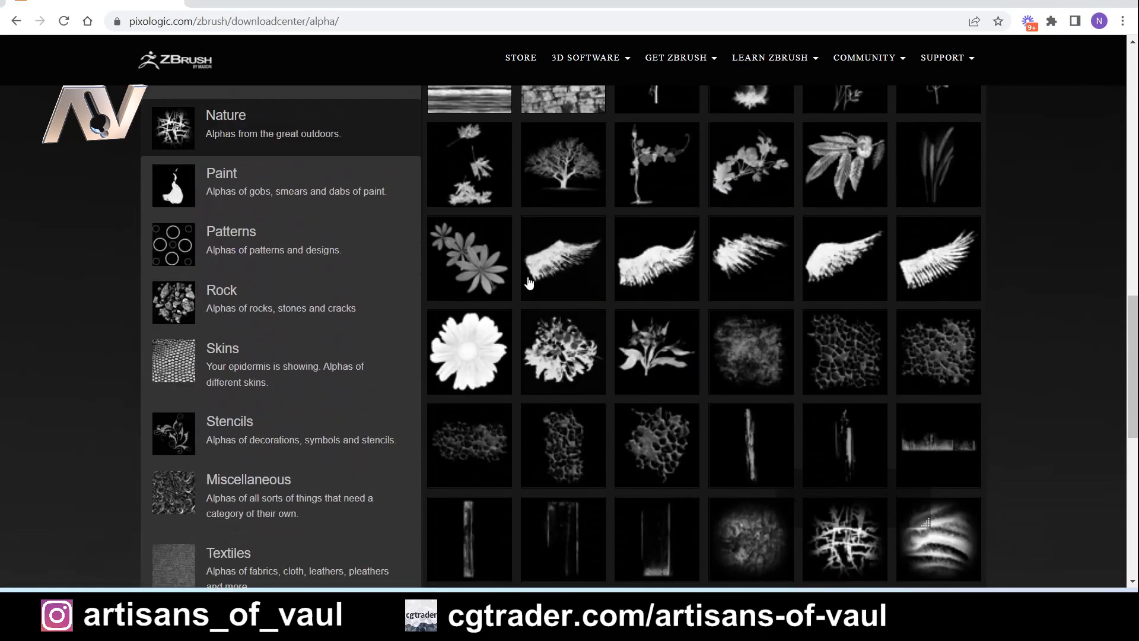
Open the Rock category of the alpha library and examine its rock, stone and crack alphas
left_click(254, 300)
scroll(263, 300, "down", 2)
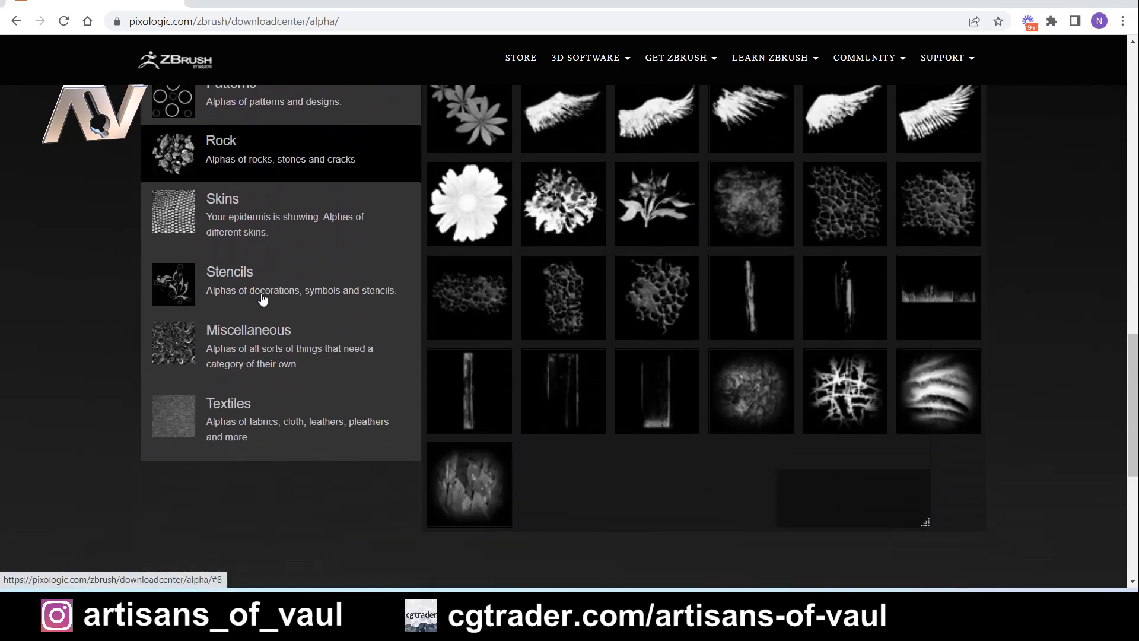
scroll(249, 232, "up", 1)
left_click(237, 235)
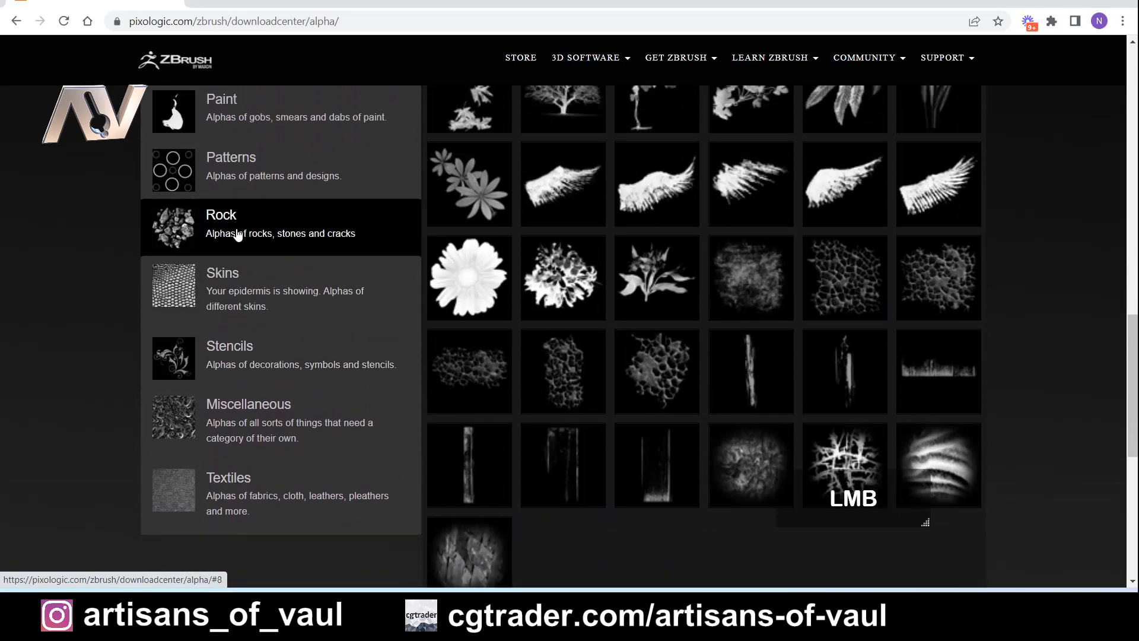
scroll(819, 255, "down", 3)
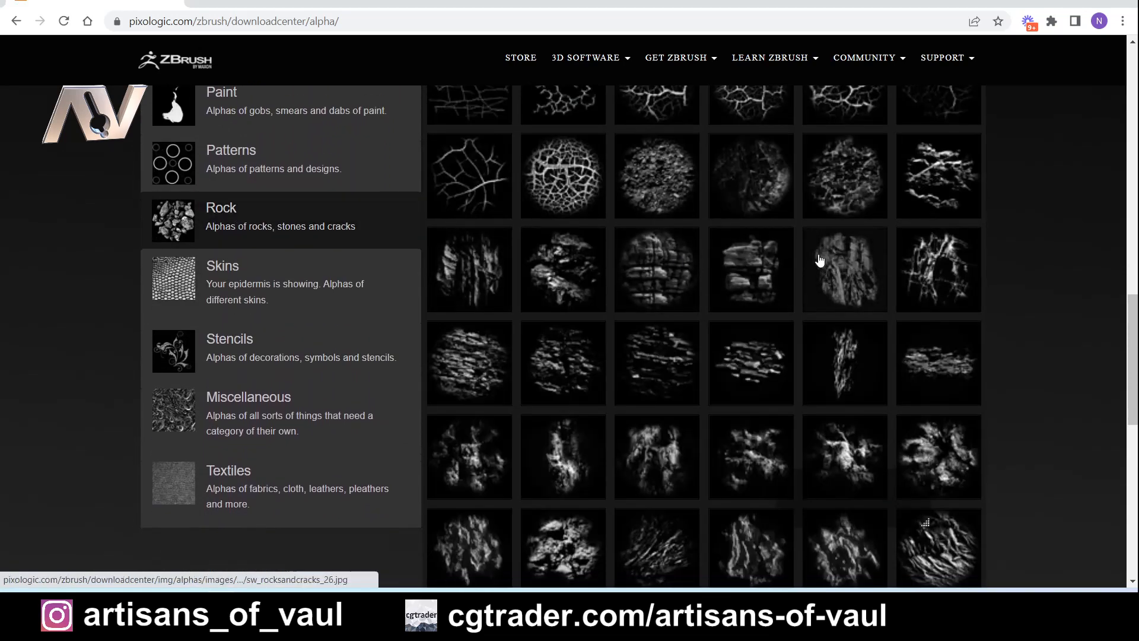
scroll(924, 312, "down", 2)
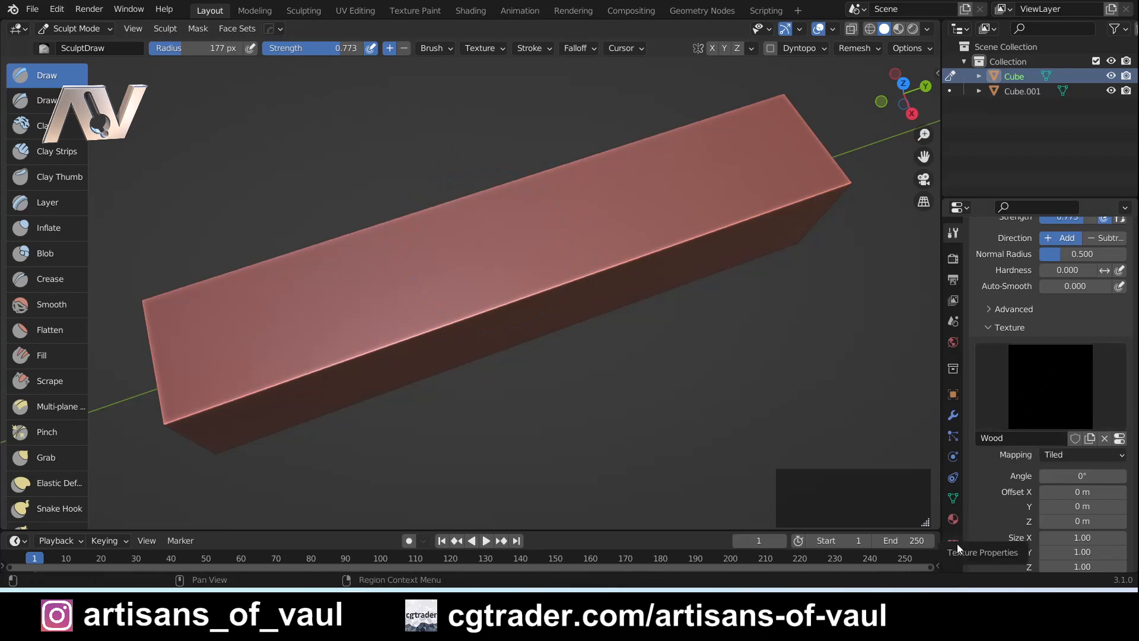
Back in Blender, open the Wood texture's settings, keep its type as Image or Movie and load BLURWoodAlpha.png from the Wood folder
left_click(1119, 438)
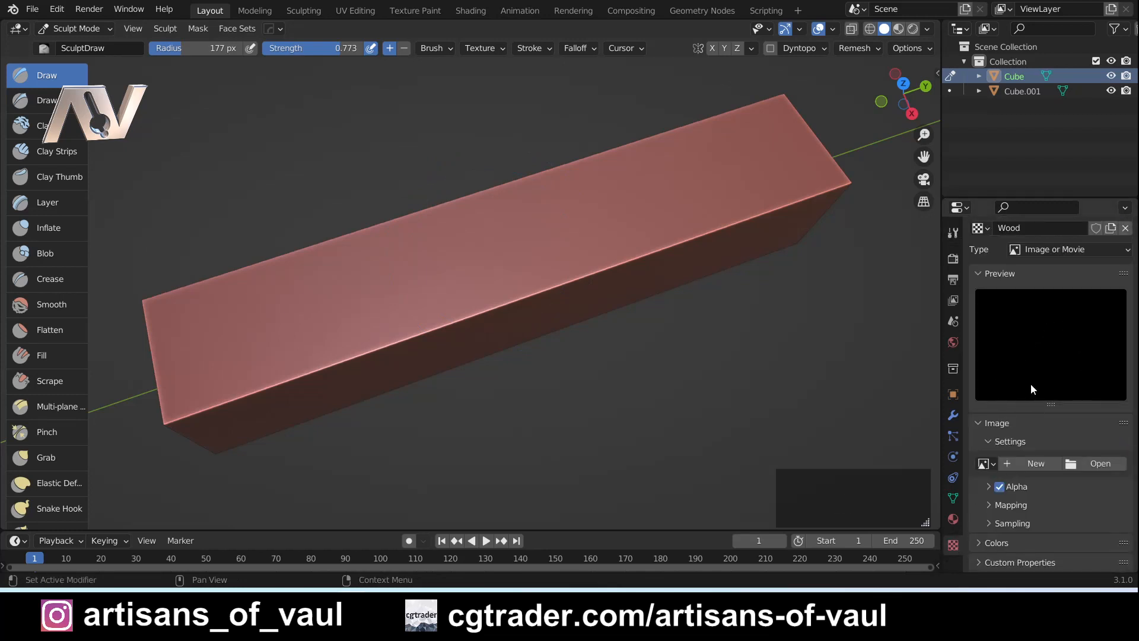
scroll(1015, 283, "up", 1)
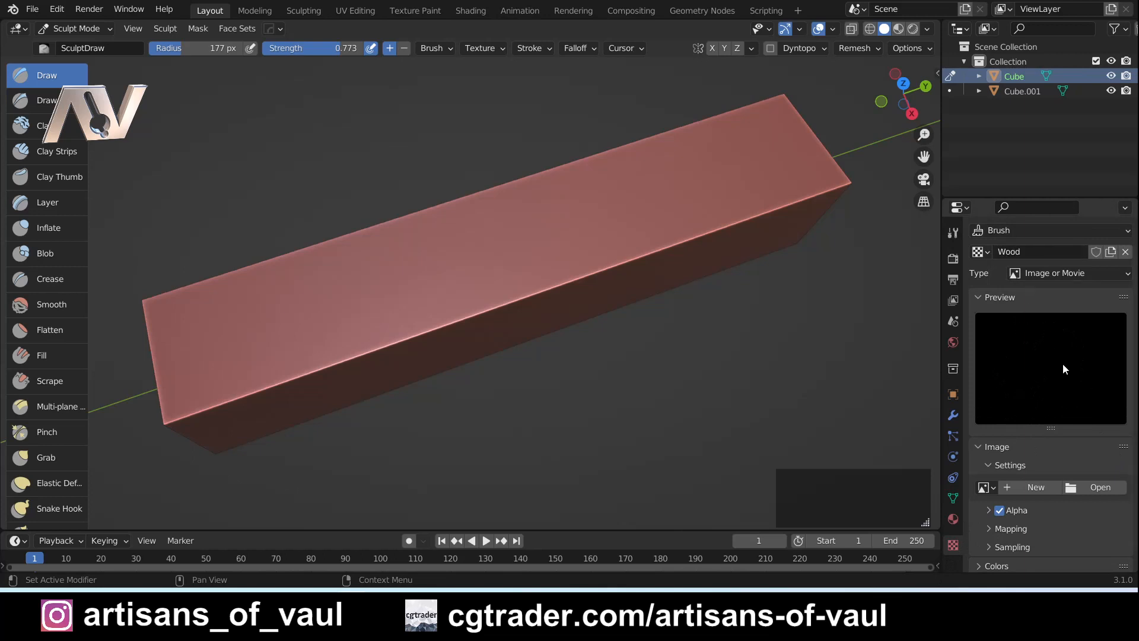
left_click(1062, 274)
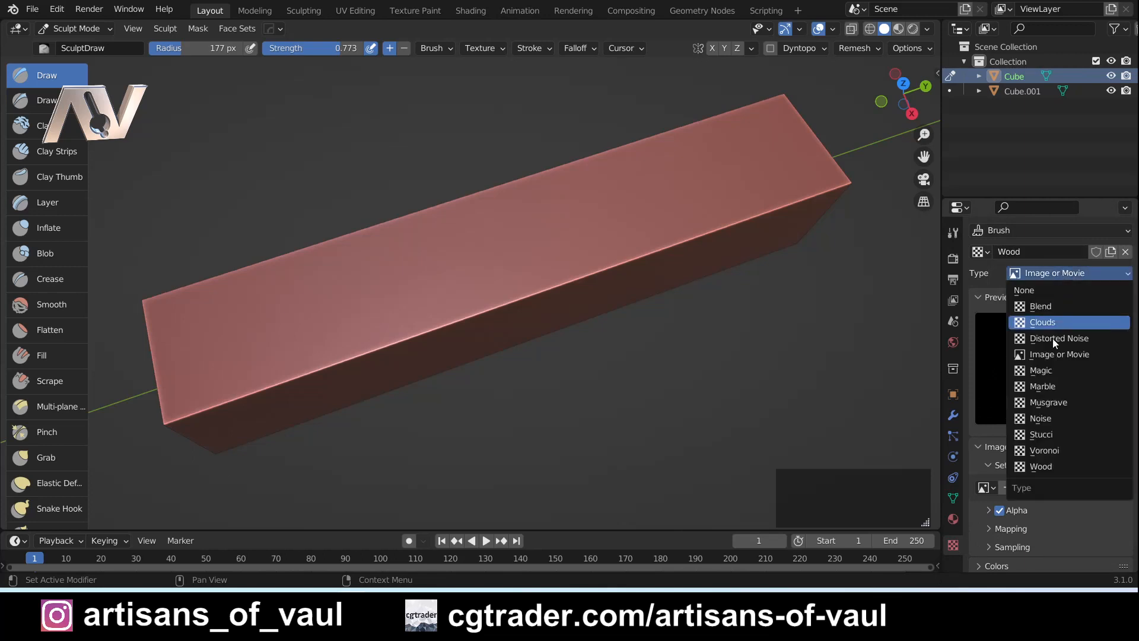
left_click(1041, 272)
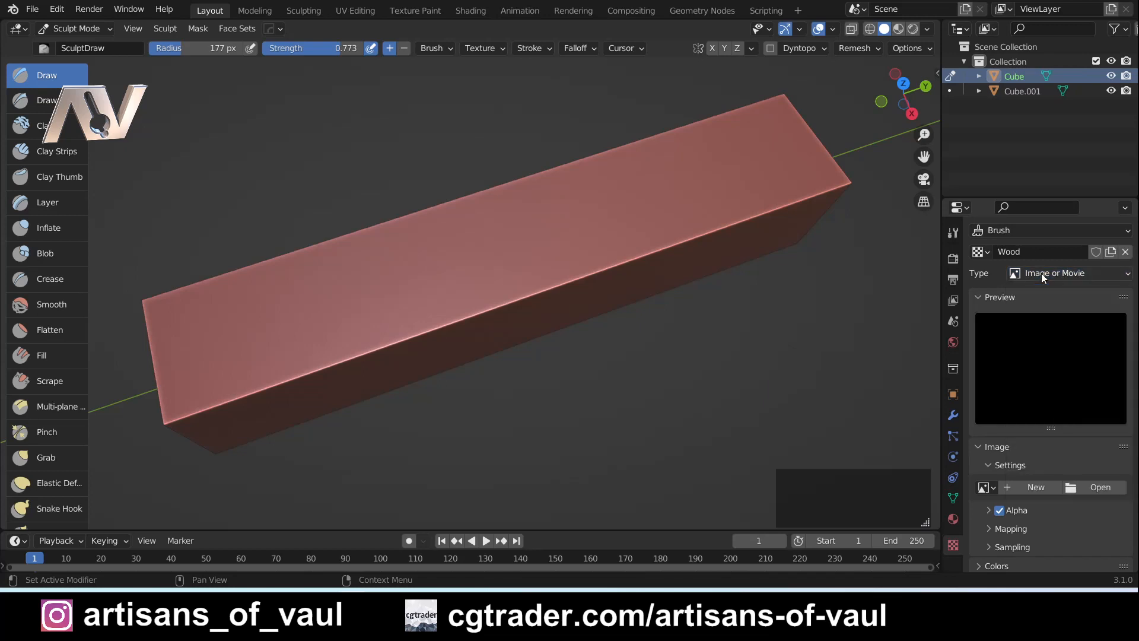
scroll(1009, 439, "down", 1)
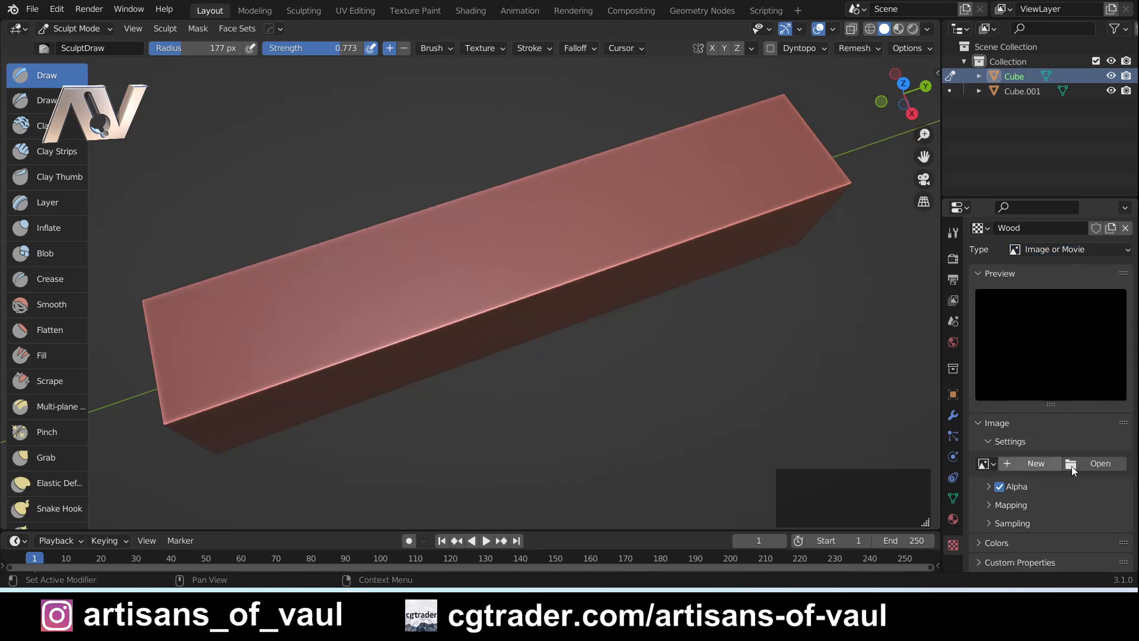
left_click(1087, 464)
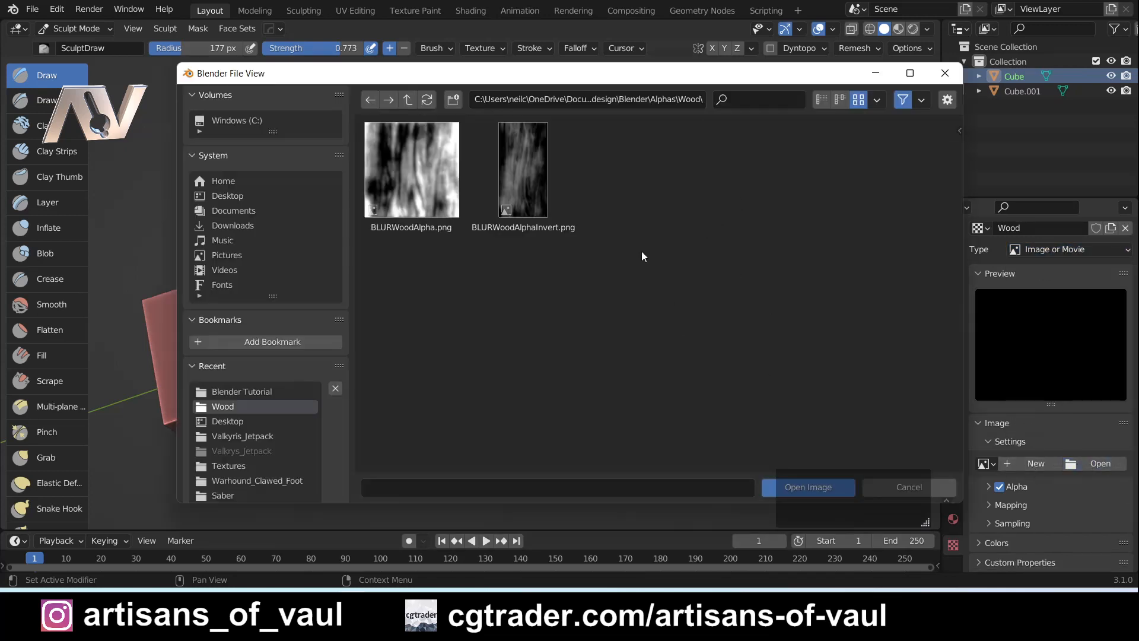
left_click(419, 177)
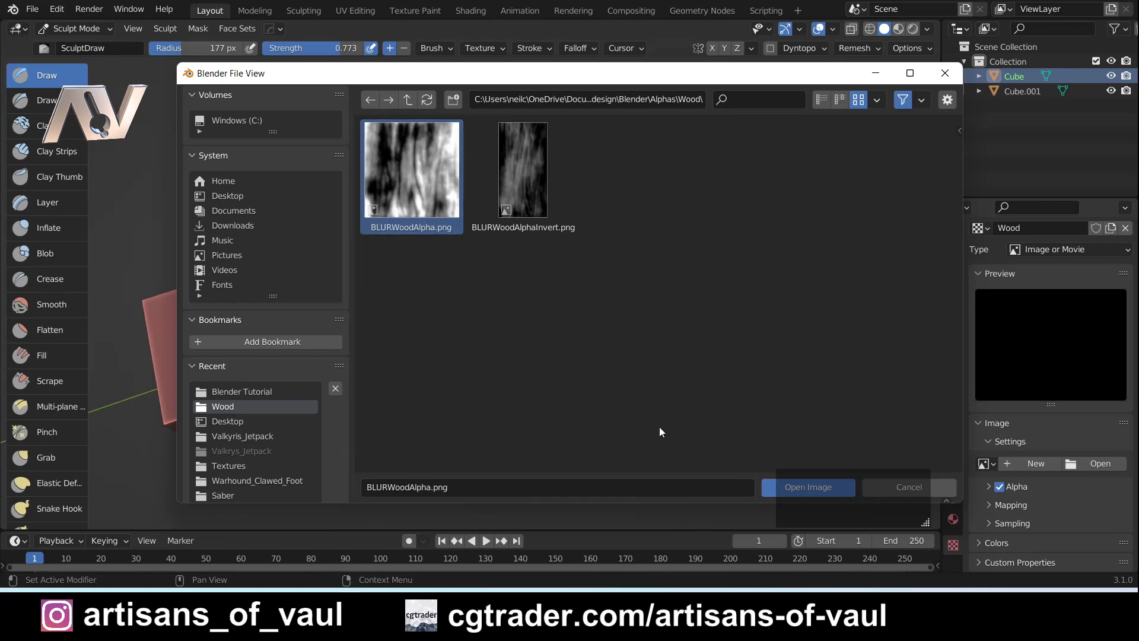
left_click(795, 487)
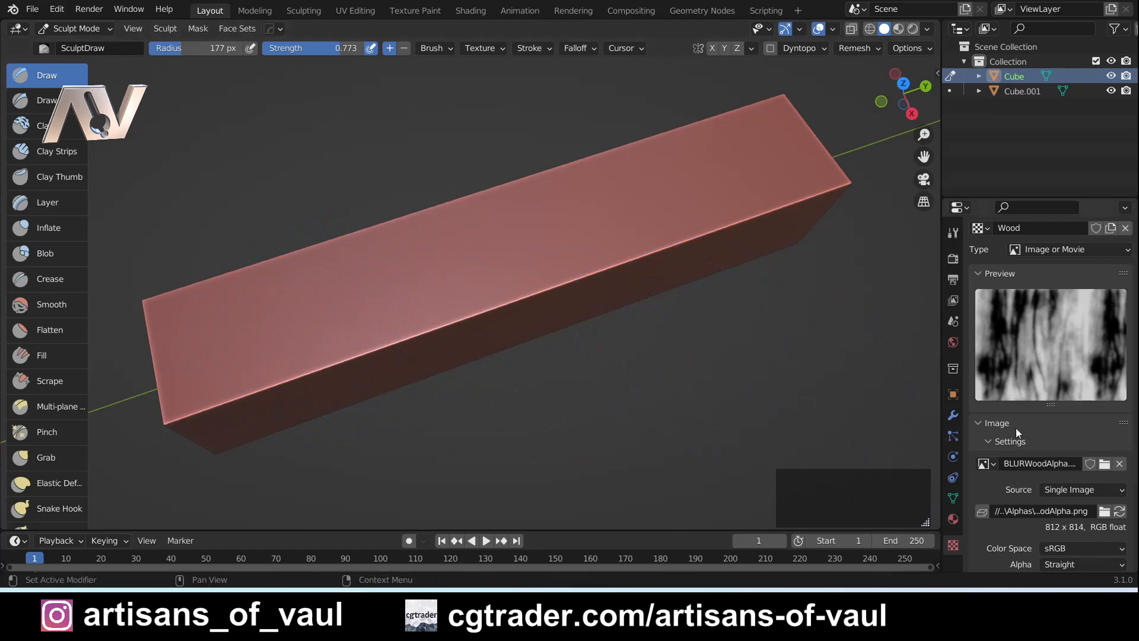
scroll(1016, 428, "down", 4)
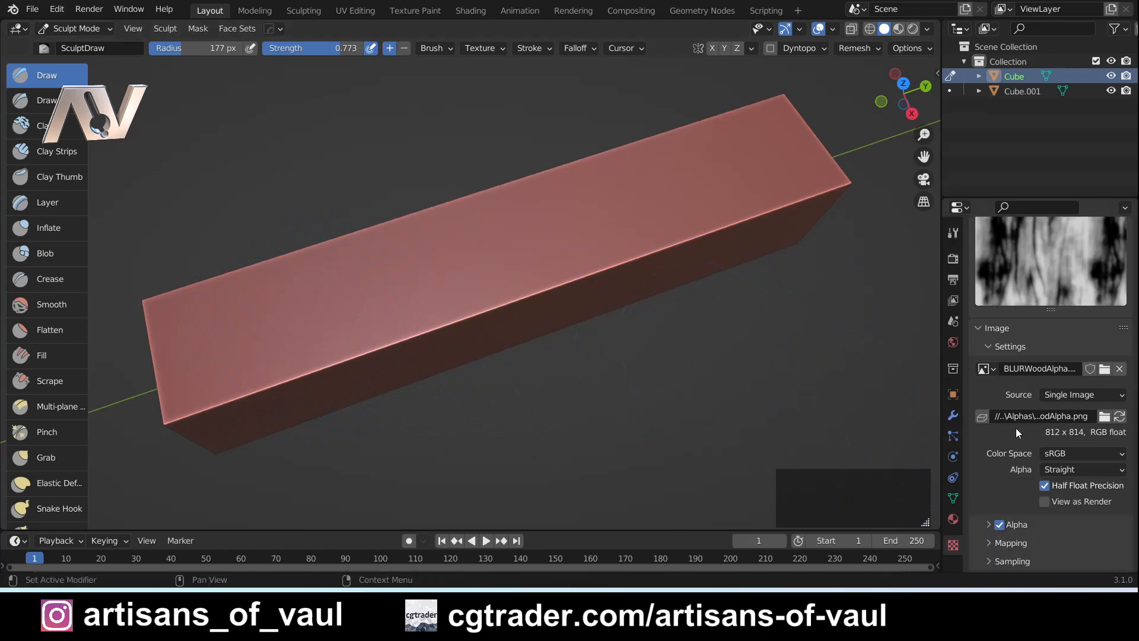
scroll(1016, 428, "up", 6)
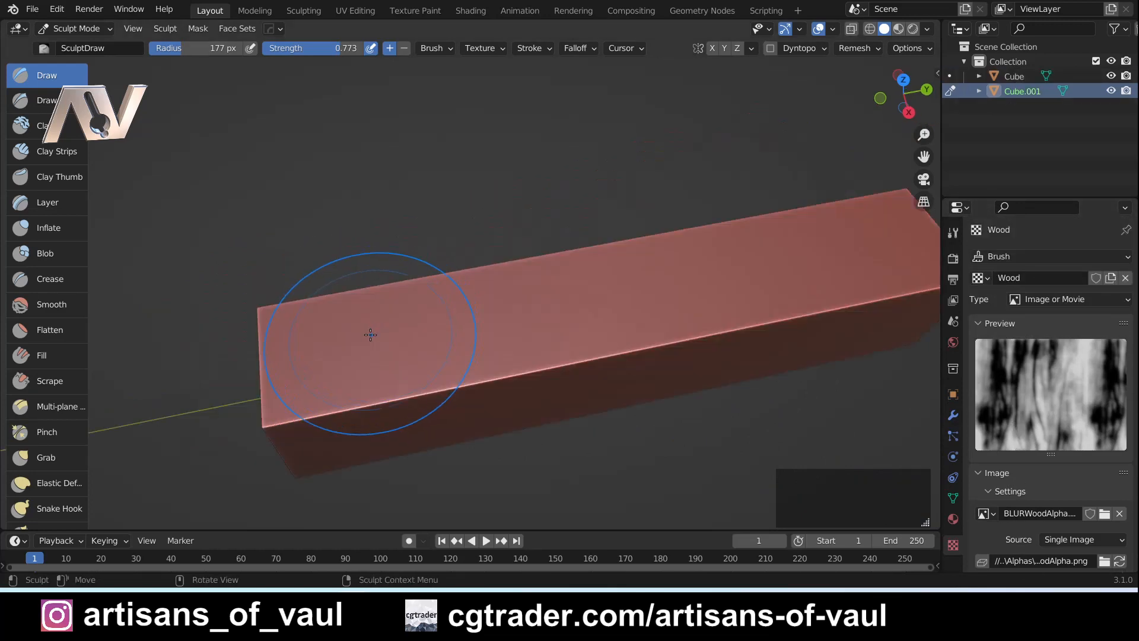
Try a Draw stroke with the tiled wood texture along the bar's top face, inspect the relief, and undo it
left_click_drag(368, 330, 700, 297)
middle_click_drag(534, 392, 432, 371)
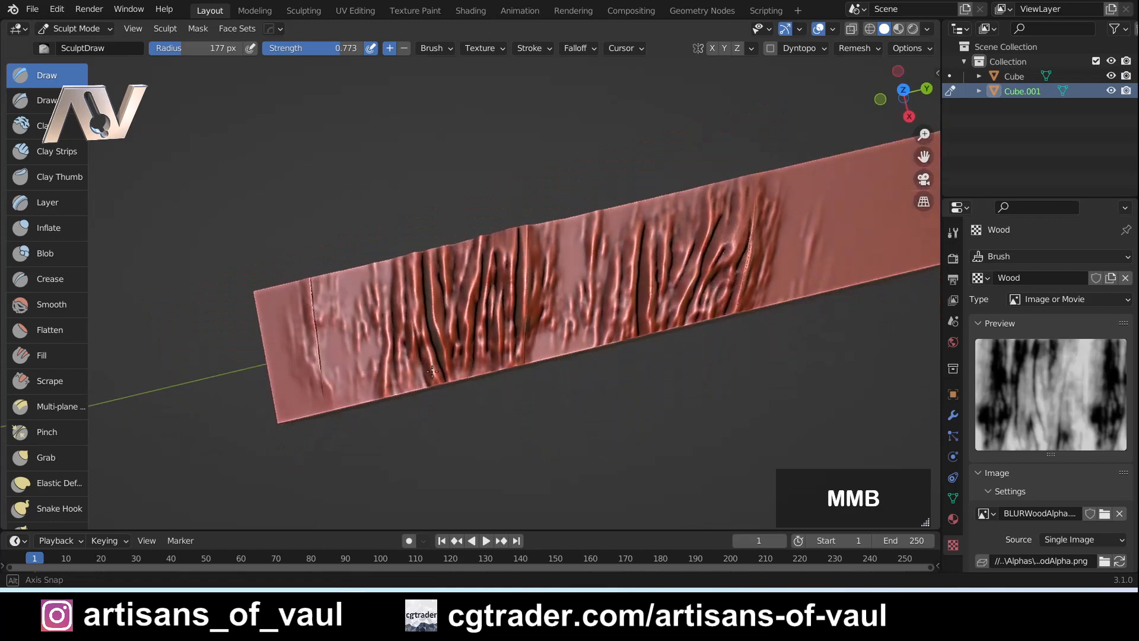
mouse_move(501, 470)
middle_mouse_down()
mouse_move(517, 498)
mouse_move(511, 252)
mouse_move(407, 471)
mouse_move(487, 356)
mouse_move(560, 316)
middle_mouse_up()
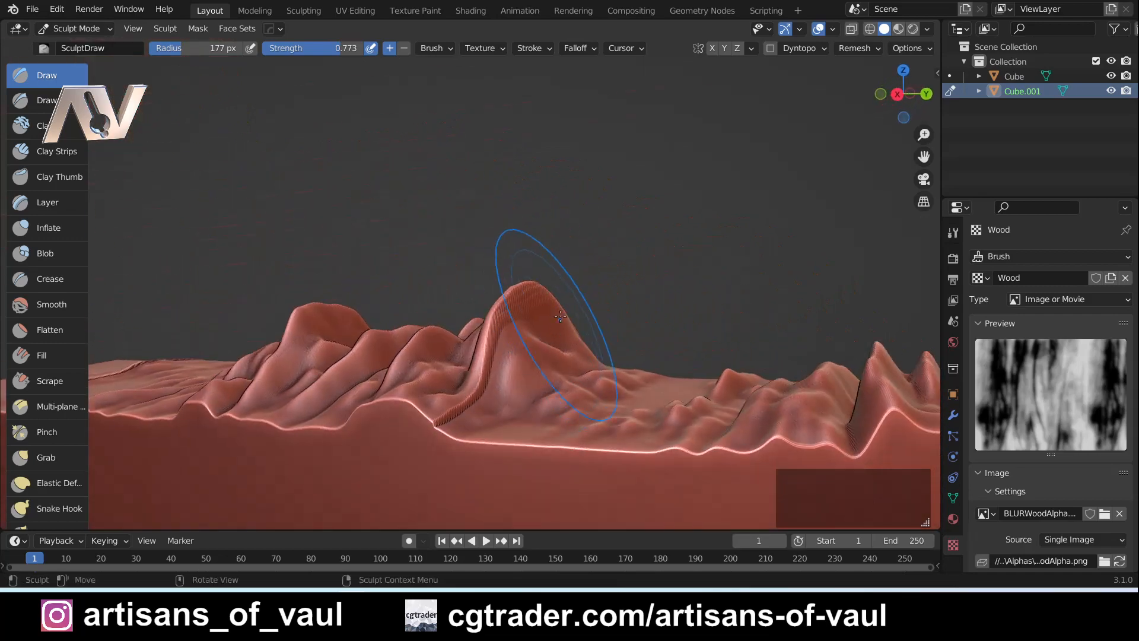
middle_click_drag(469, 380, 539, 336)
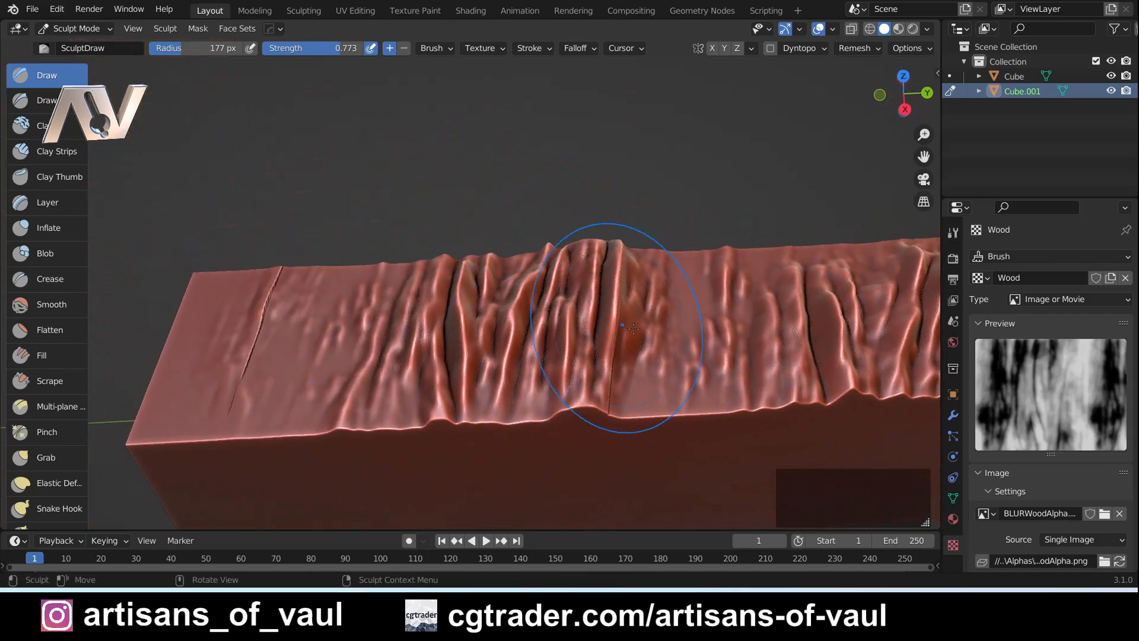
middle_click_drag(633, 328, 521, 331)
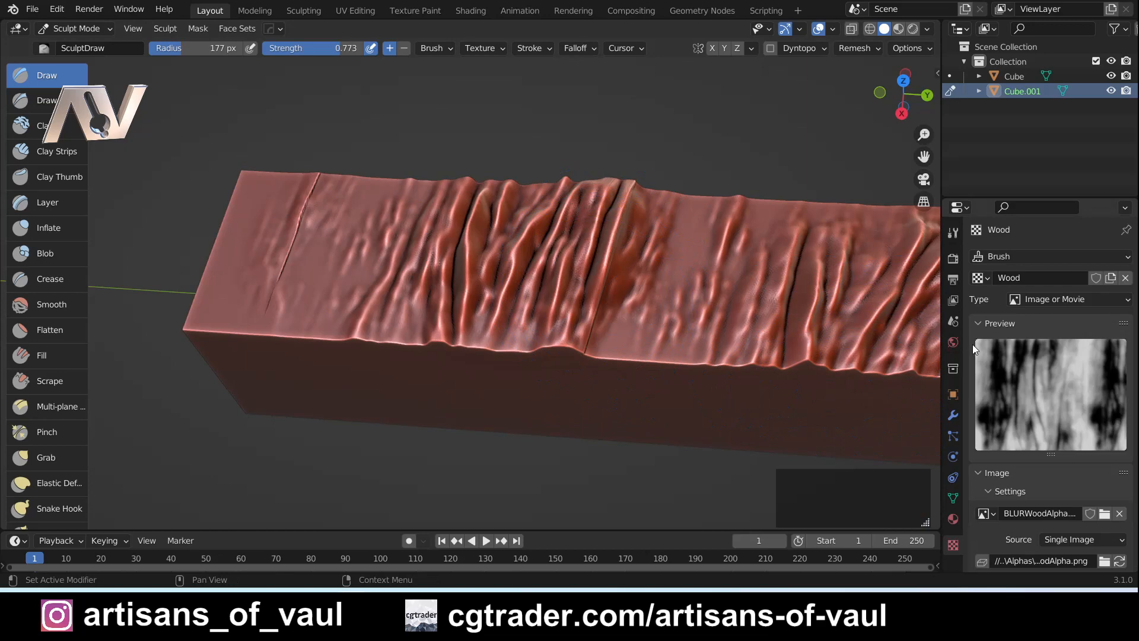
middle_click_drag(706, 278, 608, 270, "shift")
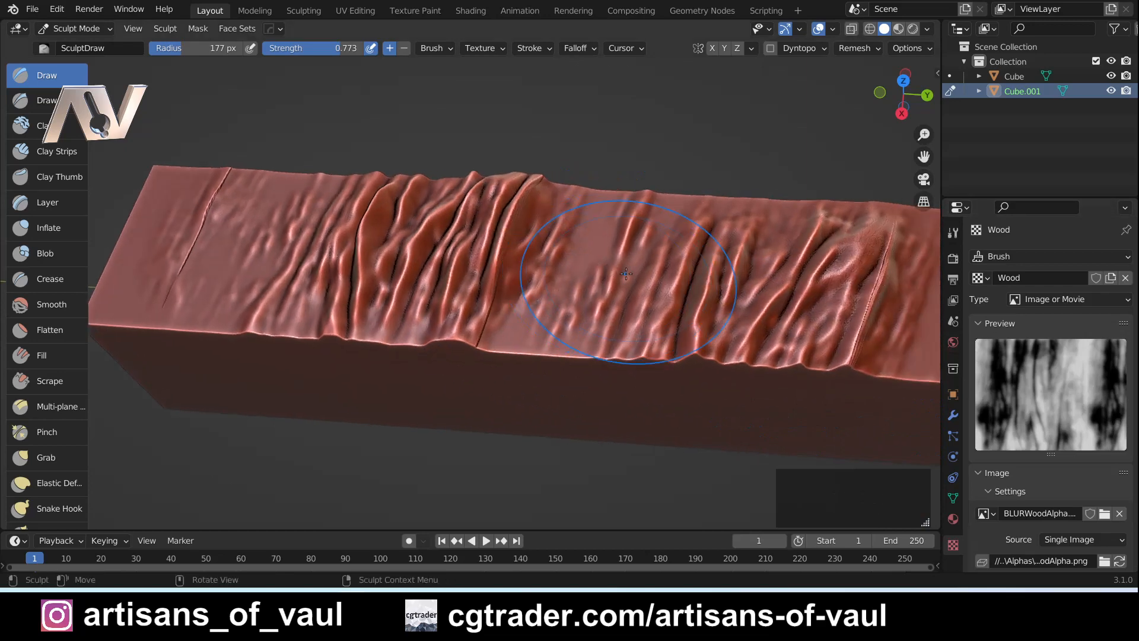
key("ctrl+z")
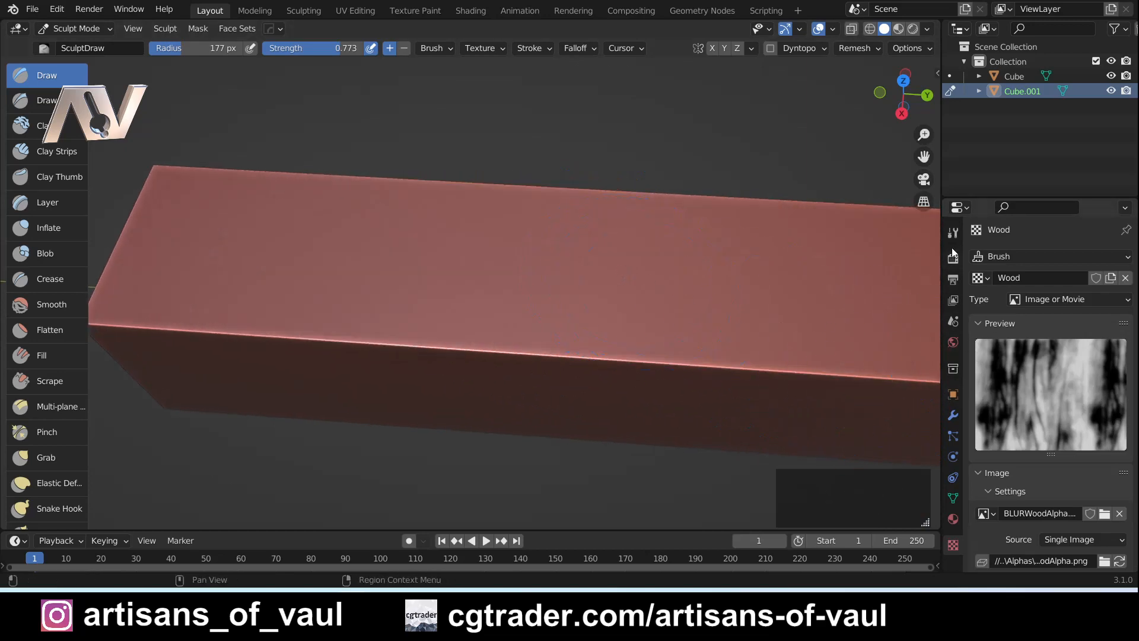
In the Draw brush's texture settings, set the Wood texture's mapping to Area Plane
left_click(955, 237)
scroll(1024, 348, "down", 4)
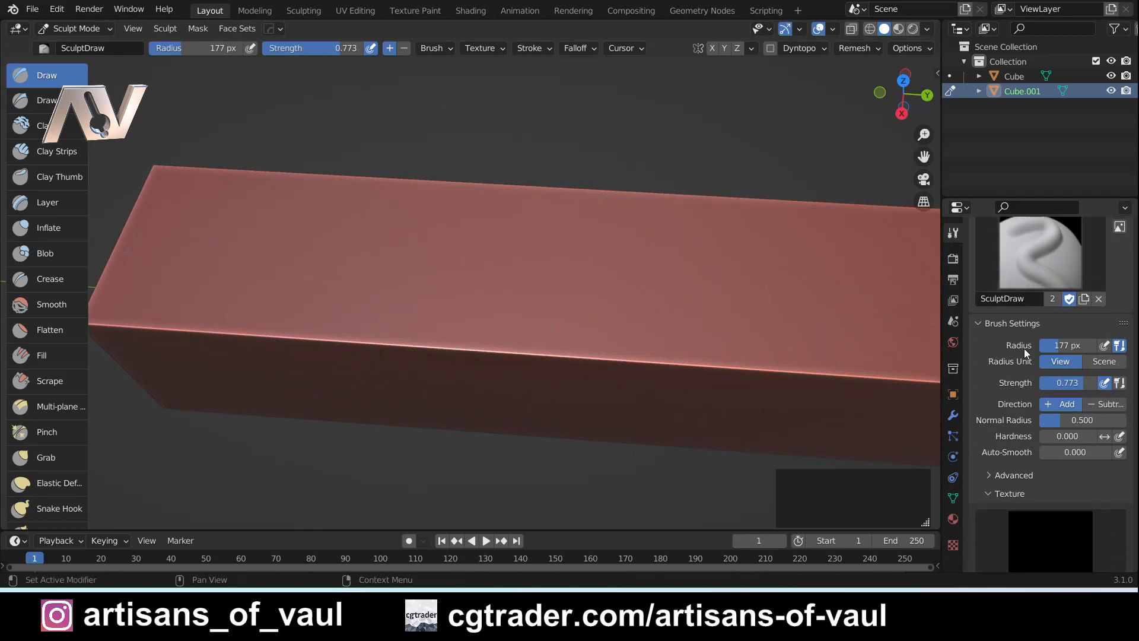
scroll(1024, 344, "down", 6)
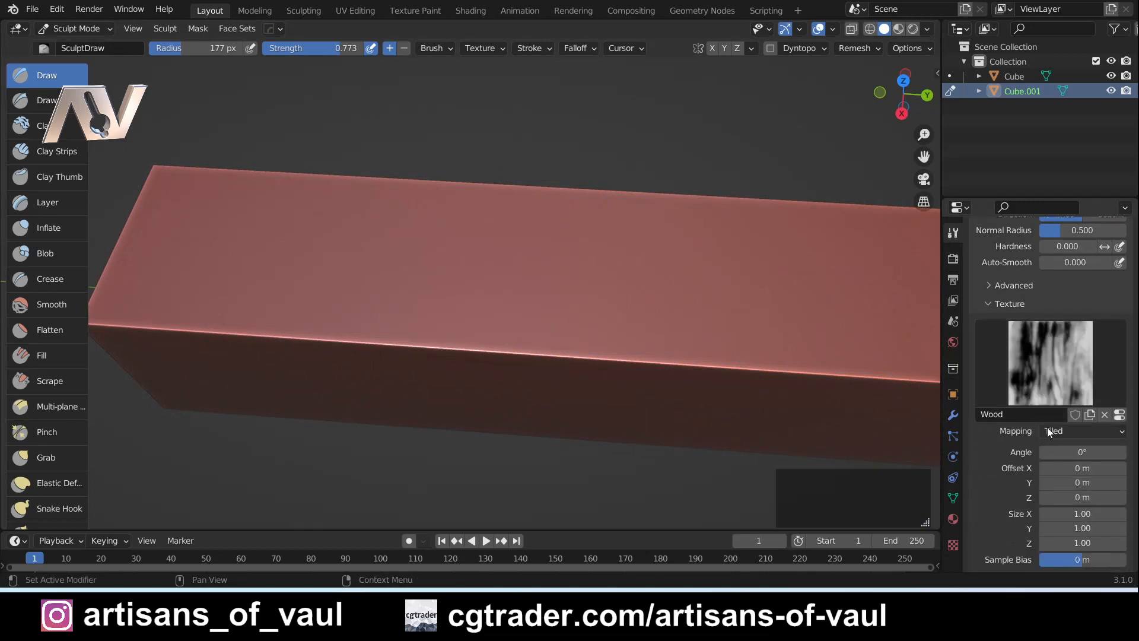
scroll(1047, 427, "down", 2)
left_click(1058, 385)
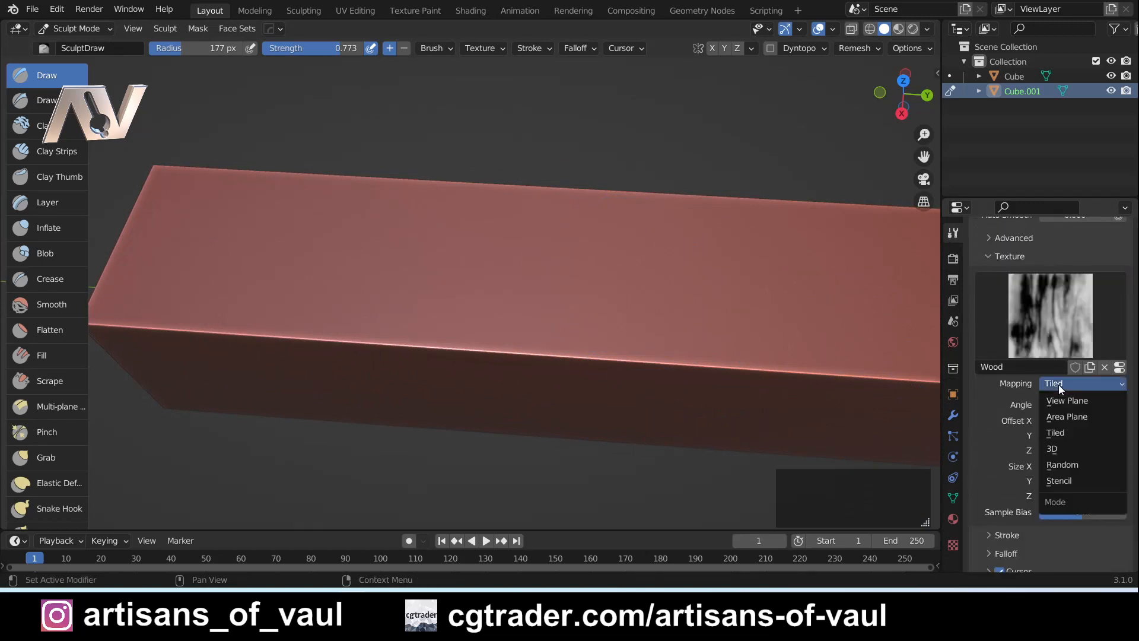
left_click(1063, 414)
middle_click_drag(593, 269, 343, 229)
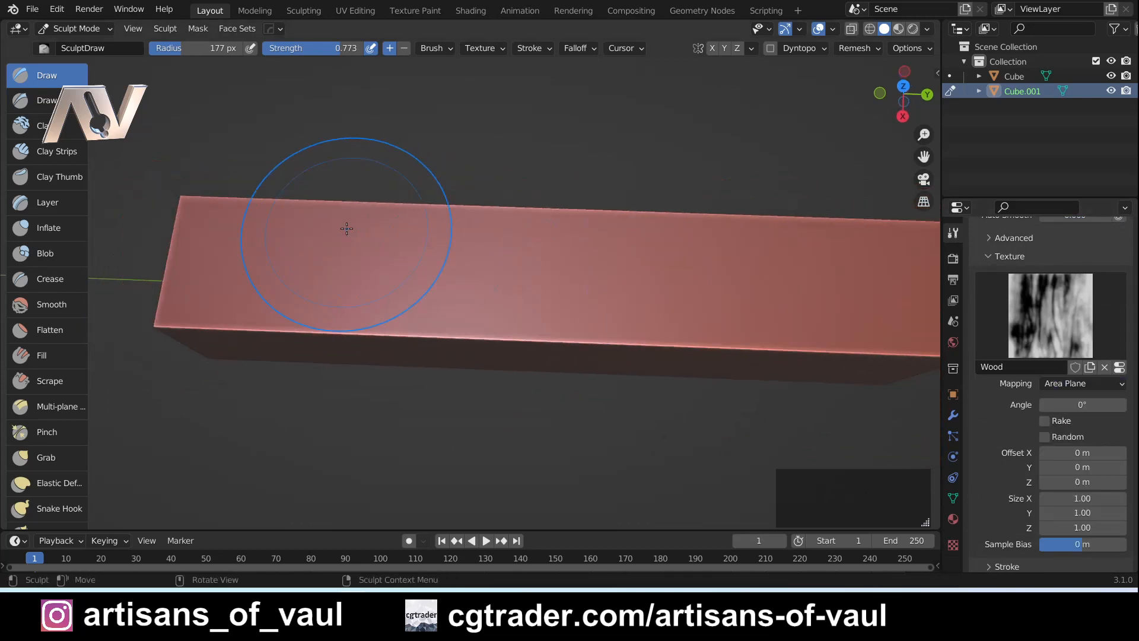
scroll(343, 229, "down", 3)
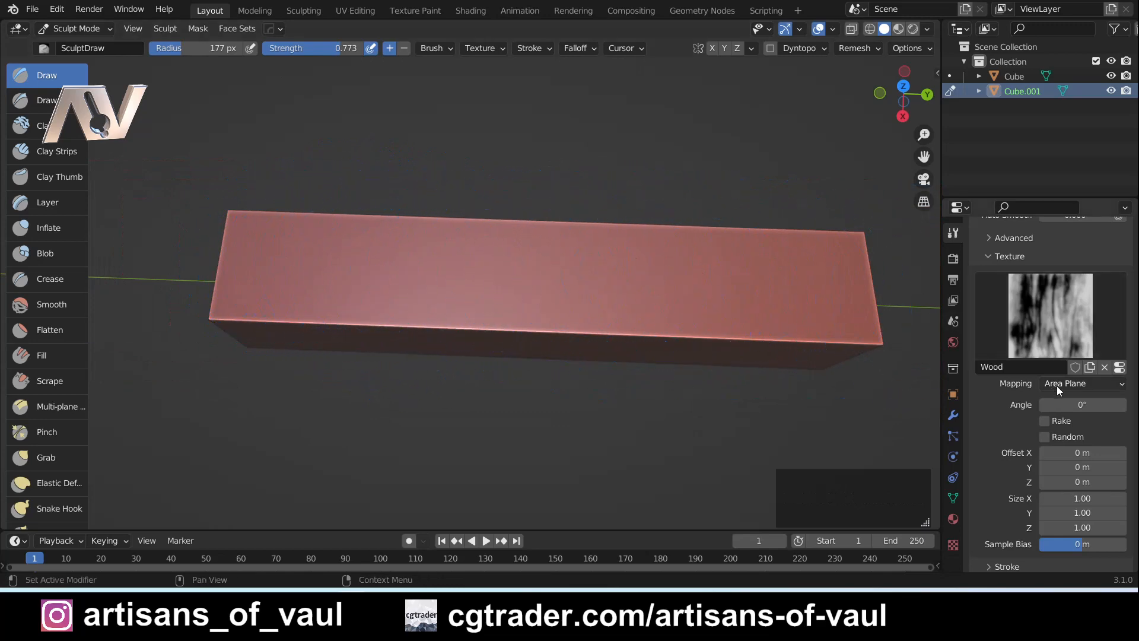
middle_click_drag(425, 269, 417, 235)
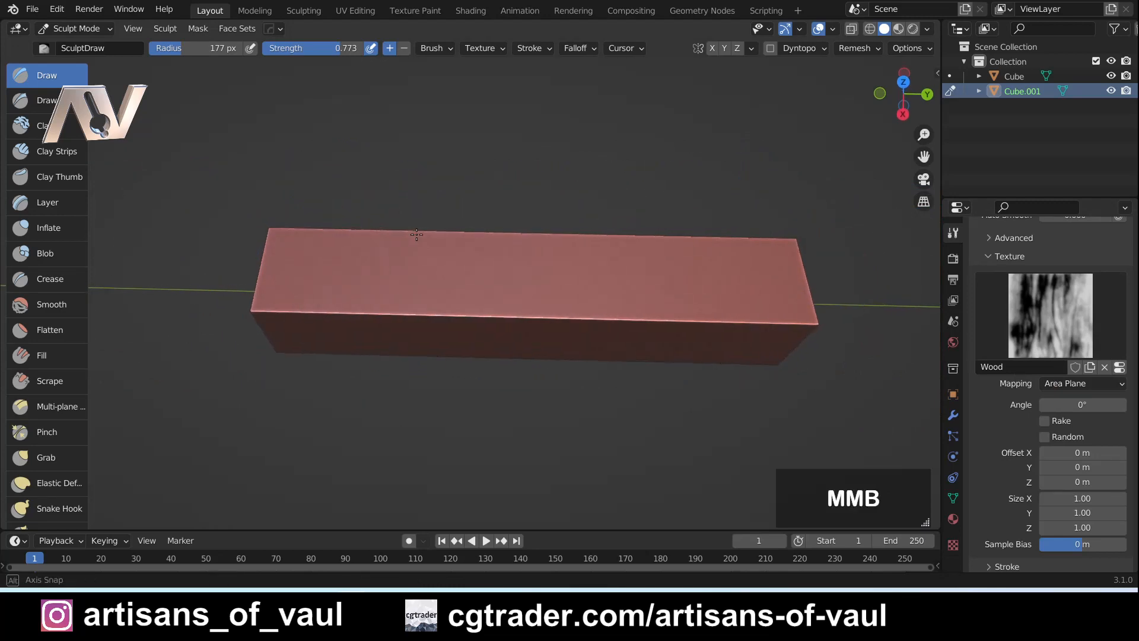
middle_click_drag(534, 279, 400, 232)
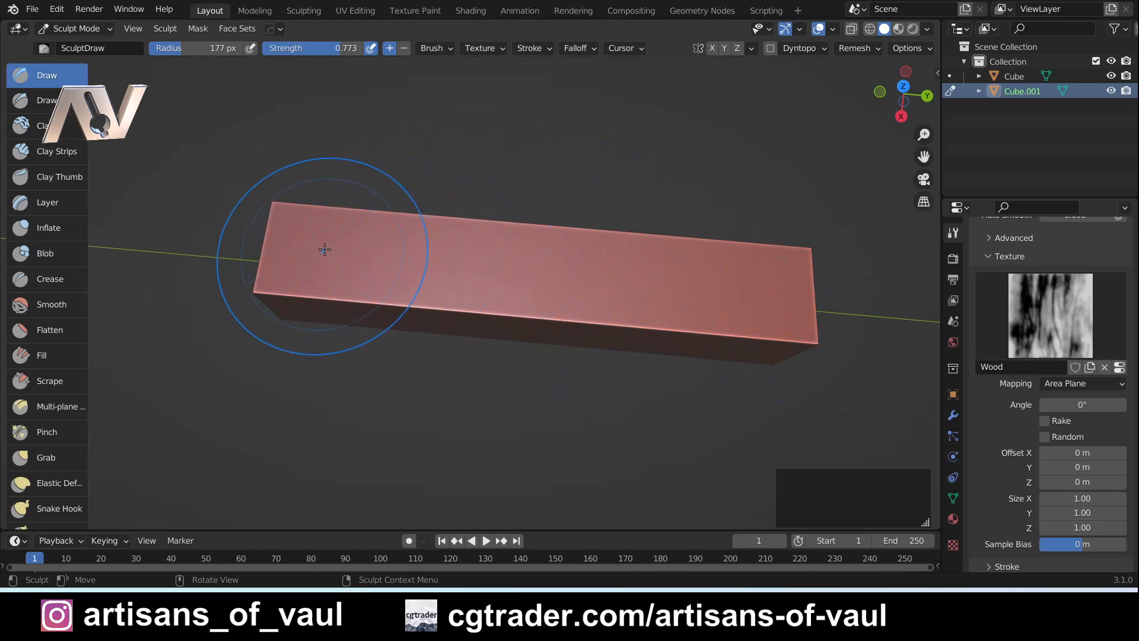
Try a Draw stroke along the bar's top face with the Area Plane wood texture, inspect the repeated relief, and undo it
left_click_drag(328, 246, 765, 278)
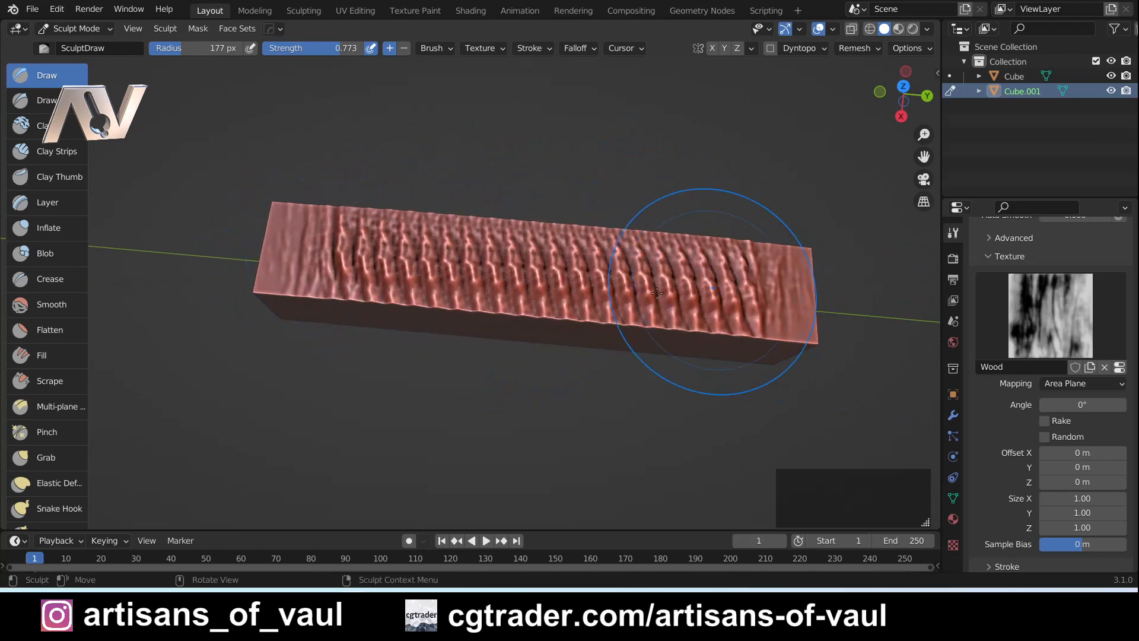
scroll(385, 309, "up", 3)
mouse_move(383, 297)
middle_mouse_down()
mouse_move(366, 211)
mouse_move(356, 259)
middle_mouse_up()
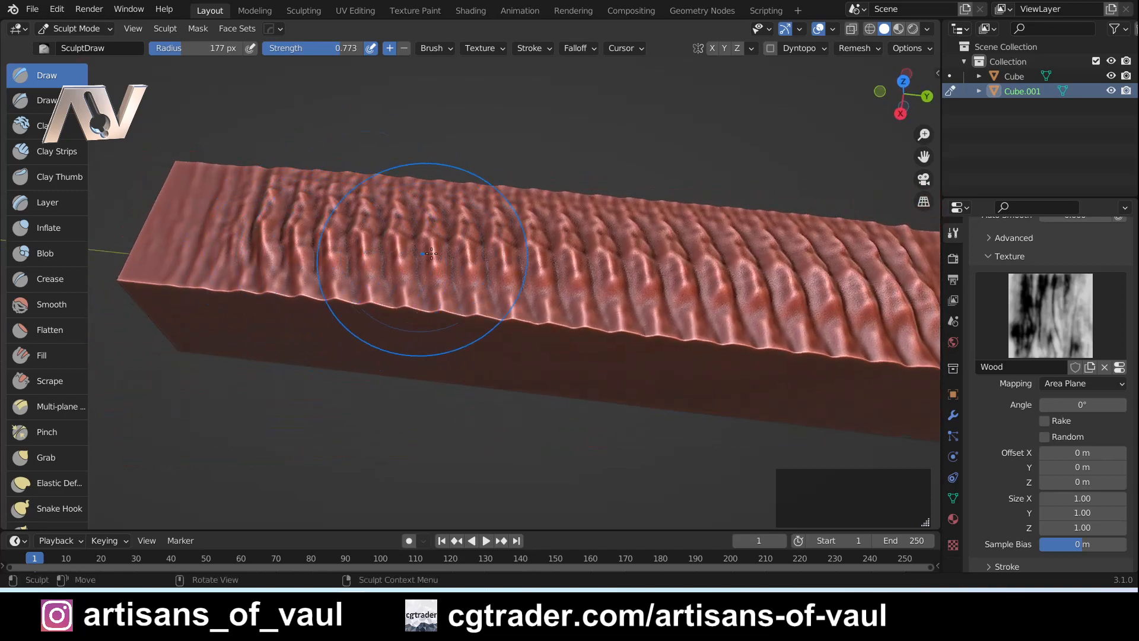
scroll(535, 245, "down", 2)
key("ctrl")
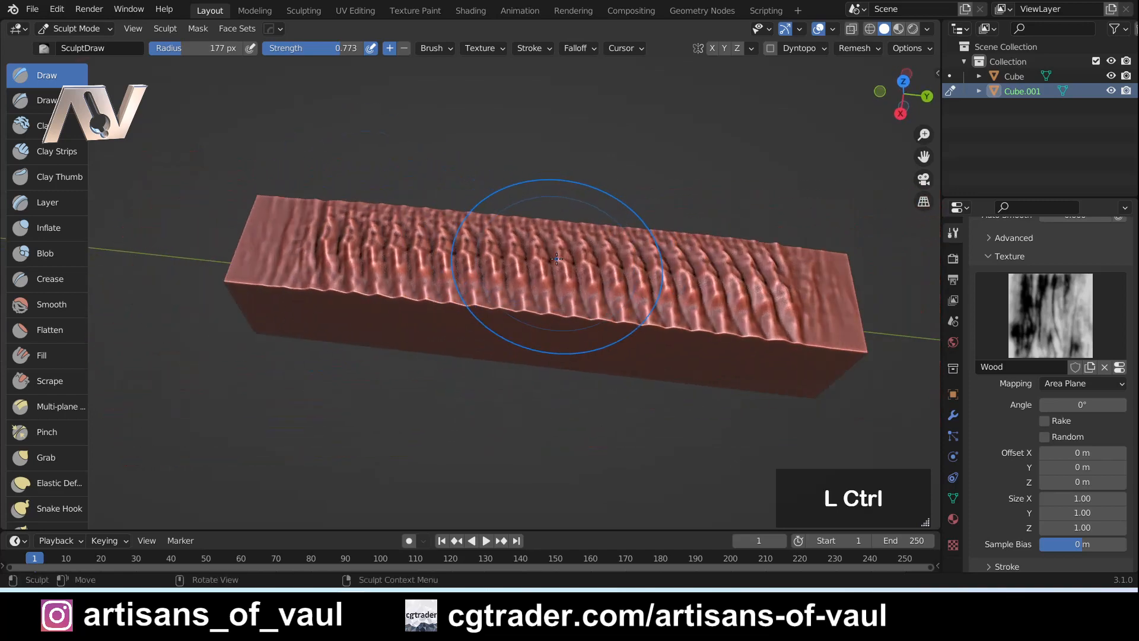
key("ctrl+z")
Try separate short dabs of the wood texture spaced along the bar's top face, inspect them, and undo them all
left_click_drag(451, 249, 468, 244)
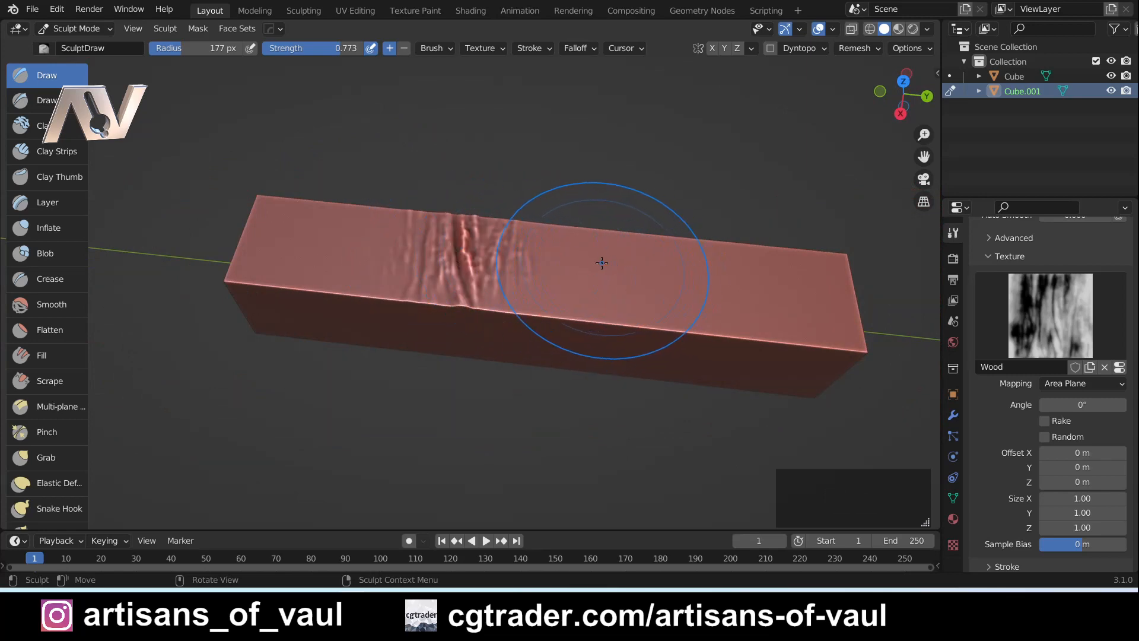
left_click_drag(599, 261, 592, 261)
left_click_drag(748, 279, 751, 280)
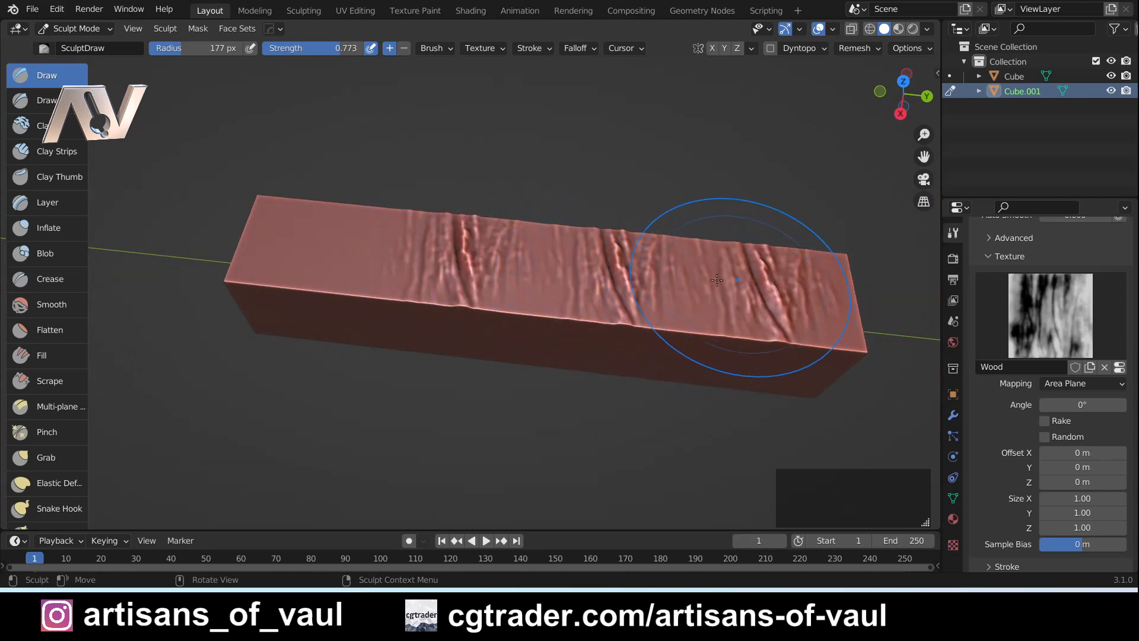
left_click(523, 255)
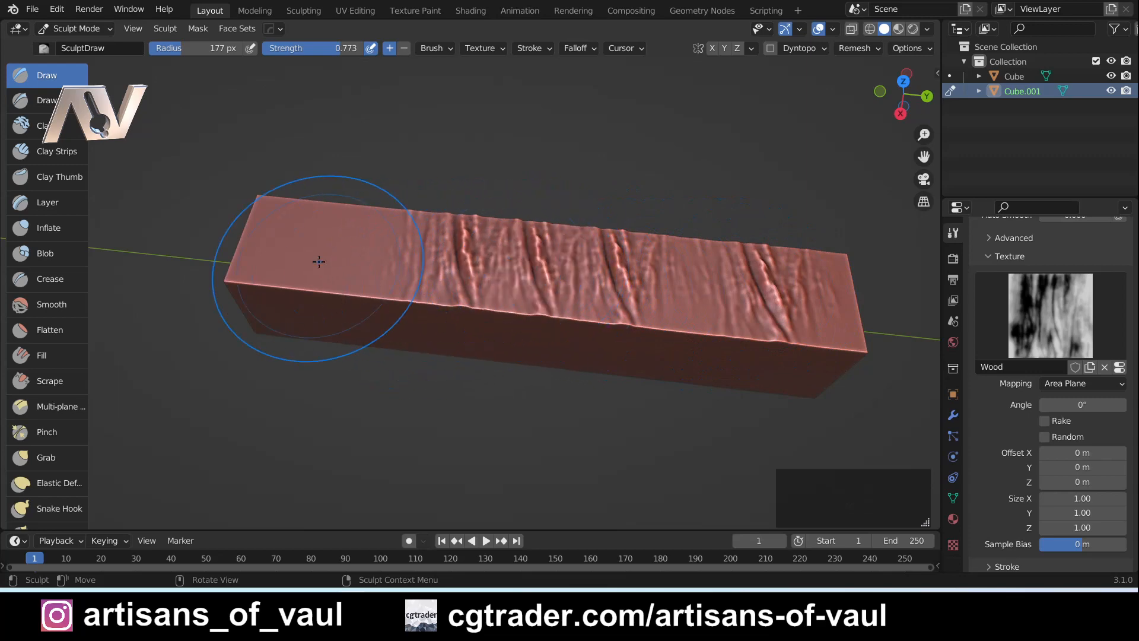
mouse_move(445, 254)
middle_mouse_down()
mouse_move(443, 281)
mouse_move(593, 261)
mouse_move(582, 332)
middle_mouse_up()
scroll(450, 284, "up", 3)
scroll(614, 263, "down", 3)
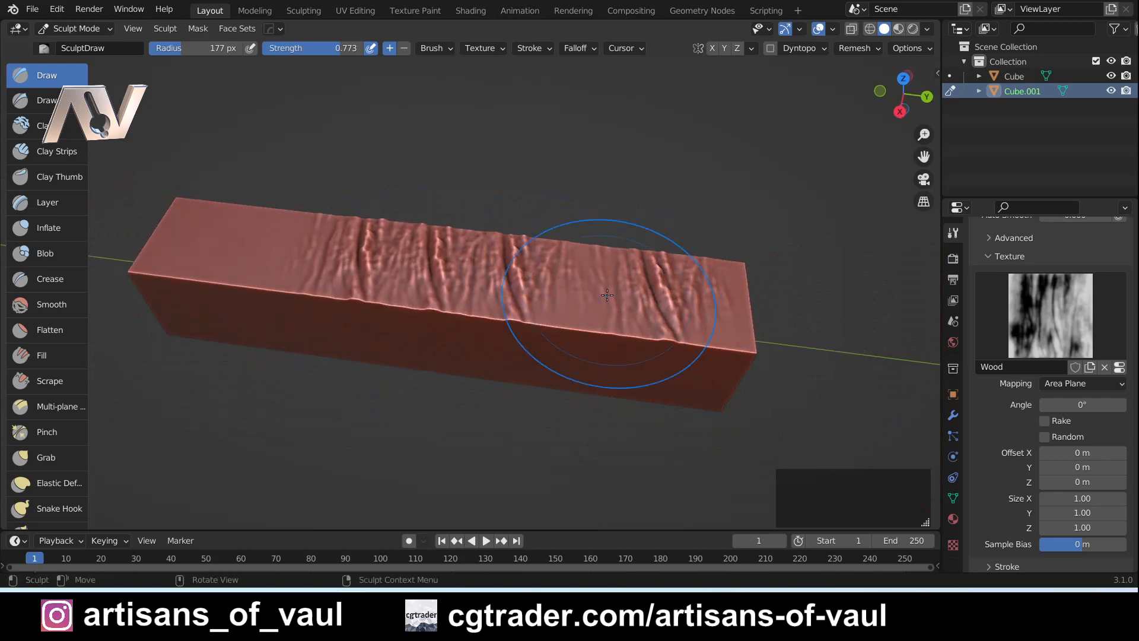
key("ctrl+z")
key("ctrl+z")
key("ctrl+z")
key("ctrl+z")
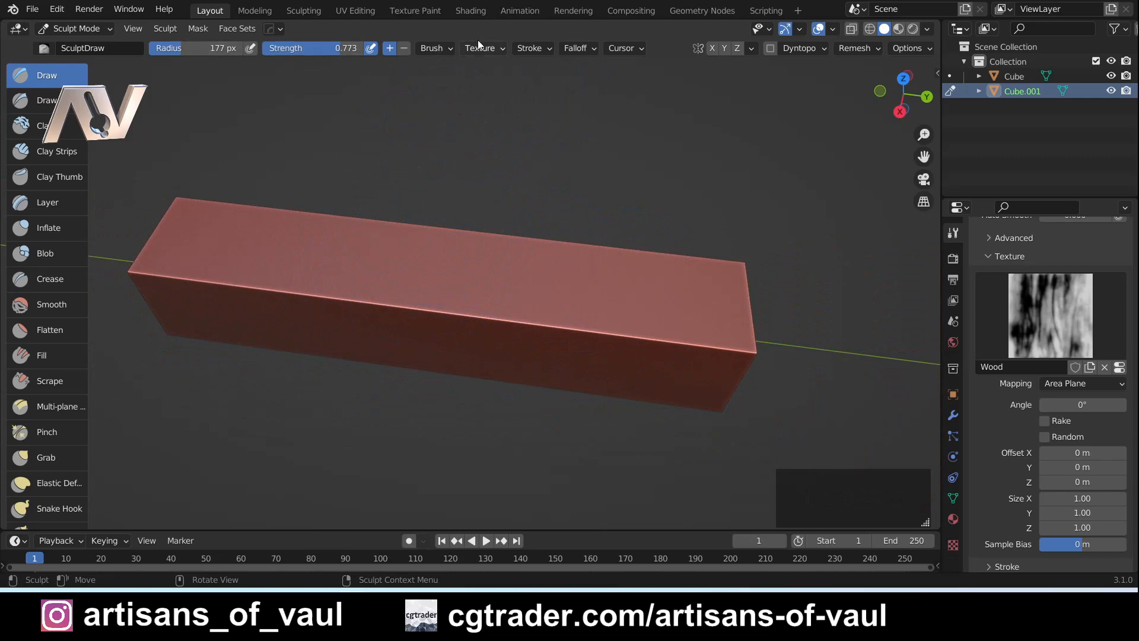
Set the Draw brush's stroke method to Anchored
left_click(541, 48)
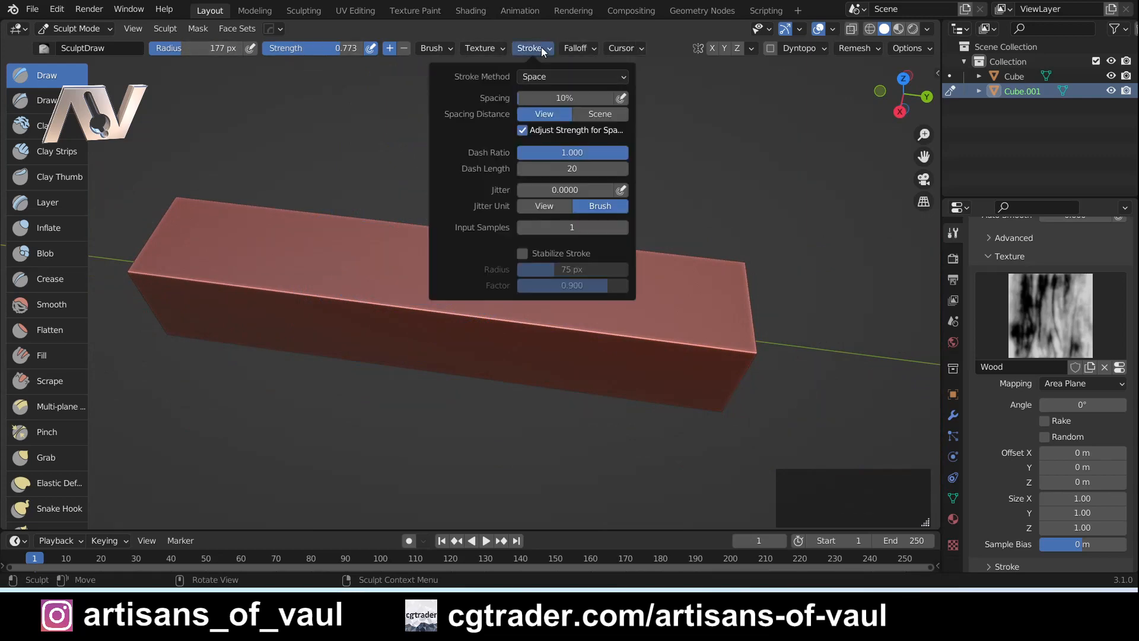
left_click(551, 74)
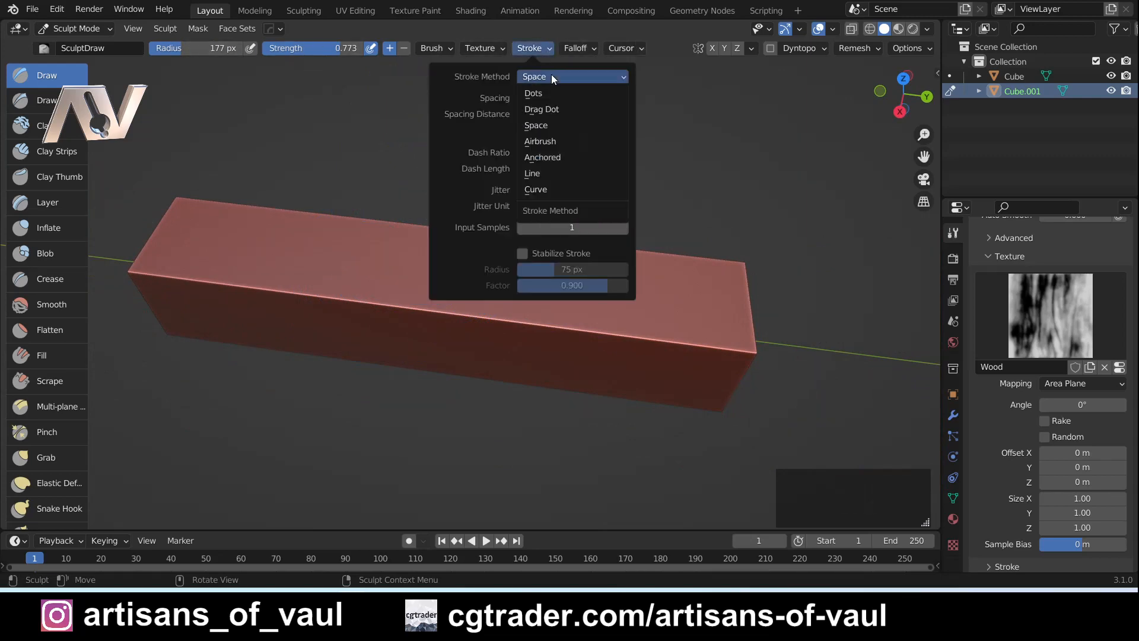
left_click(547, 157)
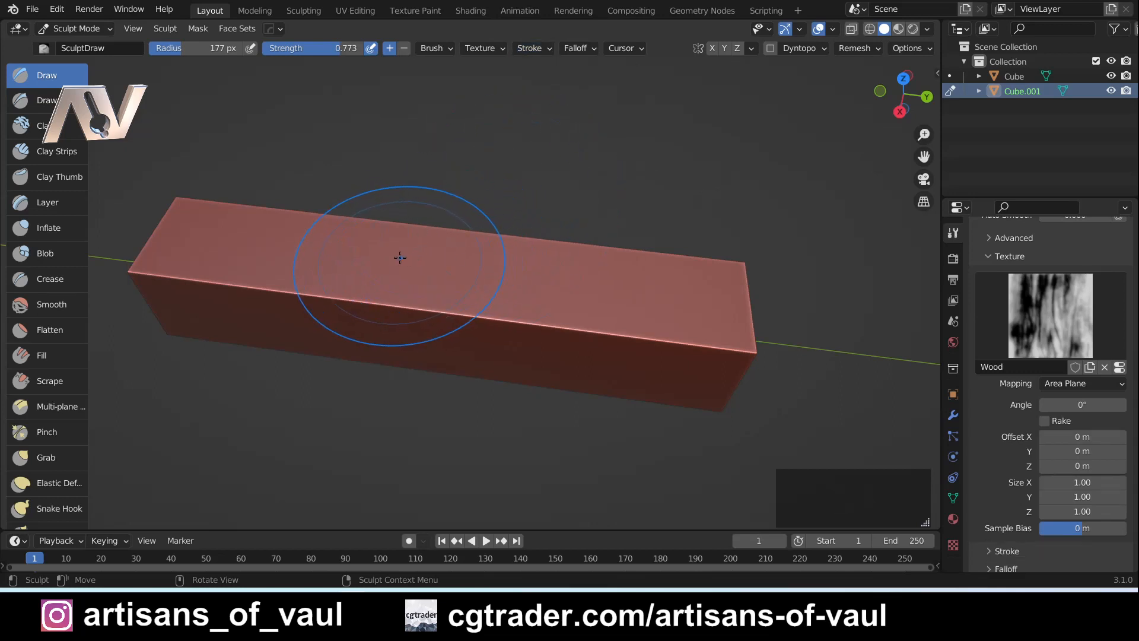
Try one anchored wood stamp on the bar's top face, inspect its relief up close, and undo it
mouse_move(400, 256)
left_mouse_down()
mouse_move(503, 270)
mouse_move(409, 264)
mouse_move(380, 279)
mouse_move(298, 209)
mouse_move(382, 250)
mouse_move(326, 228)
mouse_move(337, 247)
left_mouse_up()
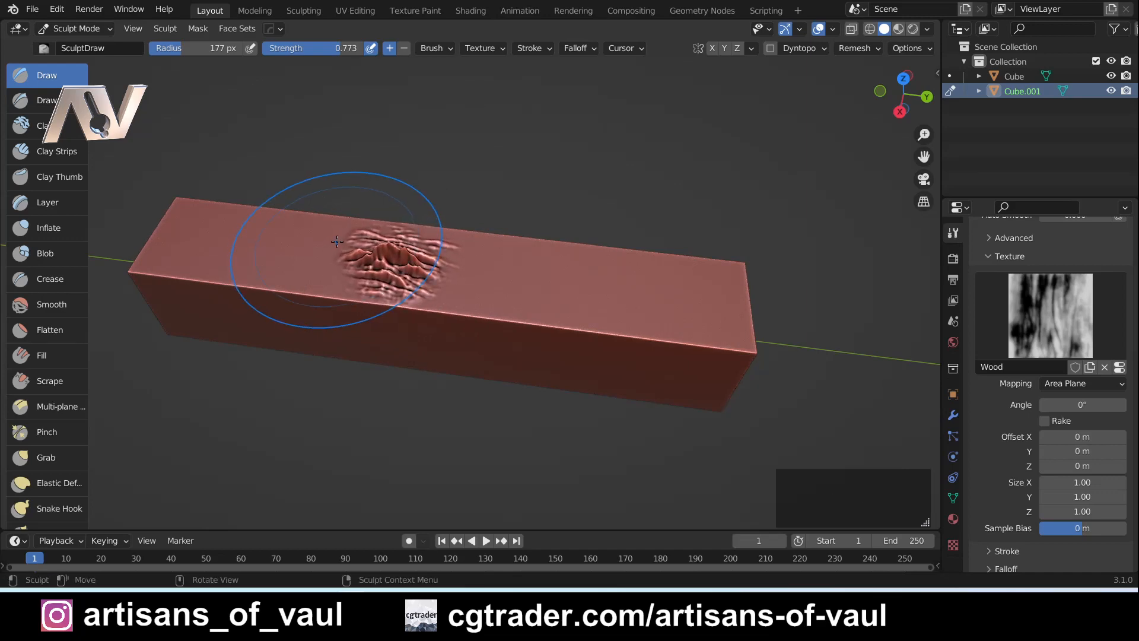
scroll(336, 249, "up", 4)
middle_click_drag(336, 250, 397, 255)
middle_click_drag(397, 255, 468, 253, "shift")
mouse_move(468, 252)
middle_mouse_down()
mouse_move(476, 246)
mouse_move(451, 249)
mouse_move(500, 235)
mouse_move(428, 244)
middle_mouse_up()
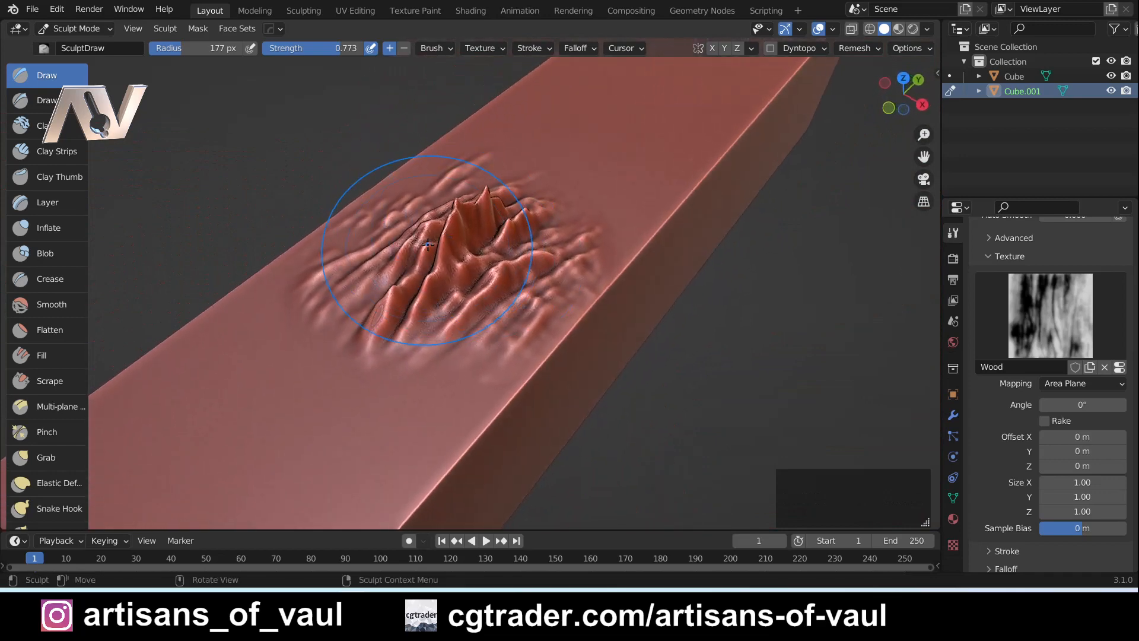
key("ctrl+z")
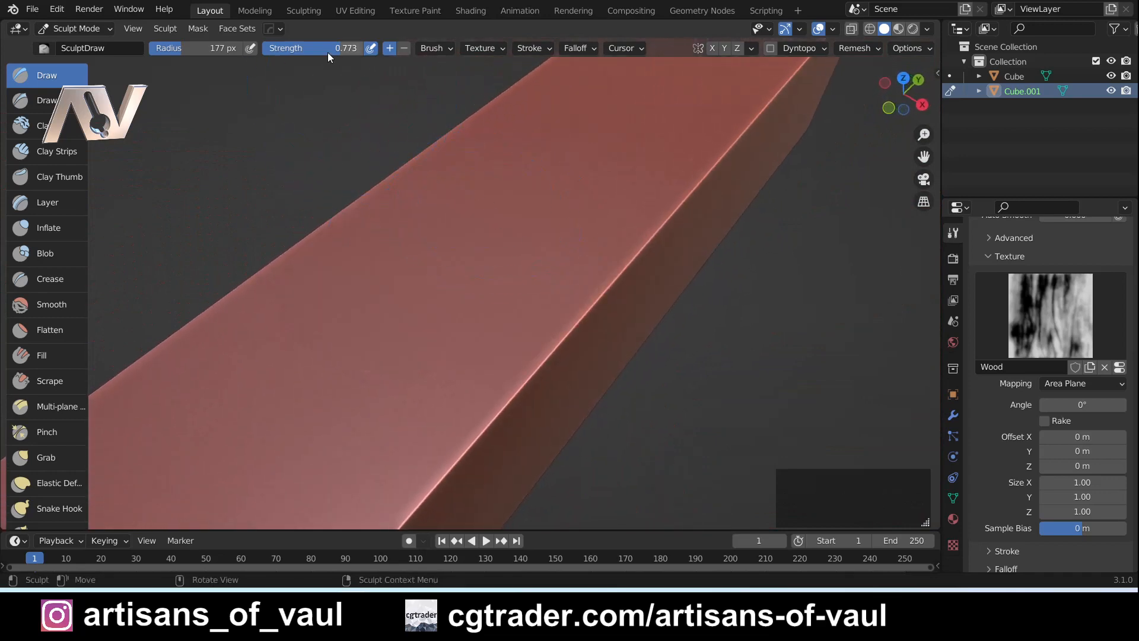
Set the Draw brush strength to 0.372 and stamp several anchored wood-grain patches side by side on the bar's top face
left_click_drag(336, 48, 307, 48)
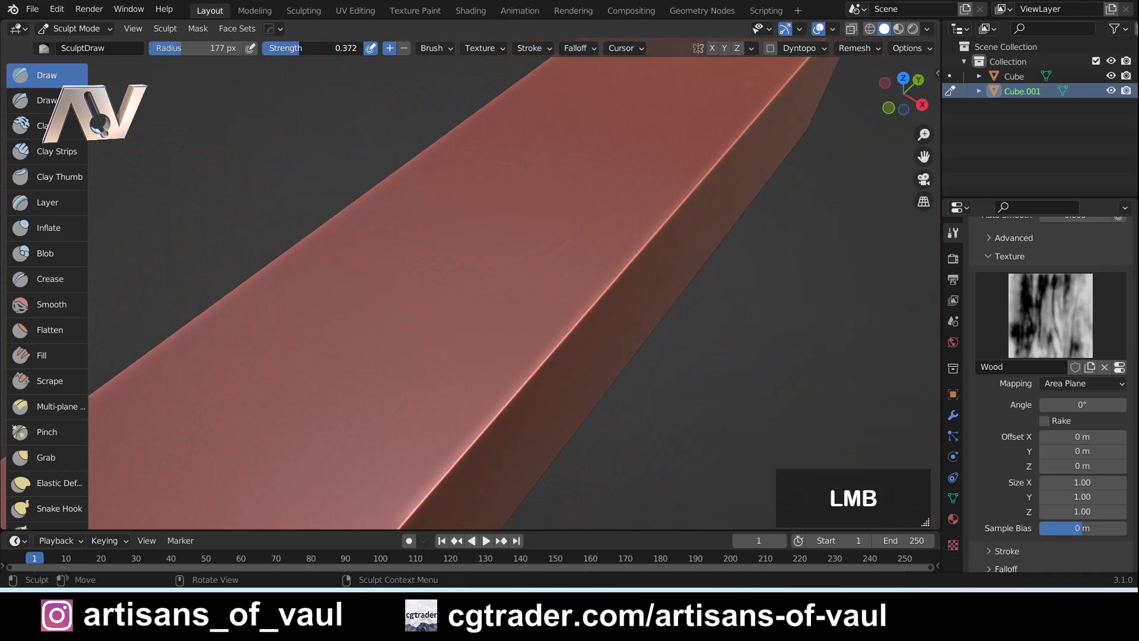
left_click_drag(532, 204, 497, 185)
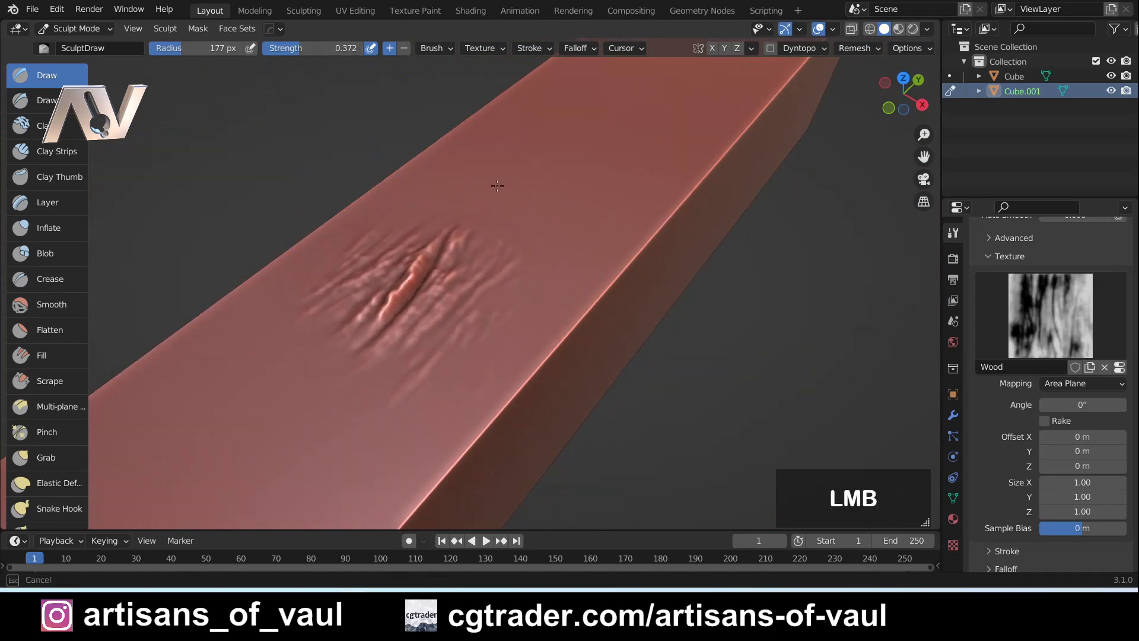
mouse_move(497, 185)
middle_mouse_down()
mouse_move(407, 241)
mouse_move(391, 319)
mouse_move(417, 297)
middle_mouse_up()
mouse_move(432, 295)
left_mouse_down()
mouse_move(544, 336)
mouse_move(548, 322)
left_mouse_up()
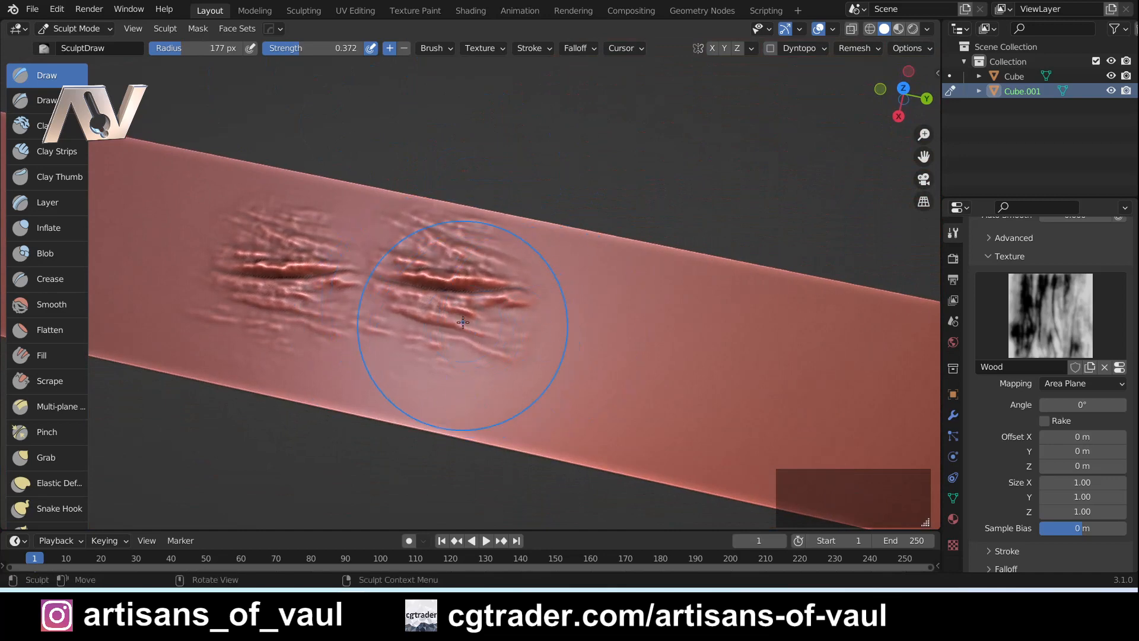
mouse_move(462, 322)
left_mouse_down()
mouse_move(592, 321)
mouse_move(588, 332)
mouse_move(356, 350)
mouse_move(315, 303)
left_mouse_up()
middle_click_drag(286, 313, 357, 287, "shift")
mouse_move(357, 287)
middle_mouse_down()
mouse_move(382, 229)
mouse_move(548, 255)
middle_mouse_up()
mouse_move(333, 272)
middle_mouse_down()
mouse_move(344, 310)
mouse_move(374, 315)
middle_mouse_up()
left_click_drag(344, 288, 227, 297)
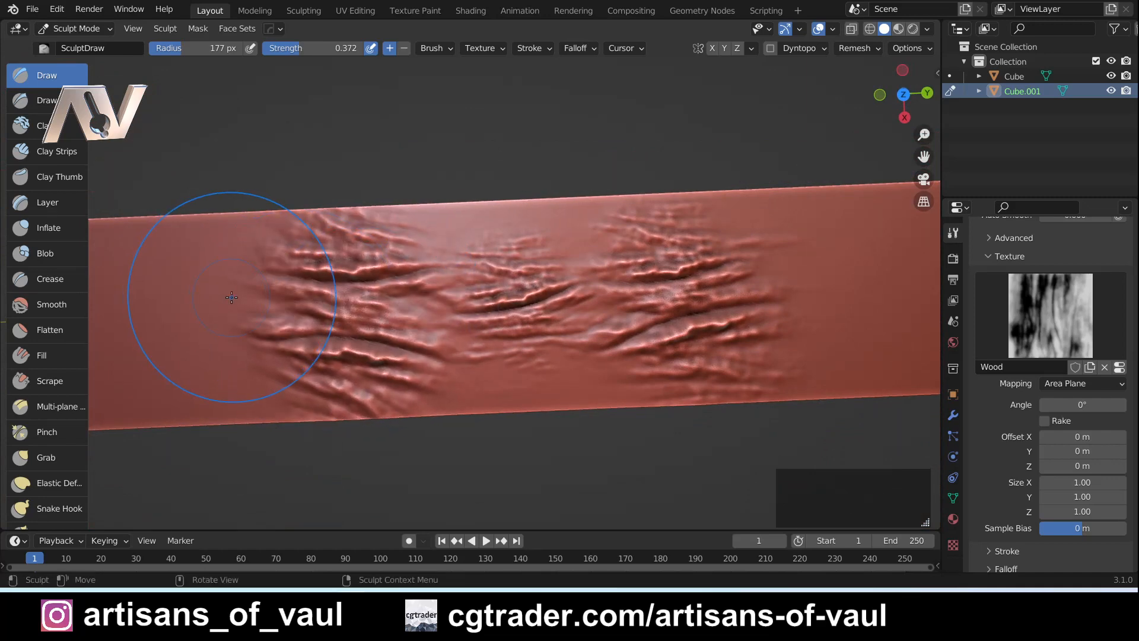
Stamp more overlapping anchored wood-grain patches between and above the existing ones on the bar's top face
mouse_move(503, 316)
middle_mouse_down()
mouse_move(475, 305)
mouse_move(480, 285)
middle_mouse_up()
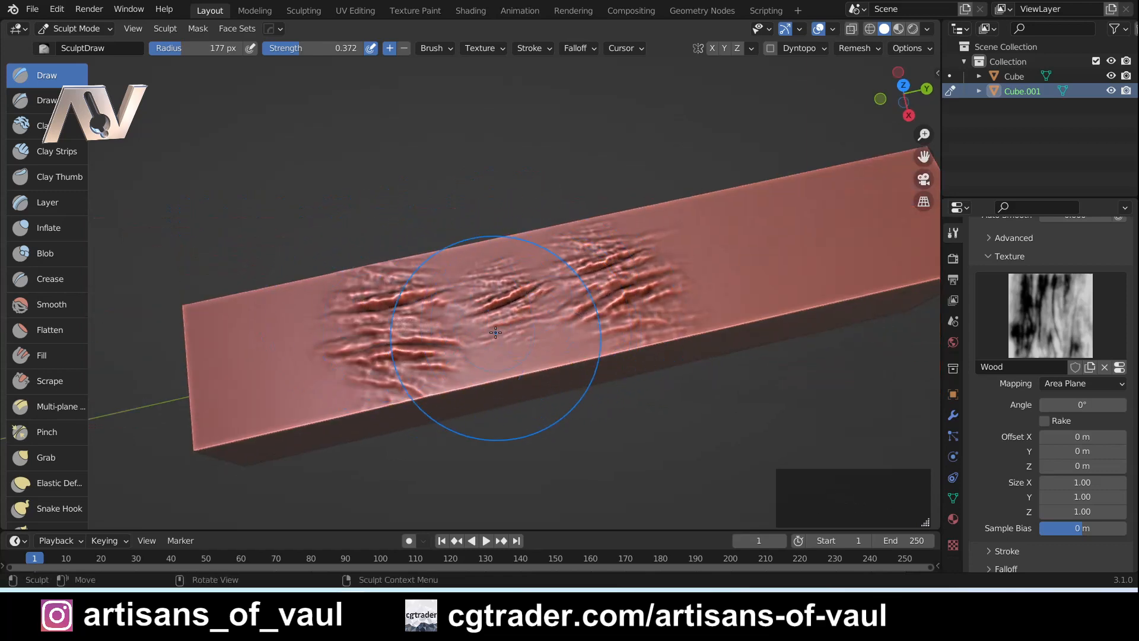
middle_click_drag(522, 328, 511, 340)
mouse_move(515, 325)
left_mouse_down()
mouse_move(599, 329)
mouse_move(512, 300)
mouse_move(591, 251)
left_mouse_up()
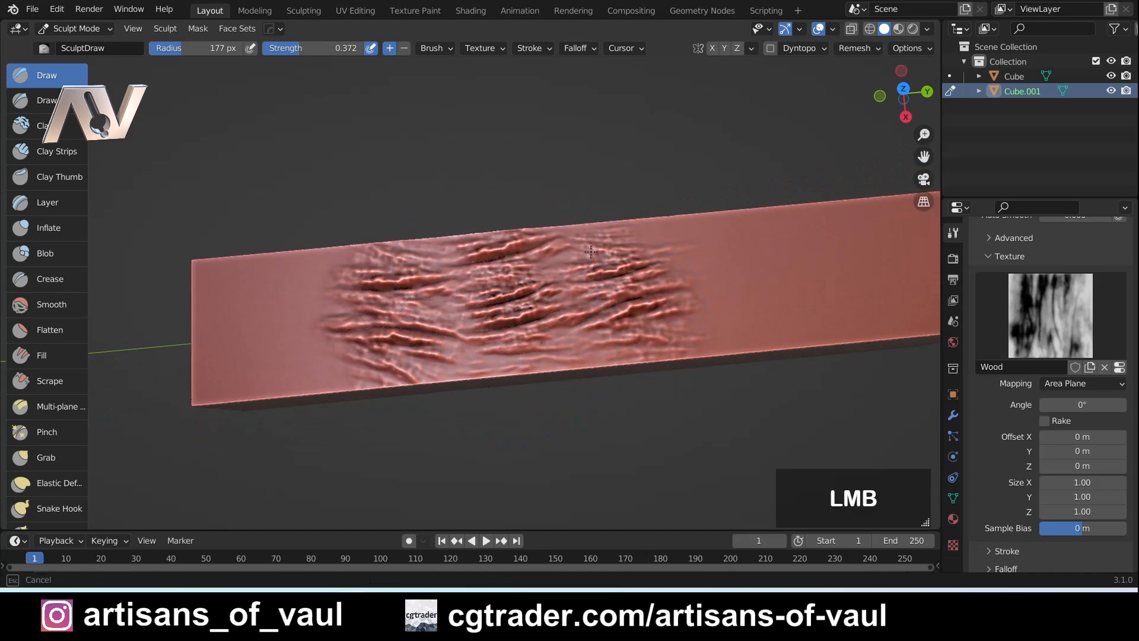
left_click_drag(412, 269, 438, 284)
mouse_move(576, 245)
left_mouse_down()
mouse_move(651, 240)
mouse_move(657, 255)
left_mouse_up()
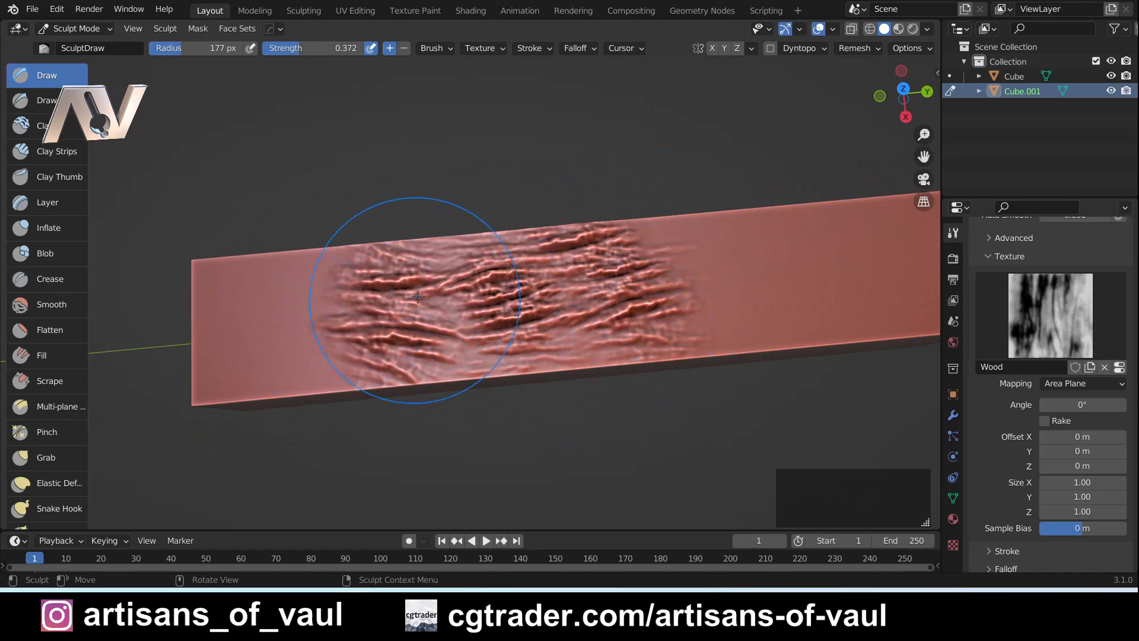
Examine the raised wood-grain relief on the bar from above, from the side and along its length
middle_click_drag(393, 253, 407, 292)
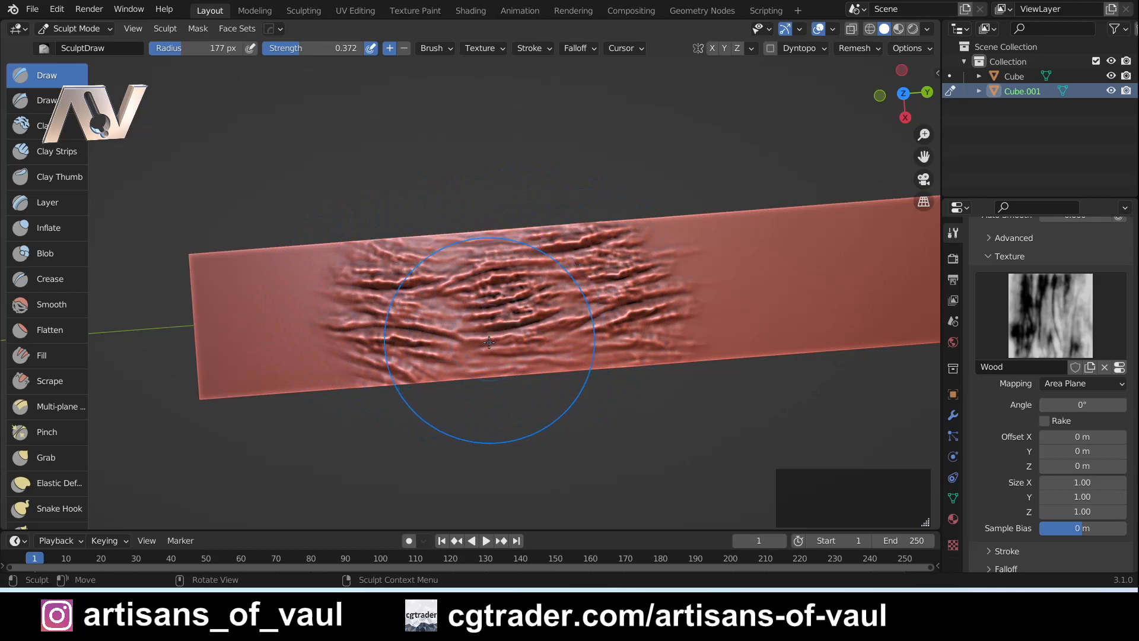
mouse_move(430, 363)
middle_mouse_down()
mouse_move(420, 298)
mouse_move(488, 239)
mouse_move(342, 317)
middle_mouse_up()
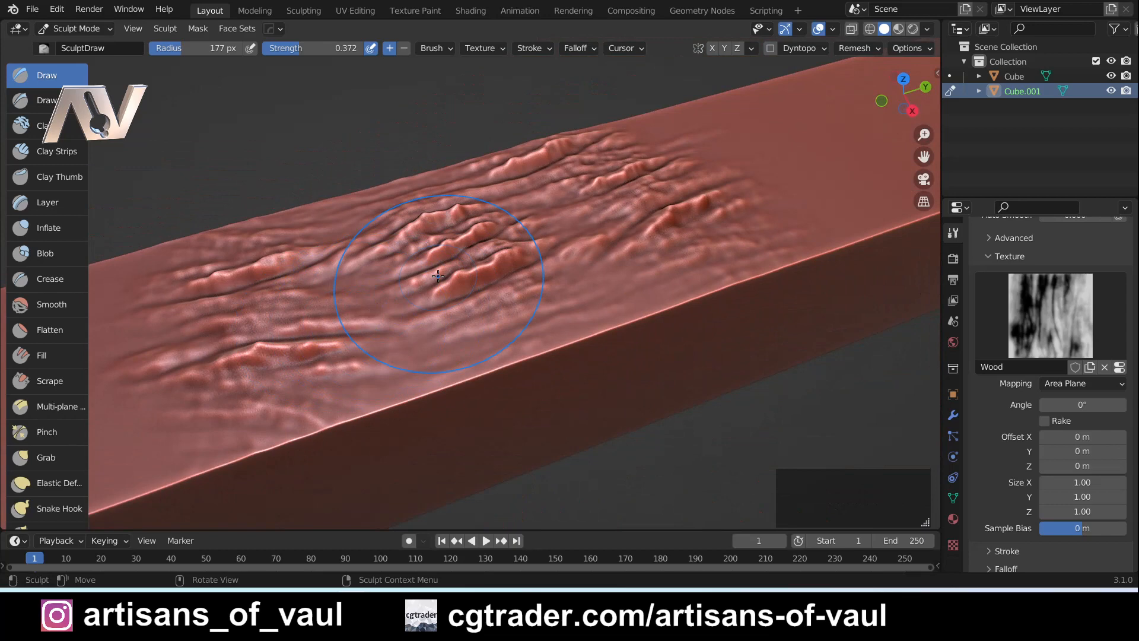
middle_click_drag(533, 215, 505, 294)
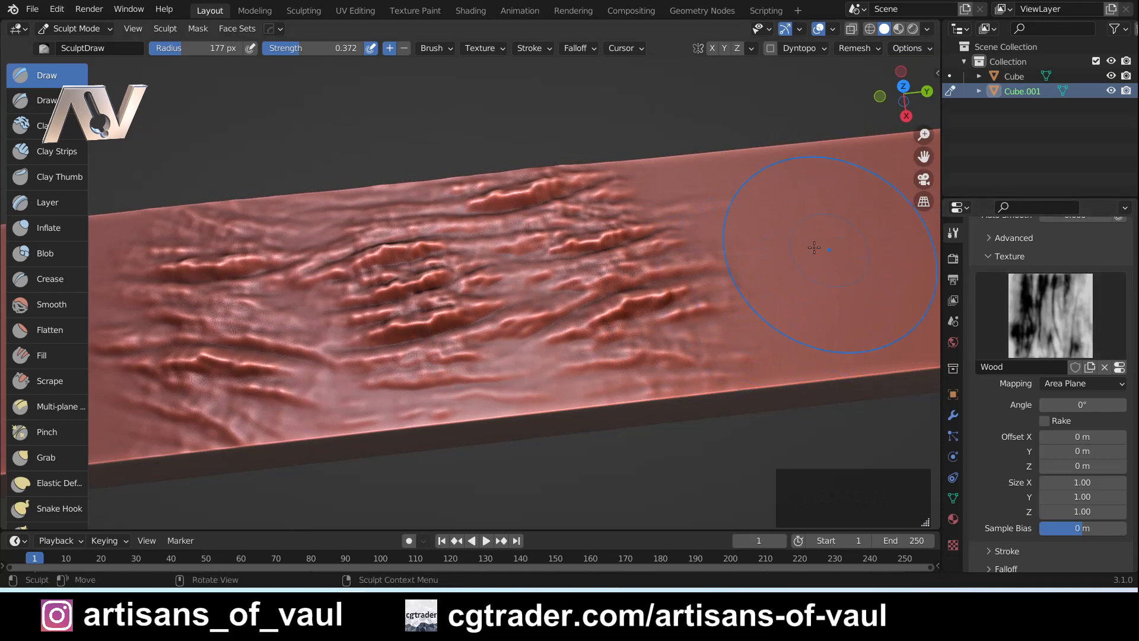
scroll(808, 248, "down", 2)
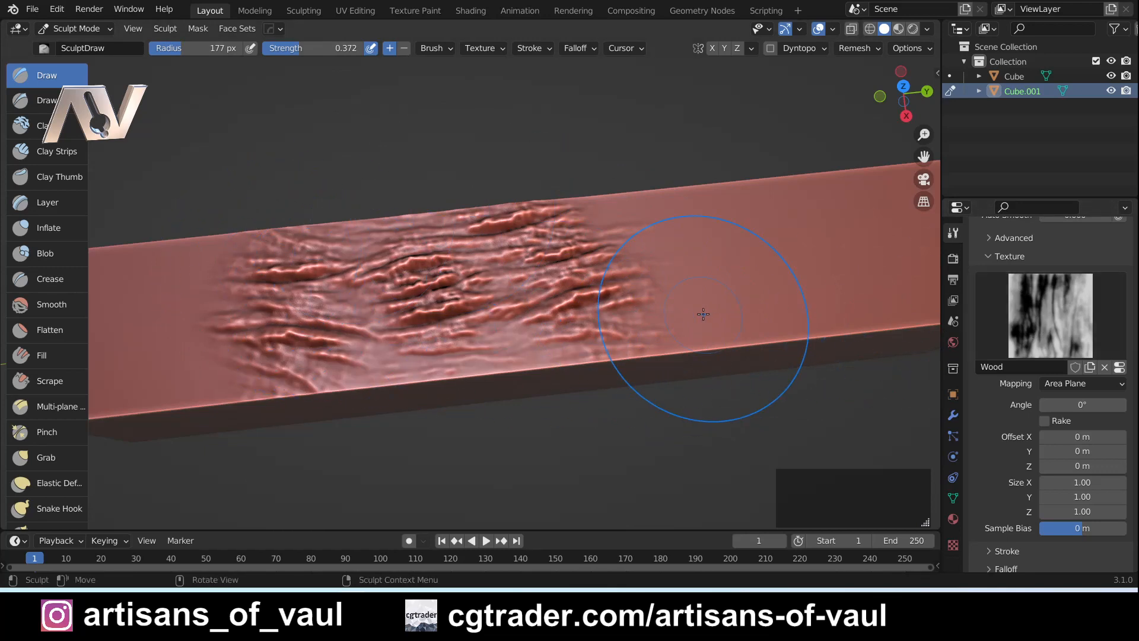
mouse_move(425, 314)
middle_mouse_down()
mouse_move(564, 201)
mouse_move(571, 300)
middle_mouse_up()
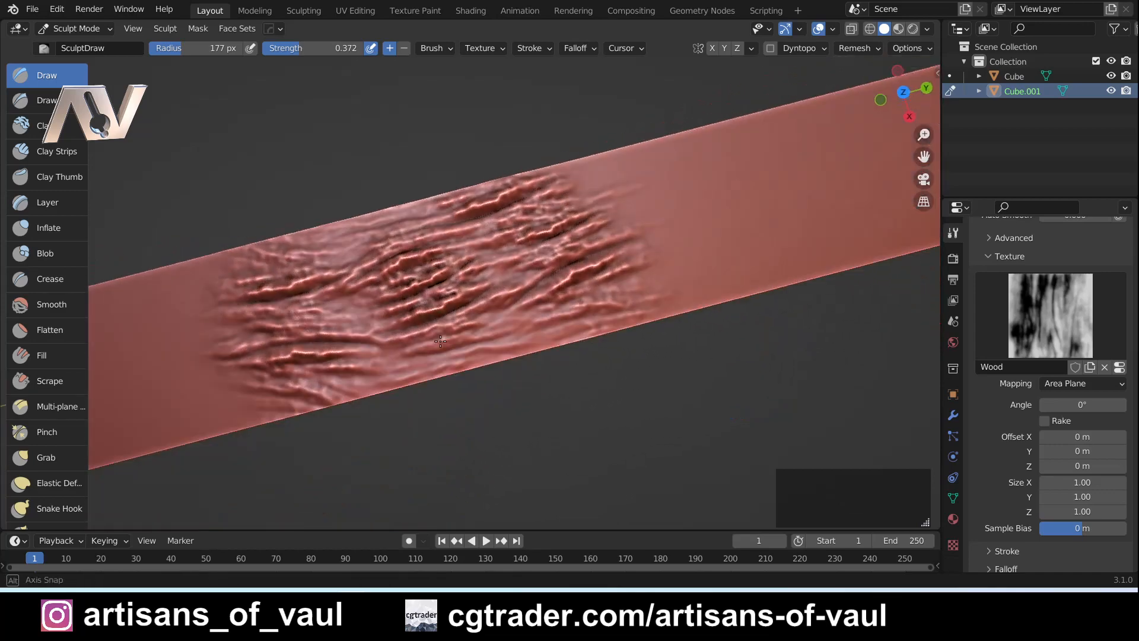
middle_click_drag(494, 280, 599, 153)
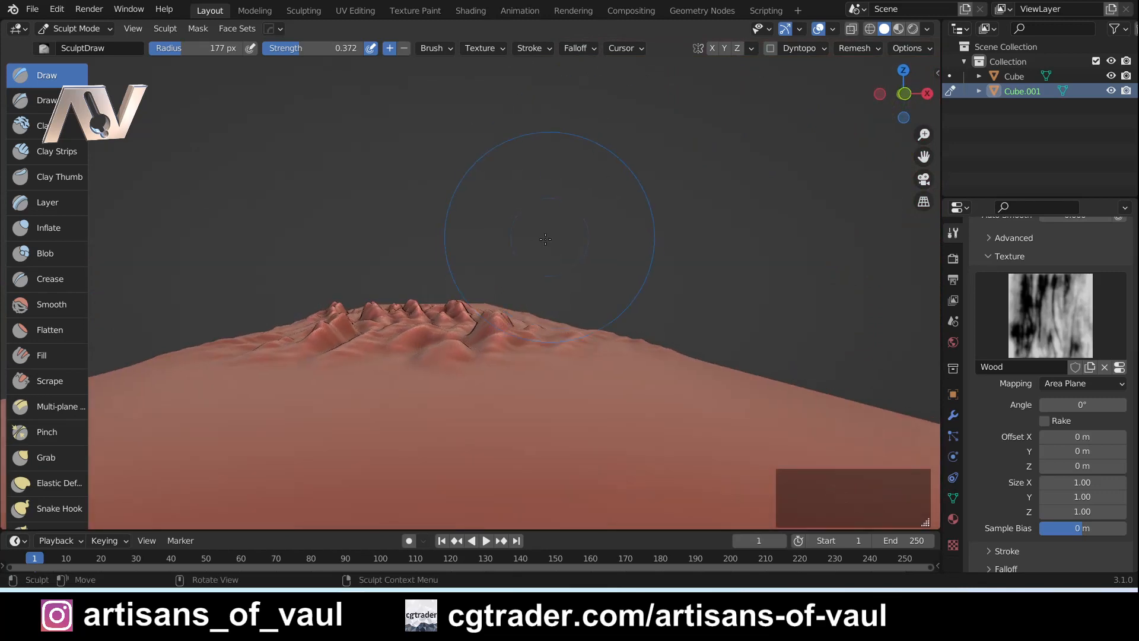
mouse_move(501, 184)
middle_mouse_down()
mouse_move(489, 263)
mouse_move(737, 229)
middle_mouse_up()
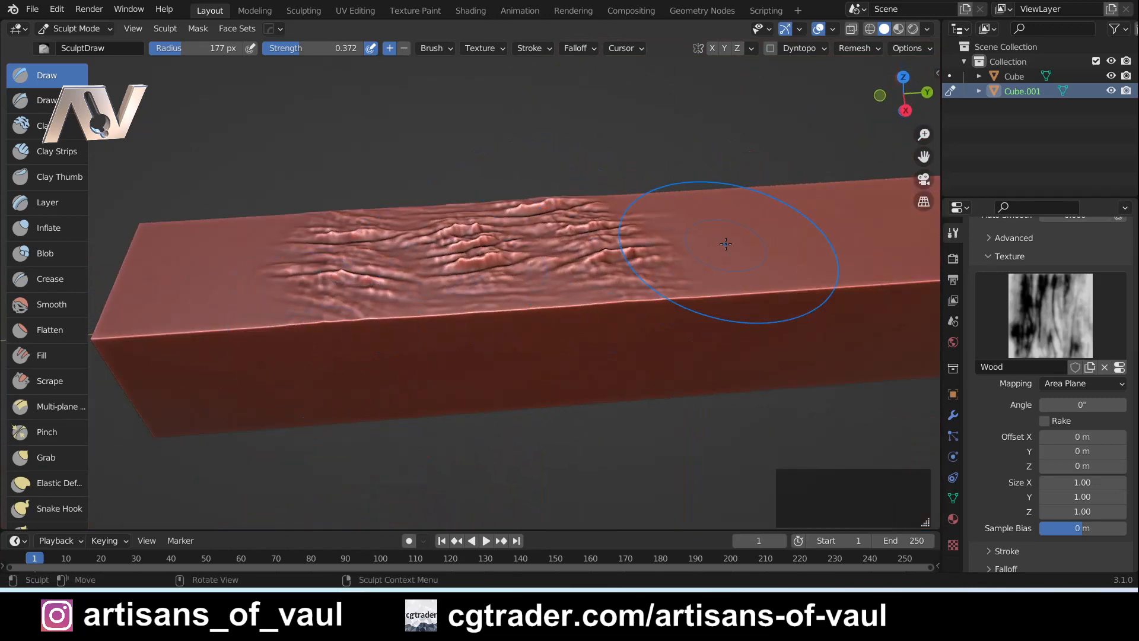
mouse_move(470, 330)
middle_mouse_down()
mouse_move(505, 290)
mouse_move(491, 298)
middle_mouse_up()
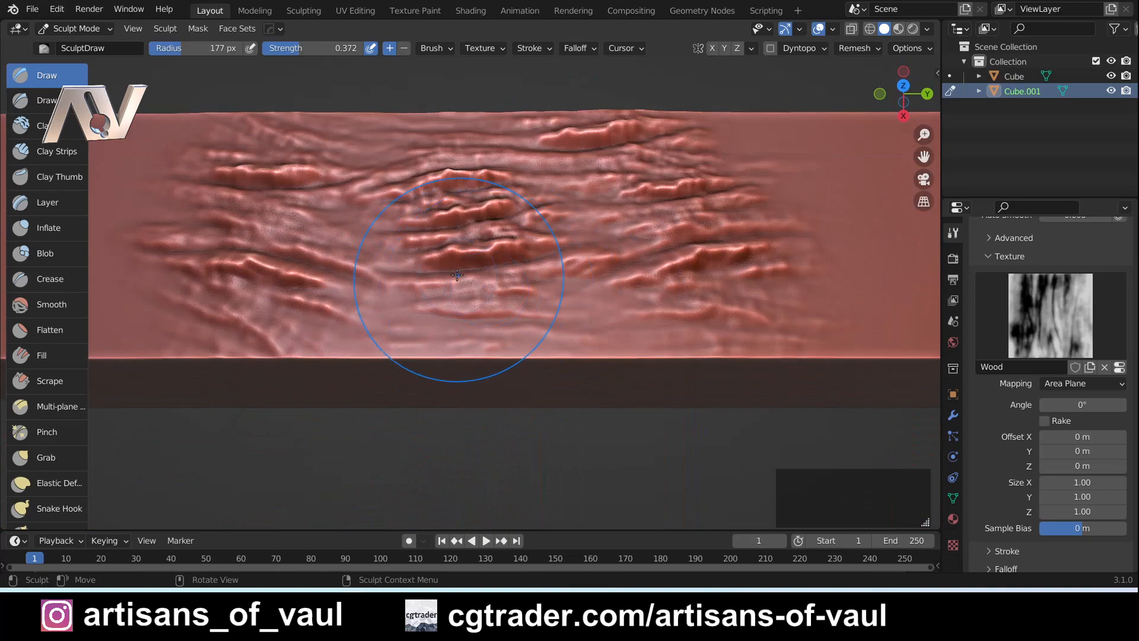
middle_click_drag(460, 253, 563, 202)
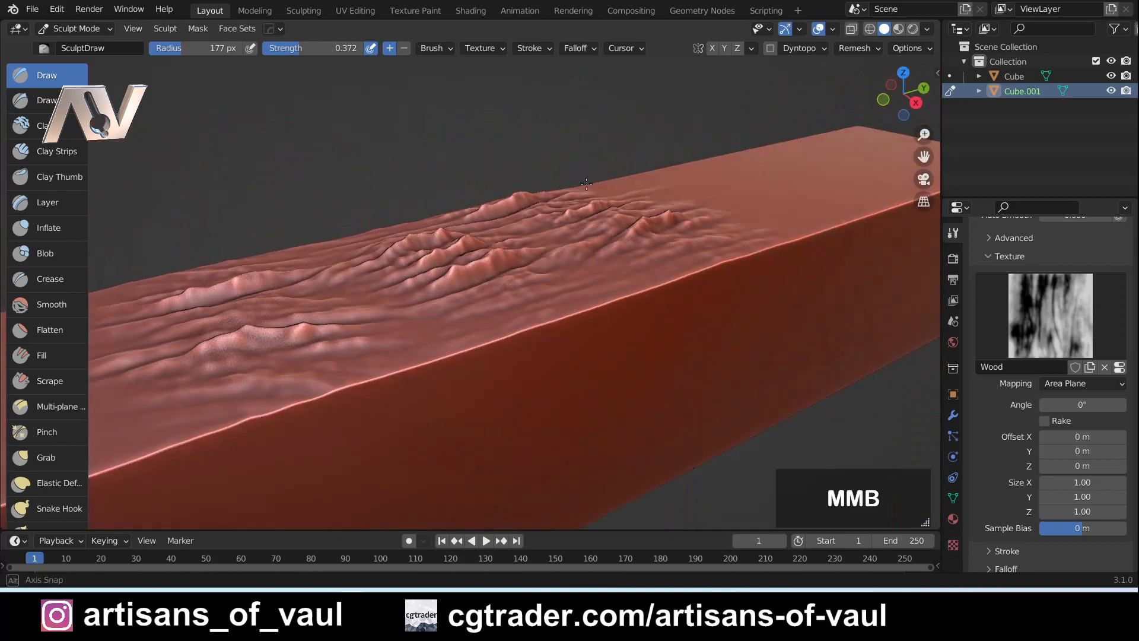
Undo the raised wood-grain stamps on the bar's top face
key("ctrl+z")
key("ctrl+z")
key("ctrl+z")
key("ctrl+z")
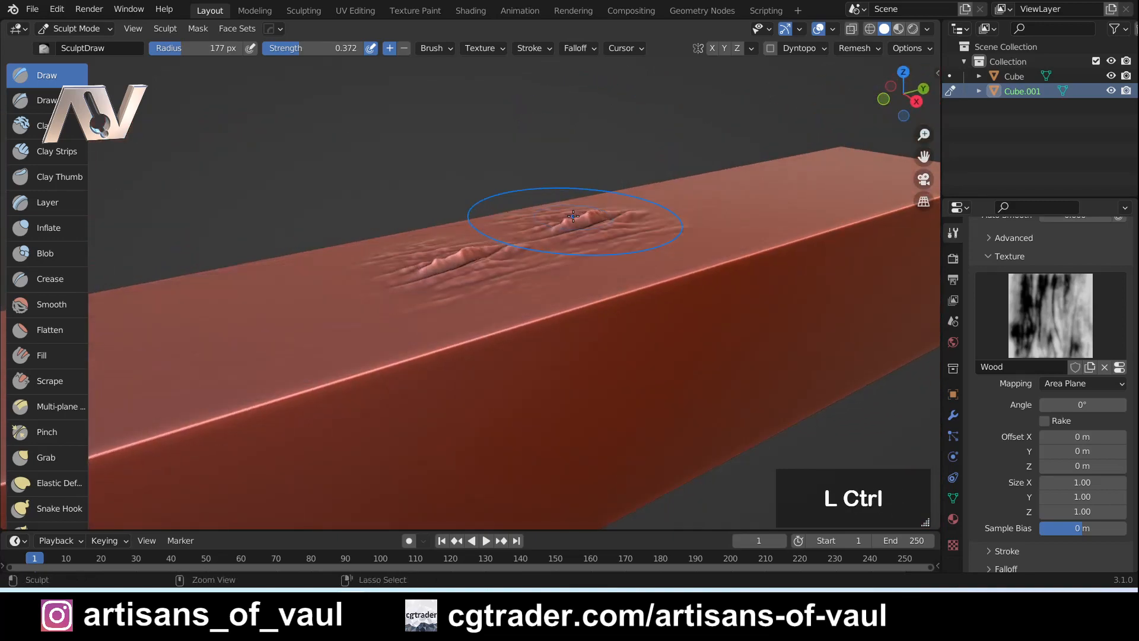
Switch the Draw brush's direction to Subtract and carve overlapping anchored wood-grain stamps into the bar's top face
mouse_move(573, 216)
middle_mouse_down()
mouse_move(496, 186)
mouse_move(440, 255)
middle_mouse_up()
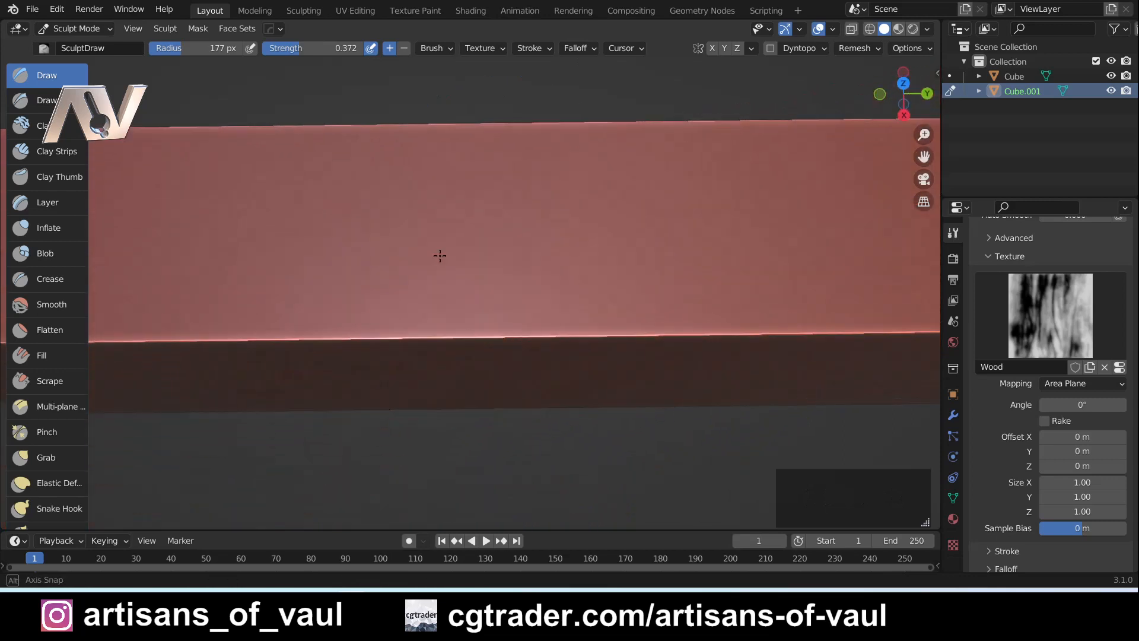
left_click(403, 48)
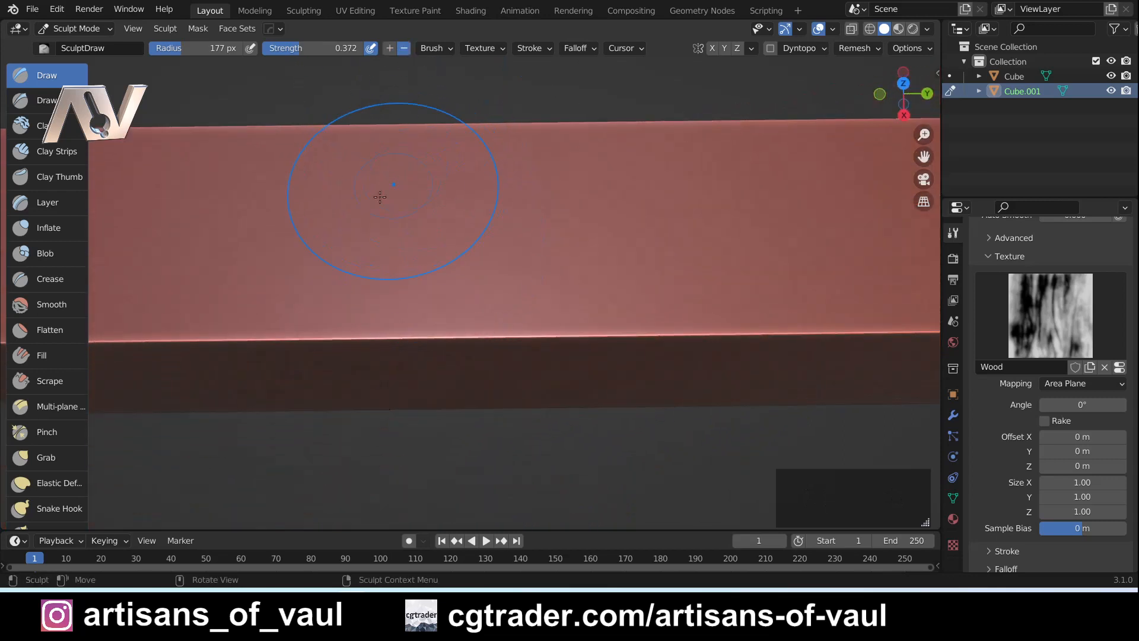
mouse_move(377, 220)
left_mouse_down()
mouse_move(580, 208)
mouse_move(528, 216)
mouse_move(487, 246)
mouse_move(415, 267)
mouse_move(338, 268)
mouse_move(310, 246)
left_mouse_up()
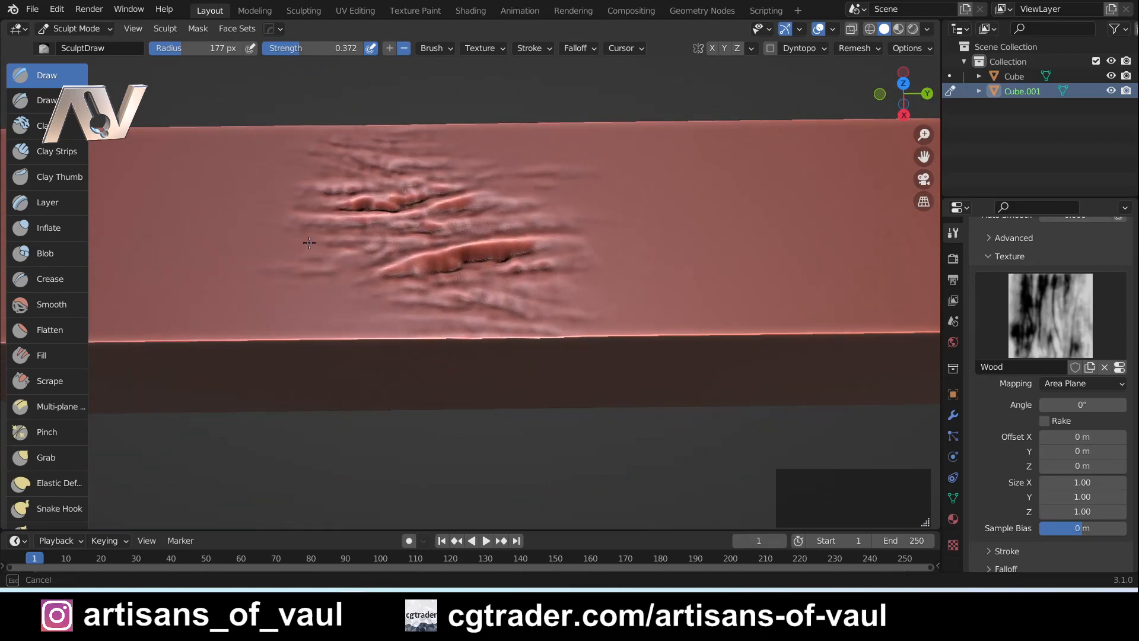
mouse_move(309, 242)
middle_mouse_down()
mouse_move(586, 355)
mouse_move(576, 315)
mouse_move(584, 356)
mouse_move(585, 328)
middle_mouse_up()
scroll(617, 306, "down", 1)
middle_click_drag(663, 288, 516, 290, "shift")
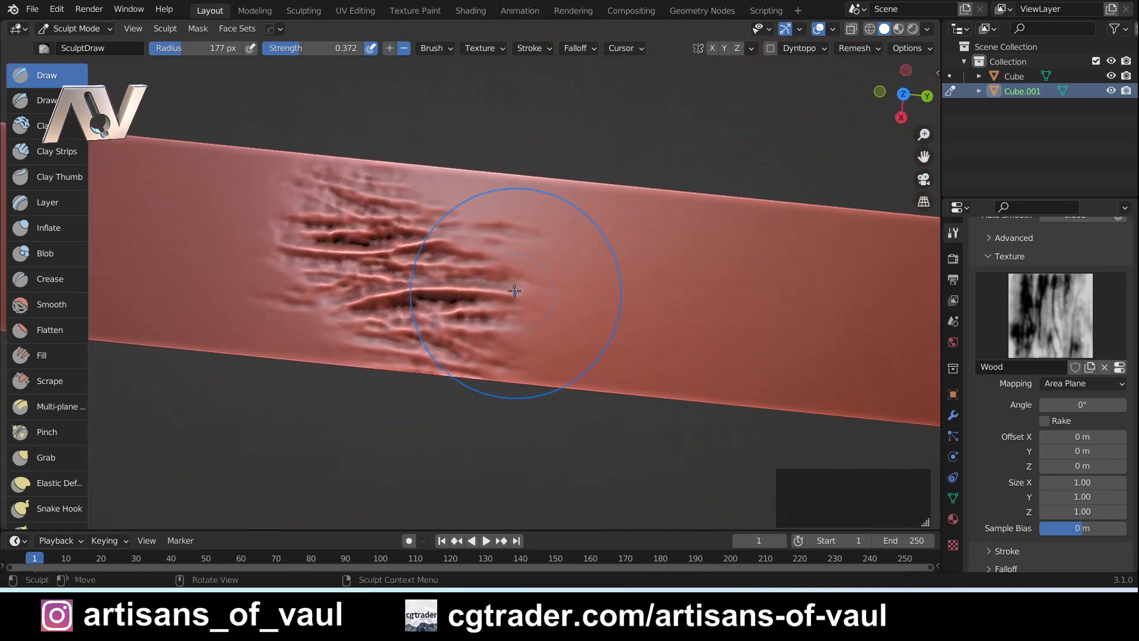
Carve two more overlapping anchored wood-grain stamps along the bar's top face, extending the existing subtractive patch lengthwise
left_click_drag(516, 289, 637, 292)
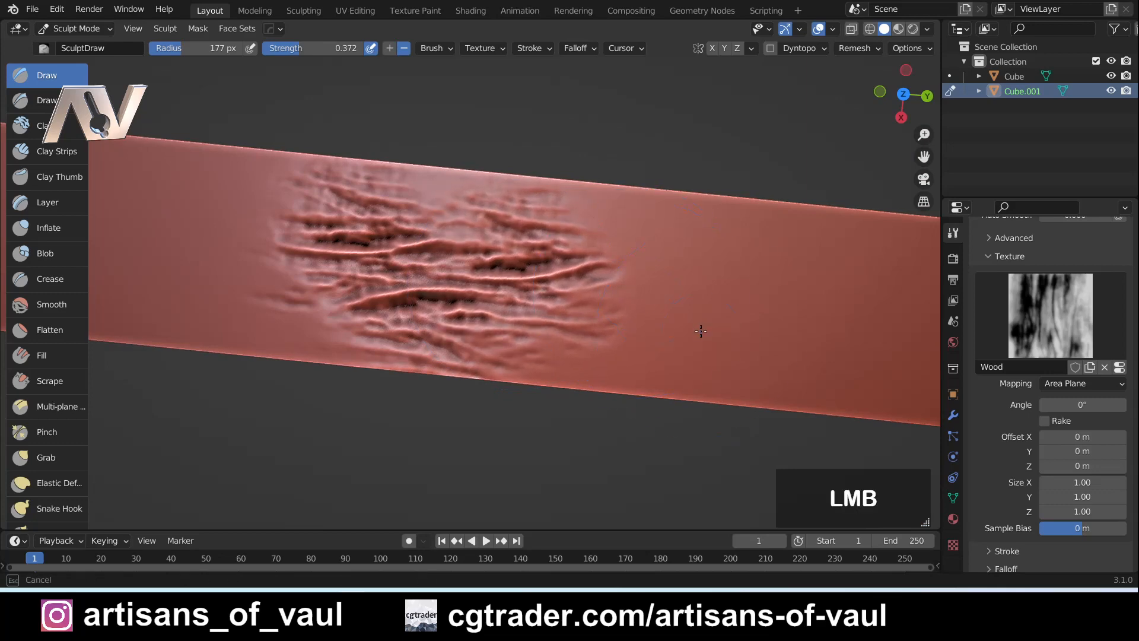
mouse_move(706, 321)
left_mouse_down()
mouse_move(682, 332)
mouse_move(520, 273)
left_mouse_up()
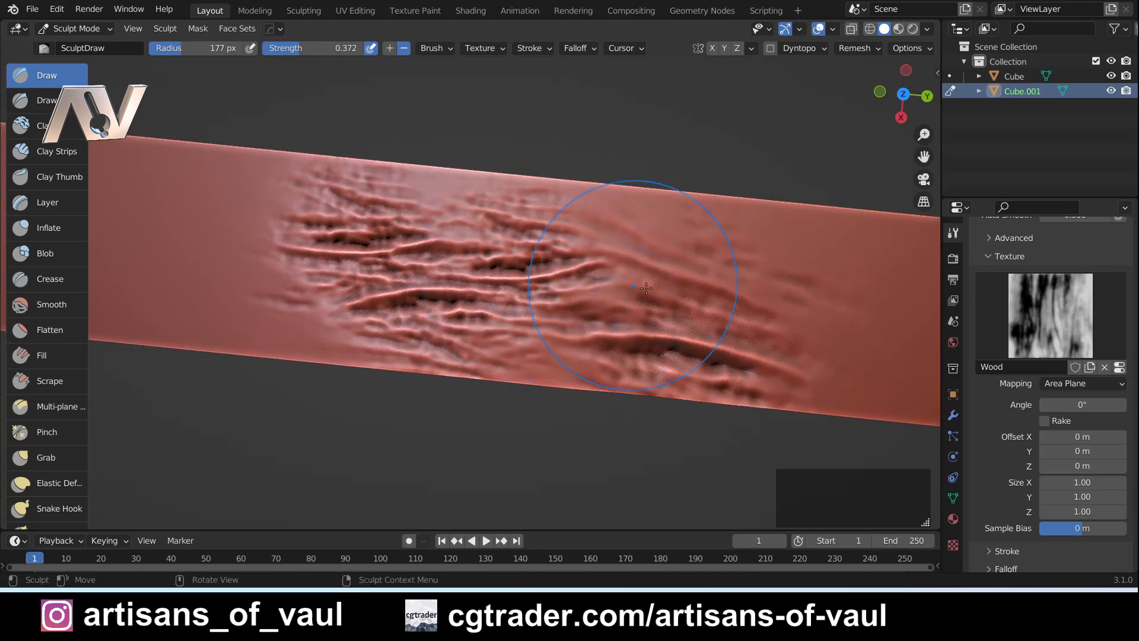
Examine the depth and shape of the carved wood grain from above, along the bar's length and at its edge
mouse_move(647, 285)
middle_mouse_down()
mouse_move(470, 225)
mouse_move(491, 243)
mouse_move(486, 279)
middle_mouse_up()
scroll(546, 254, "up", 1)
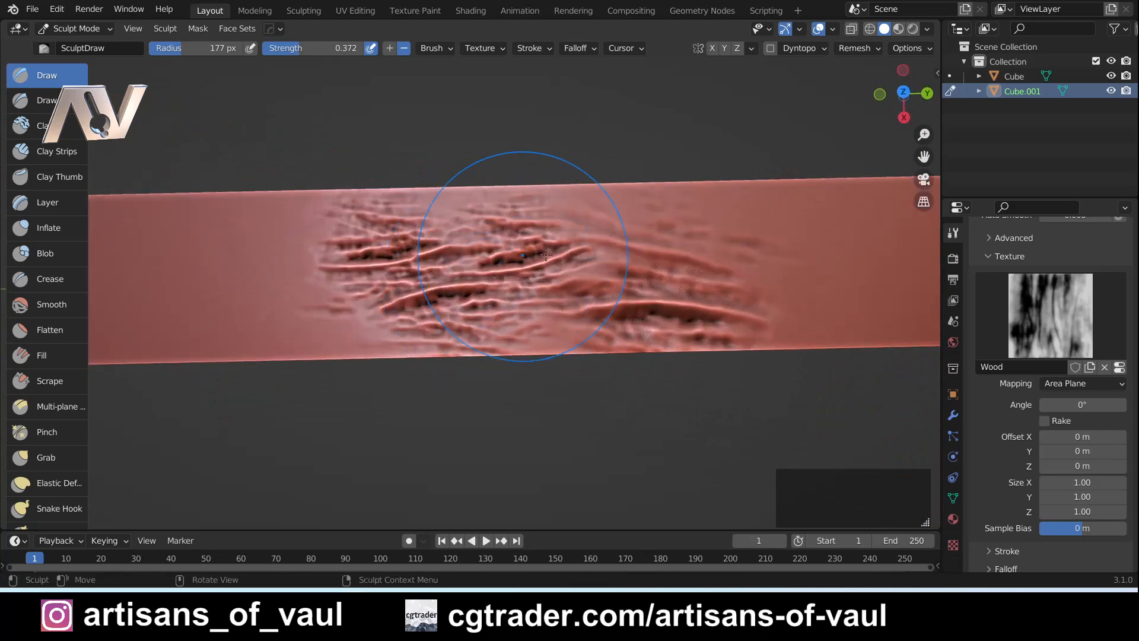
middle_click_drag(466, 301, 582, 197)
middle_click_drag(534, 244, 515, 256)
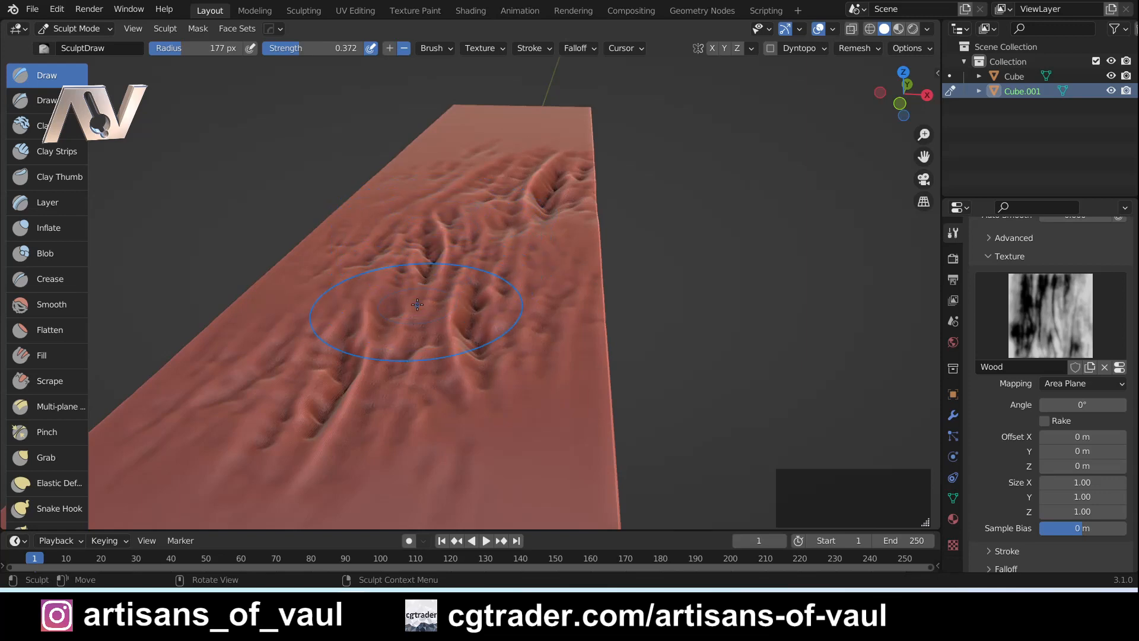
mouse_move(443, 221)
middle_mouse_down()
mouse_move(375, 265)
mouse_move(475, 258)
middle_mouse_up()
mouse_move(436, 332)
middle_mouse_down()
mouse_move(441, 278)
mouse_move(333, 325)
mouse_move(437, 329)
mouse_move(424, 340)
middle_mouse_up()
scroll(437, 330, "up", 4)
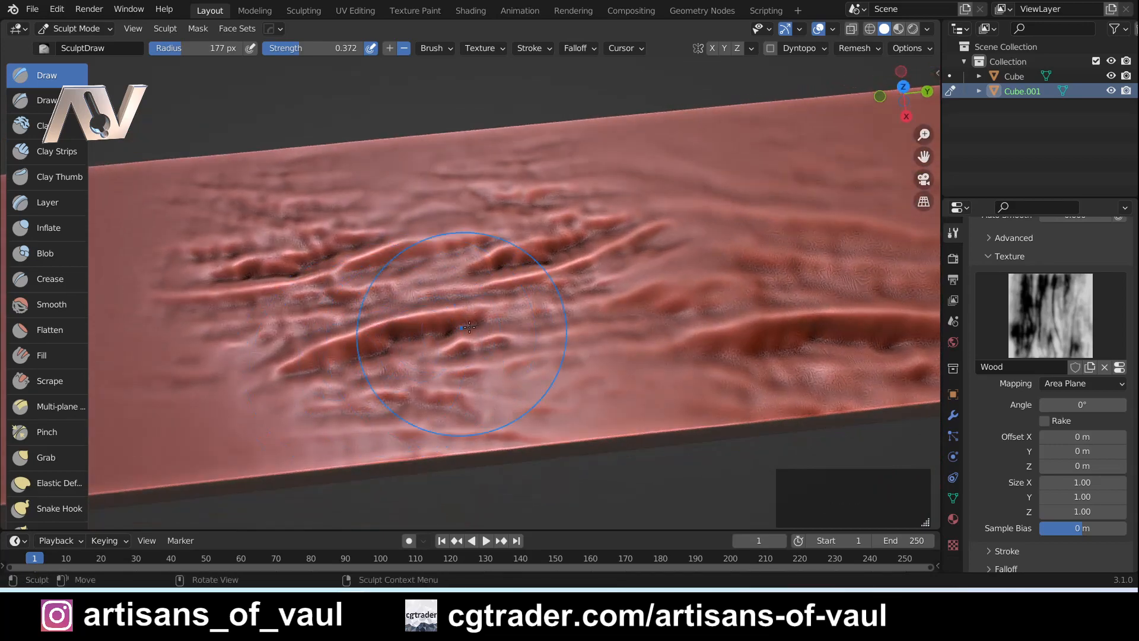
middle_click_drag(382, 356, 436, 288)
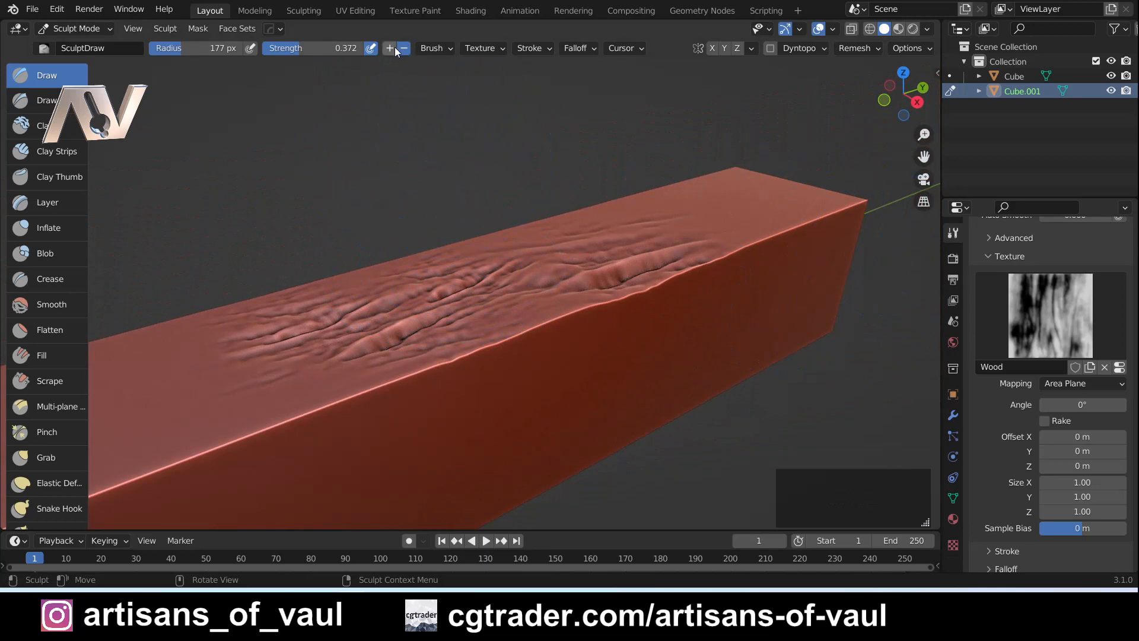
mouse_move(635, 299)
middle_mouse_down()
mouse_move(623, 356)
mouse_move(635, 298)
middle_mouse_up()
middle_click_drag(514, 339, 579, 290)
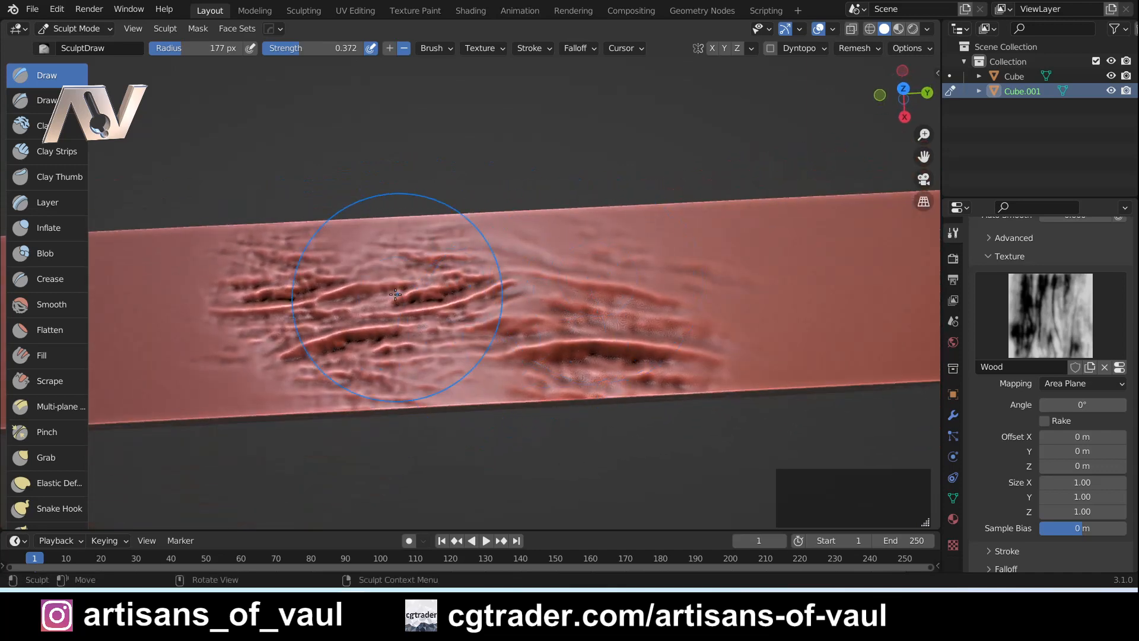
middle_click_drag(396, 294, 532, 286, "shift")
mouse_move(461, 321)
middle_mouse_down()
mouse_move(525, 270)
mouse_move(607, 305)
mouse_move(578, 300)
mouse_move(580, 321)
middle_mouse_up()
middle_click_drag(758, 326, 619, 320, "shift")
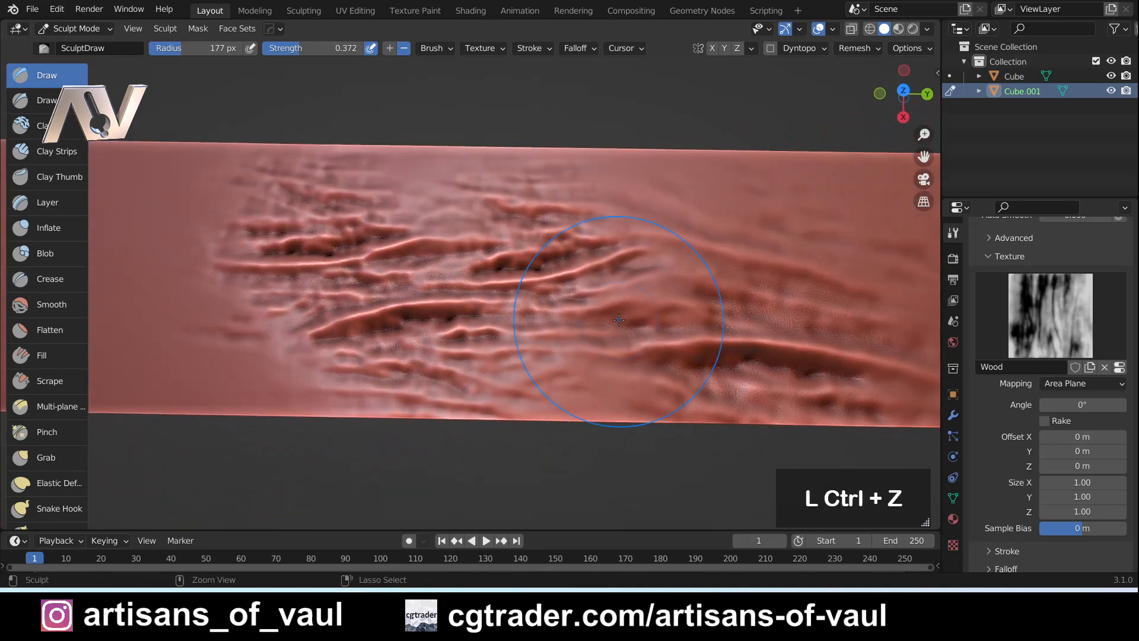
Undo the carved wood-grain stamps so the bar's top face is smooth
key("ctrl+z")
key("ctrl+z")
key("ctrl+z")
key("ctrl+z")
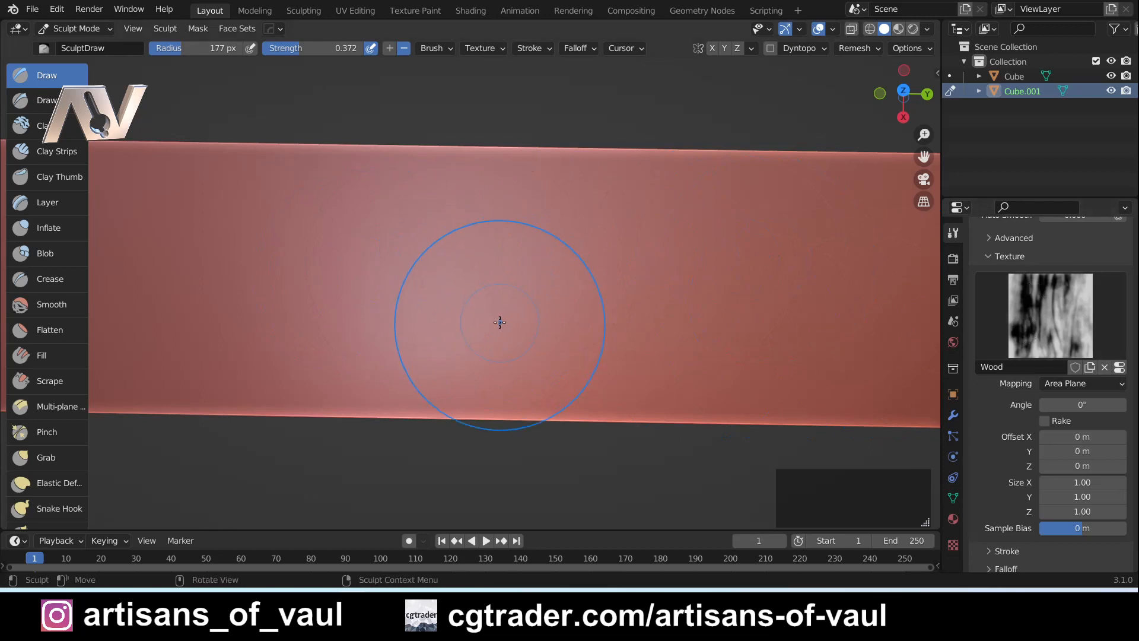
Try a raised anchored wood-grain stamp on the bar's top face with the Draw brush's direction set to Add
middle_click_drag(465, 330, 427, 247)
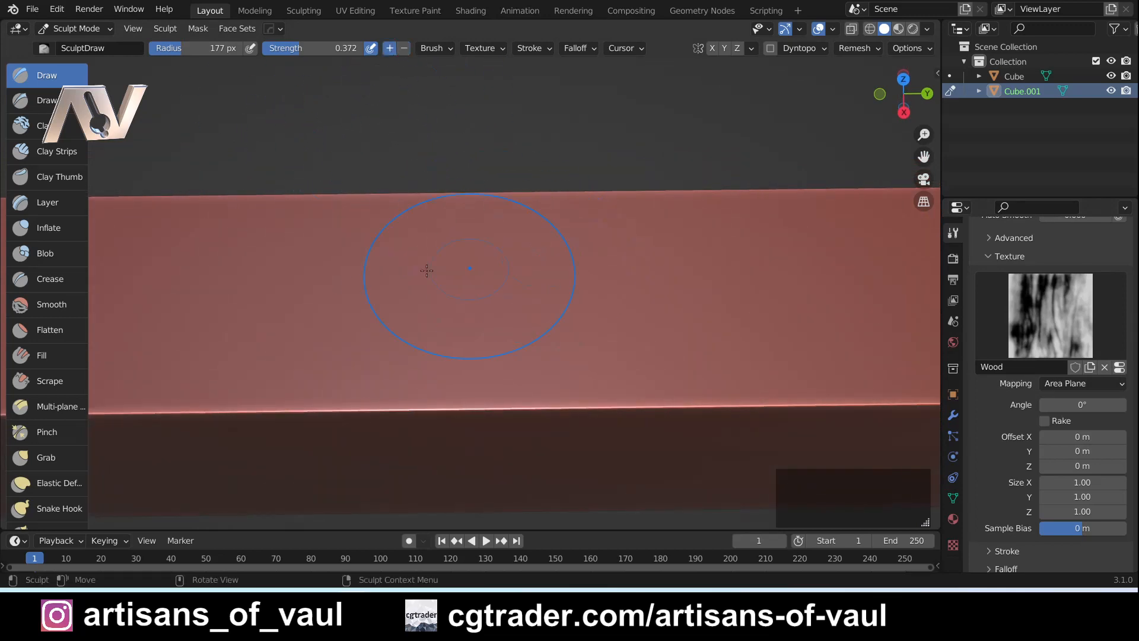
mouse_move(490, 297)
left_mouse_down()
mouse_move(465, 275)
mouse_move(415, 261)
left_mouse_up()
mouse_move(416, 261)
middle_mouse_down()
mouse_move(522, 237)
mouse_move(601, 203)
mouse_move(593, 209)
middle_mouse_up()
middle_click_drag(412, 294, 486, 301)
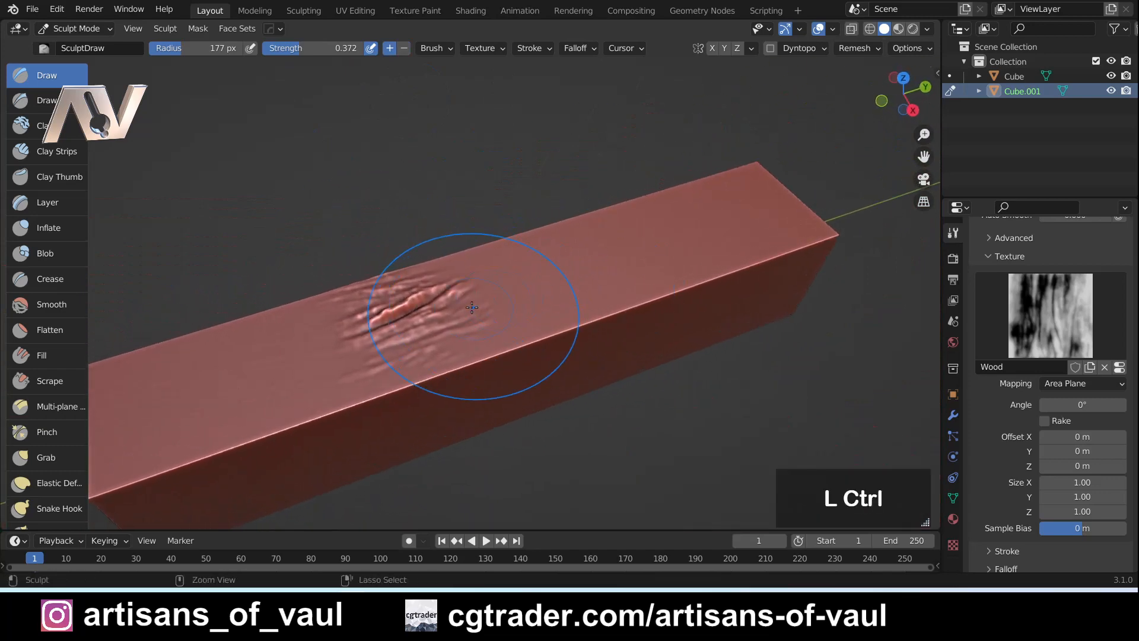
key("ctrl+z")
middle_click_drag(402, 331, 458, 317)
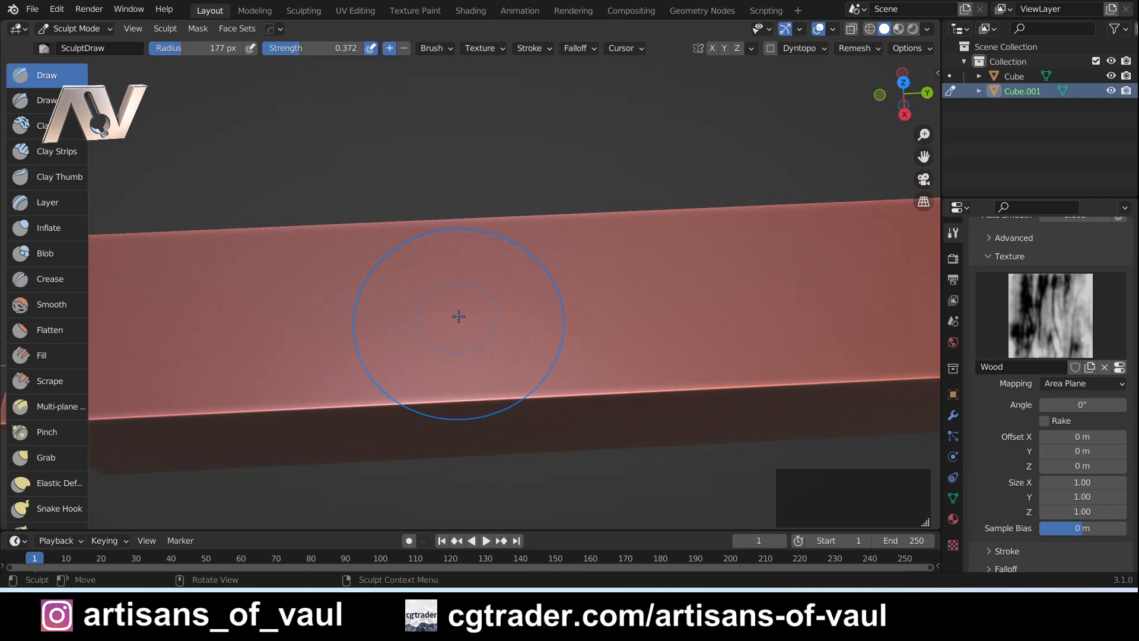
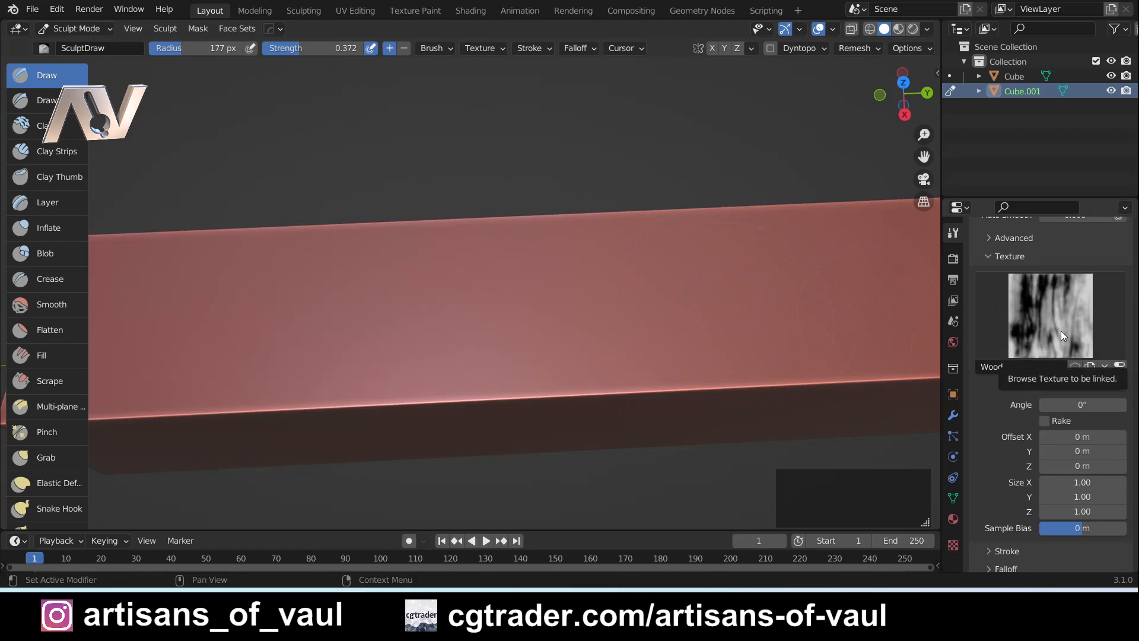
Replace the Wood texture's image with BLURWoodAlphaInvert.png and set the Draw brush's direction back to Subtract
left_click(952, 546)
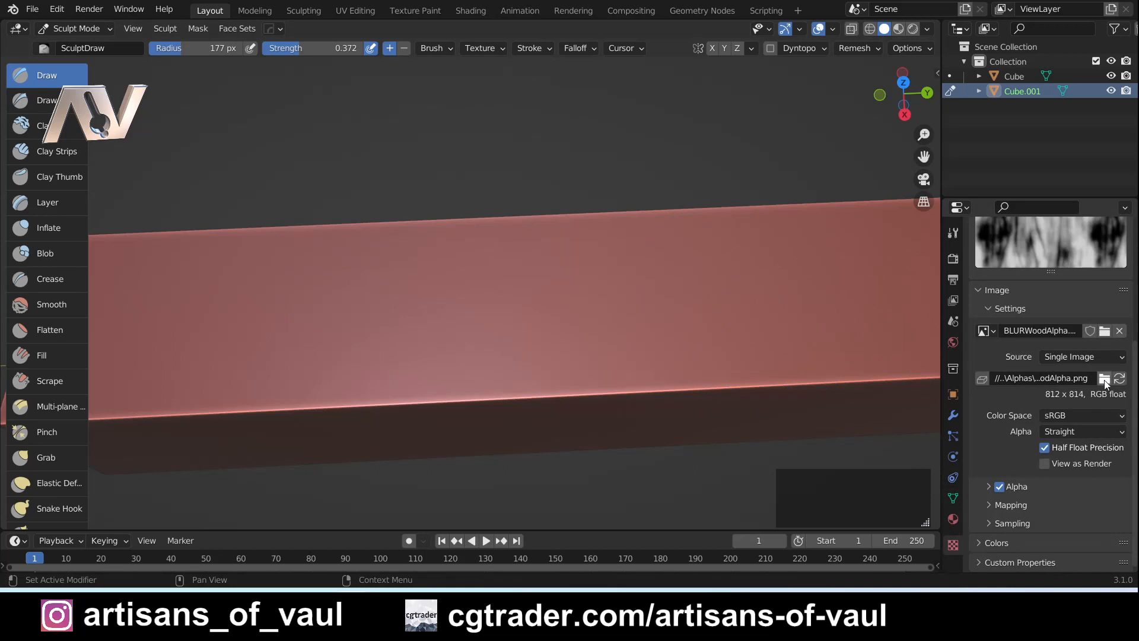
left_click(1118, 332)
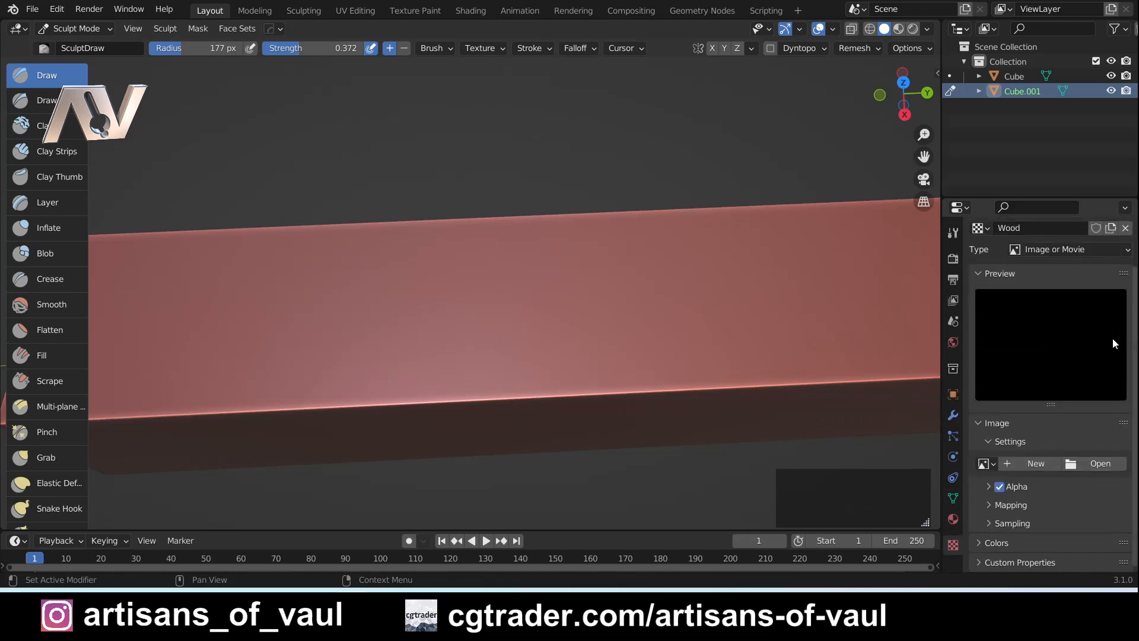
left_click(1096, 462)
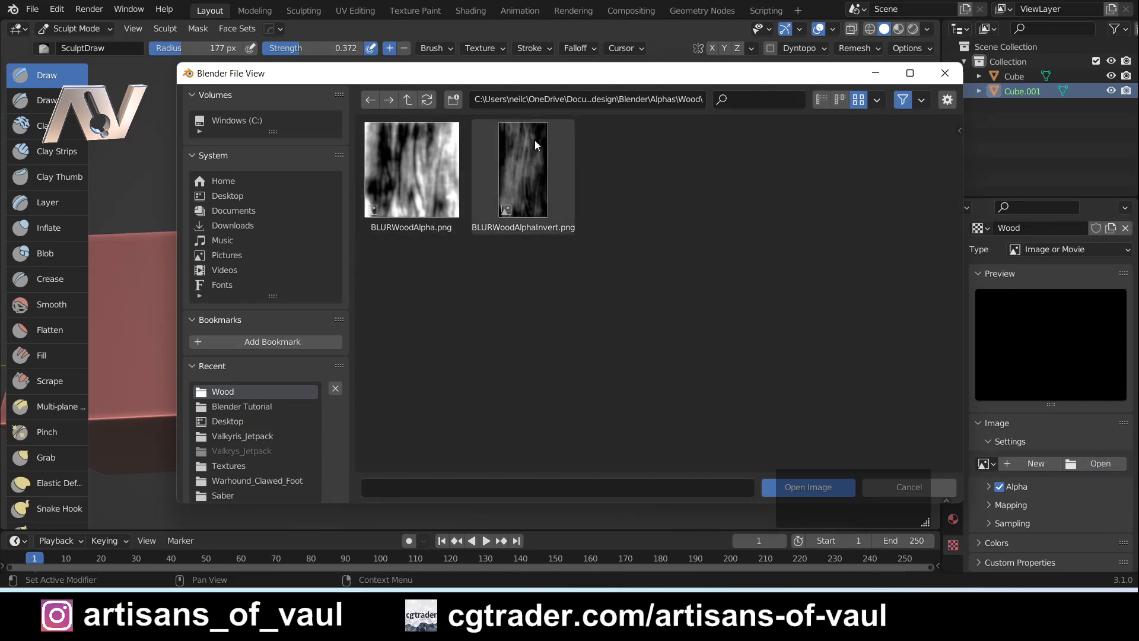
left_click(520, 164)
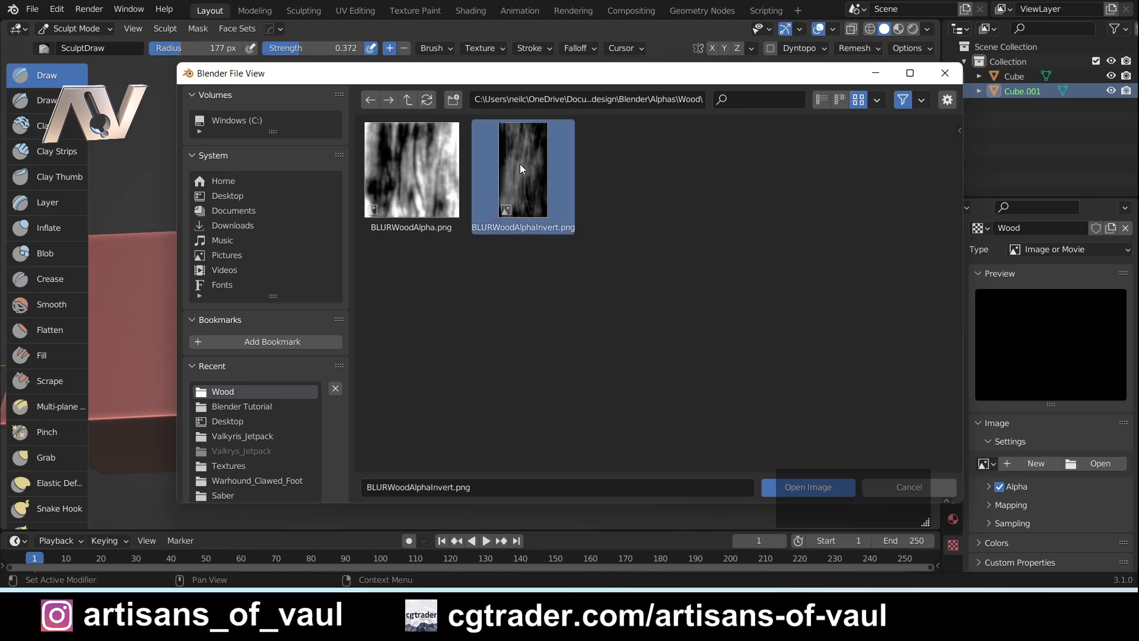
left_click(766, 487)
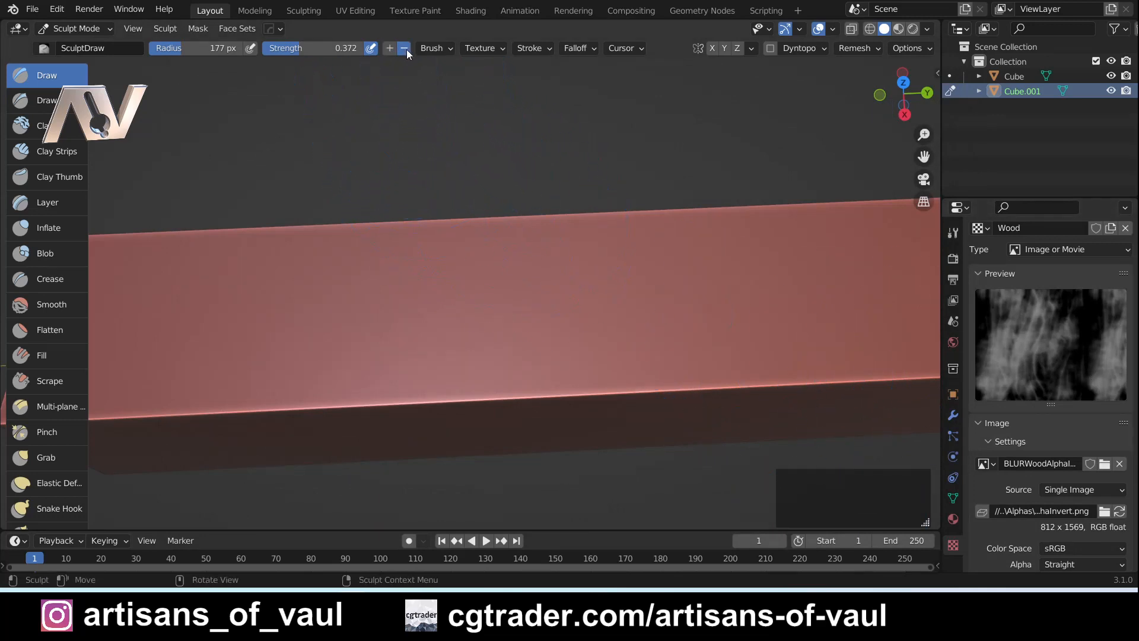
Try anchored stamps of the inverted wood alpha on the bar's top face at strengths 0.372 and 0.756
mouse_move(450, 332)
middle_mouse_down()
mouse_move(465, 287)
mouse_move(509, 323)
mouse_move(468, 338)
middle_mouse_up()
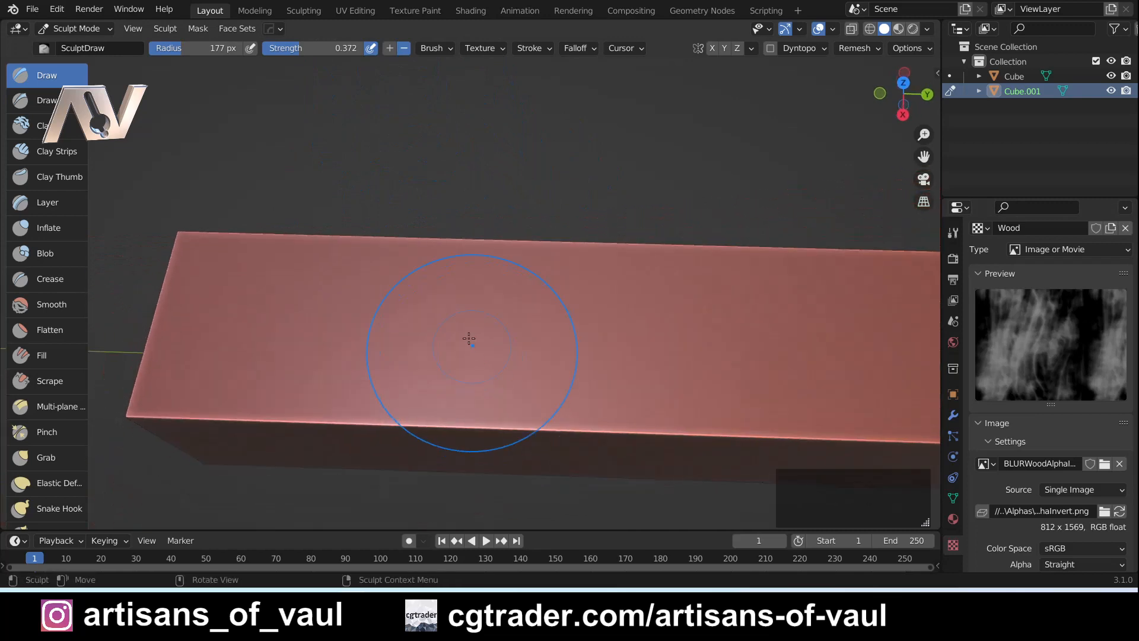
mouse_move(453, 320)
left_mouse_down()
mouse_move(617, 321)
mouse_move(601, 317)
left_mouse_up()
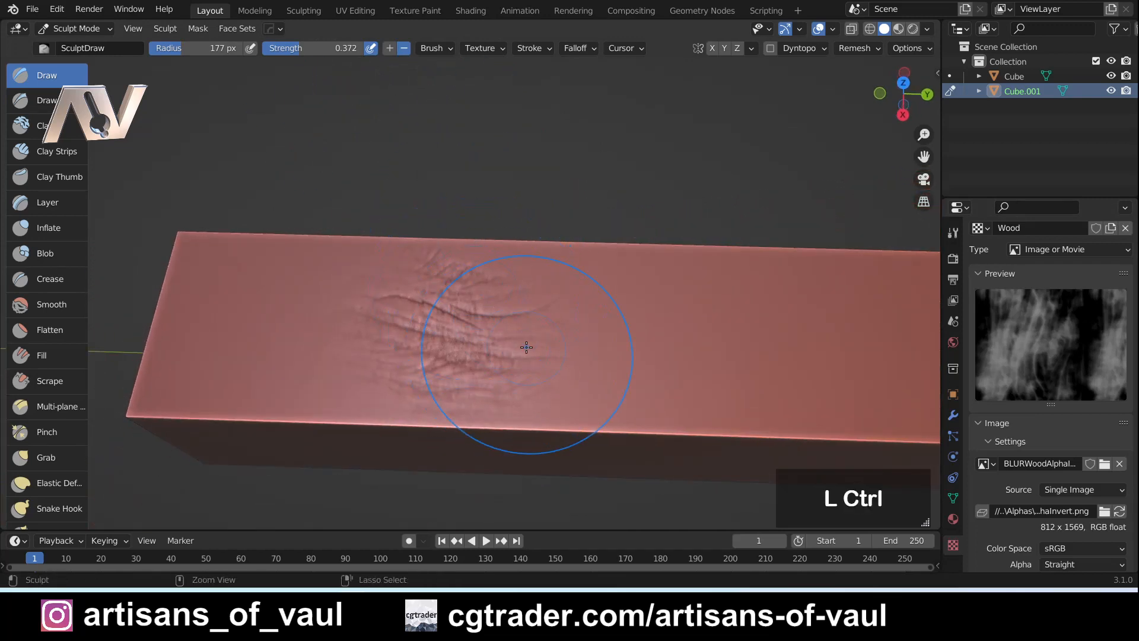
key("ctrl+z")
left_click_drag(305, 48, 344, 48)
mouse_move(451, 319)
left_mouse_down()
mouse_move(595, 313)
mouse_move(578, 327)
left_mouse_up()
mouse_move(578, 326)
middle_mouse_down()
mouse_move(557, 297)
mouse_move(540, 332)
mouse_move(525, 317)
mouse_move(517, 343)
middle_mouse_up()
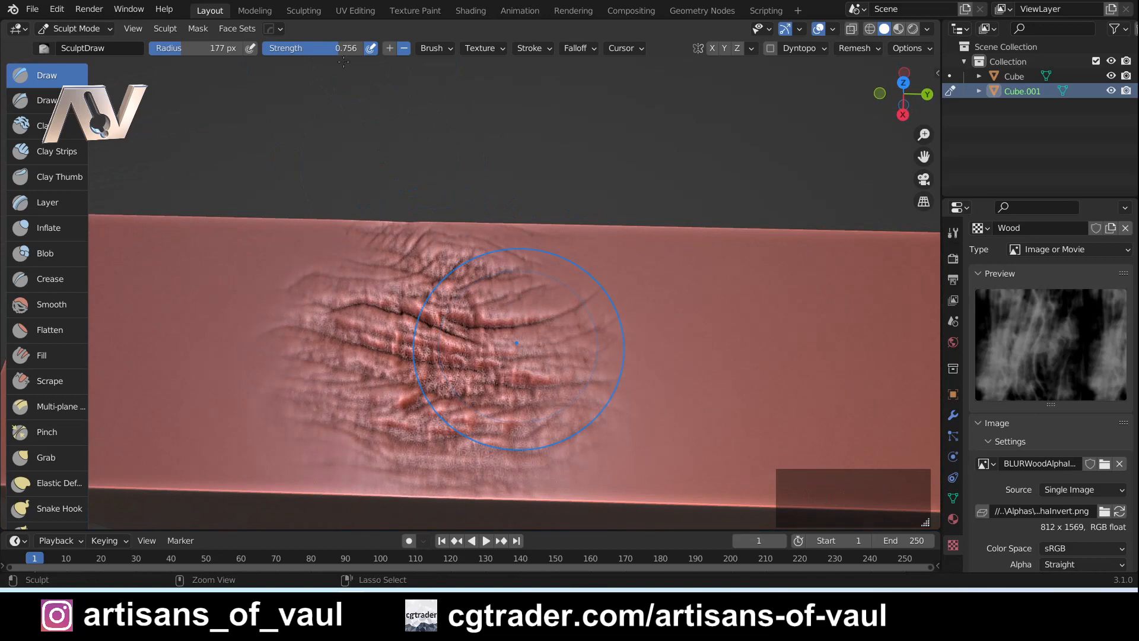
key("ctrl+z")
Set the brush strength to 0.657, carve an anchored grain stamp near one end of the top face and inspect it
left_click_drag(342, 50, 331, 50)
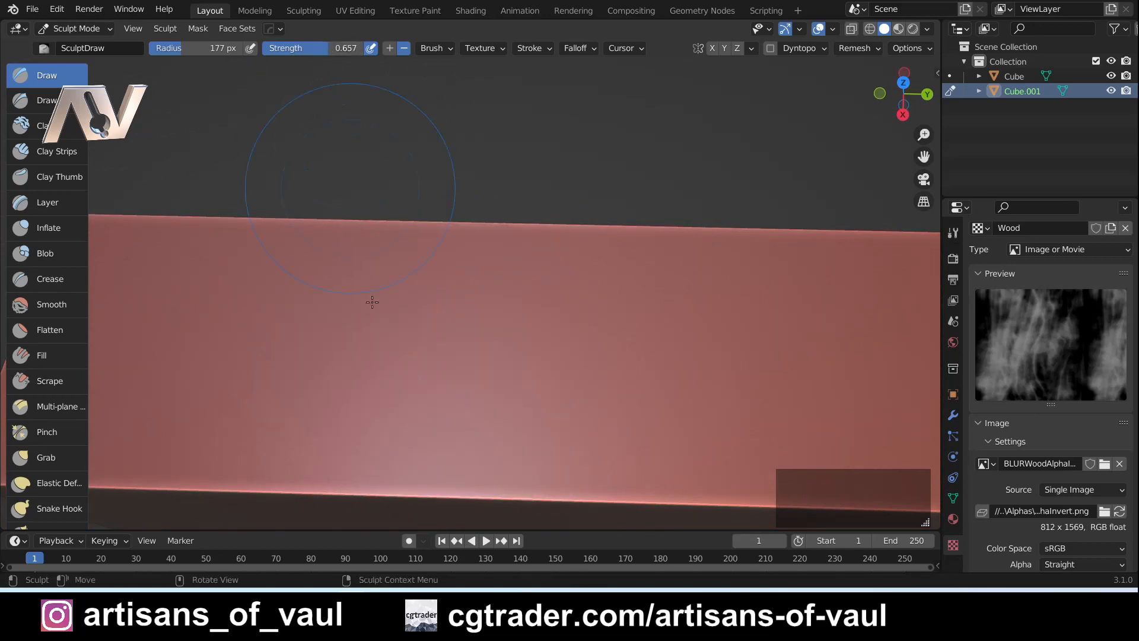
mouse_move(401, 355)
left_mouse_down()
mouse_move(565, 356)
mouse_move(581, 338)
left_mouse_up()
middle_click_drag(581, 338, 503, 386)
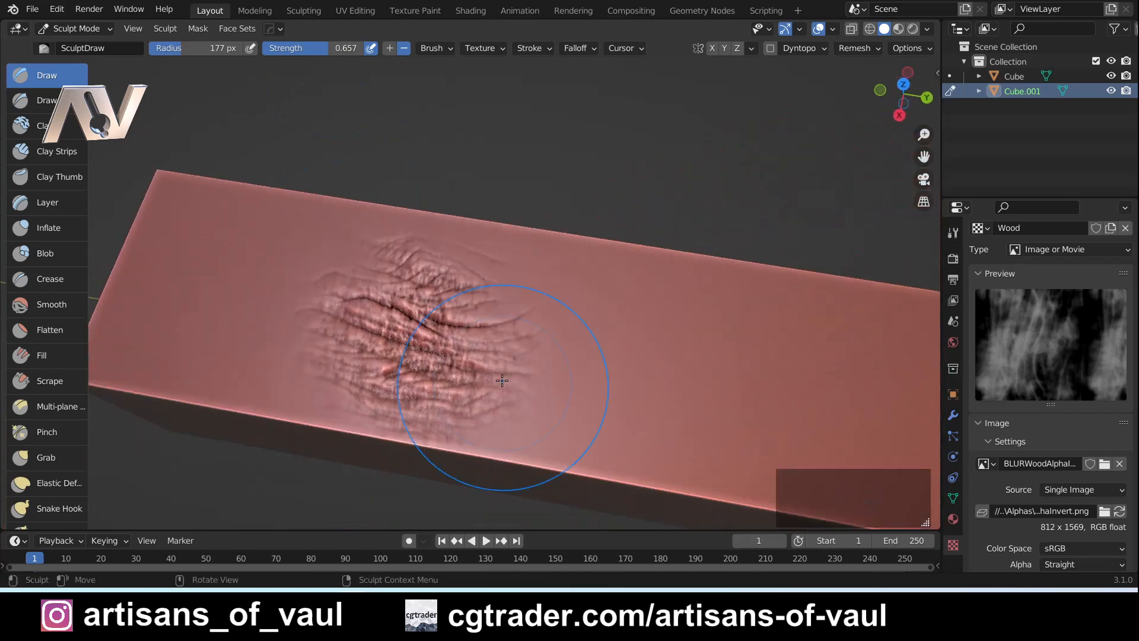
scroll(516, 362, "down", 1)
middle_click_drag(518, 347, 440, 326, "shift")
scroll(468, 228, "up", 3)
scroll(528, 315, "down", 2)
middle_click_drag(520, 296, 473, 285)
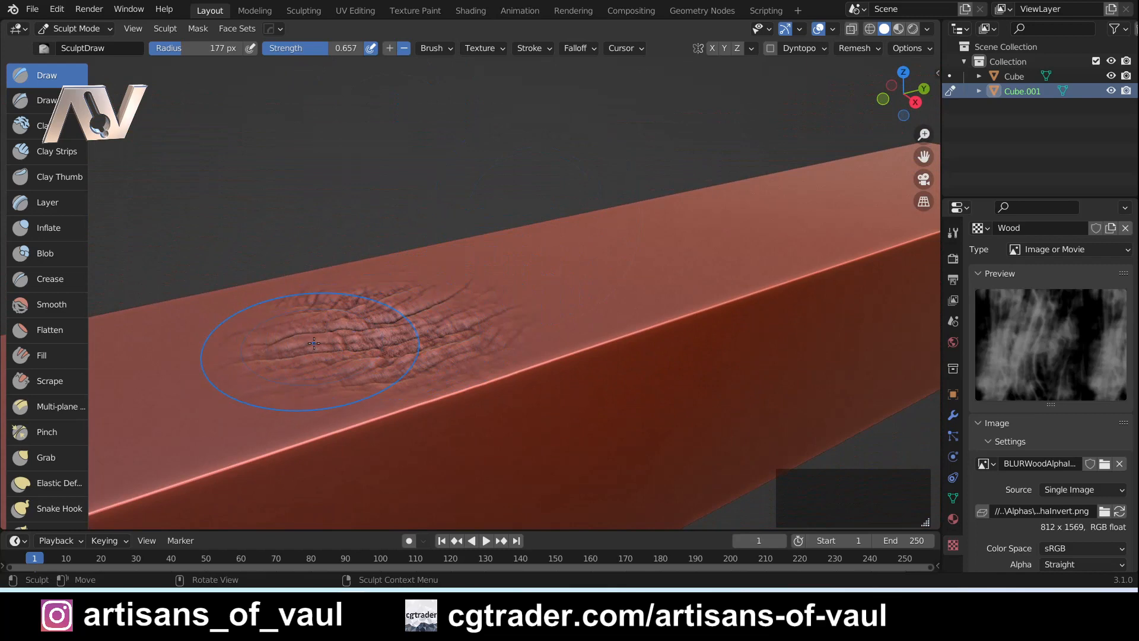
mouse_move(314, 343)
middle_mouse_down()
mouse_move(278, 394)
mouse_move(293, 417)
middle_mouse_up()
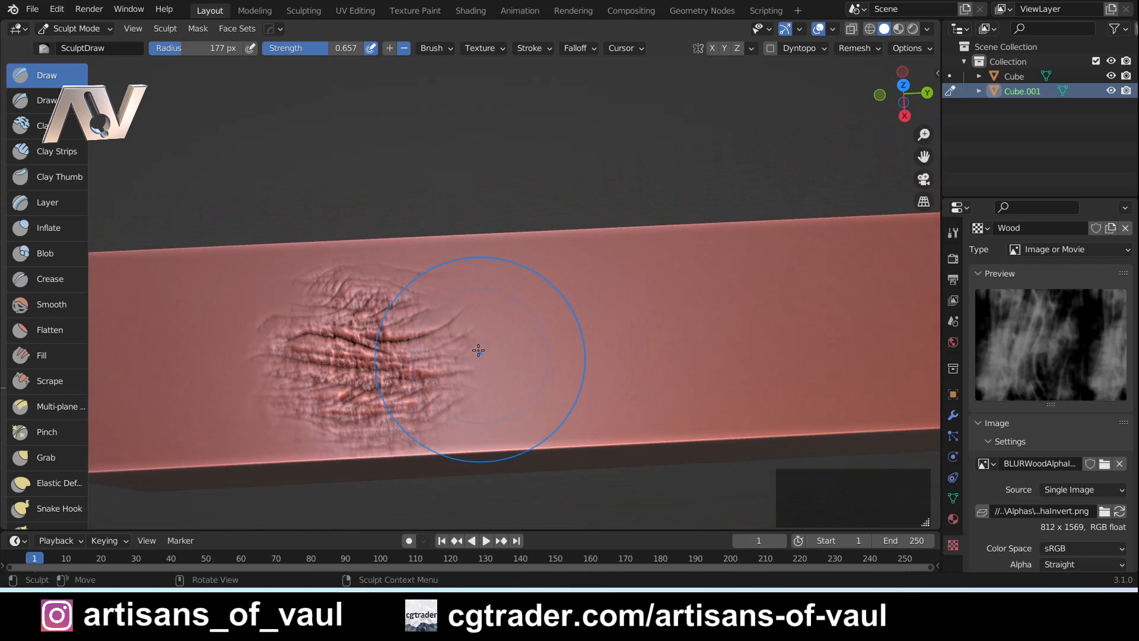
Carve a row of overlapping anchored grain stamps from the first patch toward the middle of the bar's top face
left_click_drag(492, 342, 601, 322)
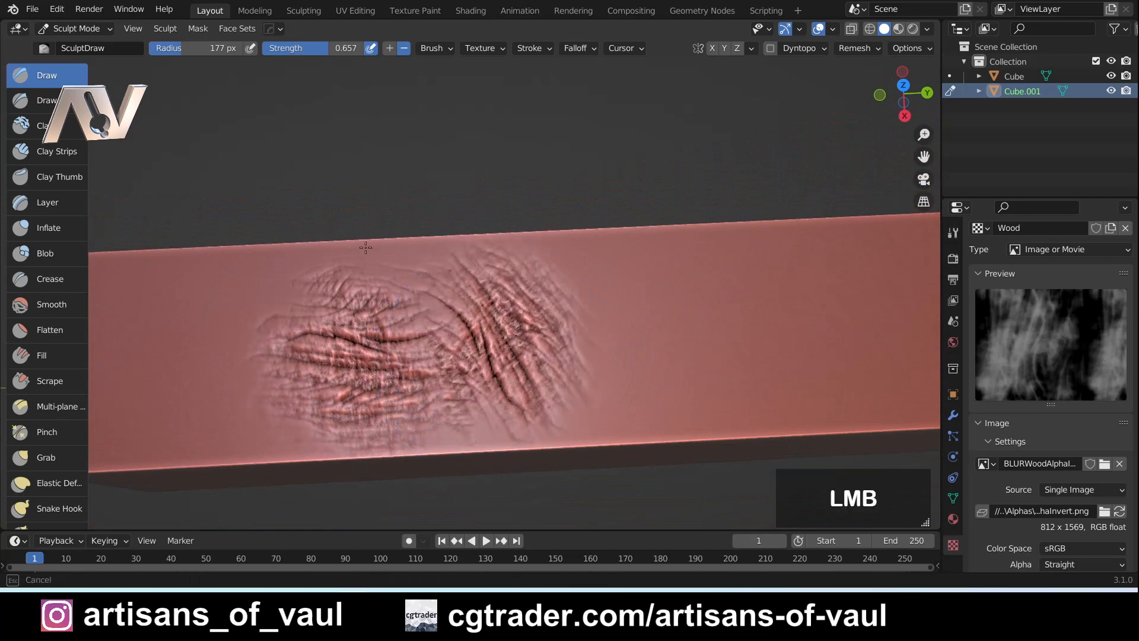
mouse_move(366, 247)
left_mouse_down()
mouse_move(380, 296)
mouse_move(349, 375)
mouse_move(496, 365)
mouse_move(594, 374)
left_mouse_up()
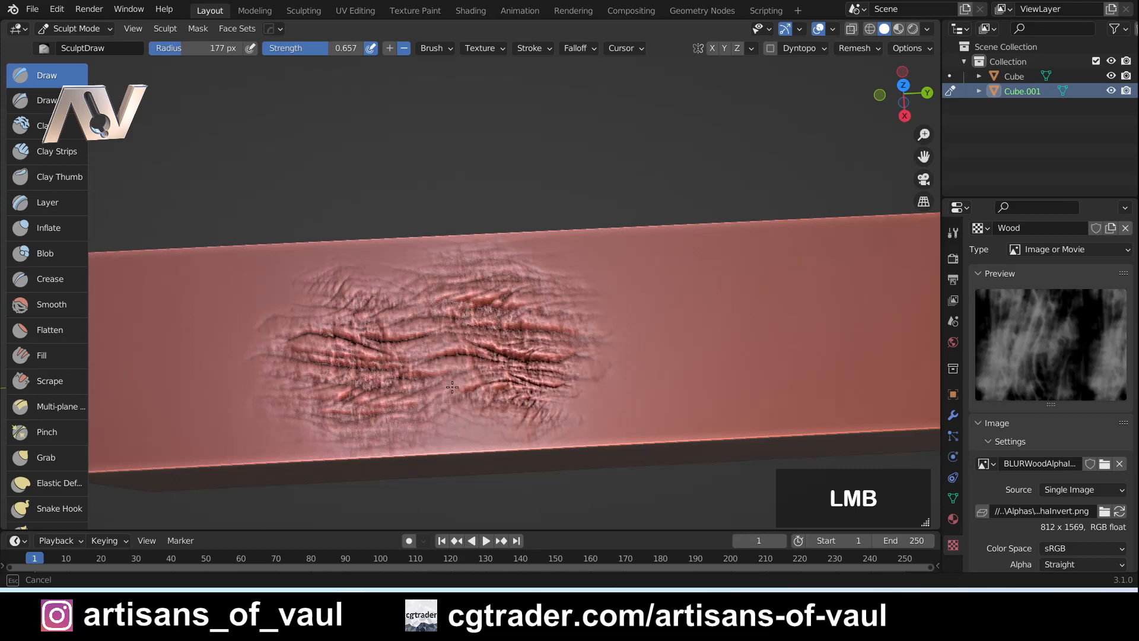
left_click_drag(651, 338, 824, 319)
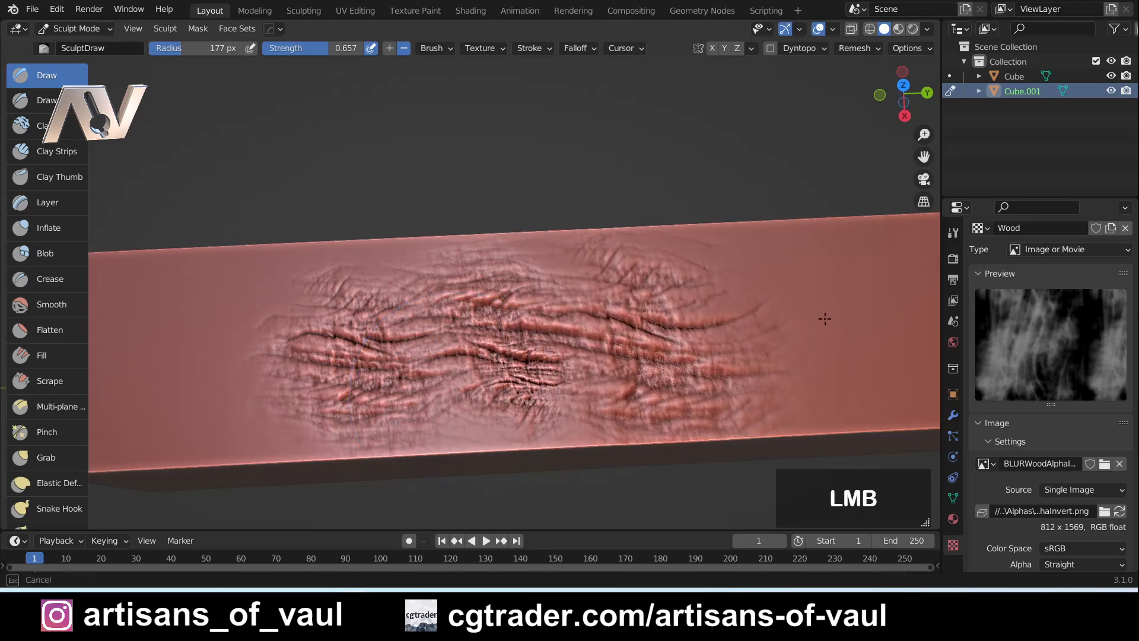
middle_click_drag(728, 361, 525, 369, "shift")
mouse_move(555, 315)
left_mouse_down()
mouse_move(674, 308)
mouse_move(685, 255)
mouse_move(675, 229)
left_mouse_up()
scroll(601, 303, "down", 3)
mouse_move(515, 344)
middle_mouse_down()
mouse_move(493, 342)
mouse_move(518, 348)
middle_mouse_up()
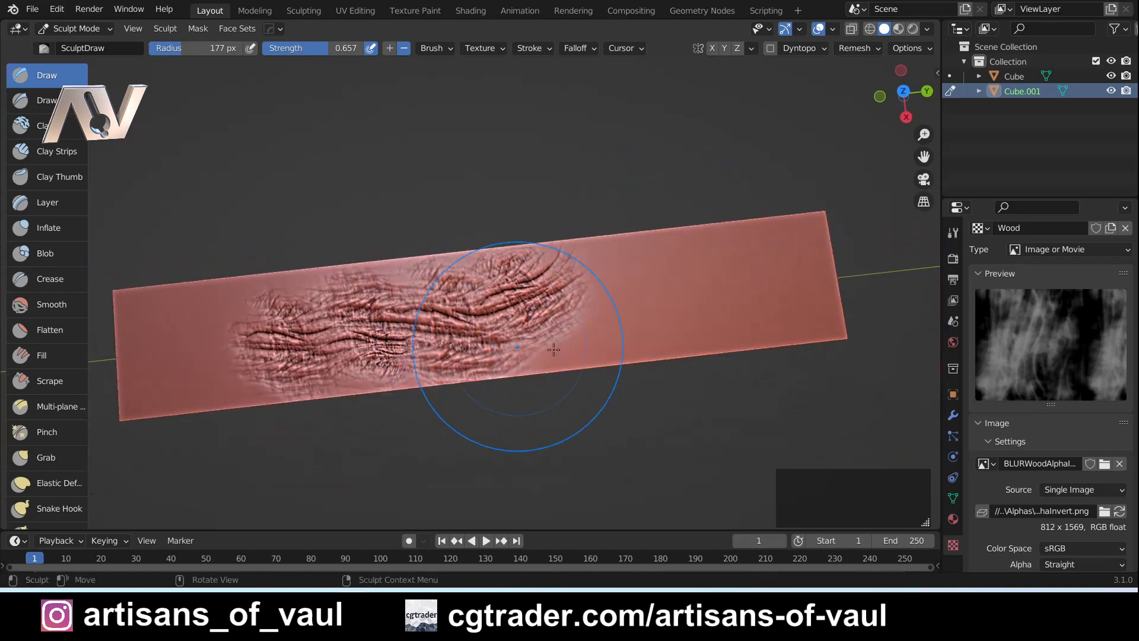
Continue the anchored grain stamps toward the bar's far end and over the bare area along the long edge
scroll(630, 333, "up", 3)
middle_click_drag(630, 333, 611, 359, "shift")
mouse_move(610, 359)
left_mouse_down()
mouse_move(426, 356)
mouse_move(429, 370)
left_mouse_up()
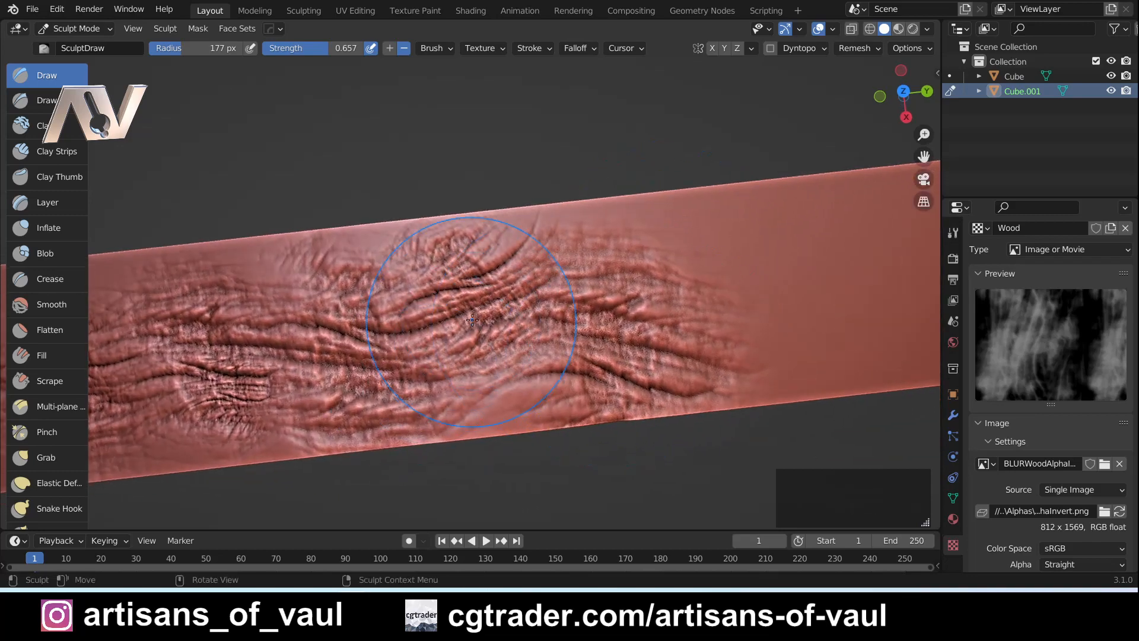
mouse_move(445, 280)
middle_mouse_down("shift")
mouse_move(456, 276)
mouse_move(441, 283)
middle_mouse_up("shift")
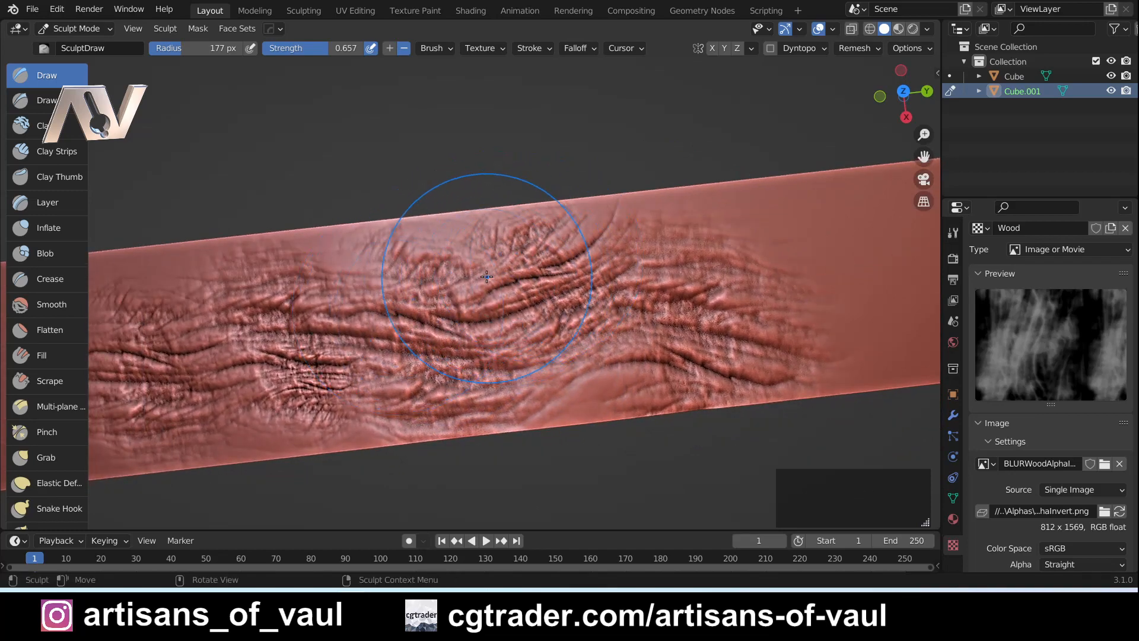
left_click_drag(486, 277, 308, 382)
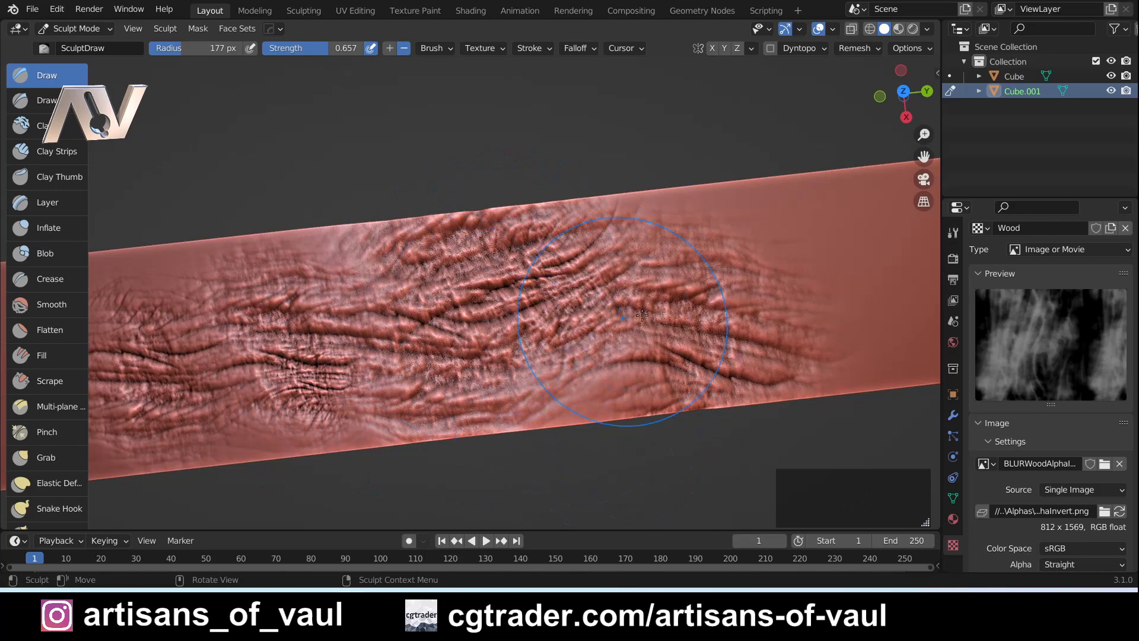
middle_click_drag(642, 314, 623, 341, "shift")
left_click_drag(647, 324, 658, 314)
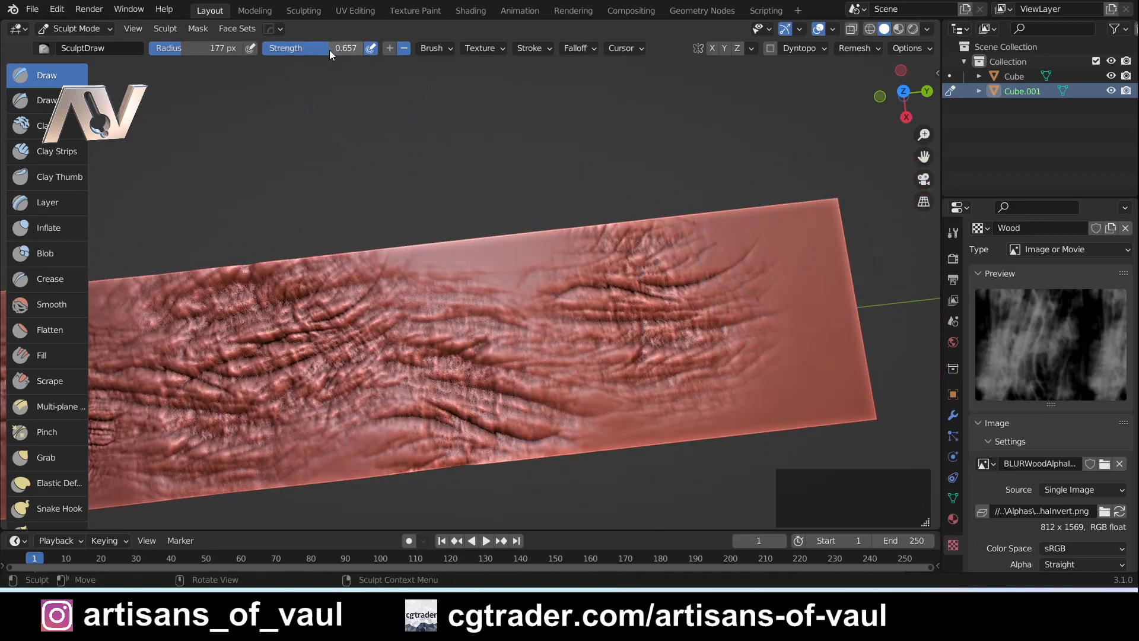
Raise the brush strength to 0.762 and stamp more grain into the gaps between the existing patches on the top face
left_click_drag(330, 53, 340, 52)
mouse_move(535, 317)
left_mouse_down()
mouse_move(568, 300)
mouse_move(646, 291)
left_mouse_up()
scroll(652, 347, "down", 1)
mouse_move(650, 353)
middle_mouse_down()
mouse_move(569, 315)
mouse_move(691, 288)
mouse_move(623, 350)
middle_mouse_up()
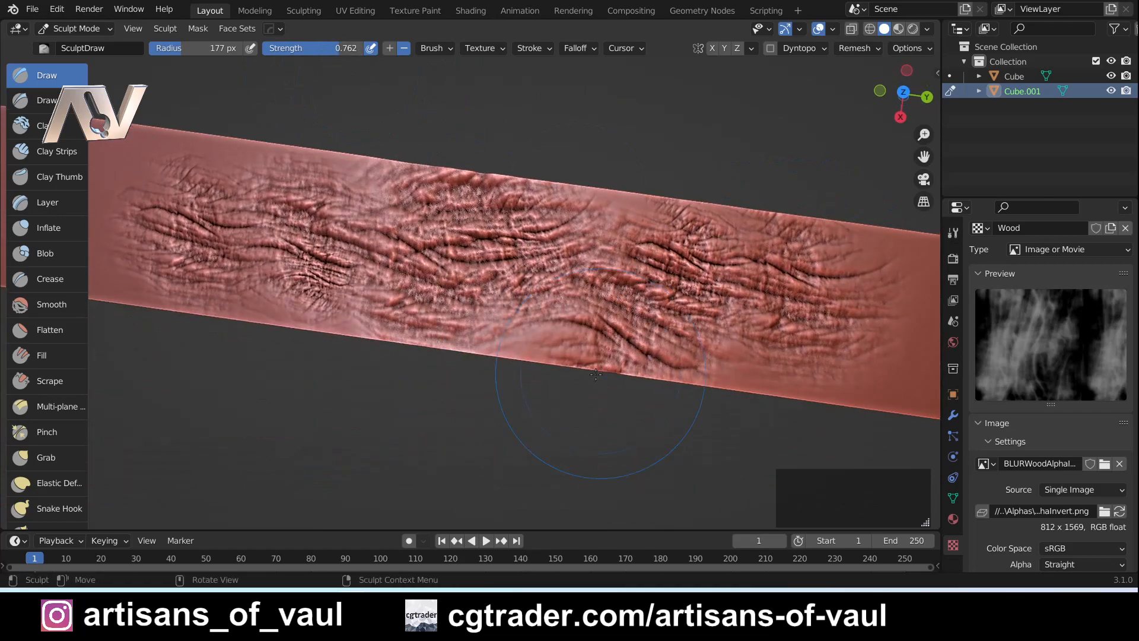
left_click_drag(495, 341, 601, 331)
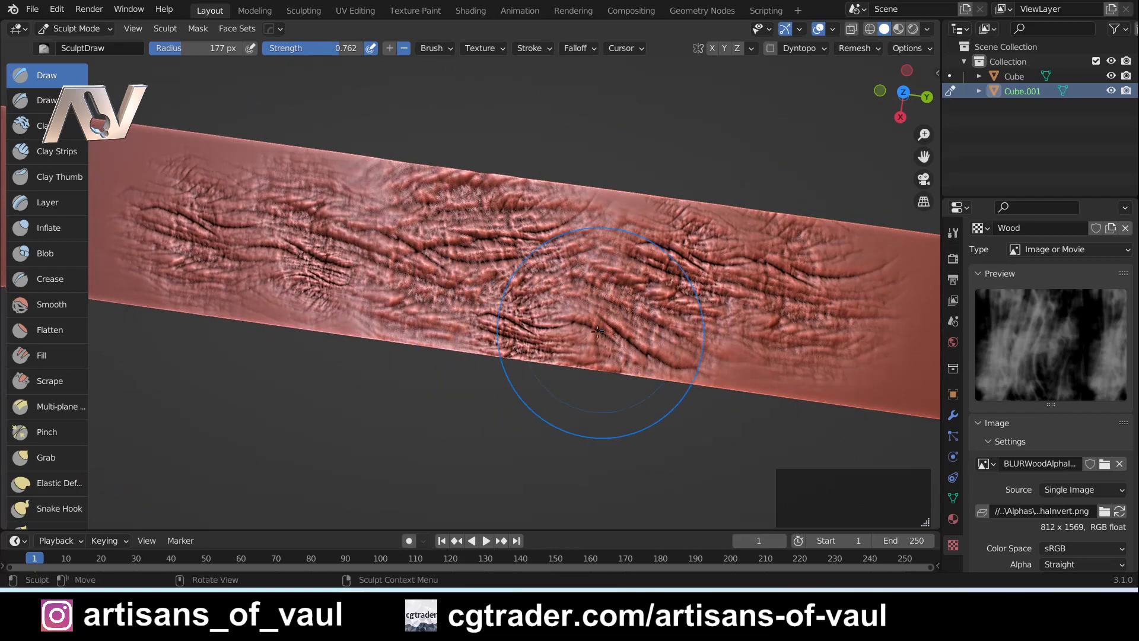
Lower the brush strength to 0.599 and stamp anchored wood grain over the smooth areas around one end of the bar's top face
middle_click_drag(546, 356, 771, 409, "shift")
left_click_drag(336, 53, 311, 52)
mouse_move(396, 233)
left_mouse_down()
mouse_move(275, 233)
mouse_move(278, 249)
left_mouse_up()
left_click_drag(295, 304, 394, 319)
mouse_move(321, 284)
left_mouse_down()
mouse_move(220, 273)
mouse_move(207, 234)
mouse_move(198, 279)
left_mouse_up()
scroll(442, 335, "down", 1)
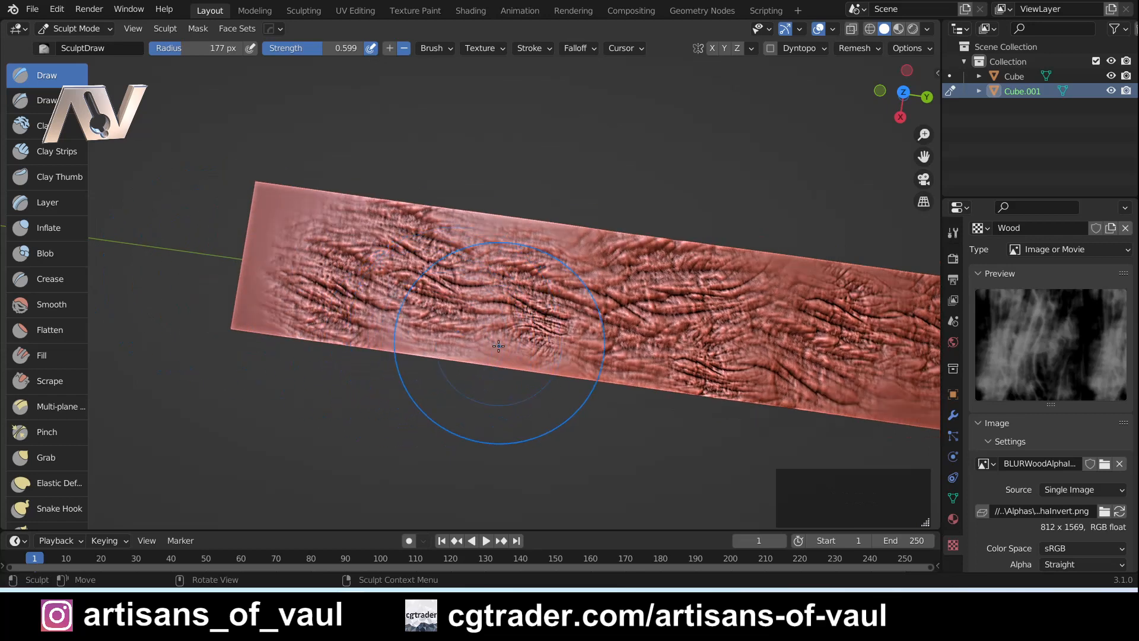
left_click_drag(498, 345, 566, 350)
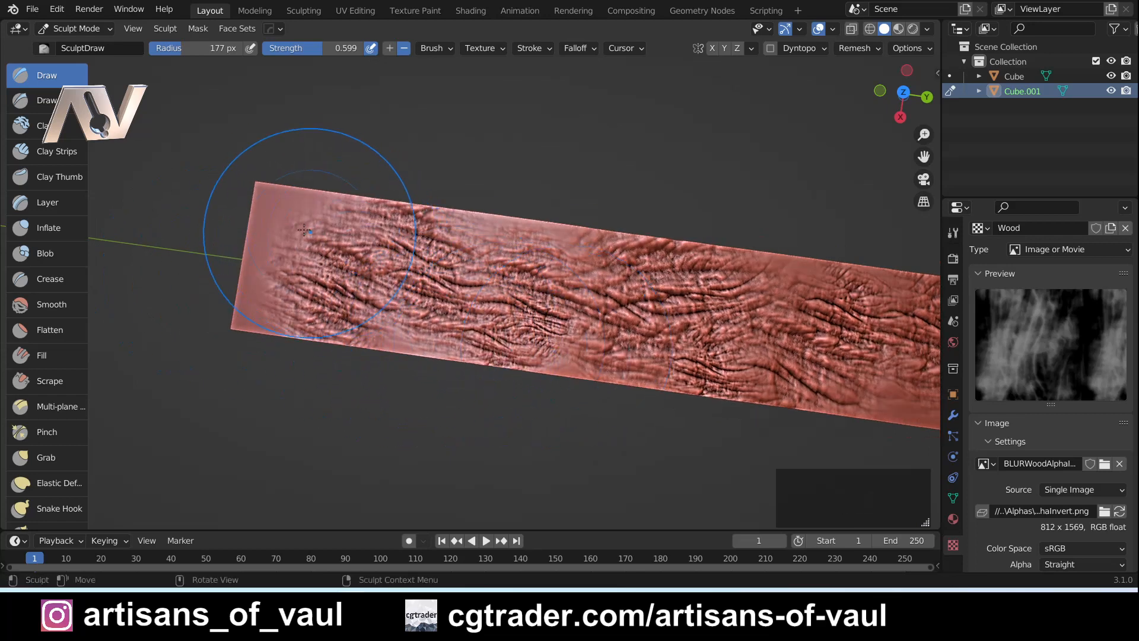
left_click_drag(275, 216, 228, 197)
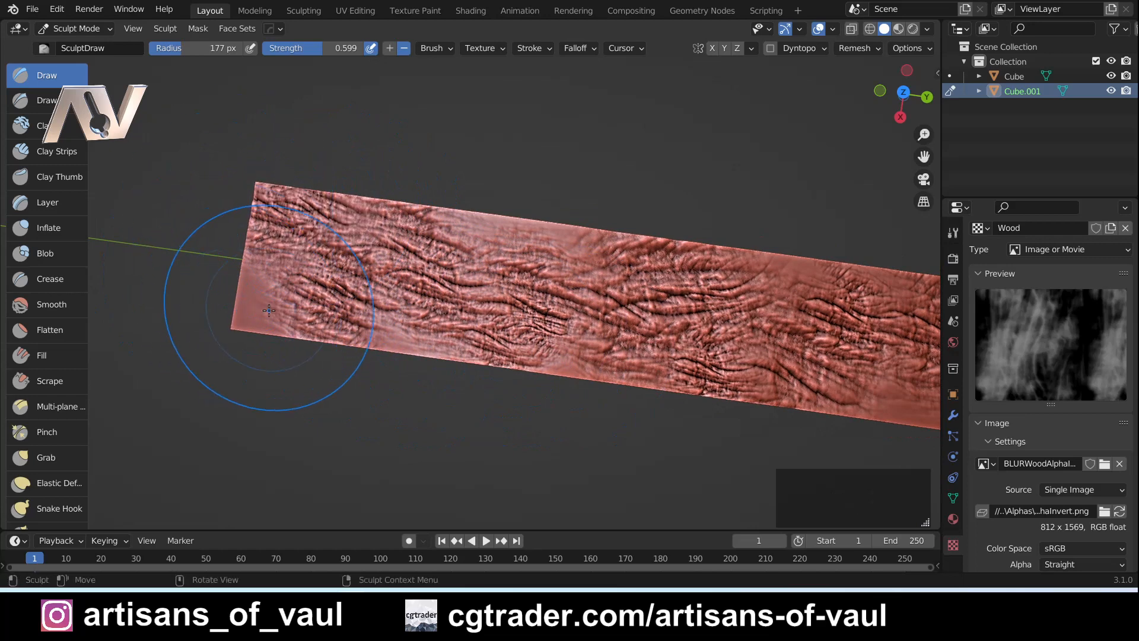
left_click_drag(265, 306, 367, 313)
Cover the opposite end of the top face and its bare edges with overlapping anchored grain stamps
middle_click_drag(587, 349, 343, 309, "shift")
left_click_drag(570, 244, 494, 224)
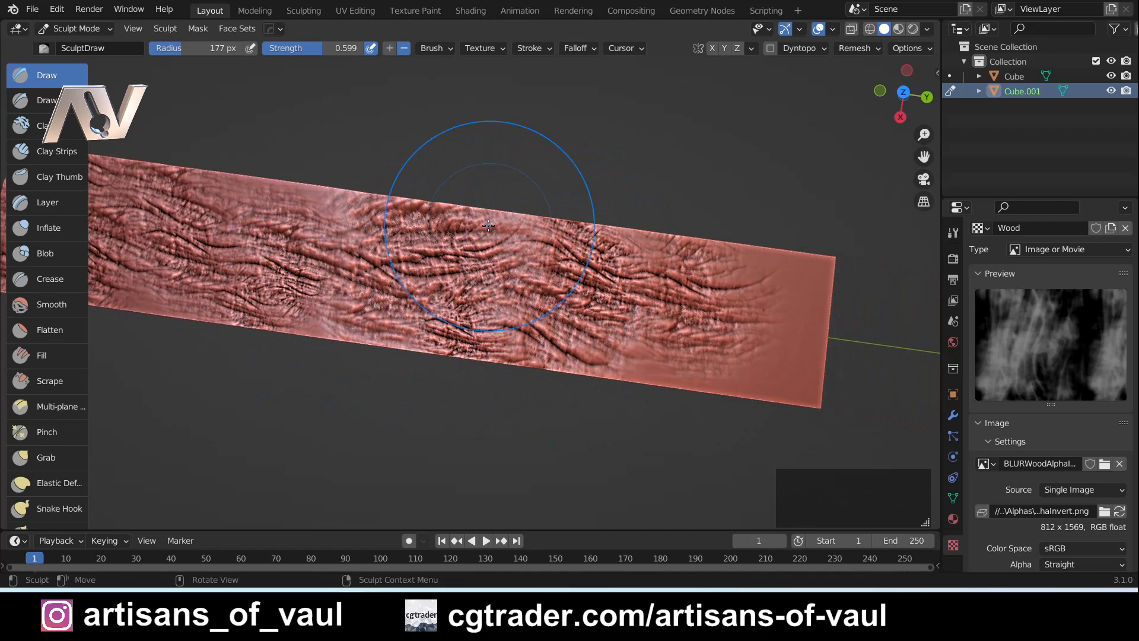
left_click_drag(749, 348, 849, 368)
left_click_drag(773, 291, 865, 337)
left_click_drag(732, 280, 742, 291)
left_click_drag(666, 374, 744, 390)
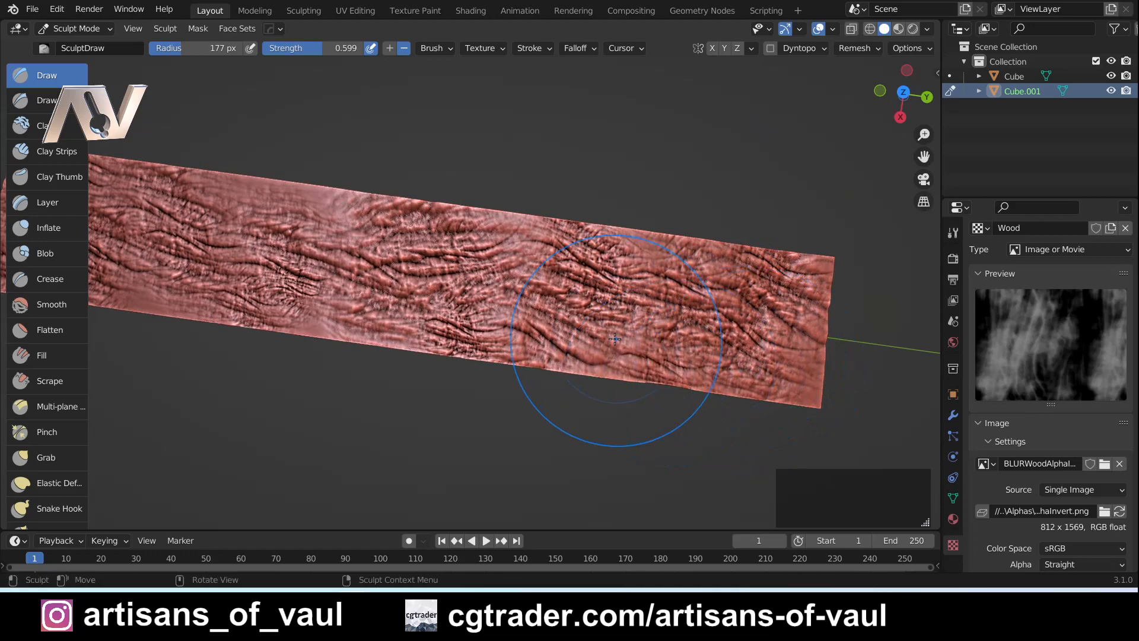
left_click_drag(595, 353, 482, 331)
Stamp large grain patches over the remaining smooth areas along both long edges of the top face
scroll(460, 317, "down", 2)
middle_click_drag(403, 293, 529, 333, "shift")
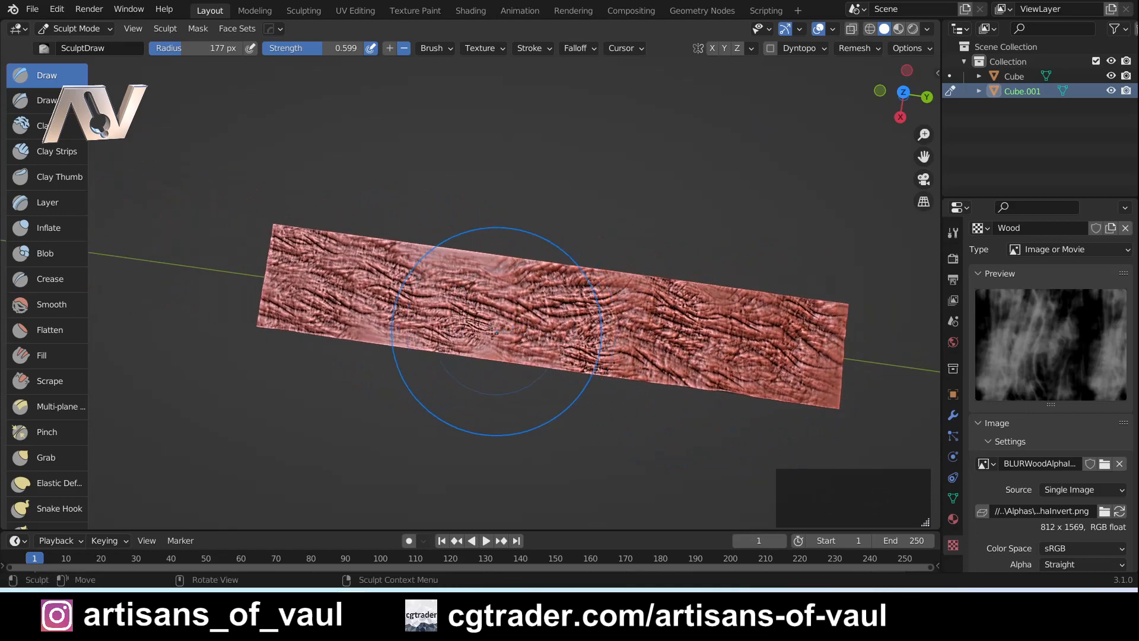
mouse_move(458, 276)
left_mouse_down()
mouse_move(507, 274)
mouse_move(479, 262)
mouse_move(587, 299)
mouse_move(576, 312)
left_mouse_up()
left_click_drag(374, 335, 533, 353)
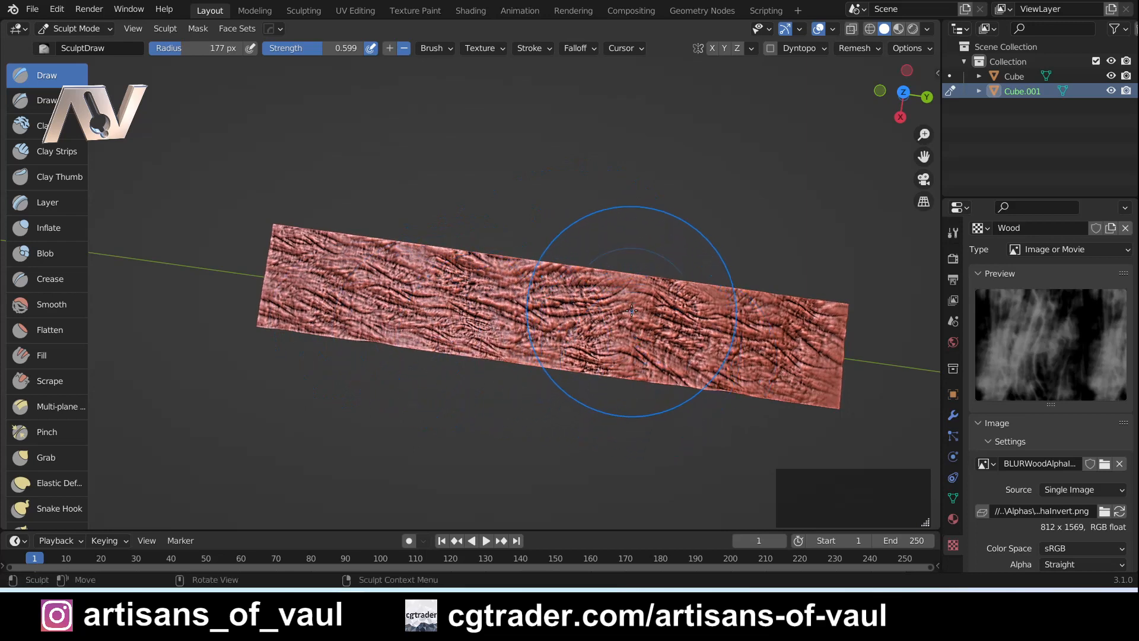
Raise the brush strength to 0.733 and stamp another grain patch near the middle of the top face
mouse_move(560, 361)
middle_mouse_down()
mouse_move(545, 352)
mouse_move(382, 410)
mouse_move(463, 297)
mouse_move(544, 242)
mouse_move(536, 246)
middle_mouse_up()
middle_click_drag(400, 366, 514, 323, "shift")
middle_click_drag(587, 285, 543, 398)
mouse_move(688, 348)
middle_mouse_down()
mouse_move(593, 356)
mouse_move(469, 332)
middle_mouse_up()
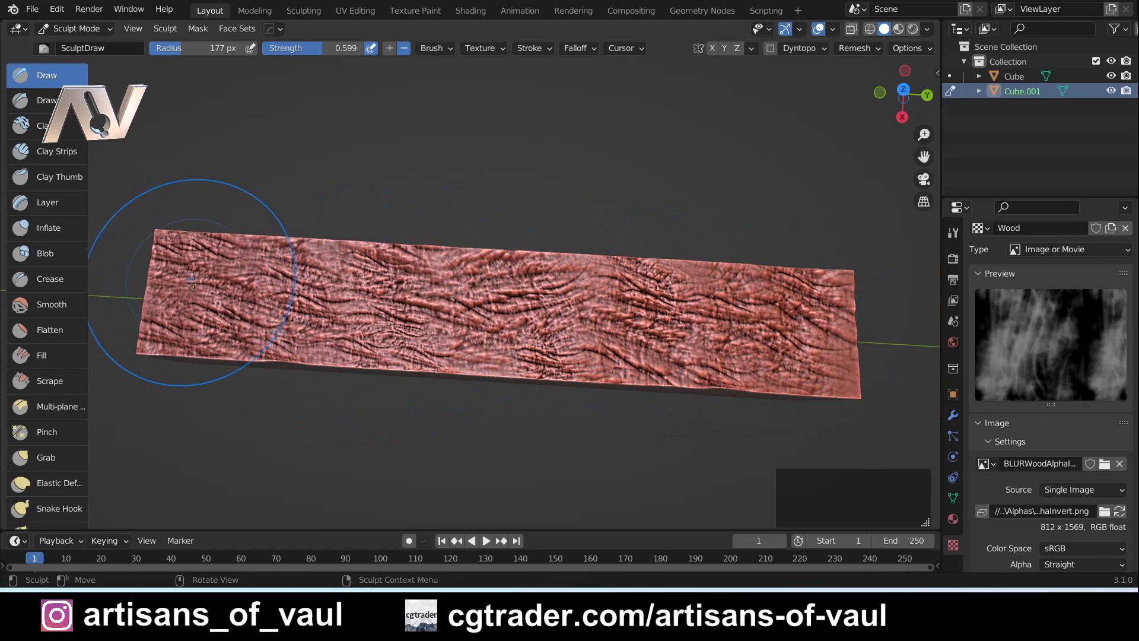
left_click(332, 49)
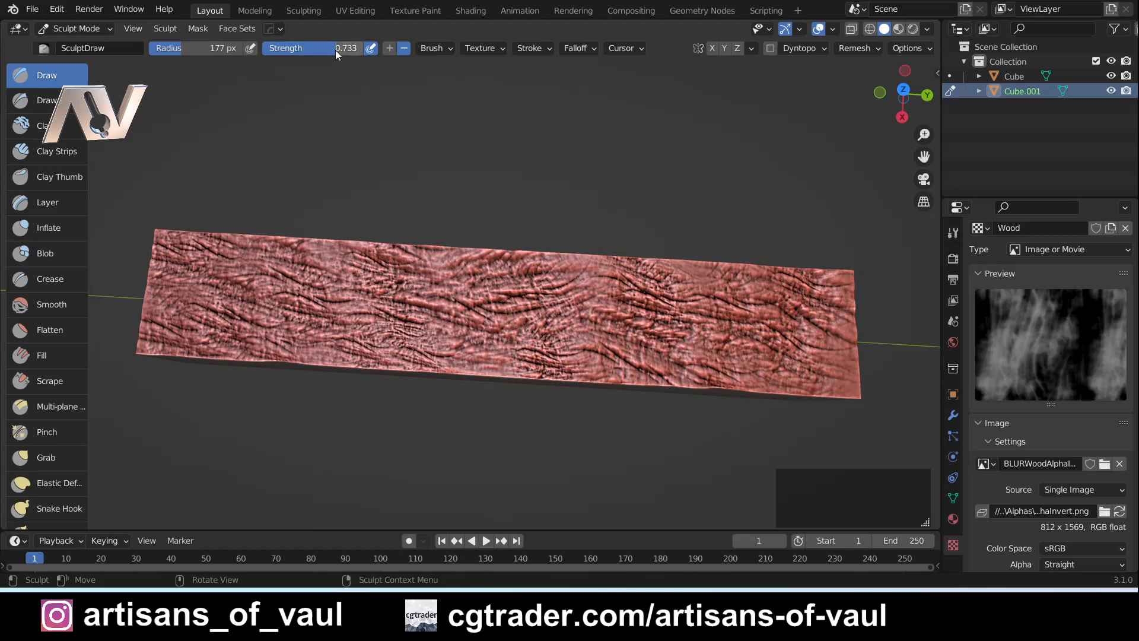
mouse_move(475, 356)
left_mouse_down()
mouse_move(426, 315)
mouse_move(596, 337)
mouse_move(580, 344)
left_mouse_up()
scroll(507, 349, "up", 3)
mouse_move(541, 360)
middle_mouse_down()
mouse_move(599, 330)
mouse_move(543, 382)
middle_mouse_up()
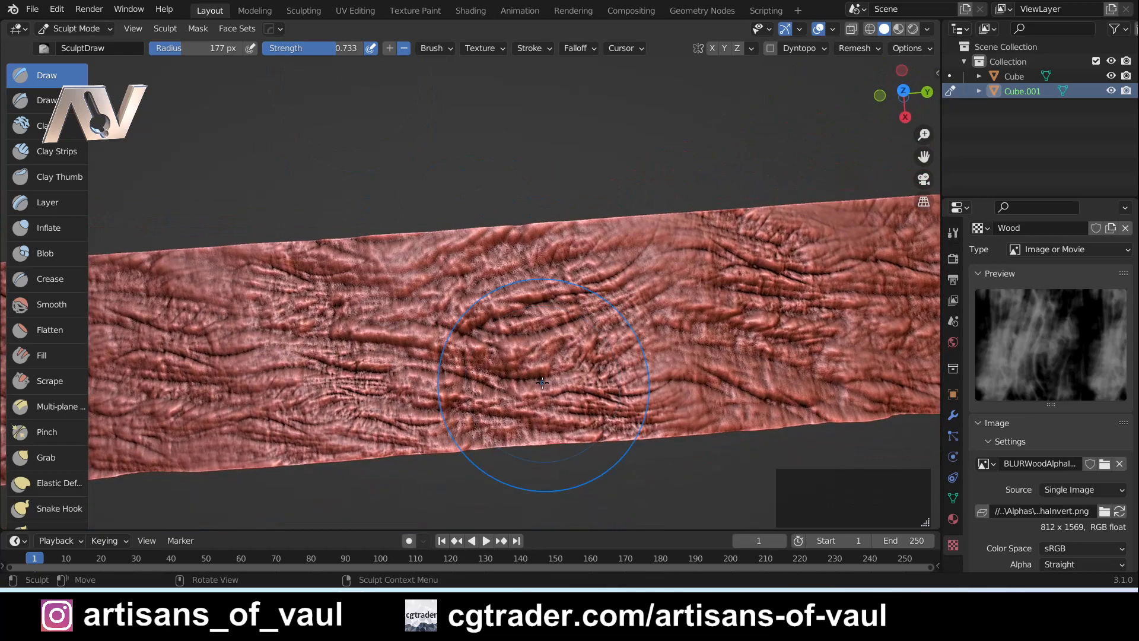
Examine the grain-stamped bar alongside the hand-carved bar, viewing its whole top face from several distances and angles
scroll(542, 383, "down", 2)
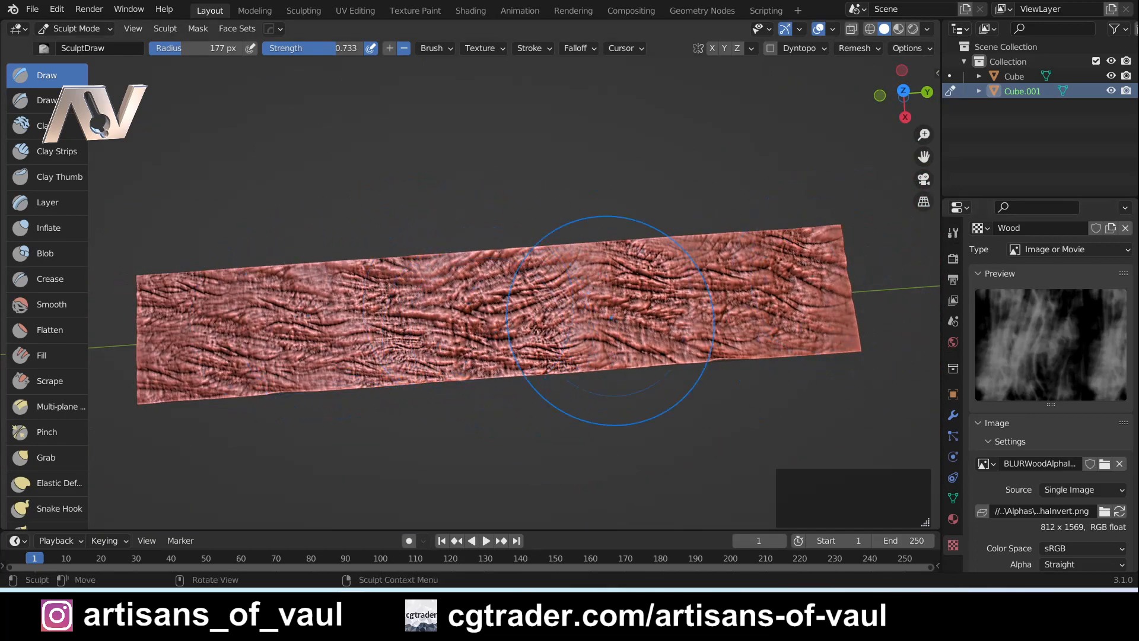
scroll(479, 329, "down", 3)
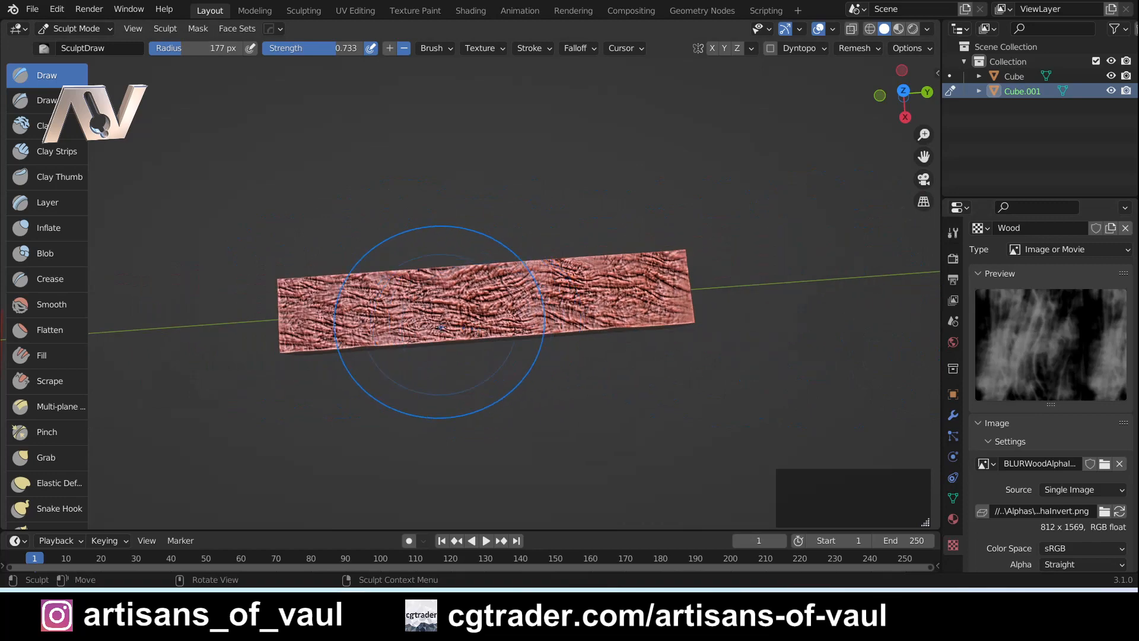
middle_click_drag(305, 305, 667, 282, "shift")
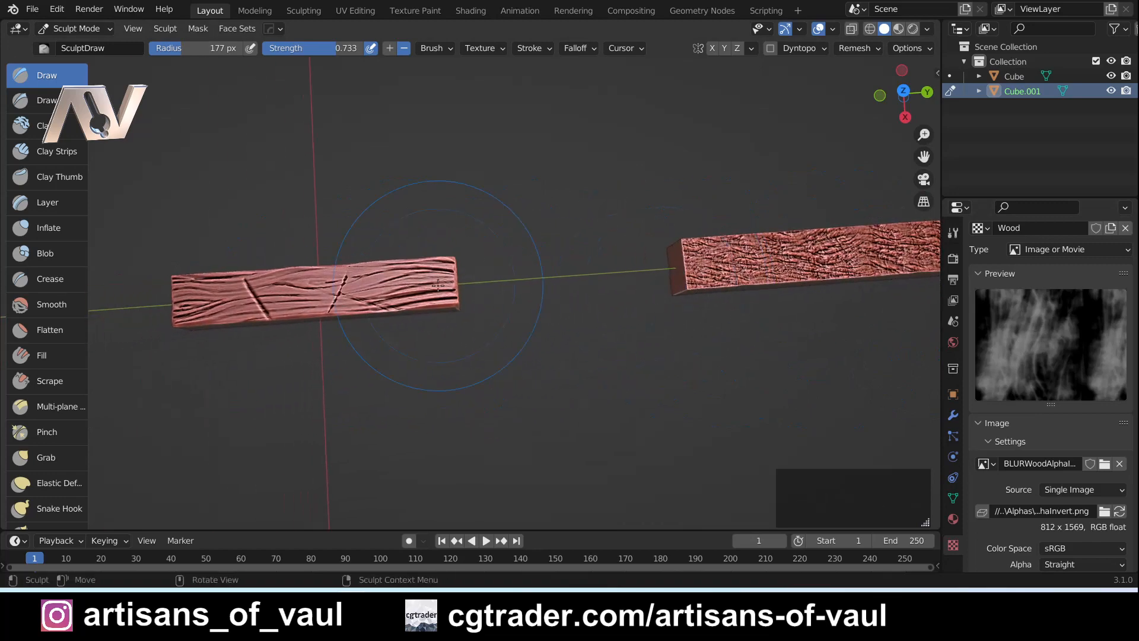
middle_click_drag(477, 287, 178, 311, "shift")
scroll(398, 308, "up", 5)
mouse_move(398, 307)
middle_mouse_down()
mouse_move(414, 282)
mouse_move(407, 300)
mouse_move(447, 287)
middle_mouse_up()
scroll(399, 287, "up", 1)
scroll(488, 293, "down", 2)
scroll(448, 298, "up", 1)
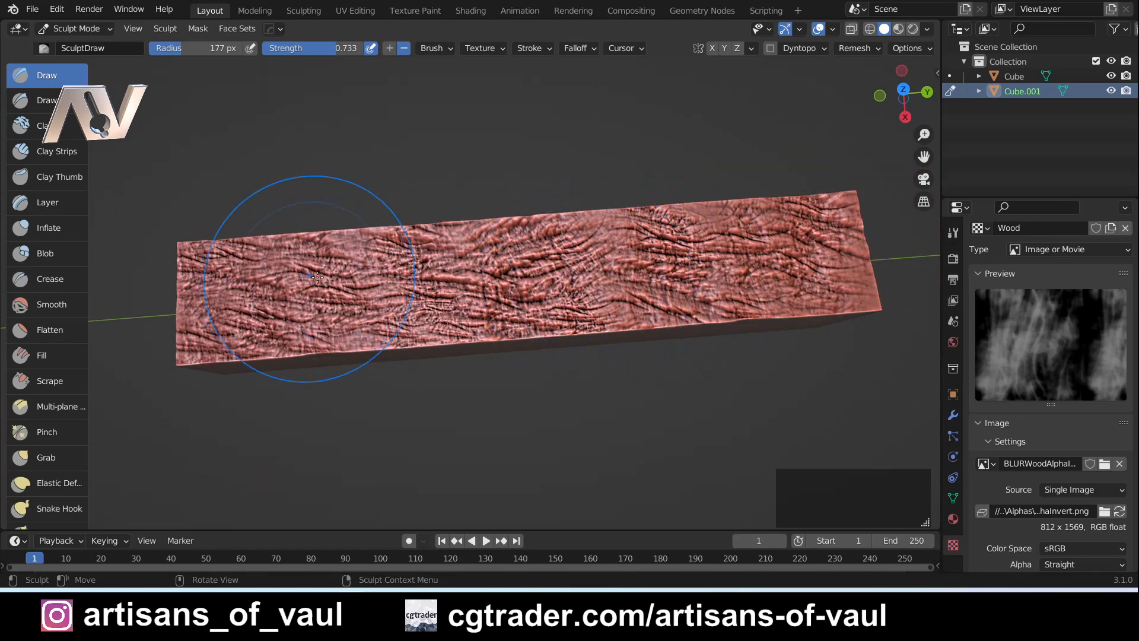
mouse_move(305, 279)
middle_mouse_down()
mouse_move(362, 255)
mouse_move(364, 285)
mouse_move(364, 267)
middle_mouse_up()
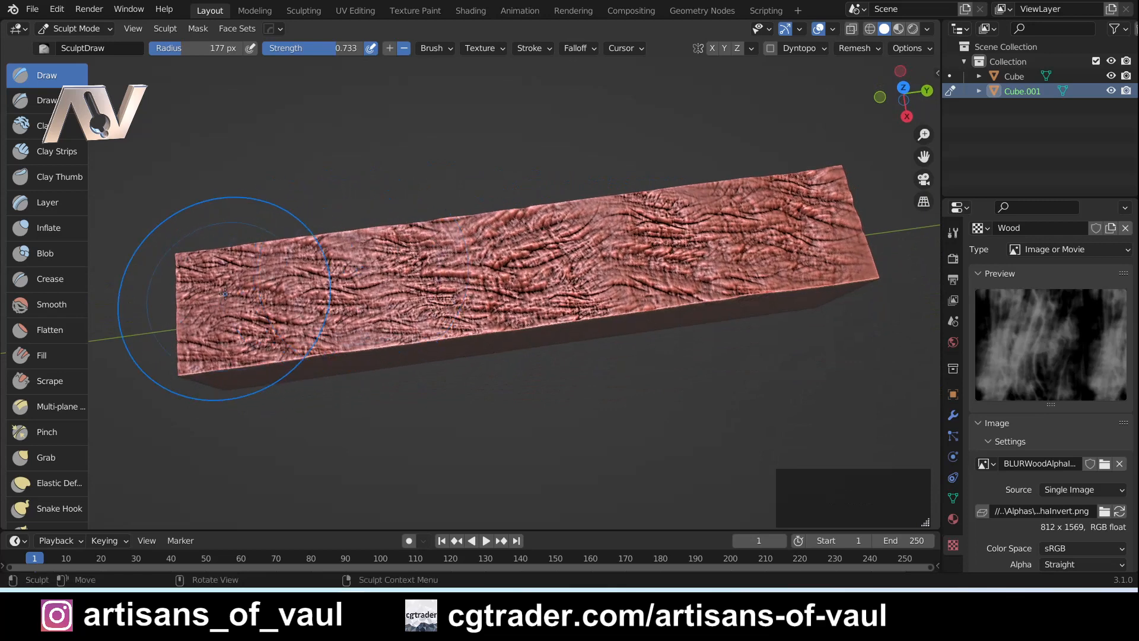
Flatten the raised grain along the whole top face using the Scrape brush with a 239 px radius
left_click(34, 382)
scroll(328, 308, "down", 2)
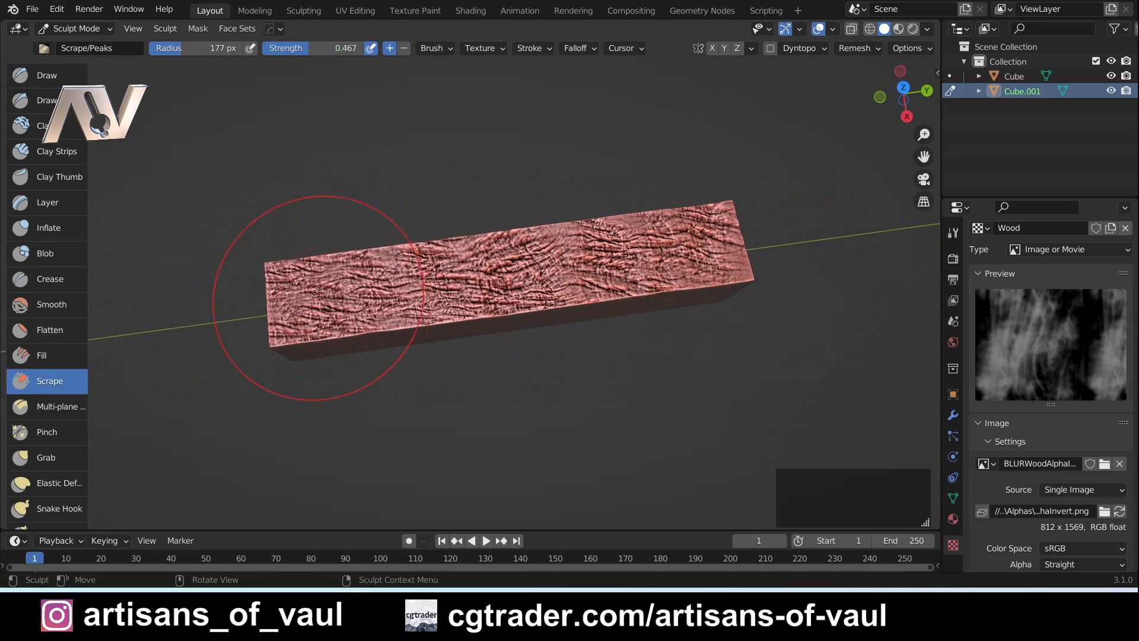
scroll(318, 293, "up", 2)
key("f")
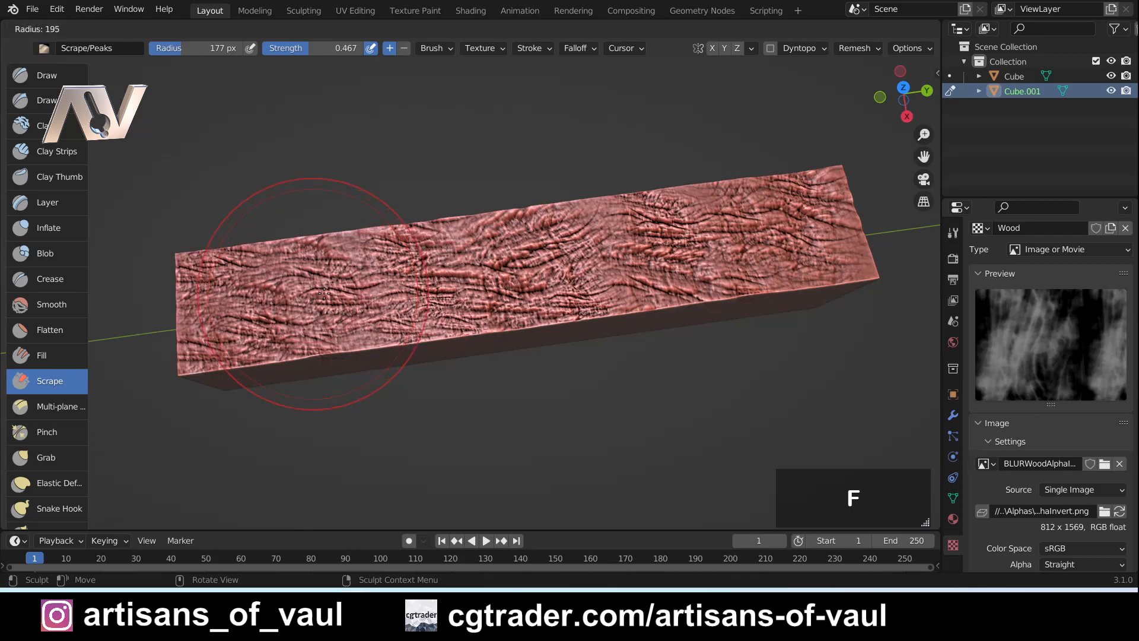
left_click(350, 291)
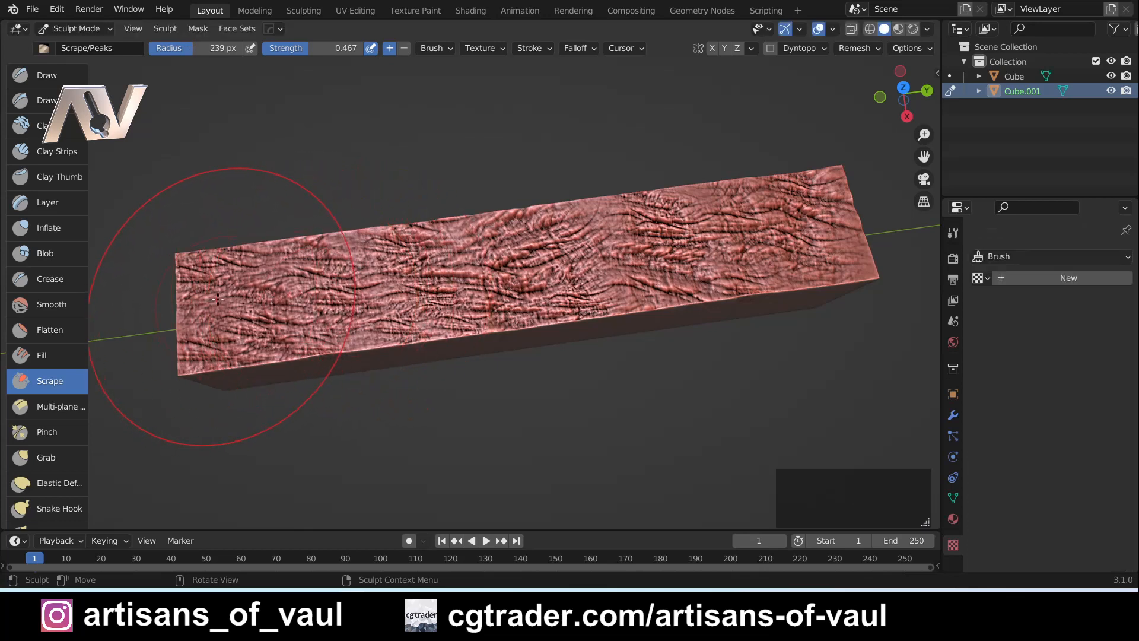
mouse_move(218, 299)
left_mouse_down()
mouse_move(332, 278)
mouse_move(814, 248)
left_mouse_up()
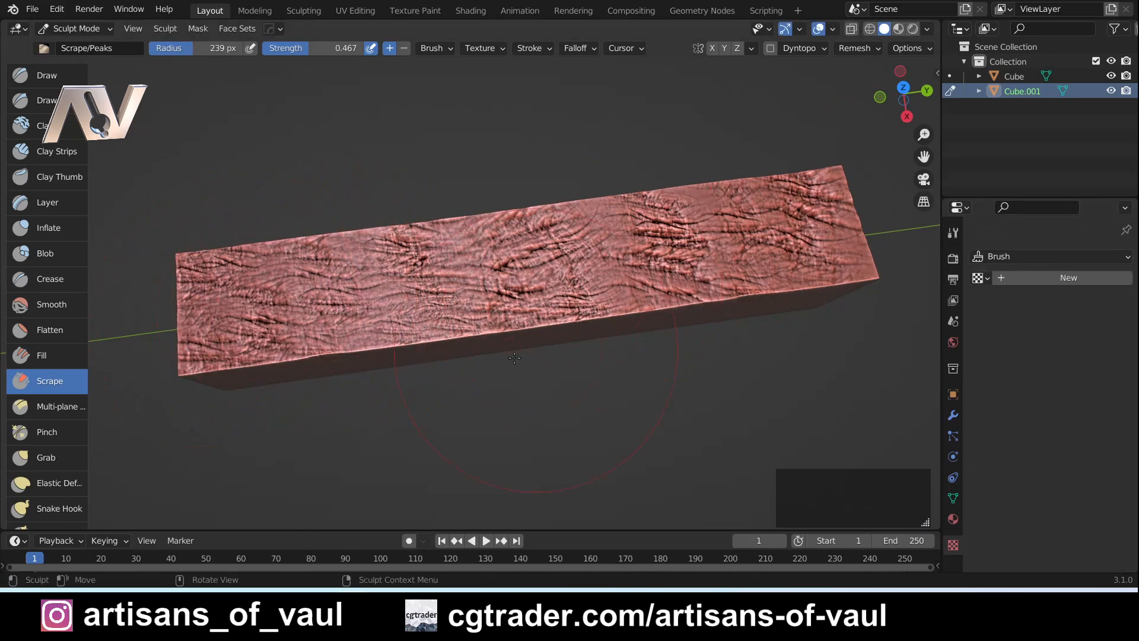
Reduce the Scrape brush radius to 20 px and wear down the long edge between the top face and the side
middle_click_drag(387, 378, 679, 312, "shift")
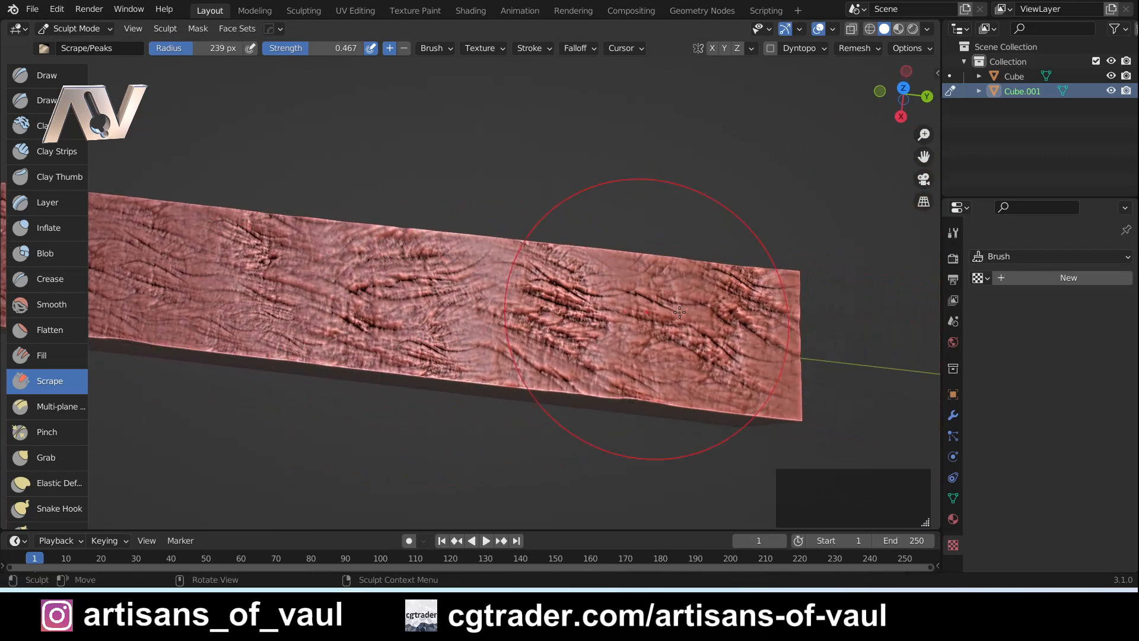
mouse_move(402, 339)
middle_mouse_down()
mouse_move(540, 336)
mouse_move(552, 350)
middle_mouse_up()
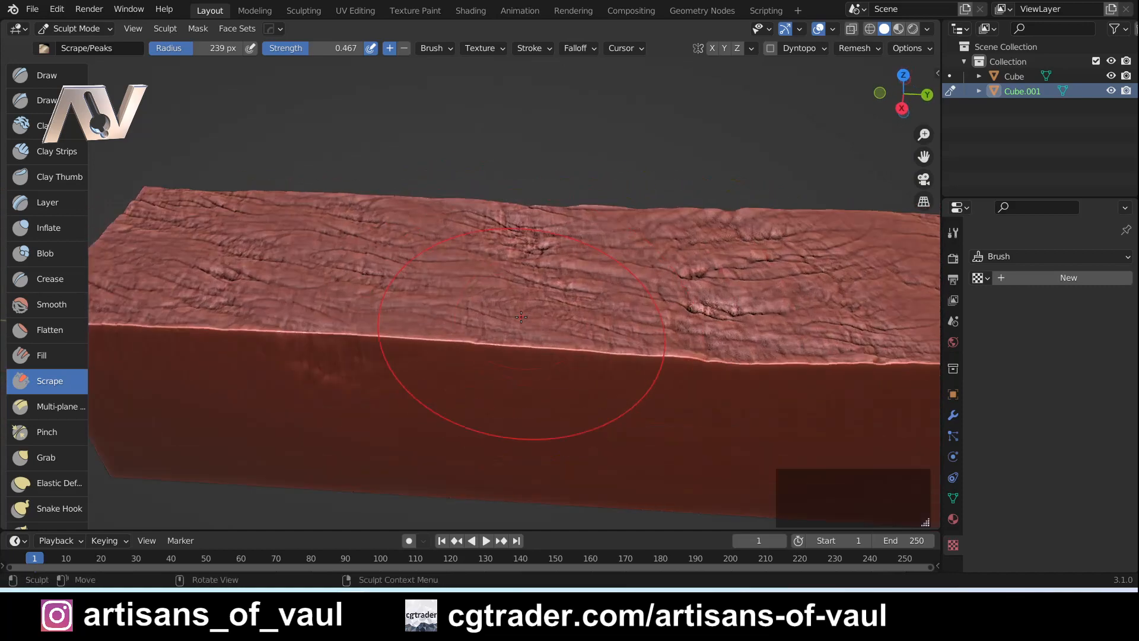
key("f")
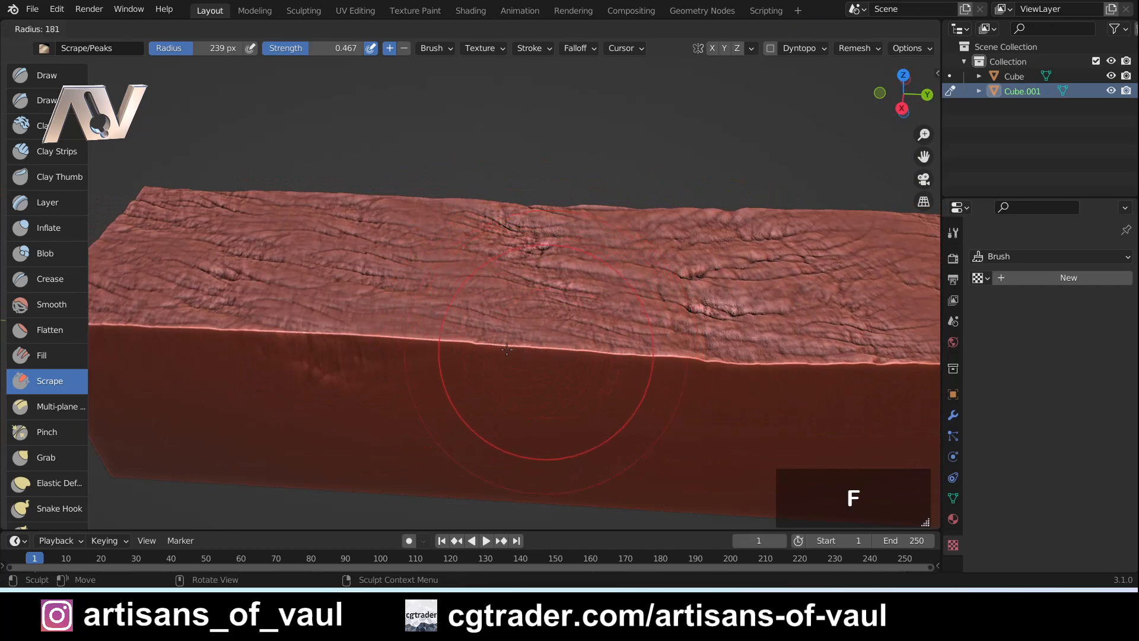
left_click(432, 348)
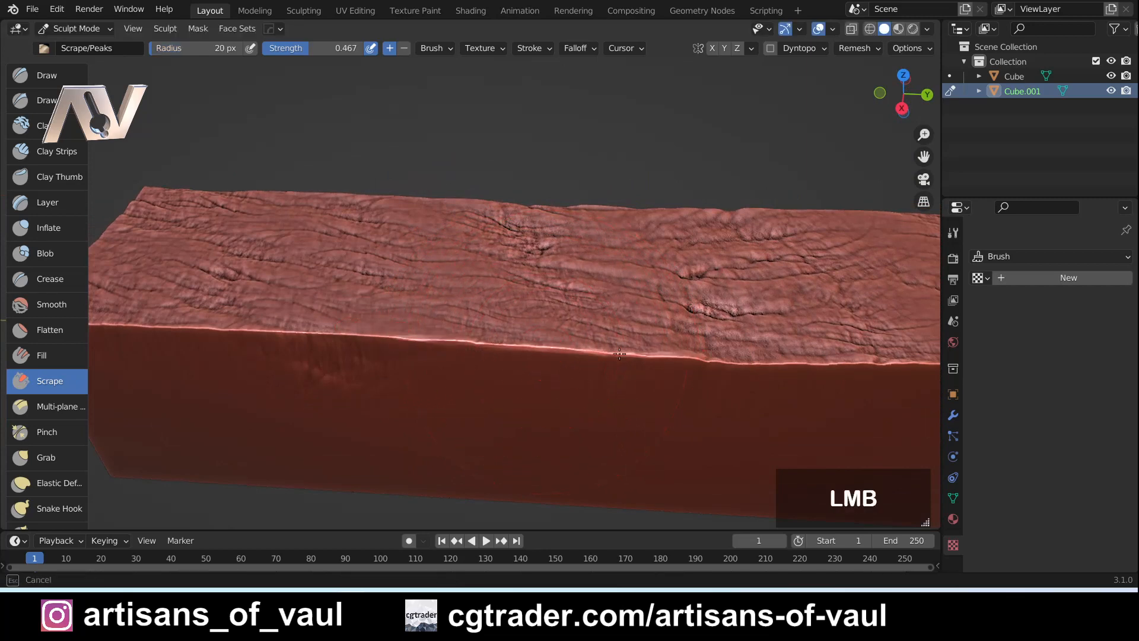
left_click_drag(542, 349, 225, 325)
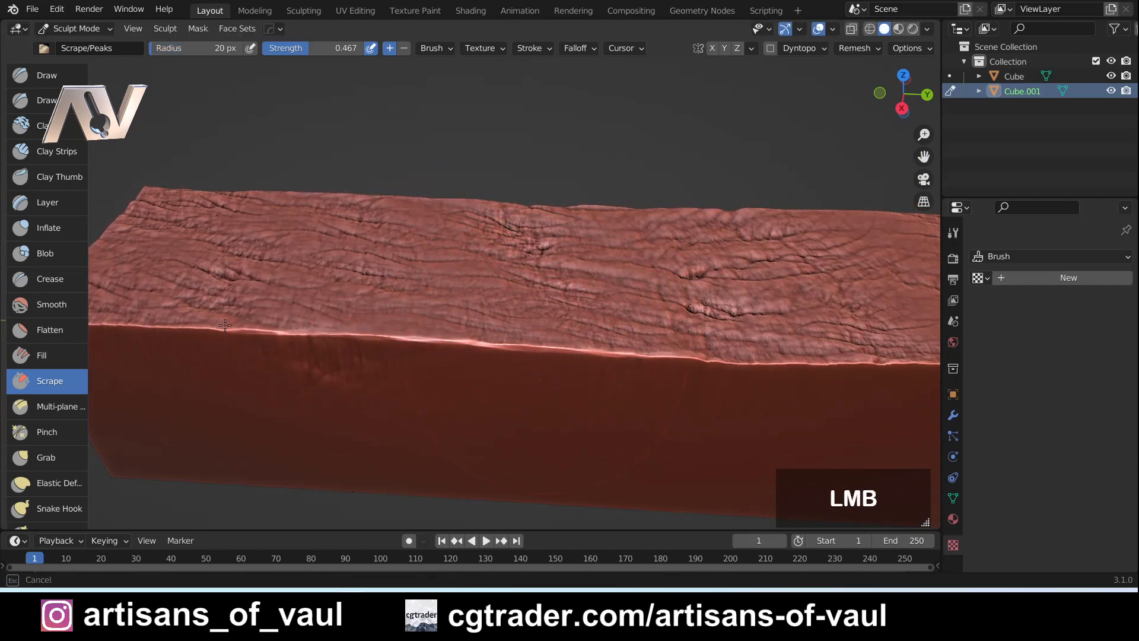
left_click_drag(364, 335, 366, 336)
middle_click_drag(366, 336, 450, 372)
scroll(450, 372, "down", 3)
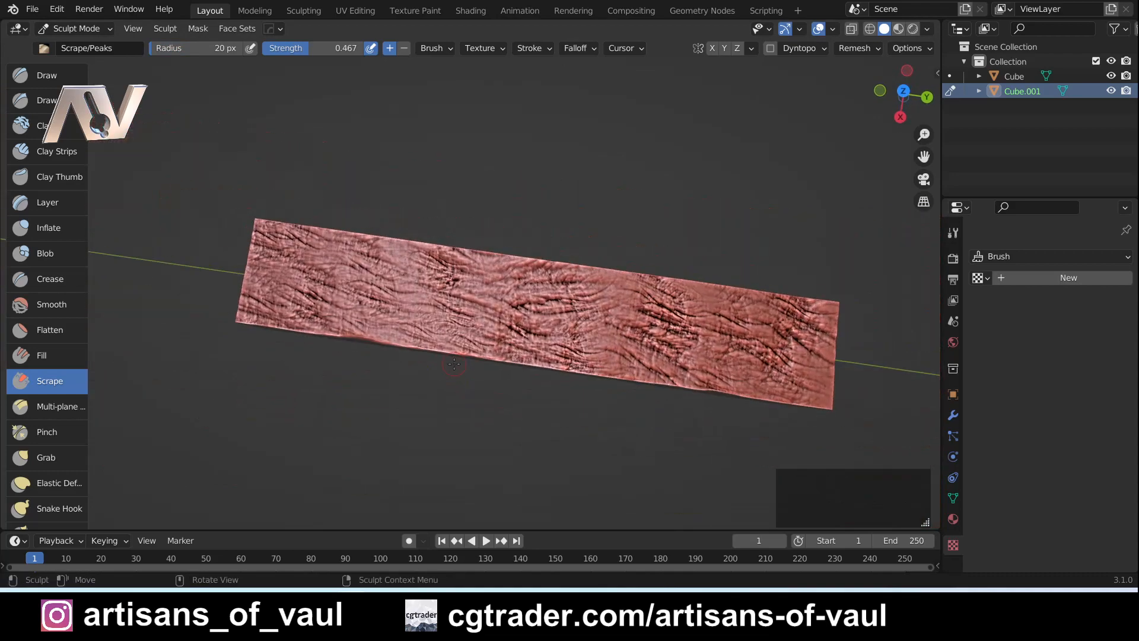
Reselect the Draw brush and examine the scraped grain on the top face from several angles
key("x")
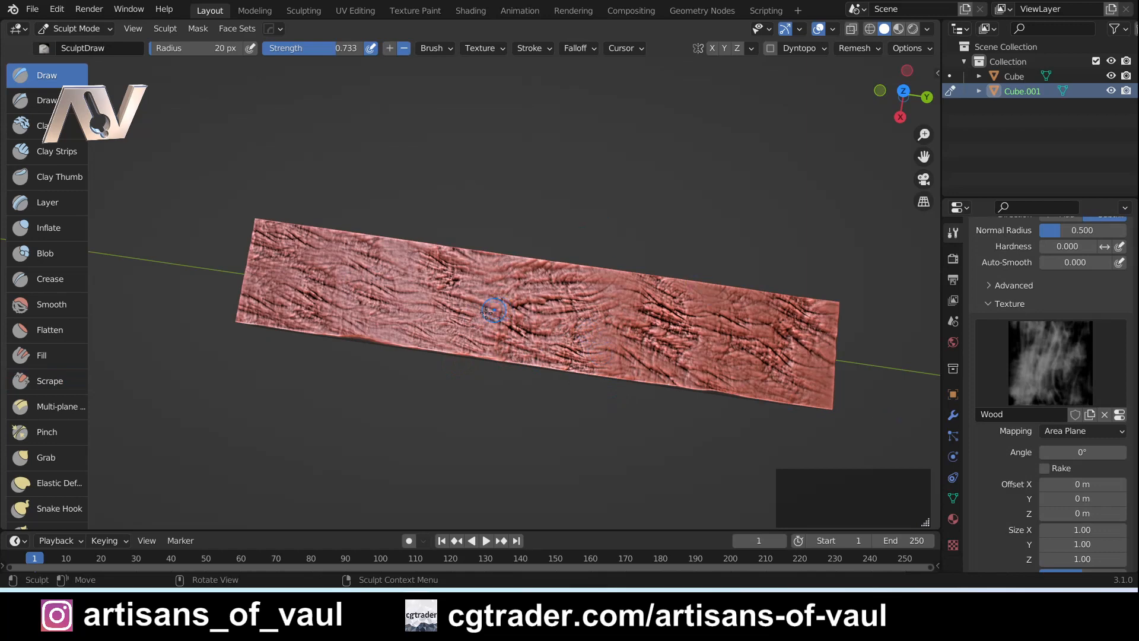
middle_click_drag(487, 312, 477, 283)
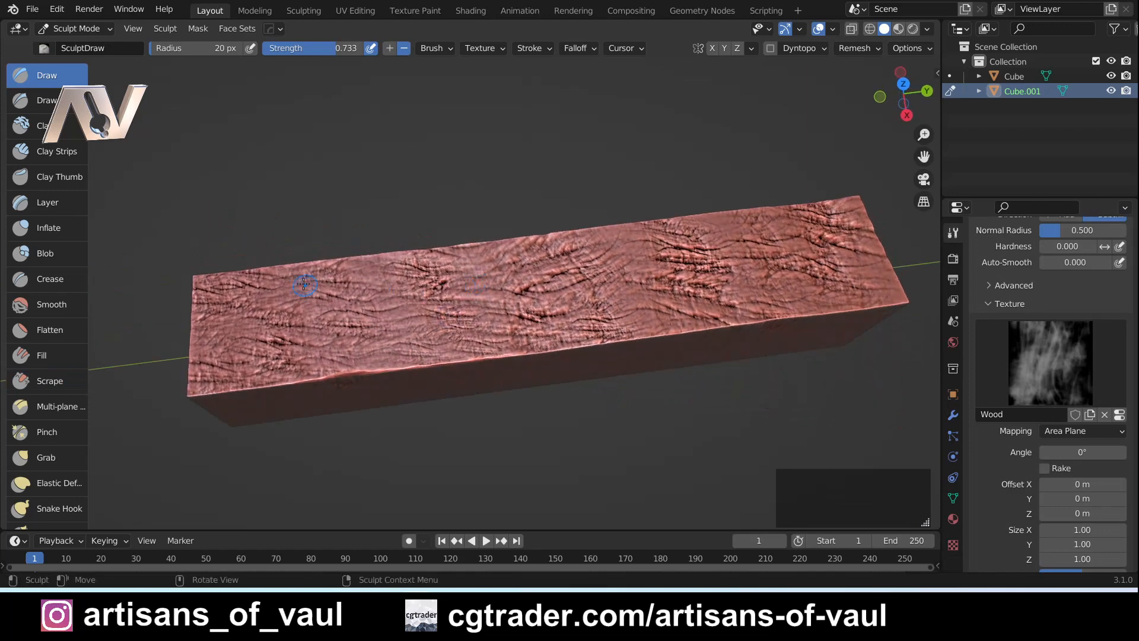
scroll(396, 328, "down", 6)
middle_click_drag(412, 317, 362, 318)
scroll(362, 317, "up", 5)
mouse_move(344, 315)
middle_mouse_down("shift")
mouse_move(310, 312)
mouse_move(351, 324)
mouse_move(458, 320)
mouse_move(410, 318)
mouse_move(409, 305)
middle_mouse_up("shift")
scroll(351, 324, "up", 2)
scroll(409, 323, "down", 1)
Carve long wavy grain lines along the lower half of the top face using the Crease brush with a 10 px radius
left_click(59, 280)
key("f")
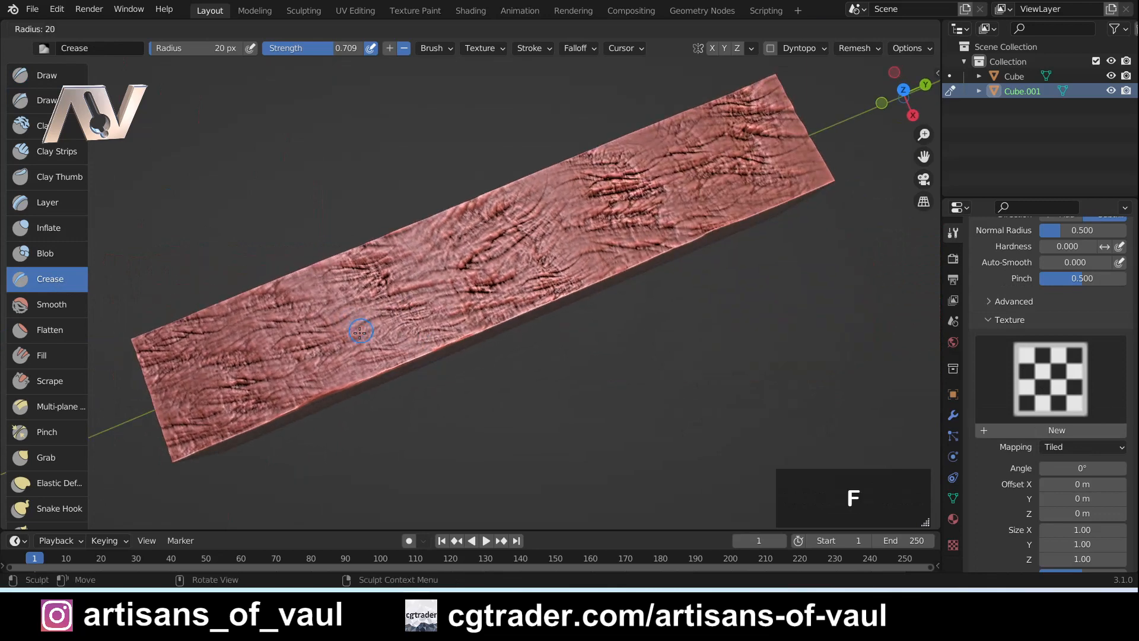
left_click(299, 355)
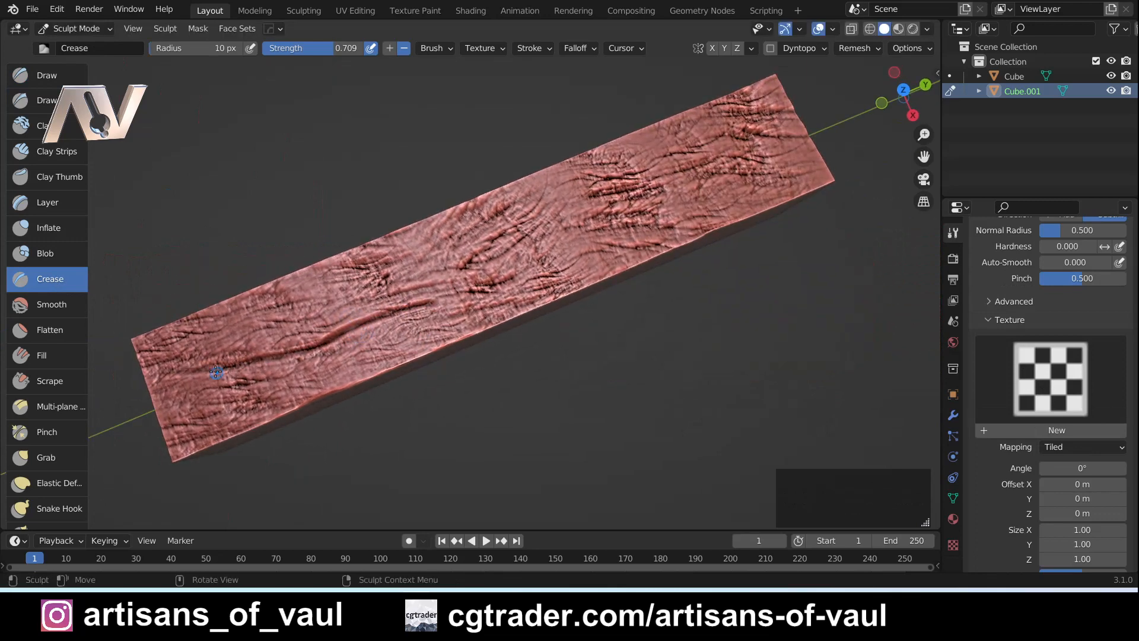
mouse_move(566, 245)
left_mouse_down()
mouse_move(661, 221)
mouse_move(457, 285)
mouse_move(403, 352)
mouse_move(492, 311)
left_mouse_up()
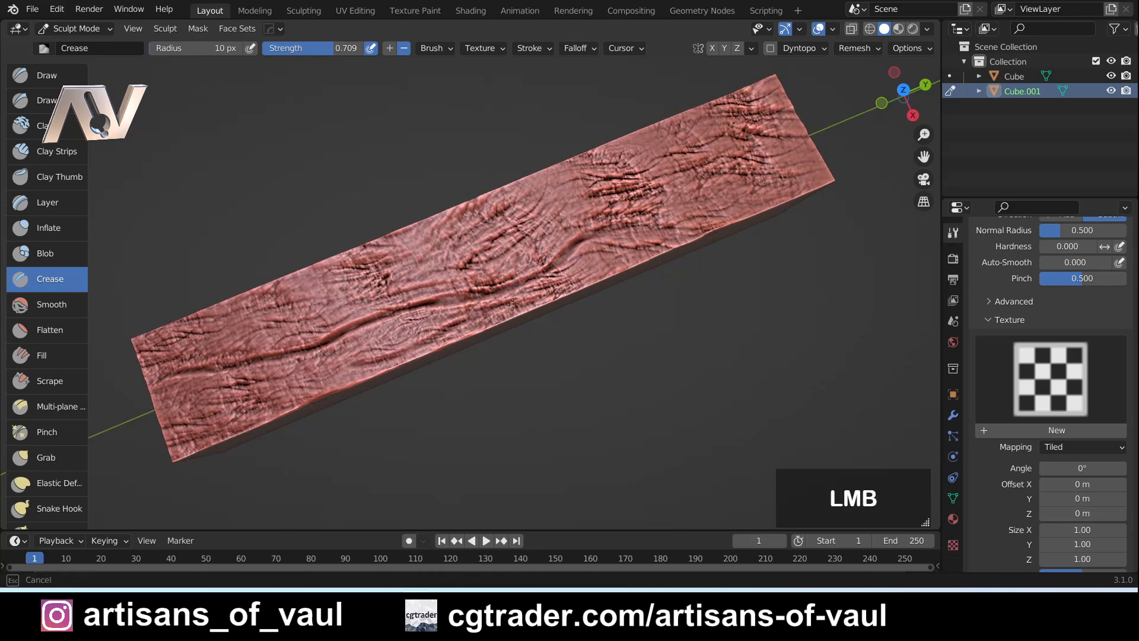
left_click_drag(270, 396, 153, 455)
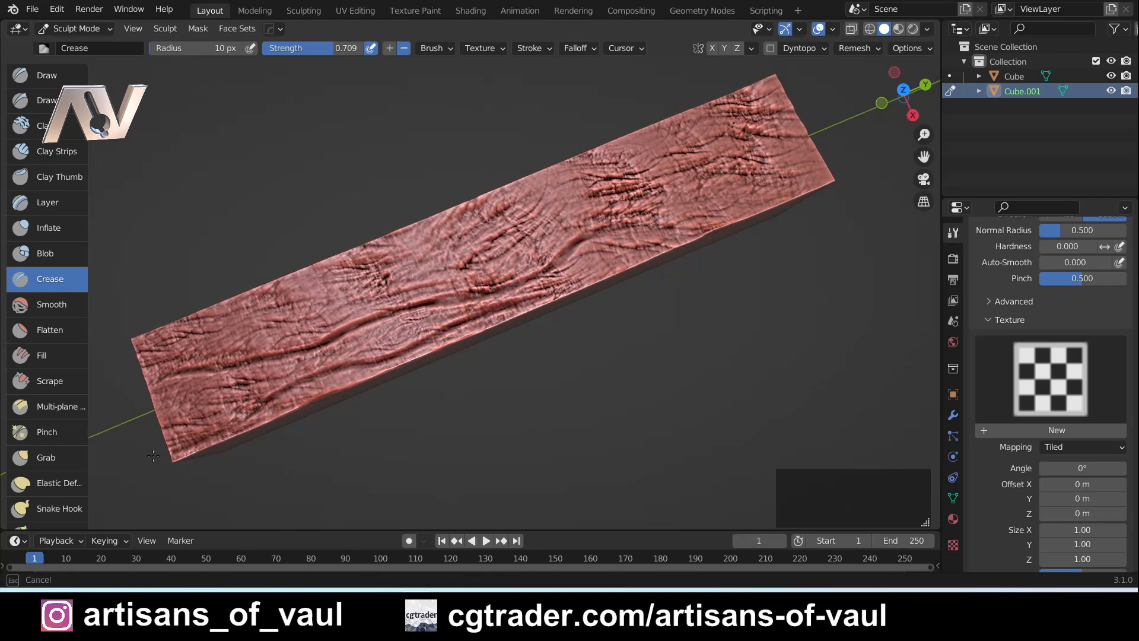
middle_click_drag(592, 275, 602, 275)
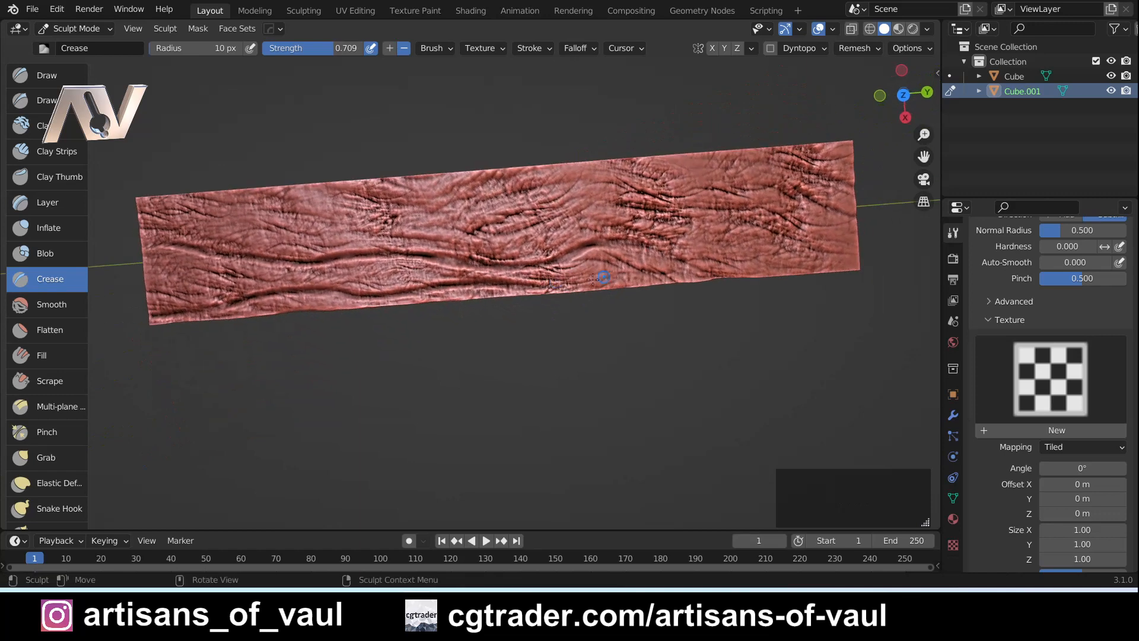
left_click_drag(603, 275, 522, 288)
Carve short curved creases with the 10 px Crease brush in the oval area between the two long grain lines
mouse_move(363, 303)
middle_mouse_down()
mouse_move(386, 272)
mouse_move(404, 286)
middle_mouse_up()
key("f")
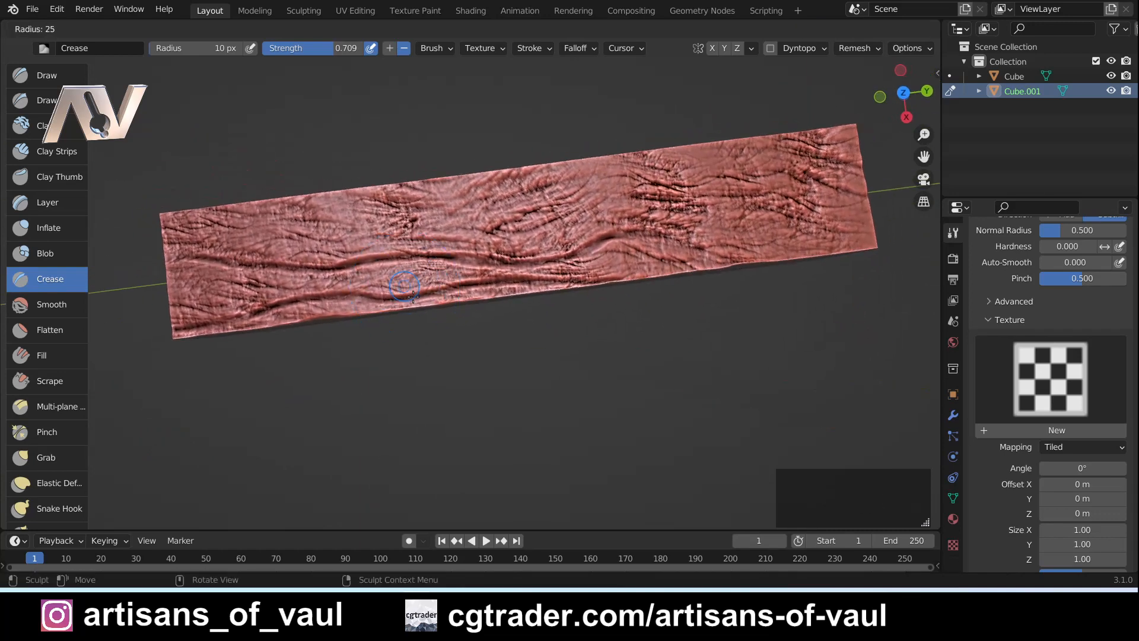
left_click(404, 299)
middle_click_drag(421, 283, 371, 269, "ctrl")
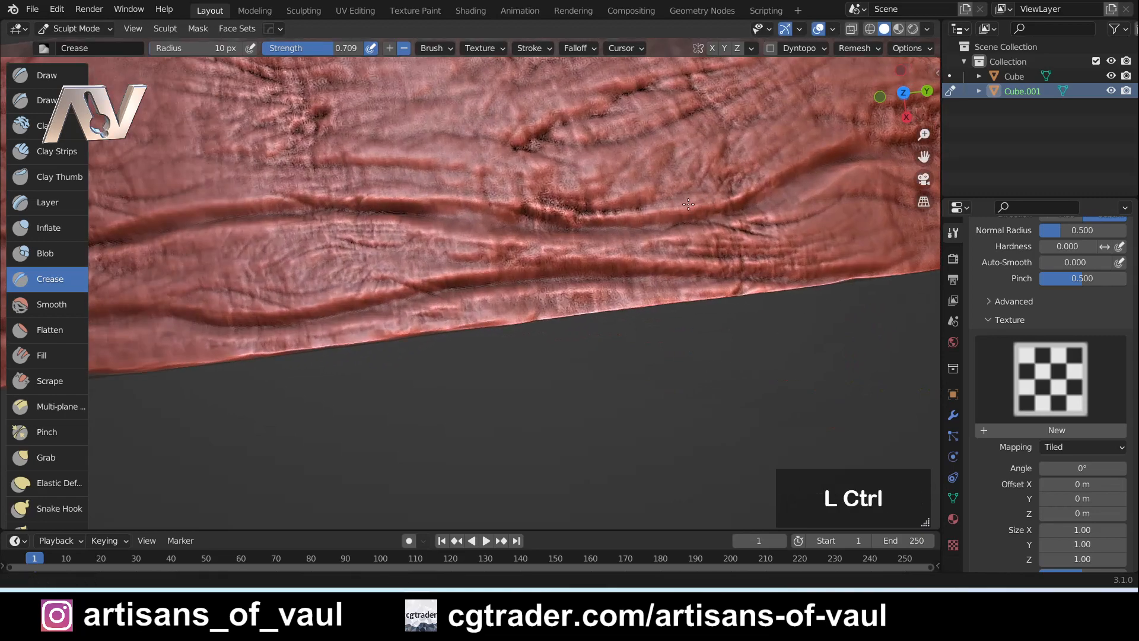
mouse_move(262, 273)
left_mouse_down()
mouse_move(338, 246)
mouse_move(254, 276)
mouse_move(380, 267)
mouse_move(321, 256)
left_mouse_up()
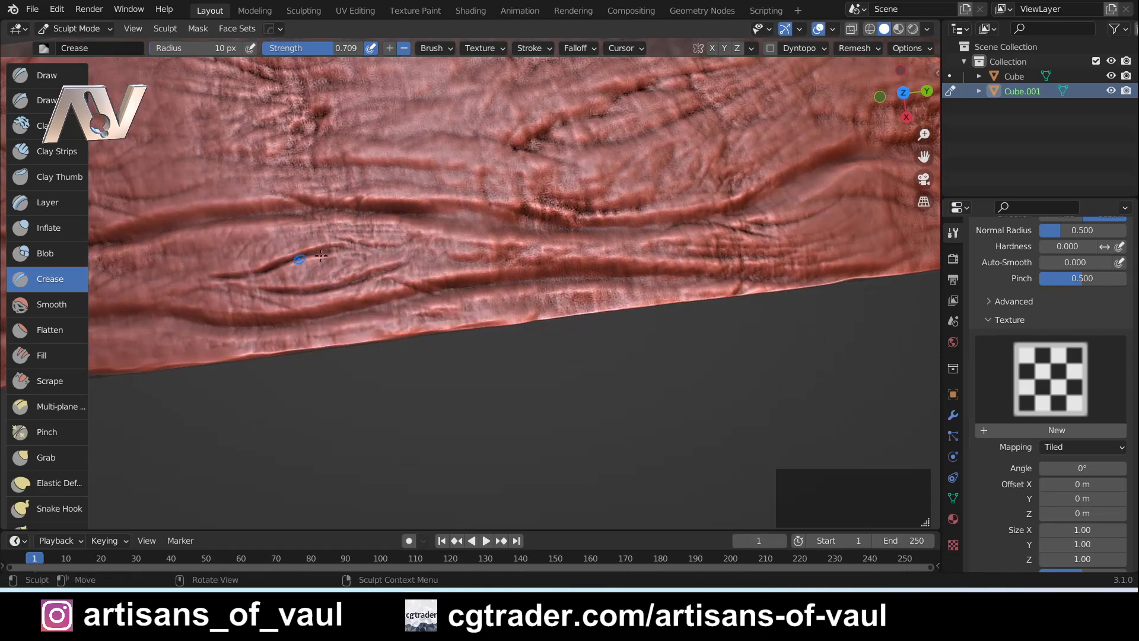
Carve long wavy grain lines across the middle of the second bar's top face with the 10 px Crease brush
middle_click_drag(447, 302, 520, 241, "ctrl")
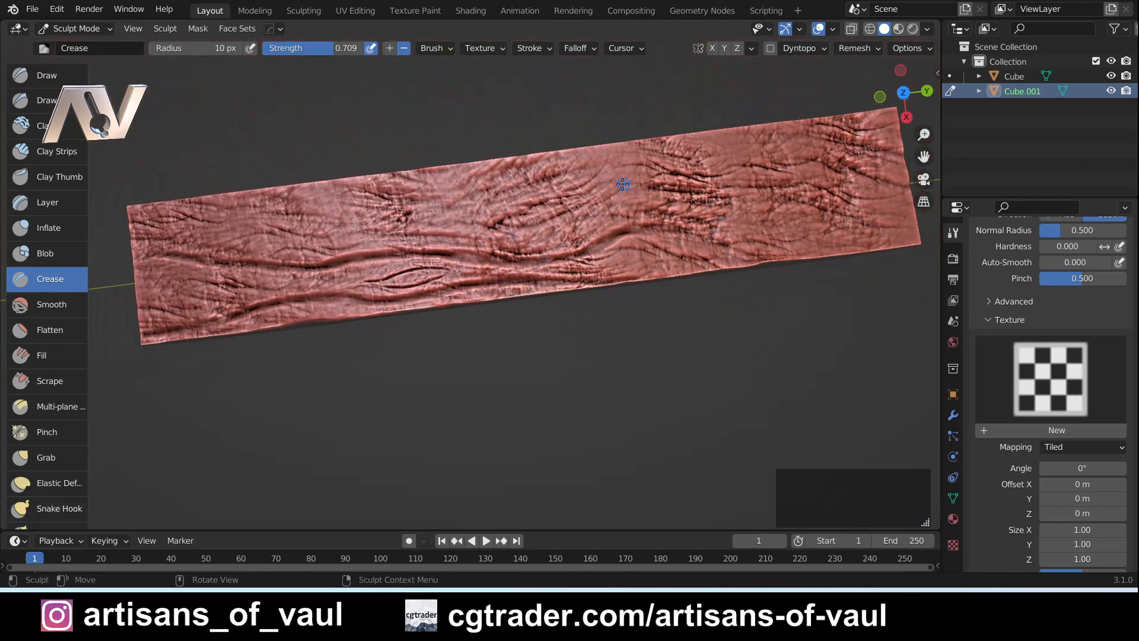
mouse_move(623, 184)
left_mouse_down()
mouse_move(739, 178)
mouse_move(568, 190)
left_mouse_up()
mouse_move(492, 223)
left_mouse_down()
mouse_move(414, 236)
mouse_move(136, 242)
mouse_move(352, 235)
left_mouse_up()
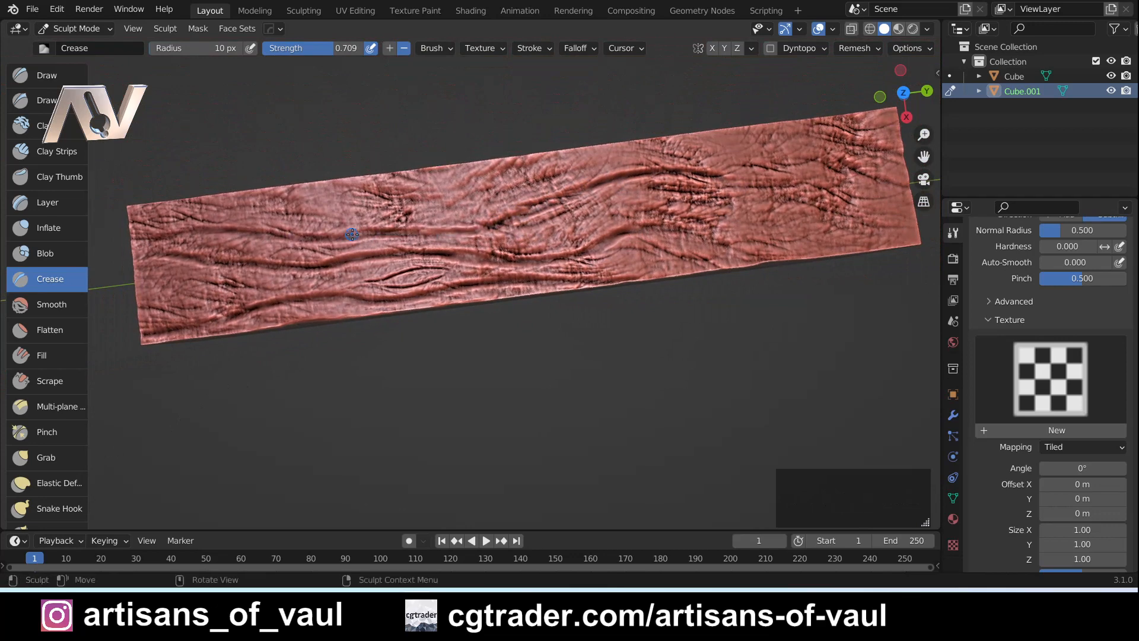
mouse_move(538, 229)
left_mouse_down()
mouse_move(615, 198)
mouse_move(504, 247)
mouse_move(137, 256)
left_mouse_up()
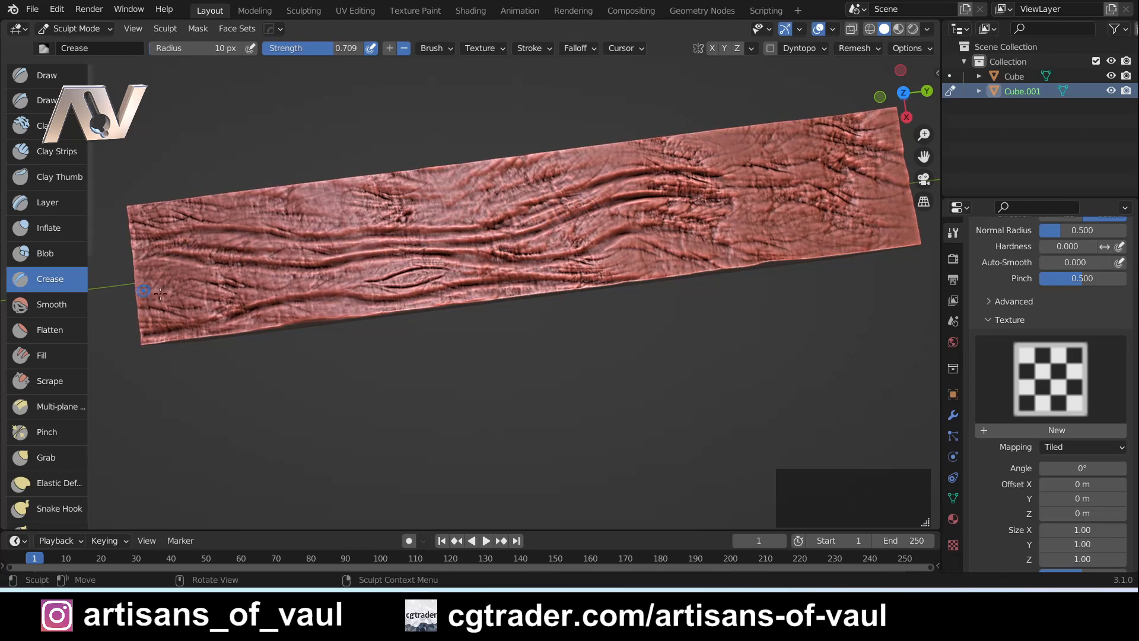
Carve curved crease lines from the bar's uncarved far end inward so they join the existing wavy grain
scroll(683, 221, "down", 1)
middle_click_drag(660, 249, 523, 310, "shift")
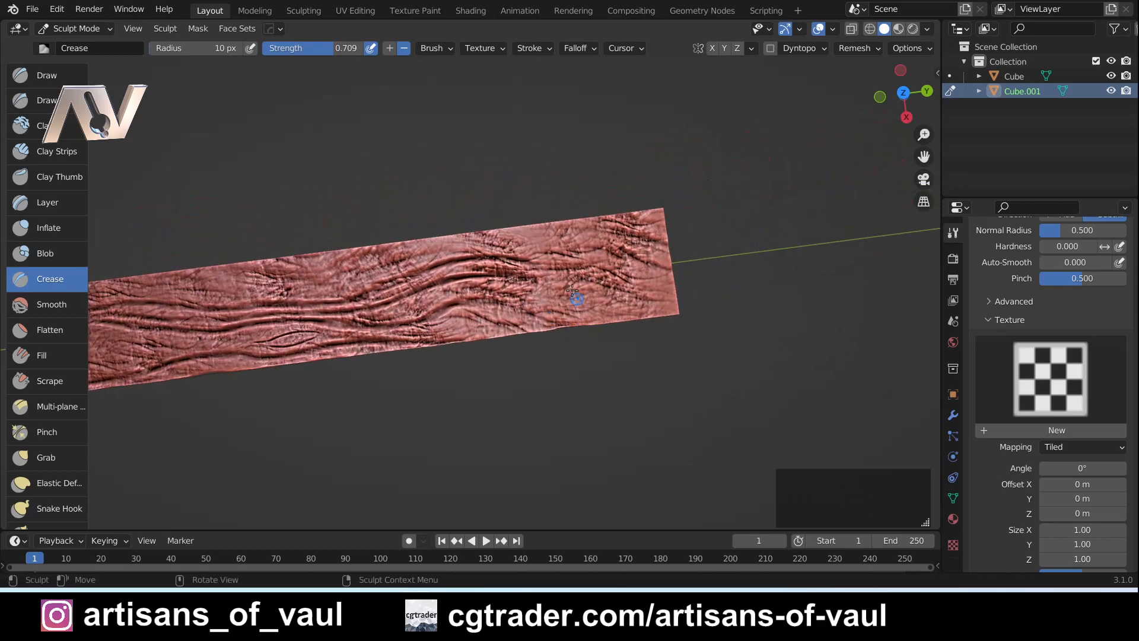
left_click_drag(665, 233, 528, 258)
left_click_drag(677, 304, 522, 273)
left_click_drag(602, 318, 434, 321)
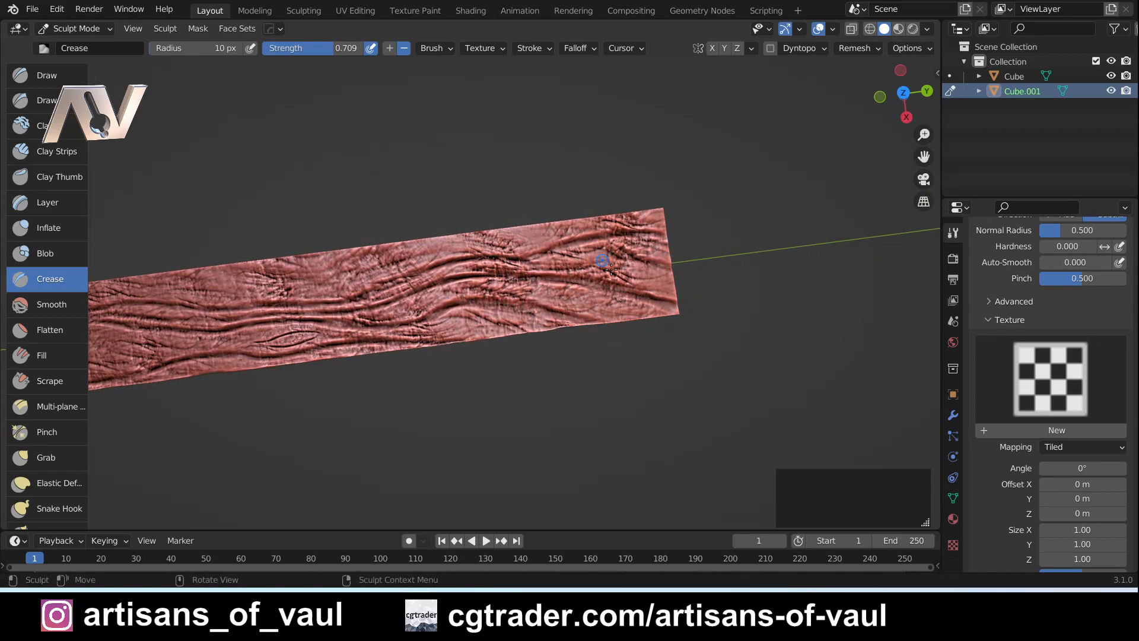
left_click_drag(566, 271, 674, 276)
left_click_drag(676, 288, 612, 275)
mouse_move(587, 217)
left_mouse_down()
mouse_move(488, 237)
mouse_move(634, 220)
left_mouse_up()
Fill the remaining gaps on the top face with Crease lines near the opposite end, along the lower long edge and through the upper half
middle_click_drag(386, 315, 408, 319, "ctrl")
mouse_move(271, 282)
left_mouse_down()
mouse_move(424, 276)
mouse_move(587, 244)
mouse_move(256, 282)
left_mouse_up()
mouse_move(380, 320)
middle_mouse_down()
mouse_move(406, 326)
mouse_move(510, 261)
mouse_move(416, 333)
middle_mouse_up()
left_click_drag(405, 357, 255, 434)
left_click_drag(256, 433, 510, 315)
mouse_move(599, 292)
left_mouse_down()
mouse_move(678, 261)
mouse_move(580, 298)
left_mouse_up()
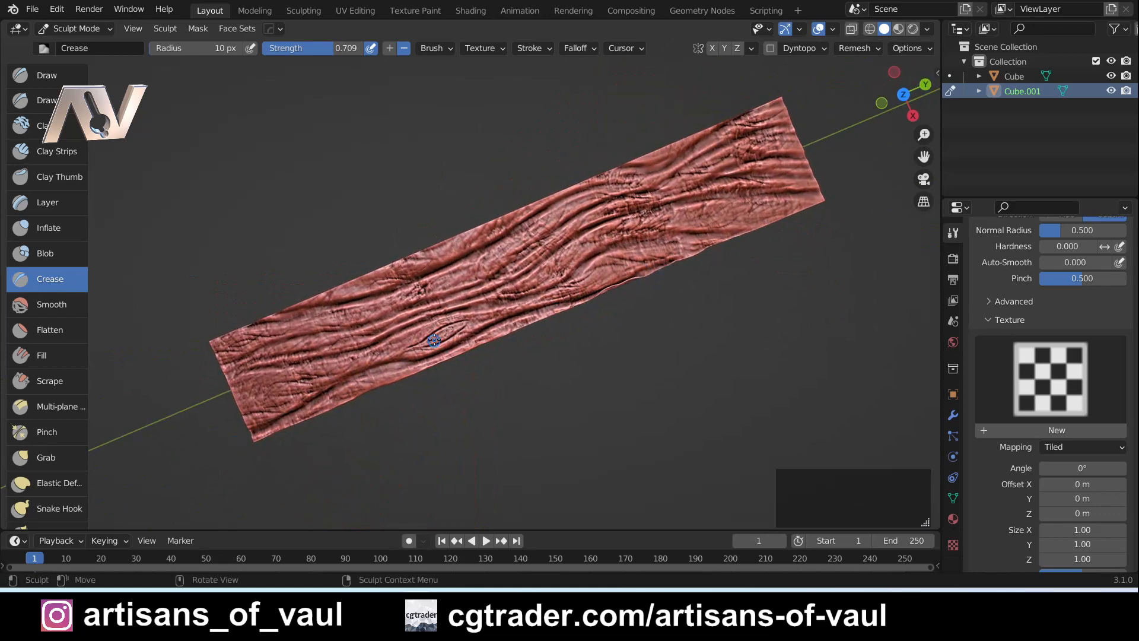
middle_click_drag(308, 385, 303, 364)
mouse_move(254, 362)
left_mouse_down()
mouse_move(415, 326)
mouse_move(641, 250)
left_mouse_up()
Examine the second bar's grain and edges from near and far, and compare it with the first bar
middle_click_drag(710, 219, 668, 255)
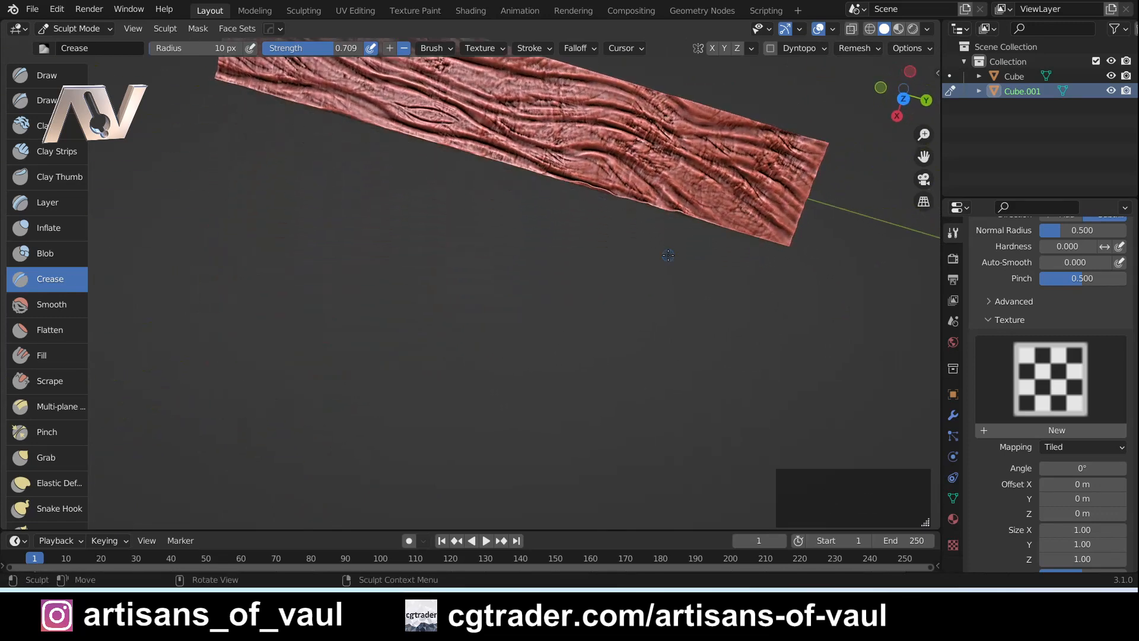
scroll(614, 271, "down", 4)
middle_click_drag(517, 315, 548, 355, "shift")
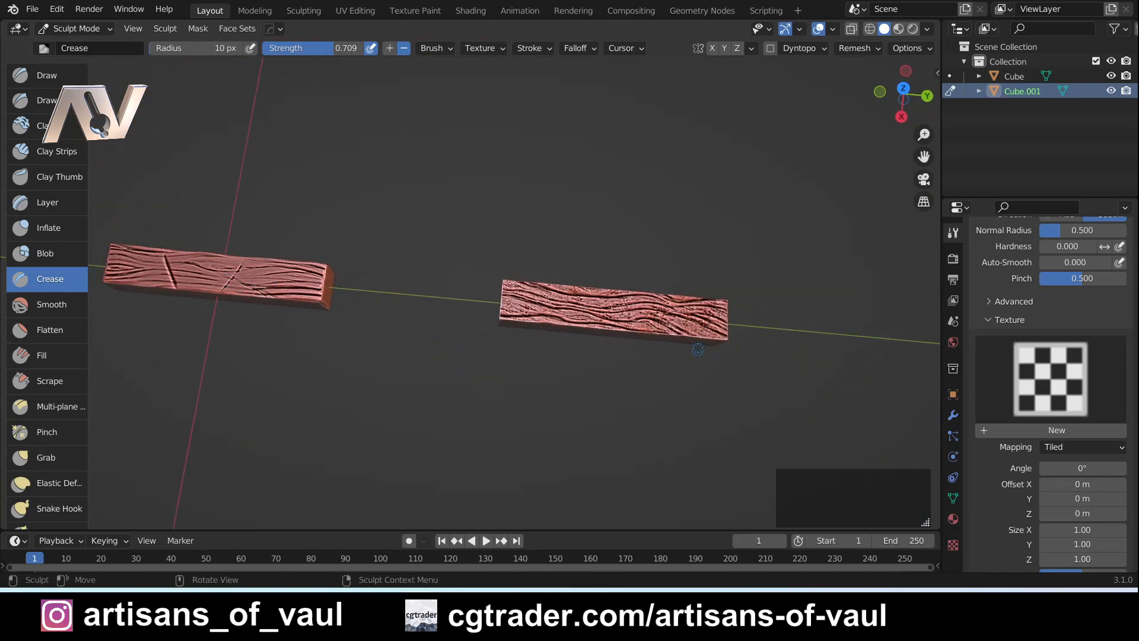
scroll(705, 336, "up", 4)
middle_click_drag(705, 336, 490, 311, "shift")
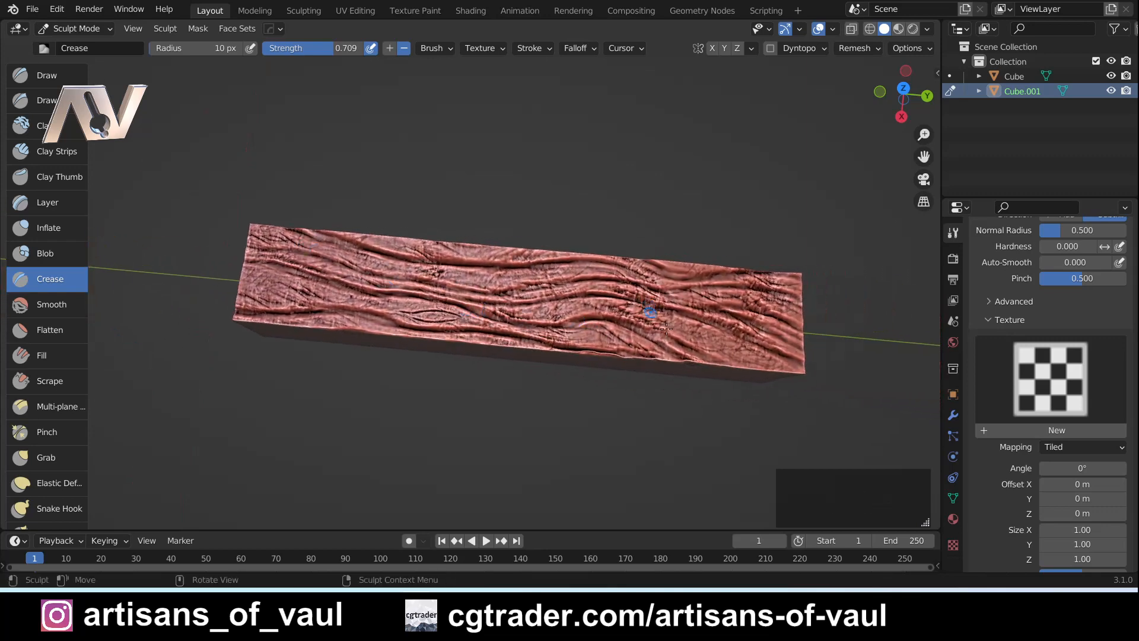
middle_click_drag(501, 310, 312, 264)
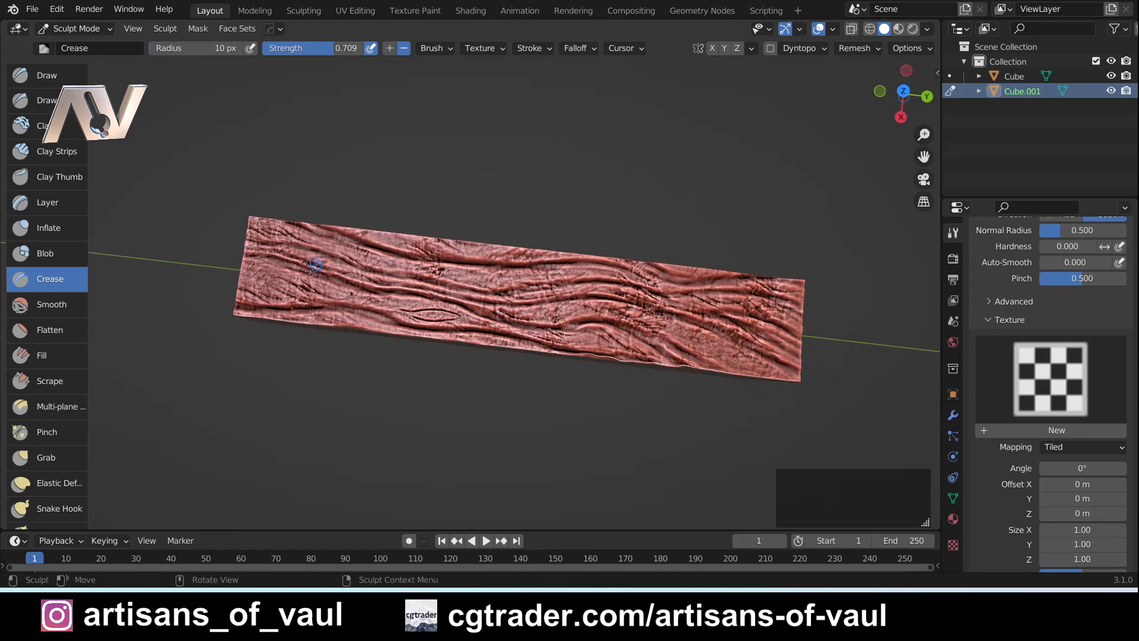
scroll(365, 299, "up", 1)
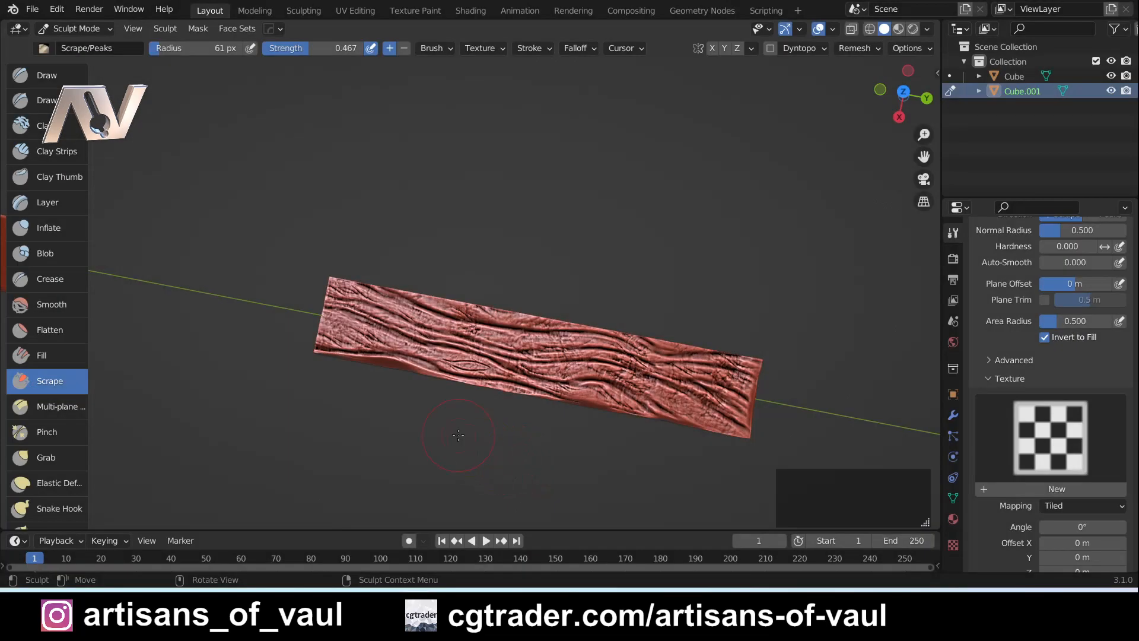
scroll(380, 356, "down", 2)
middle_click_drag(377, 458, 208, 303, "shift")
scroll(380, 386, "up", 3)
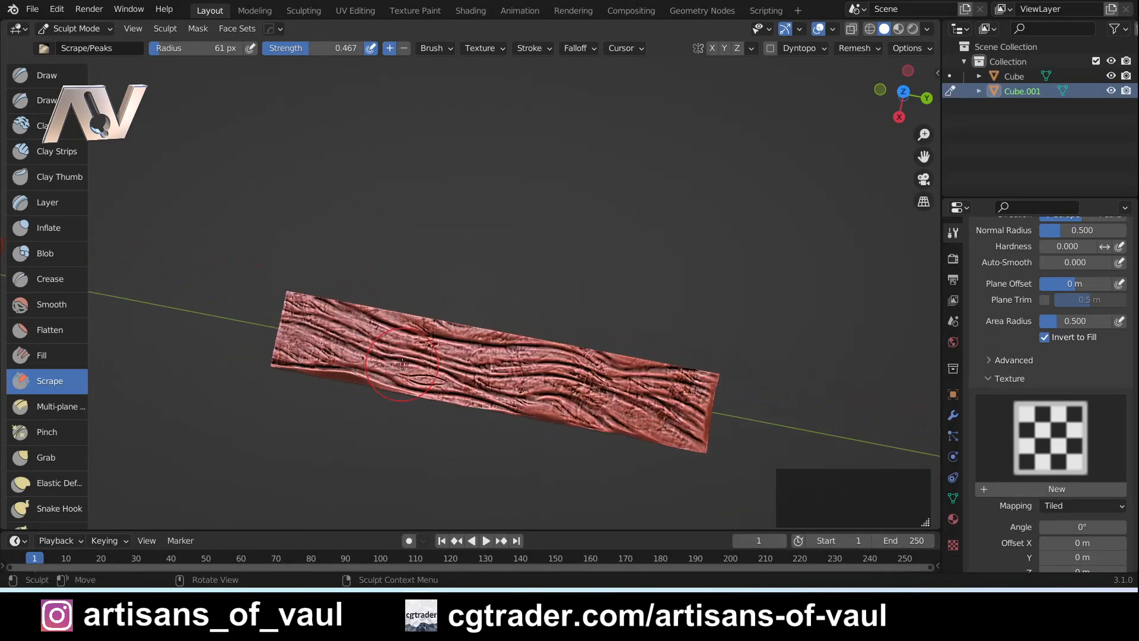
scroll(429, 381, "down", 1)
scroll(404, 362, "down", 1)
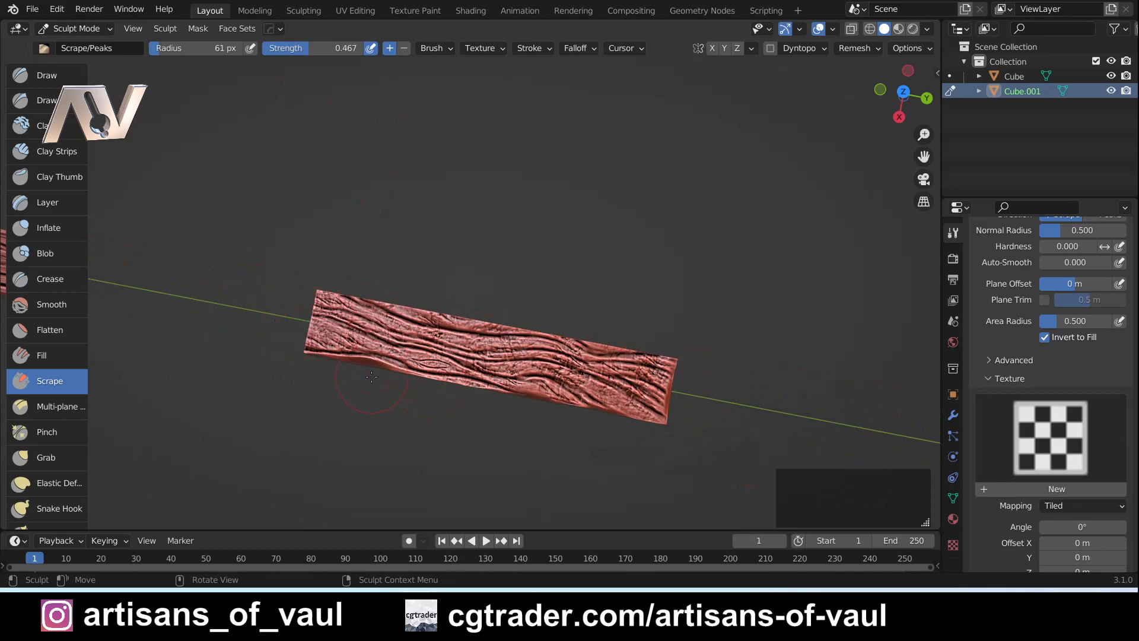
middle_click_drag(371, 377, 419, 358)
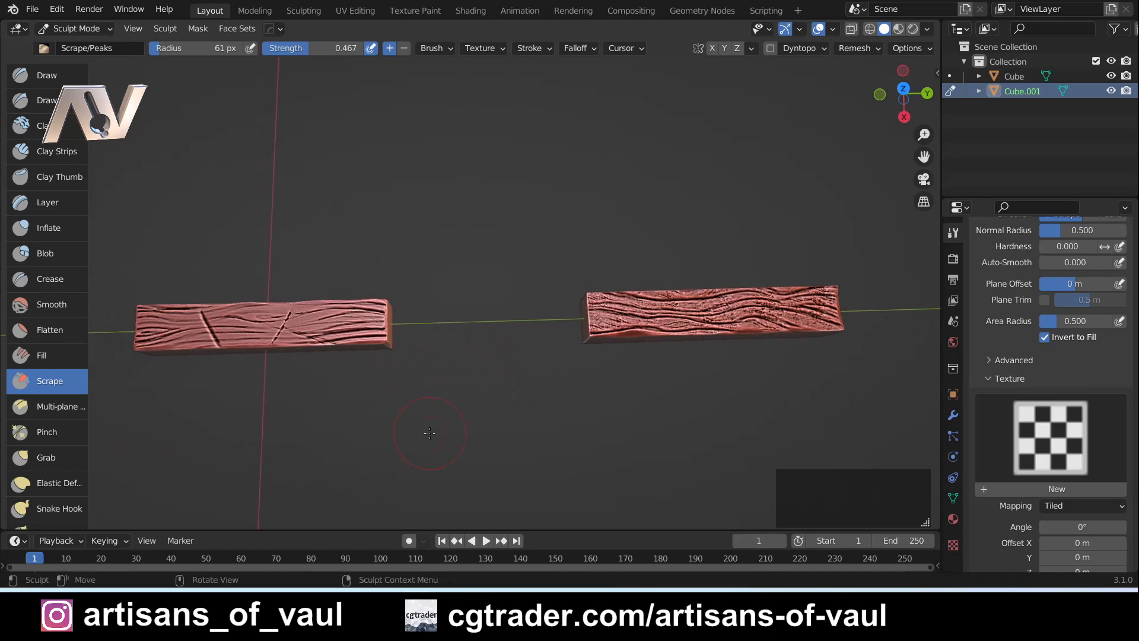